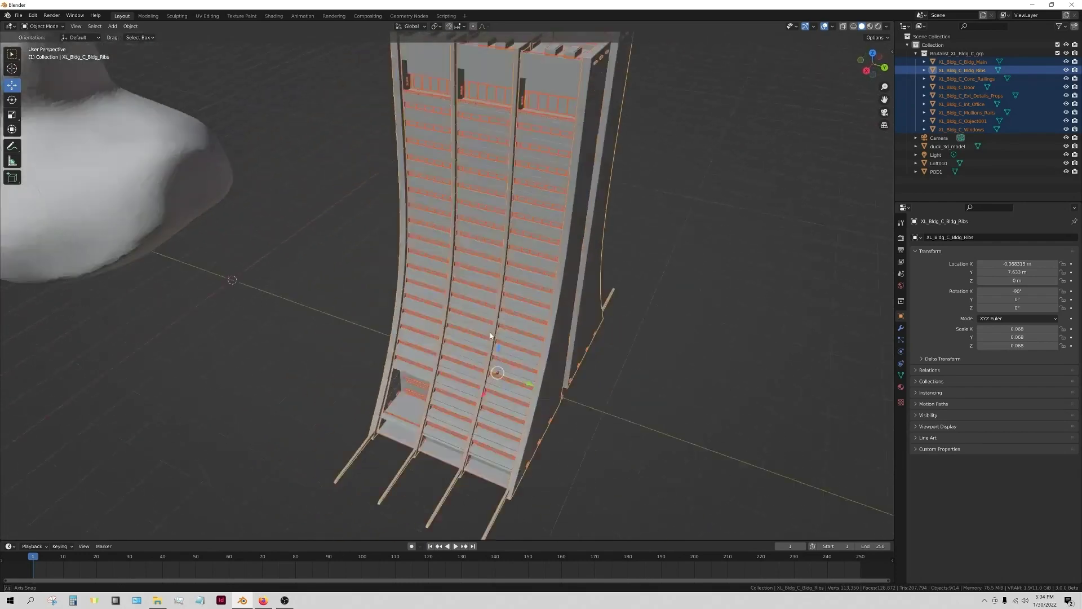
Delete the Loft010 object from the scene.
{"action": "scroll", "coordinate": [583, 314], "scroll_direction": "down", "scroll_amount": 3}
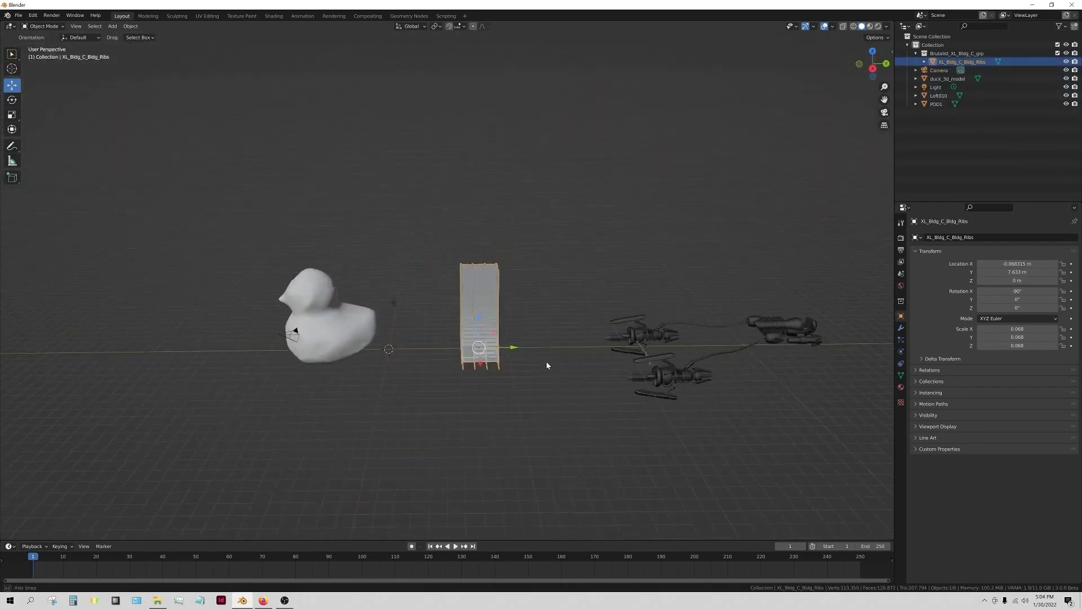
{"action": "left_click", "coordinate": [642, 366]}
{"action": "middle_click_drag", "start_coordinate": [643, 366], "coordinate": [504, 307]}
{"action": "left_click", "coordinate": [503, 307]}
{"action": "key", "text": "Delete"}
Select the building ribs and move them along Y into the duck, to about -3.68 m.
{"action": "scroll", "coordinate": [519, 318], "scroll_direction": "up", "scroll_amount": 4}
{"action": "middle_click_drag", "start_coordinate": [623, 394], "coordinate": [570, 366]}
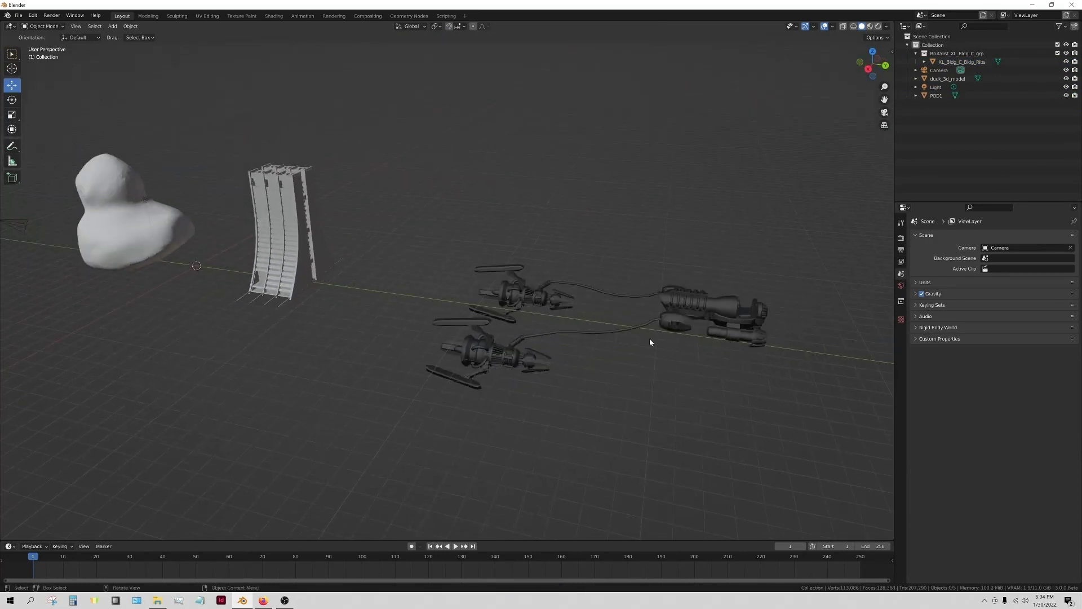
{"action": "scroll", "coordinate": [430, 344], "scroll_direction": "up", "scroll_amount": 3}
{"action": "middle_click_drag", "start_coordinate": [251, 288], "coordinate": [582, 338], "text": "shift"}
{"action": "left_click", "coordinate": [425, 347]}
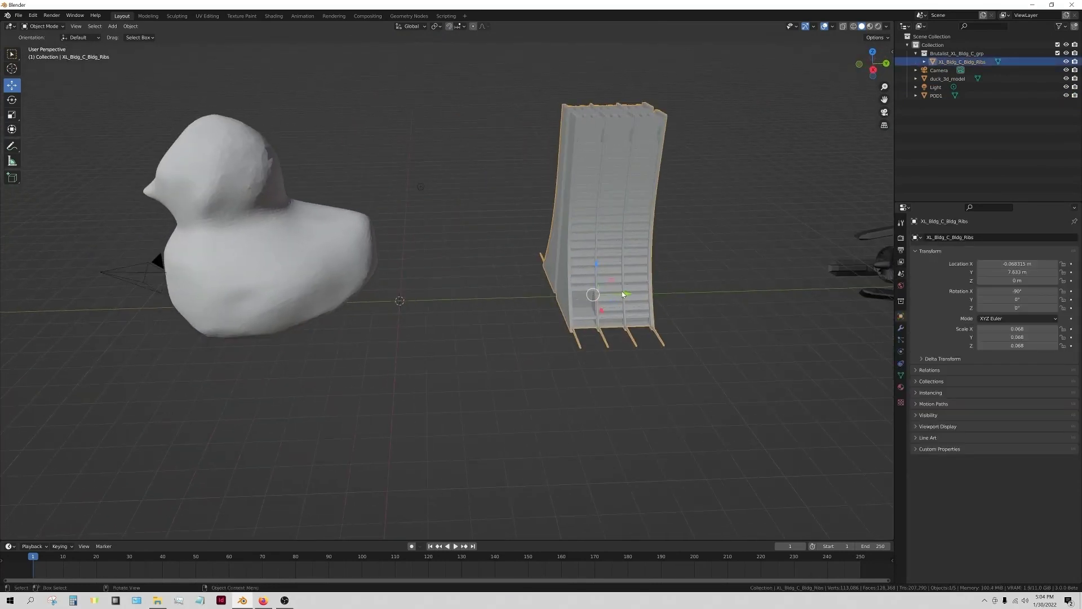
{"action": "left_click_drag", "start_coordinate": [625, 295], "coordinate": [333, 311]}
{"action": "middle_click_drag", "start_coordinate": [333, 312], "coordinate": [342, 276]}
{"action": "middle_click_drag", "start_coordinate": [279, 253], "coordinate": [485, 321]}
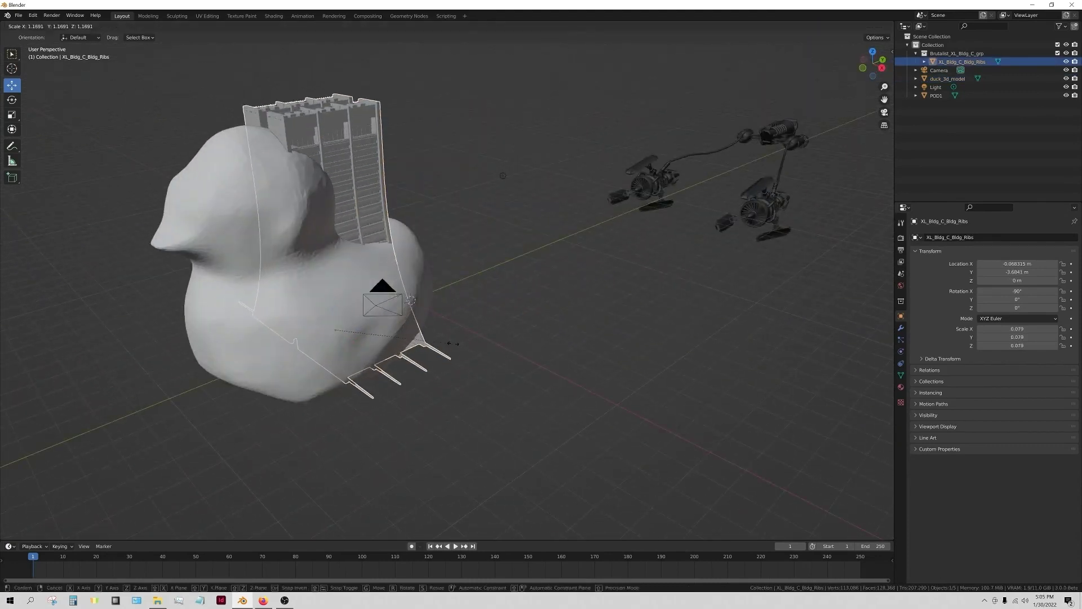
Scale the building ribs to about 0.062 and slide them along Y clear of the duck.
{"action": "key", "text": "s"}
{"action": "left_click", "coordinate": [428, 341]}
{"action": "key", "text": "g"}
{"action": "key", "text": "y"}
{"action": "left_click", "coordinate": [474, 292]}
Edit the building mesh in top view with X-ray on, select one half and move it outward along X.
{"action": "middle_click_drag", "start_coordinate": [474, 293], "coordinate": [394, 297]}
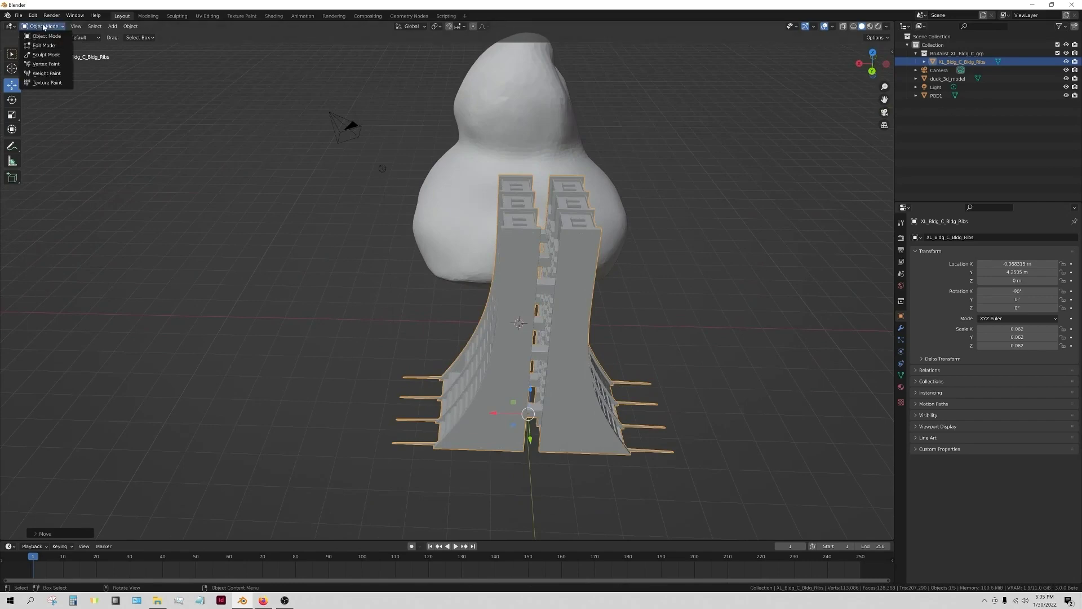
{"action": "left_click", "coordinate": [43, 45]}
{"action": "middle_click_drag", "start_coordinate": [45, 165], "coordinate": [854, 109], "text": "shift"}
{"action": "left_click_drag", "start_coordinate": [873, 56], "coordinate": [821, 24]}
{"action": "left_click", "coordinate": [842, 26]}
{"action": "left_click_drag", "start_coordinate": [645, 299], "coordinate": [405, 119]}
{"action": "left_click_drag", "start_coordinate": [441, 218], "coordinate": [636, 217]}
Move the building's other half outward along X and pull the first half slightly back in.
{"action": "scroll", "coordinate": [471, 340], "scroll_direction": "down", "scroll_amount": 4}
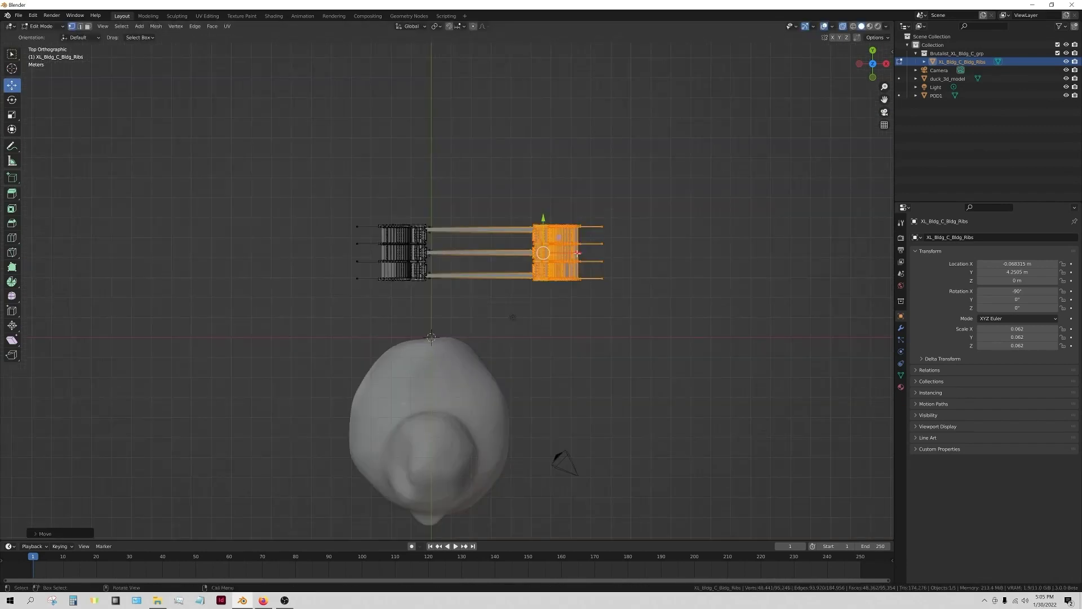
{"action": "left_click_drag", "start_coordinate": [452, 252], "coordinate": [380, 251]}
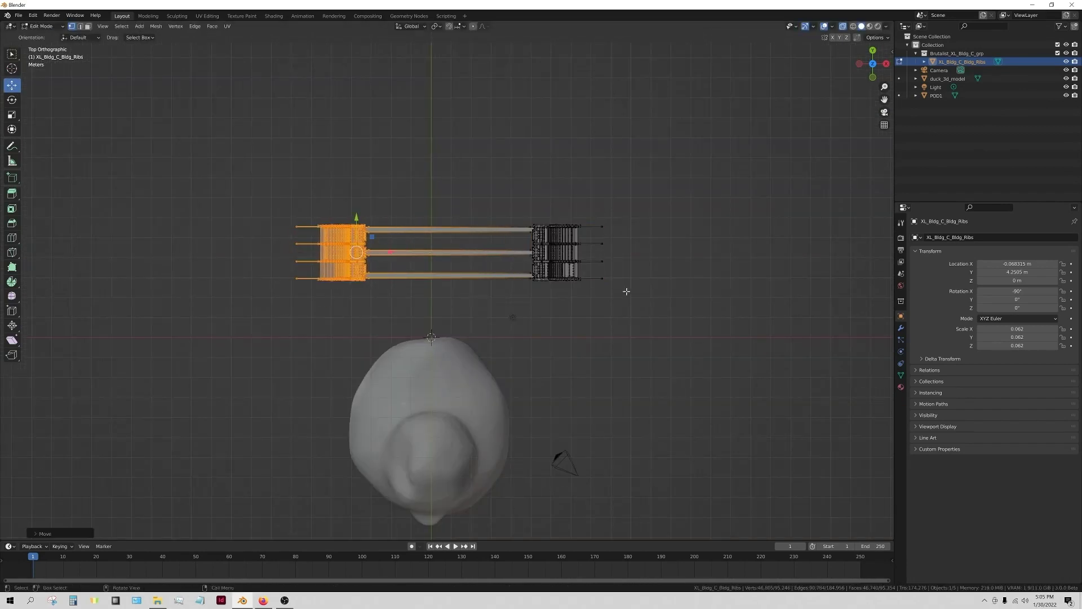
{"action": "left_click_drag", "start_coordinate": [626, 292], "coordinate": [522, 197]}
{"action": "left_click_drag", "start_coordinate": [569, 251], "coordinate": [551, 251]}
Return to Object Mode and move the building along Y to about -4.66 m so its halves flank the duck.
{"action": "left_click", "coordinate": [47, 36]}
{"action": "middle_click_drag", "start_coordinate": [281, 254], "coordinate": [496, 293]}
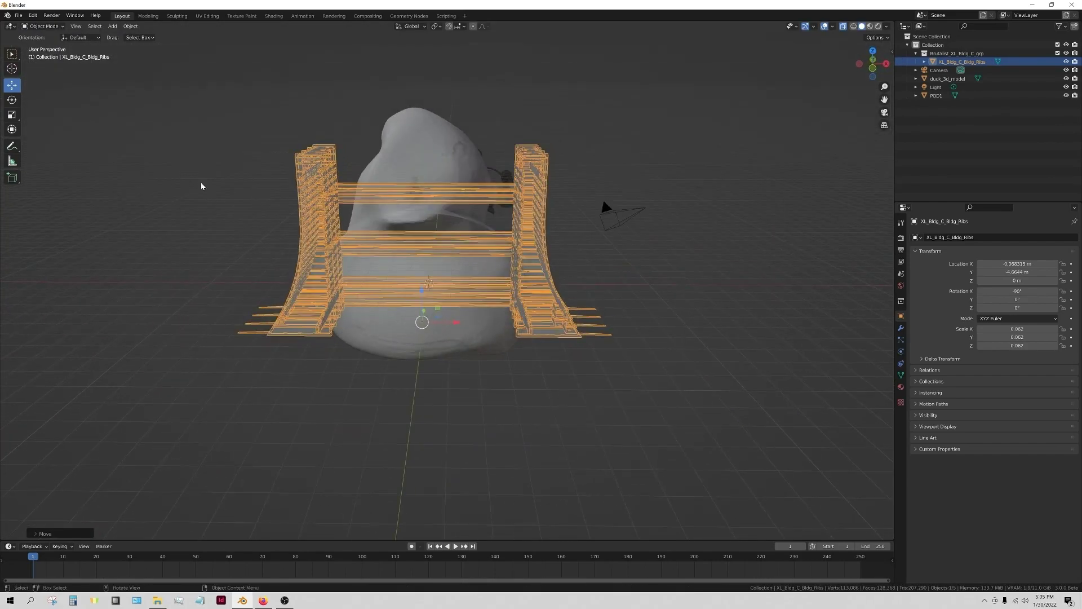
Edit the building mesh from the top view and bring its halves inward, closer to the duck's sides.
{"action": "left_click", "coordinate": [873, 51]}
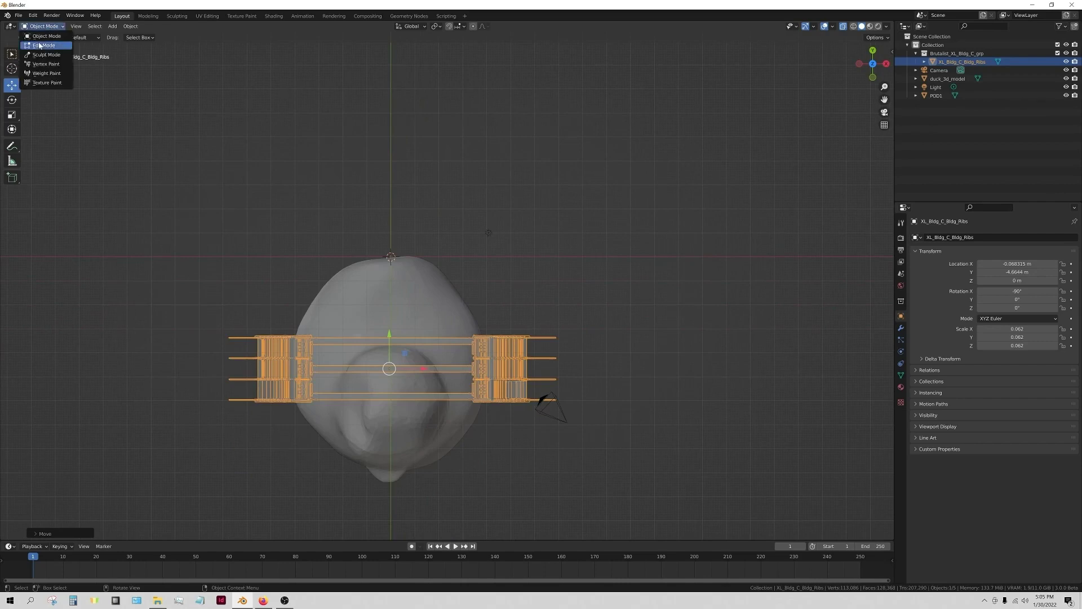
{"action": "left_click", "coordinate": [40, 46]}
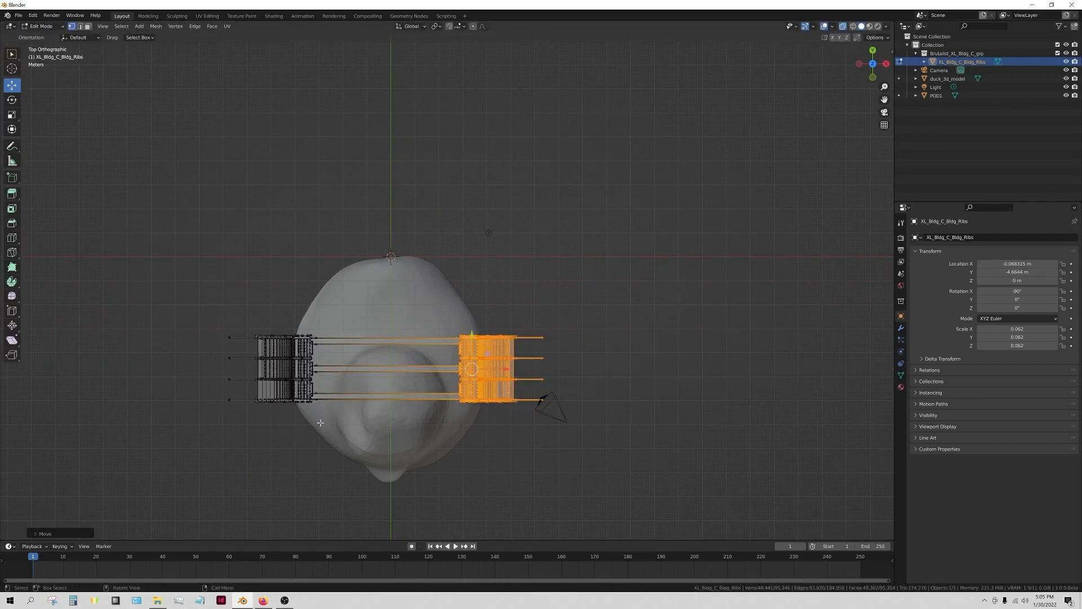
{"action": "left_click_drag", "start_coordinate": [874, 63], "coordinate": [789, 34]}
{"action": "left_click", "coordinate": [556, 263]}
{"action": "middle_click_drag", "start_coordinate": [555, 263], "coordinate": [648, 234]}
Select the duck and raise it slightly along Z between the building halves.
{"action": "left_click", "coordinate": [428, 251]}
{"action": "middle_click_drag", "start_coordinate": [428, 250], "coordinate": [394, 245]}
{"action": "left_click_drag", "start_coordinate": [337, 158], "coordinate": [337, 135]}
{"action": "middle_click_drag", "start_coordinate": [337, 136], "coordinate": [447, 159]}
{"action": "left_click_drag", "start_coordinate": [447, 159], "coordinate": [441, 154]}
{"action": "middle_click_drag", "start_coordinate": [454, 235], "coordinate": [516, 310]}
In Edit Mode on POD1, select the rear pod with its cables and move it along Y away from the engines.
{"action": "scroll", "coordinate": [469, 183], "scroll_direction": "down", "scroll_amount": 3}
{"action": "scroll", "coordinate": [514, 310], "scroll_direction": "up", "scroll_amount": 5}
{"action": "left_click", "coordinate": [511, 310]}
{"action": "left_click", "coordinate": [44, 26]}
{"action": "left_click", "coordinate": [43, 45]}
{"action": "middle_click_drag", "start_coordinate": [164, 138], "coordinate": [449, 90]}
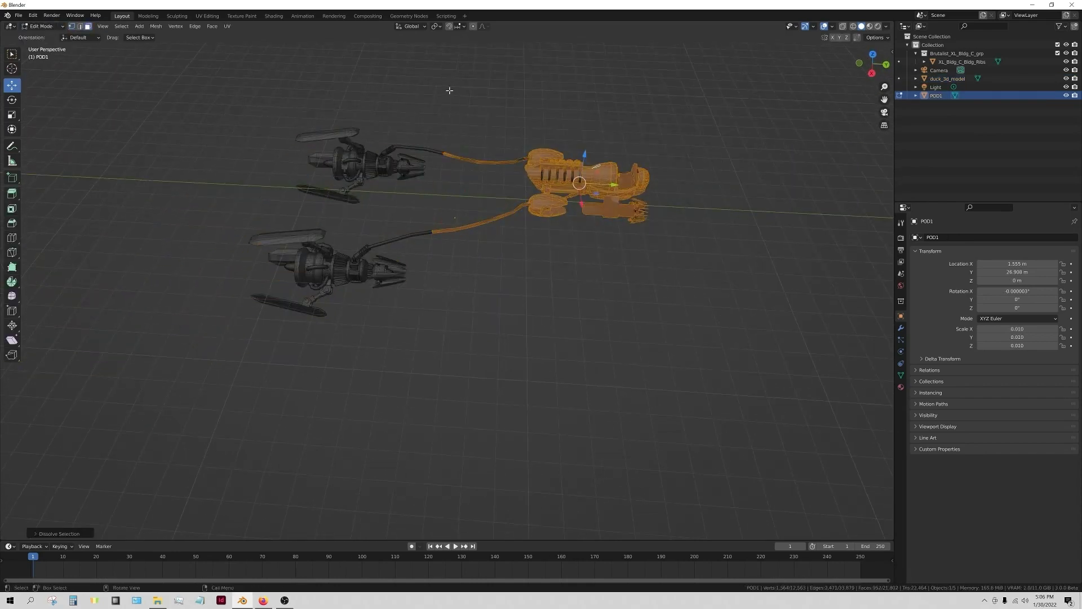
{"action": "left_click_drag", "start_coordinate": [623, 186], "coordinate": [740, 192]}
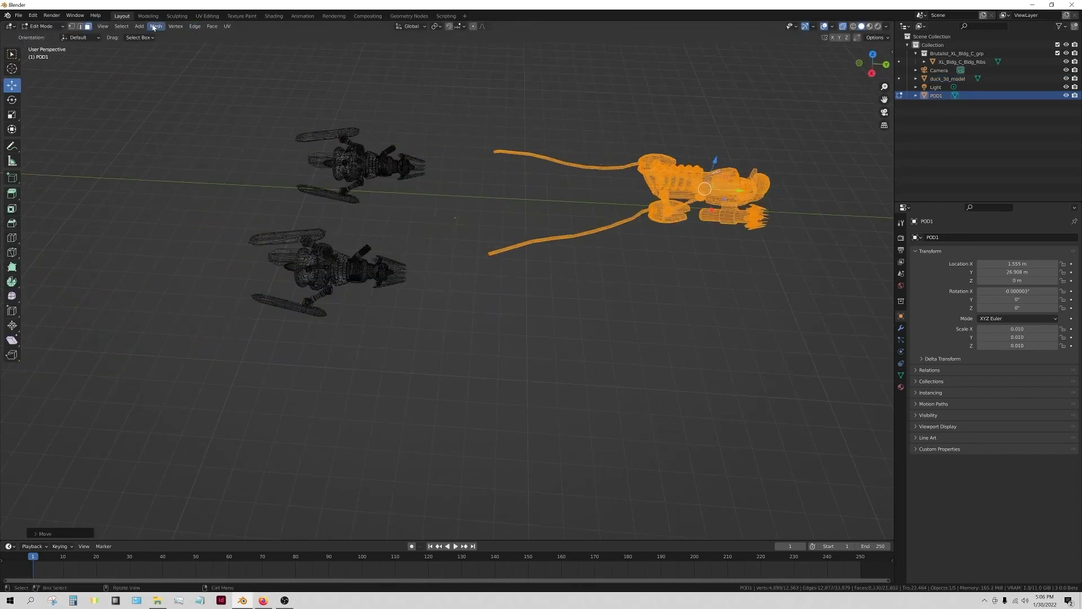
Separate the selected pod and cables into their own object and return to Object Mode.
{"action": "left_click", "coordinate": [156, 26]}
{"action": "left_click", "coordinate": [169, 104]}
{"action": "left_click", "coordinate": [239, 103]}
{"action": "left_click", "coordinate": [44, 26]}
{"action": "left_click", "coordinate": [44, 37]}
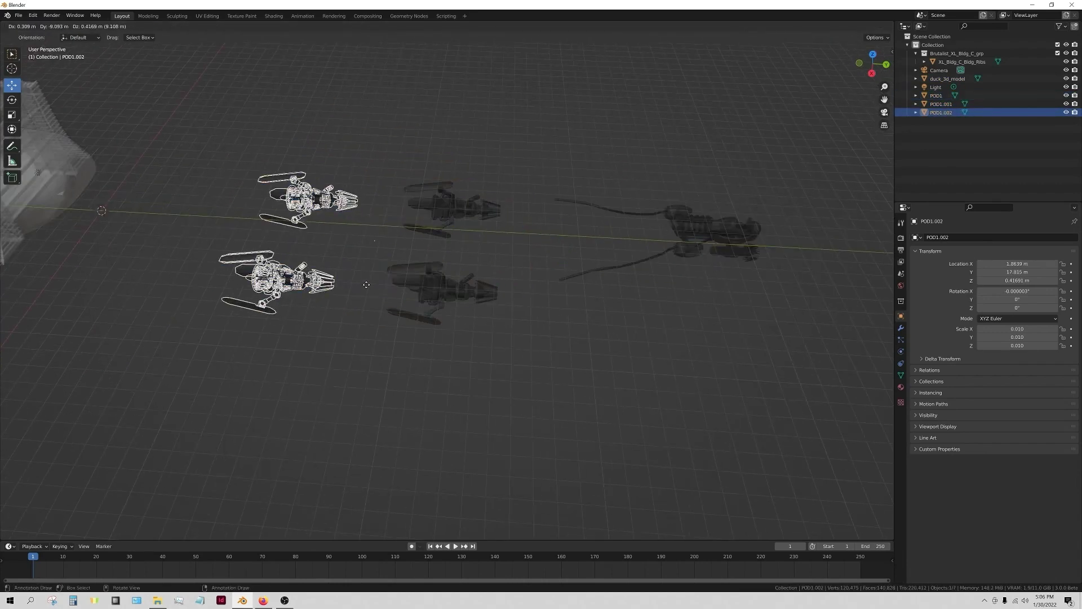
Separate one engine of the duplicated pair into its own object and set its origin.
{"action": "left_click", "coordinate": [156, 26]}
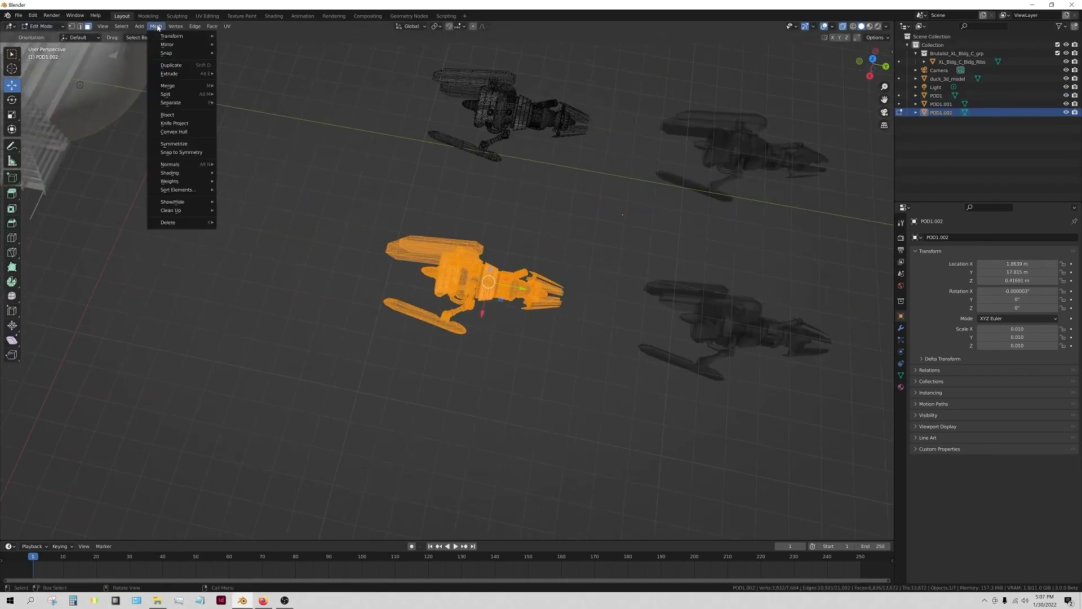
{"action": "key", "text": "Escape"}
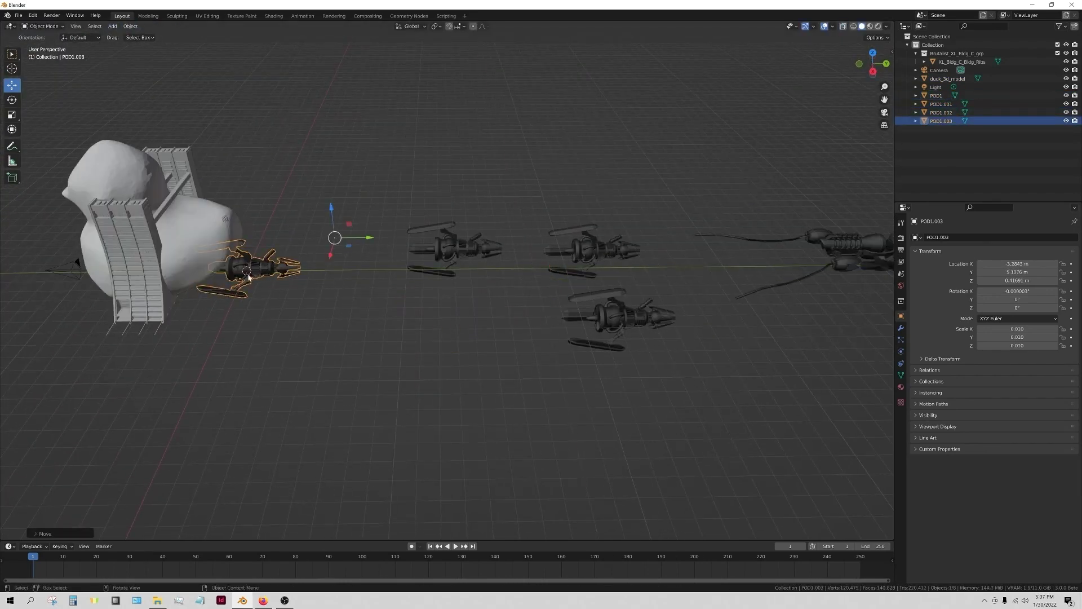
{"action": "left_click", "coordinate": [126, 27]}
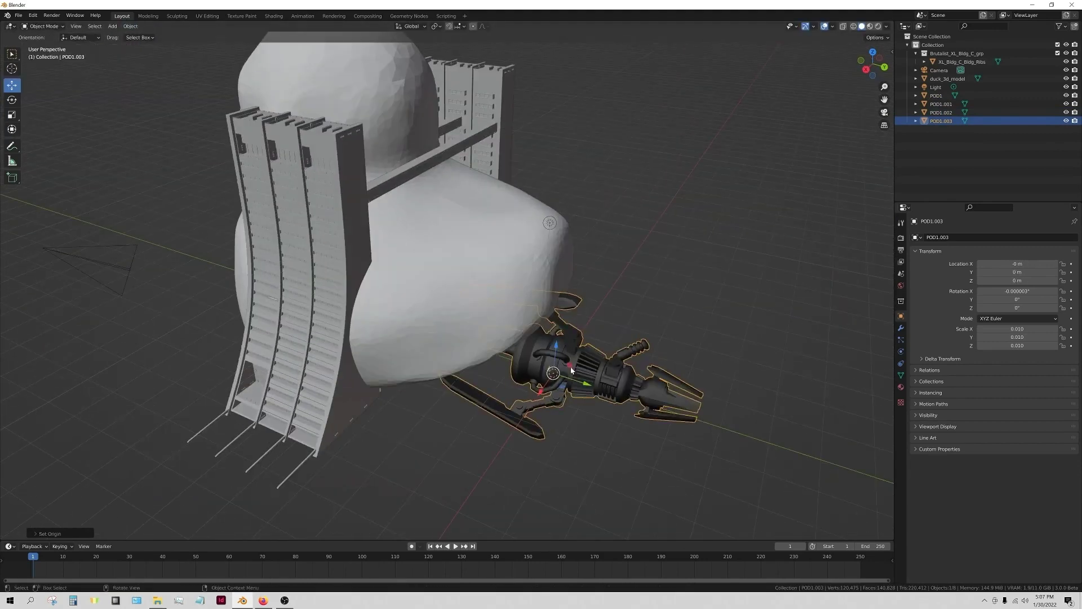
Move the separated engine up onto the duck's back and rotate it upright, about 102° around X.
{"action": "key", "text": "g"}
{"action": "left_click", "coordinate": [501, 185]}
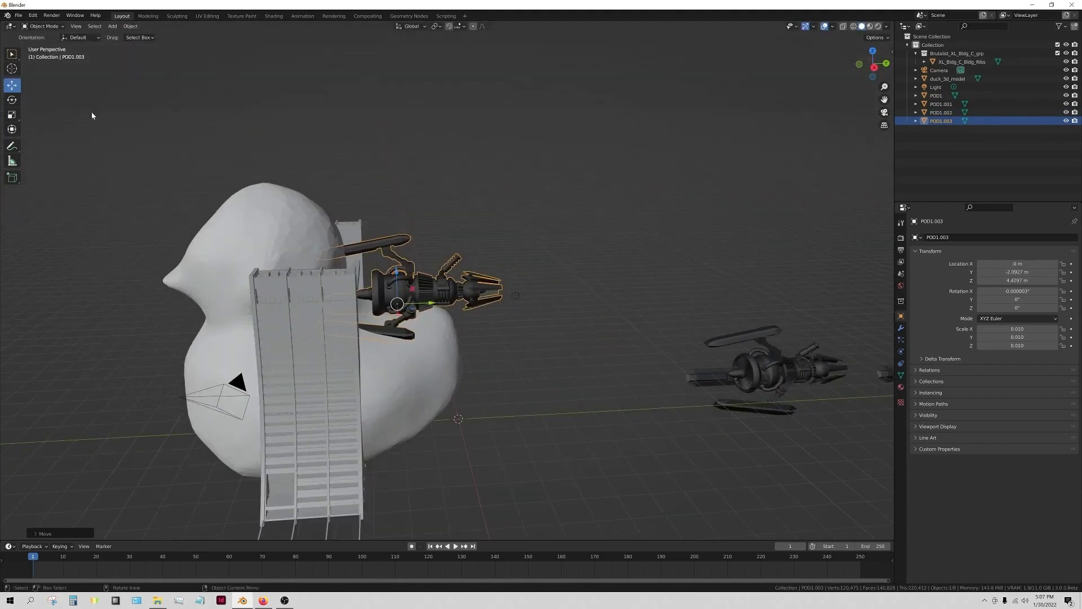
{"action": "left_click", "coordinate": [12, 100]}
{"action": "left_click_drag", "start_coordinate": [420, 285], "coordinate": [383, 258]}
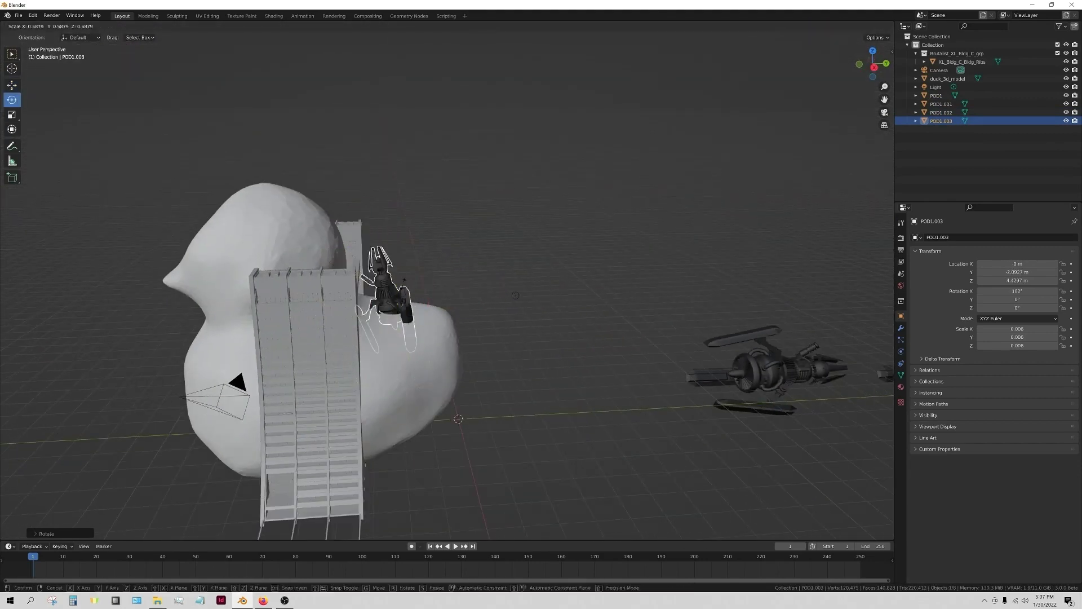
Scale the engine to about 0.004 and place it on one side of the duck's back beside the crossbeam.
{"action": "left_click", "coordinate": [515, 295]}
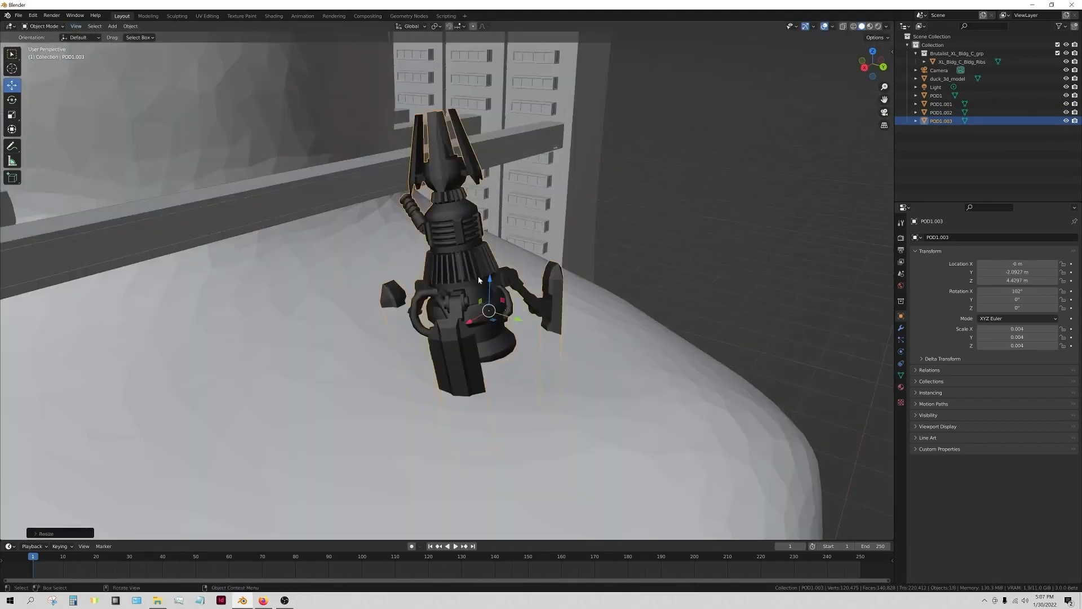
{"action": "key", "text": "g"}
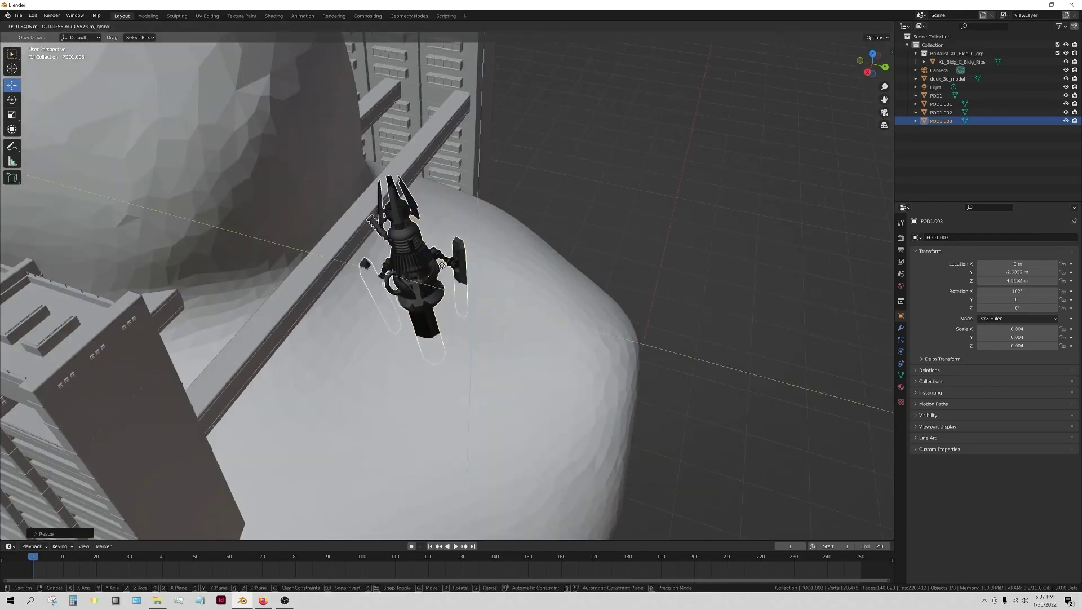
{"action": "left_click", "coordinate": [443, 265]}
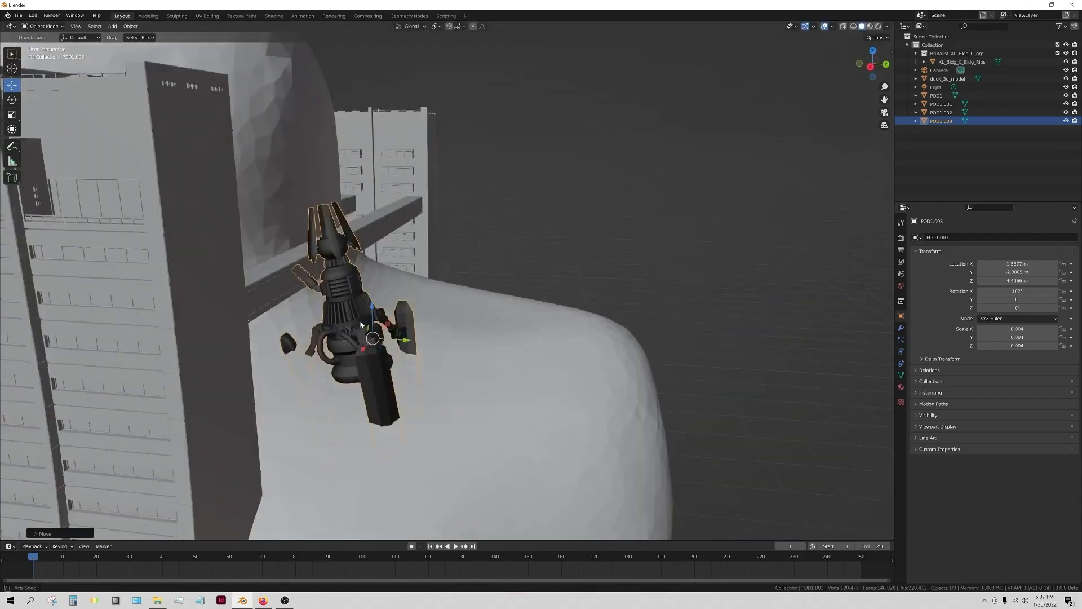
{"action": "key", "text": "g"}
{"action": "left_click", "coordinate": [361, 325]}
Duplicate the small engine twice in a row across the duck's back and tilt the middle copy to 99.2° on X.
{"action": "key", "text": "shift+d"}
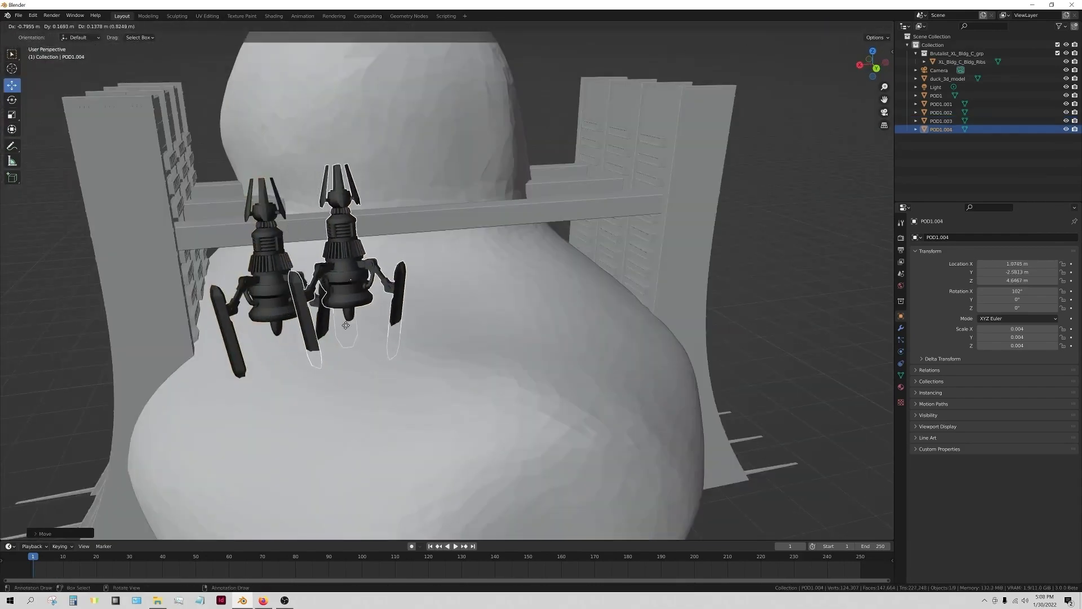
{"action": "left_click", "coordinate": [337, 325]}
{"action": "key", "text": "shift+d"}
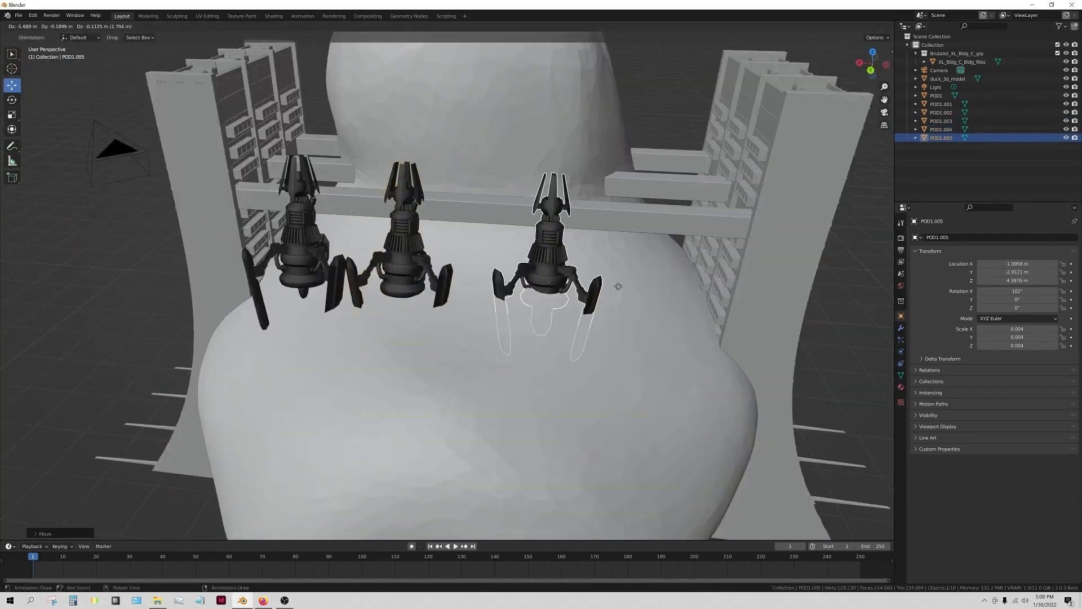
{"action": "left_click", "coordinate": [593, 287]}
{"action": "left_click", "coordinate": [381, 237]}
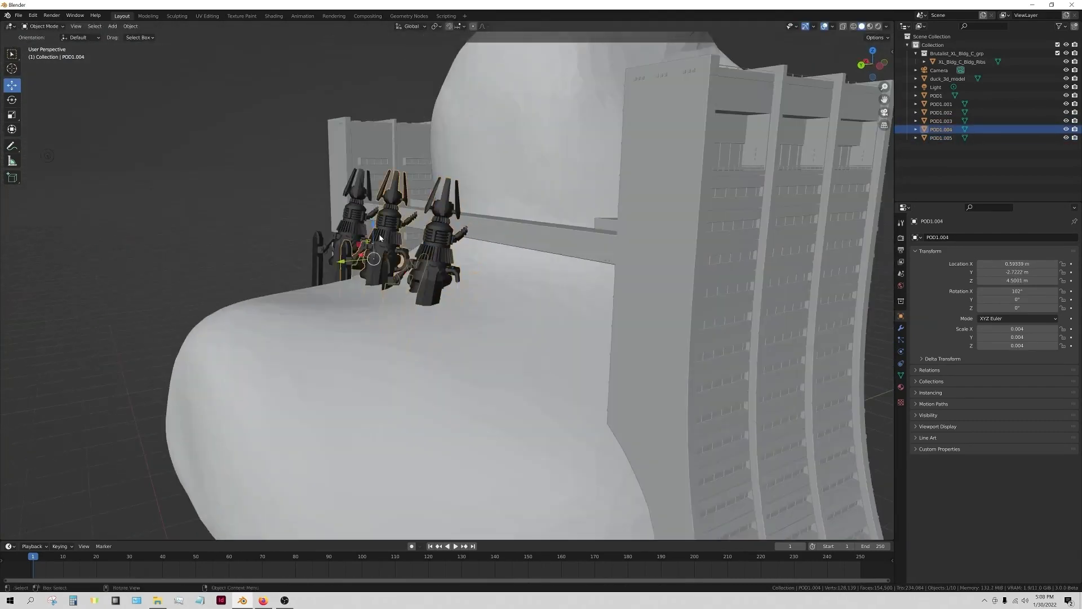
{"action": "left_click", "coordinate": [427, 260]}
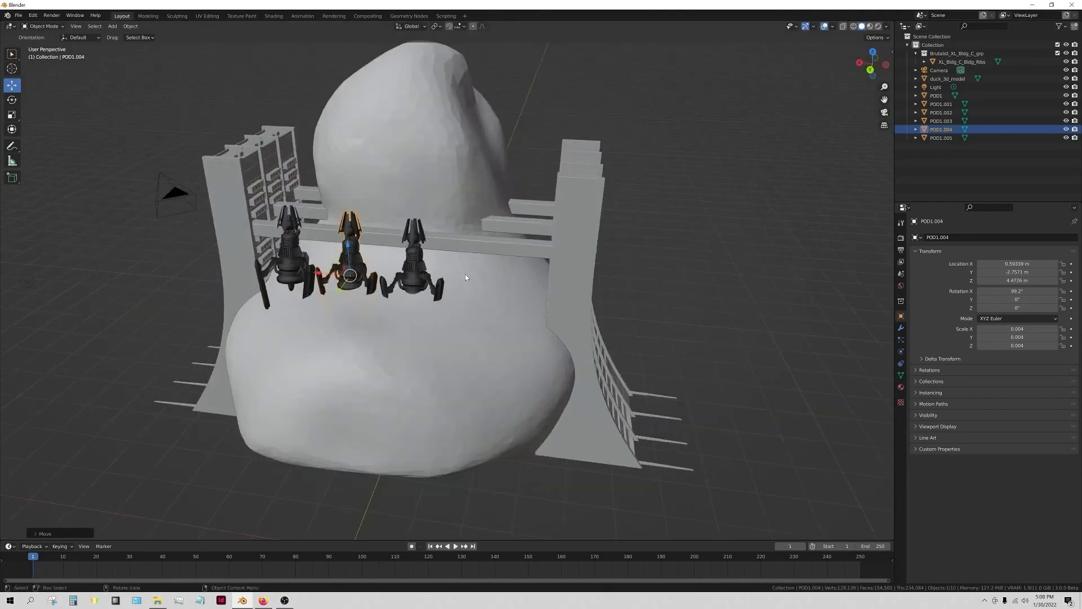
Duplicate the duck and place the copy far behind the pod parts, at about Y 47.26 m.
{"action": "middle_click_drag", "start_coordinate": [465, 274], "coordinate": [453, 364]}
{"action": "scroll", "coordinate": [453, 366], "scroll_direction": "down", "scroll_amount": 6}
{"action": "key", "text": "shift+d"}
{"action": "left_click", "coordinate": [573, 342]}
Move the separated pod with cables to the duck's tail, at about Y -6.51 m and Z 2.07 m.
{"action": "middle_click_drag", "start_coordinate": [572, 343], "coordinate": [605, 375], "text": "shift"}
{"action": "scroll", "coordinate": [604, 373], "scroll_direction": "up", "scroll_amount": 7}
{"action": "middle_click_drag", "start_coordinate": [649, 309], "coordinate": [710, 300]}
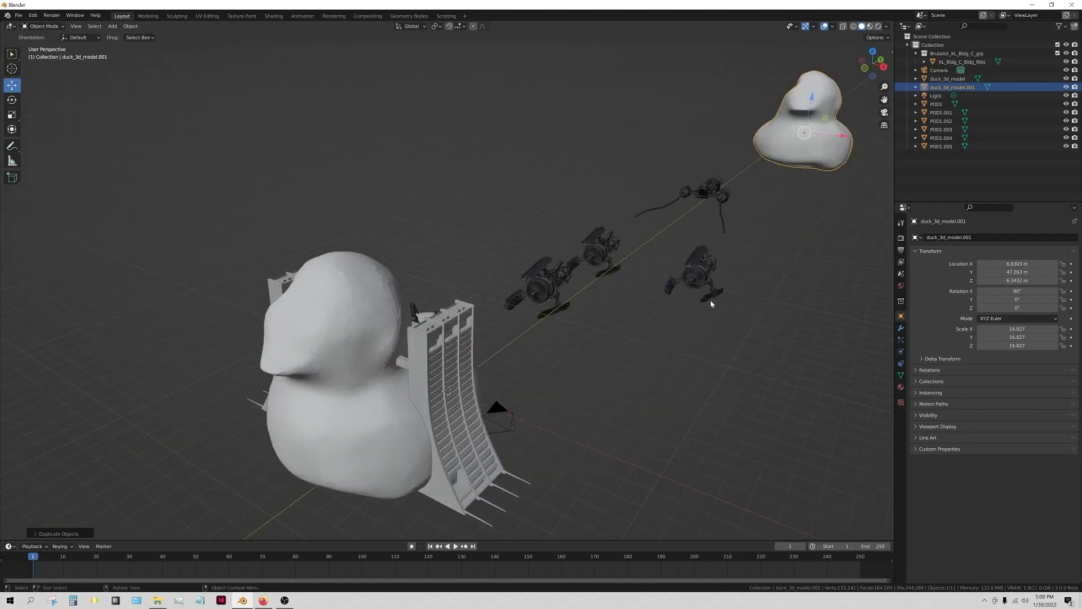
{"action": "left_click_drag", "start_coordinate": [680, 238], "coordinate": [389, 445]}
{"action": "middle_click_drag", "start_coordinate": [586, 415], "coordinate": [434, 349]}
{"action": "left_click_drag", "start_coordinate": [366, 402], "coordinate": [362, 356]}
Rotate the pod with cables to about -18.5° on X and shift it along X toward the duck's centreline.
{"action": "middle_click_drag", "start_coordinate": [389, 389], "coordinate": [362, 394]}
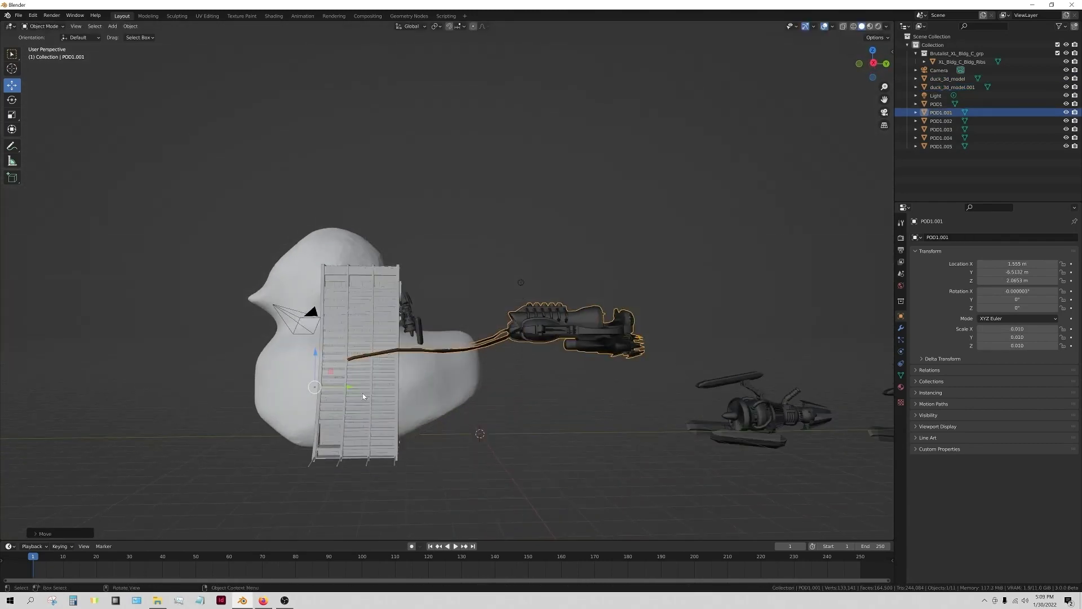
{"action": "left_click_drag", "start_coordinate": [281, 374], "coordinate": [277, 348]}
{"action": "middle_click_drag", "start_coordinate": [271, 352], "coordinate": [164, 389]}
{"action": "left_click", "coordinate": [12, 85]}
{"action": "left_click_drag", "start_coordinate": [422, 301], "coordinate": [444, 304]}
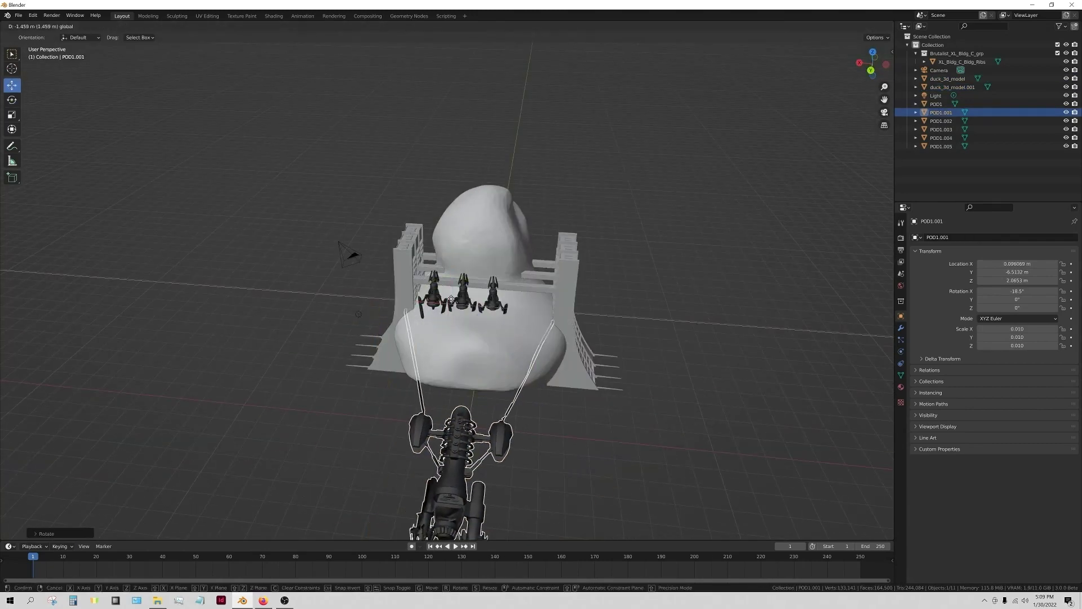
{"action": "middle_click_drag", "start_coordinate": [445, 310], "coordinate": [552, 274]}
Rescale the pod with cables and move it closer to the building uprights.
{"action": "middle_click_drag", "start_coordinate": [357, 355], "coordinate": [288, 400]}
{"action": "key", "text": "s"}
{"action": "left_click", "coordinate": [423, 341]}
{"action": "left_click_drag", "start_coordinate": [423, 304], "coordinate": [401, 259]}
{"action": "middle_click_drag", "start_coordinate": [400, 265], "coordinate": [344, 267]}
Nudge the pod back and forth along X to centre it behind the duck and refine its size.
{"action": "left_click_drag", "start_coordinate": [442, 308], "coordinate": [460, 309]}
{"action": "mouse_move", "coordinate": [544, 390]}
{"action": "middle_mouse_down"}
{"action": "mouse_move", "coordinate": [510, 384]}
{"action": "mouse_move", "coordinate": [535, 380]}
{"action": "middle_mouse_up"}
{"action": "left_click_drag", "start_coordinate": [457, 306], "coordinate": [446, 306]}
{"action": "mouse_move", "coordinate": [390, 462]}
{"action": "middle_mouse_down"}
{"action": "mouse_move", "coordinate": [442, 447]}
{"action": "mouse_move", "coordinate": [392, 459]}
{"action": "middle_mouse_up"}
{"action": "key", "text": "s"}
{"action": "left_click", "coordinate": [501, 435]}
Scale the pod once more and raise it slightly so its cables meet the building uprights.
{"action": "middle_click_drag", "start_coordinate": [479, 422], "coordinate": [471, 403]}
{"action": "key", "text": "s"}
{"action": "left_click", "coordinate": [477, 471]}
{"action": "middle_click_drag", "start_coordinate": [477, 471], "coordinate": [569, 422]}
{"action": "left_click_drag", "start_coordinate": [335, 296], "coordinate": [335, 282]}
{"action": "scroll", "coordinate": [470, 415], "scroll_direction": "down", "scroll_amount": 2}
{"action": "scroll", "coordinate": [492, 449], "scroll_direction": "up", "scroll_amount": 3}
{"action": "middle_click_drag", "start_coordinate": [470, 415], "coordinate": [420, 458]}
Remove the existing materials from the pod with cables and from the three small engines on the duck.
{"action": "left_click", "coordinate": [901, 387]}
{"action": "left_click", "coordinate": [1057, 273]}
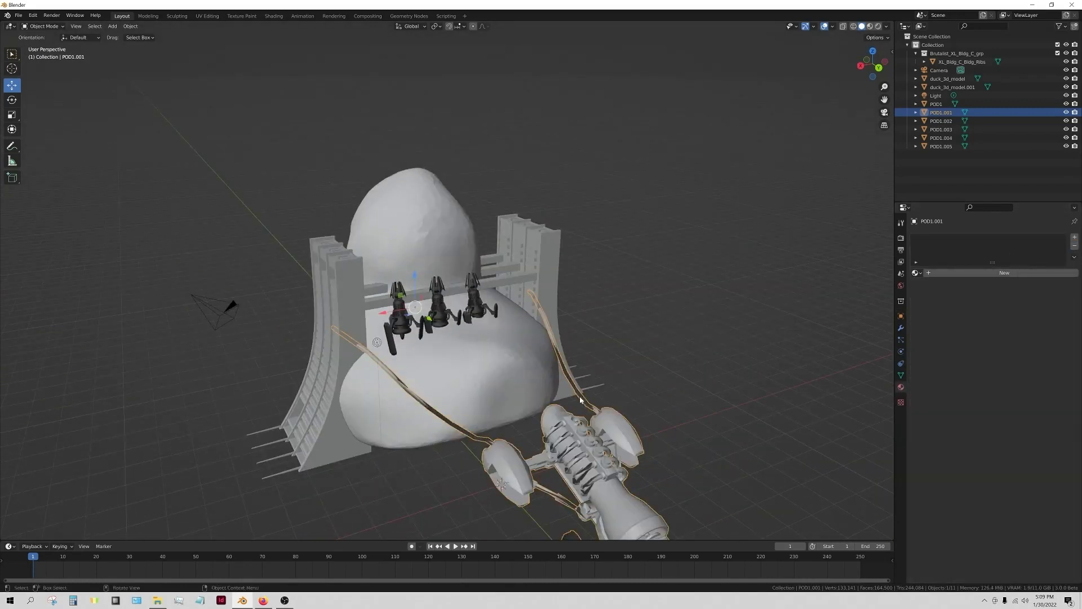
{"action": "left_click", "coordinate": [402, 325]}
{"action": "left_click", "coordinate": [1058, 273]}
{"action": "left_click", "coordinate": [438, 302]}
{"action": "left_click", "coordinate": [1057, 273]}
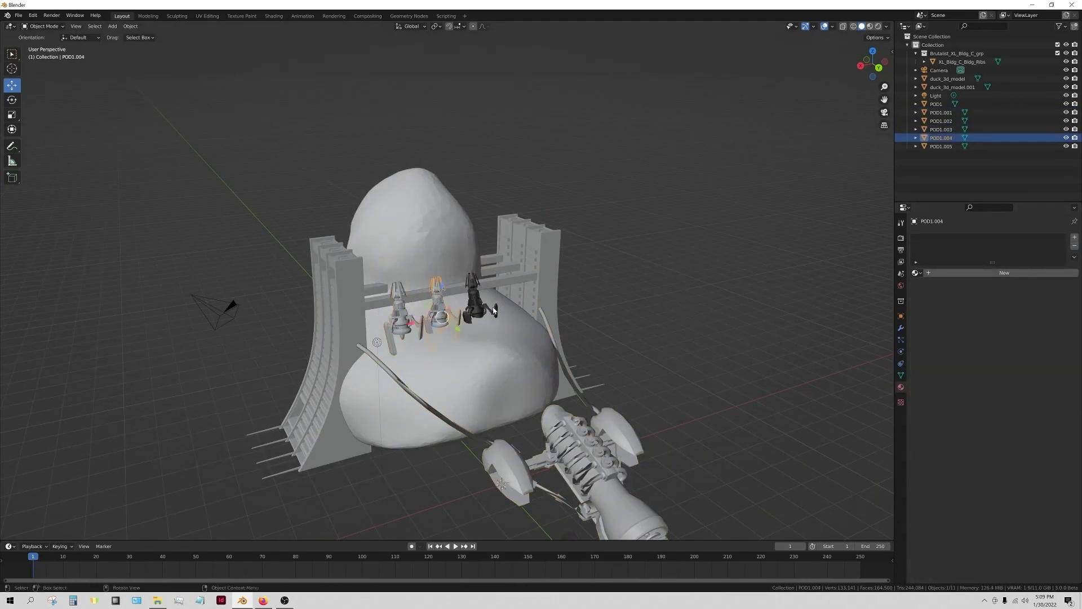
{"action": "left_click", "coordinate": [478, 305]}
{"action": "left_click", "coordinate": [1074, 245]}
Create a new material on the pod with cables, give it a light green base color and name it seafoam.
{"action": "scroll", "coordinate": [360, 425], "scroll_direction": "down", "scroll_amount": 3}
{"action": "middle_click_drag", "start_coordinate": [360, 425], "coordinate": [415, 387]}
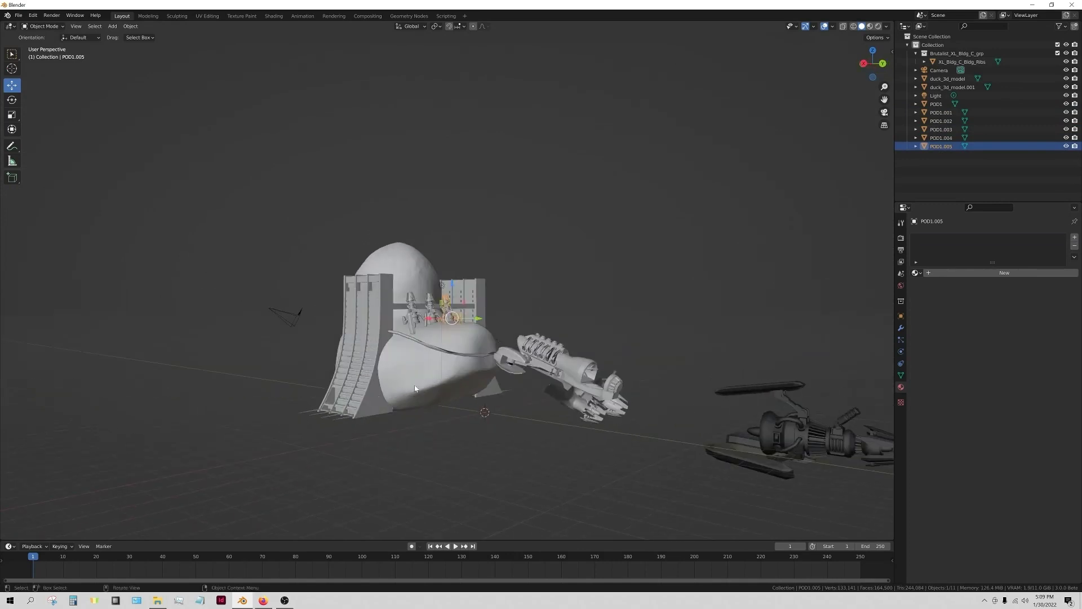
{"action": "left_click", "coordinate": [972, 274]}
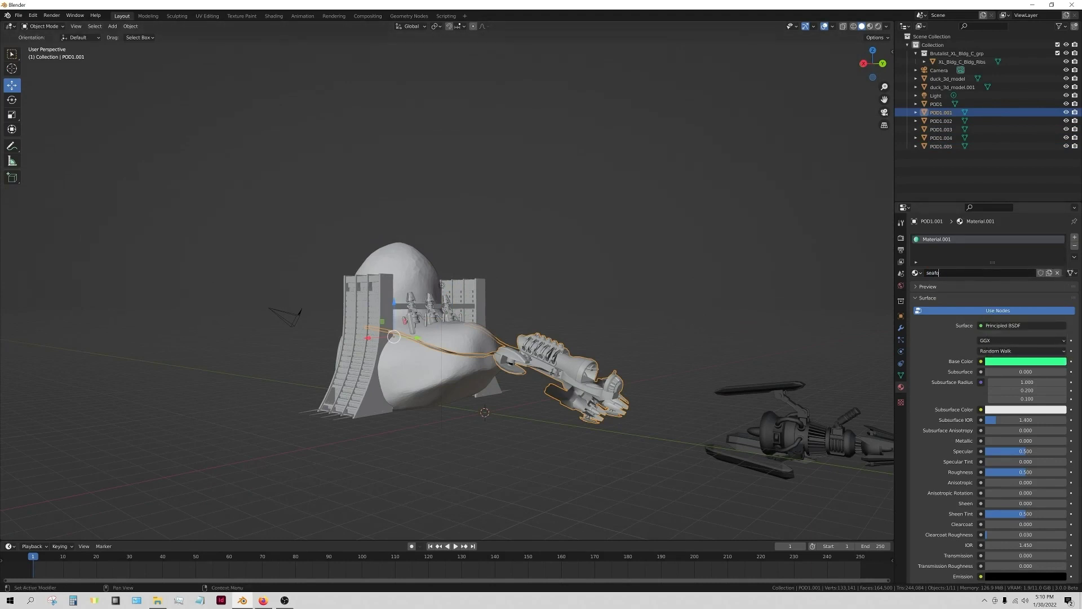
Replace the duck's material with the seafoam material.
{"action": "middle_click_drag", "start_coordinate": [655, 288], "coordinate": [667, 324]}
{"action": "left_click", "coordinate": [916, 273]}
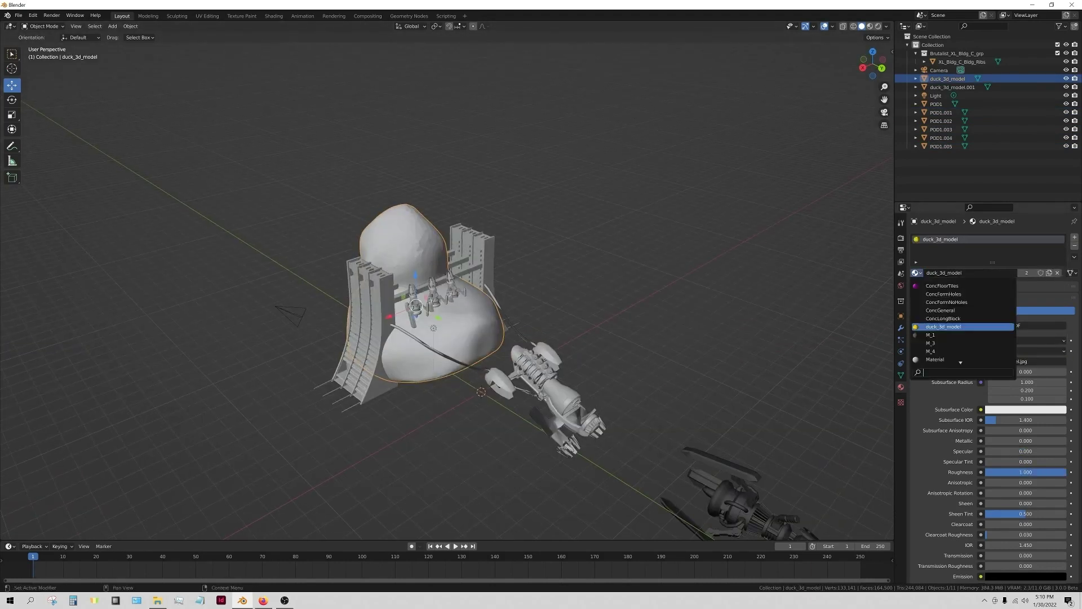
{"action": "left_click", "coordinate": [939, 342]}
Remove the existing materials from the building ribs and assign the seafoam material to them.
{"action": "left_click", "coordinate": [961, 61]}
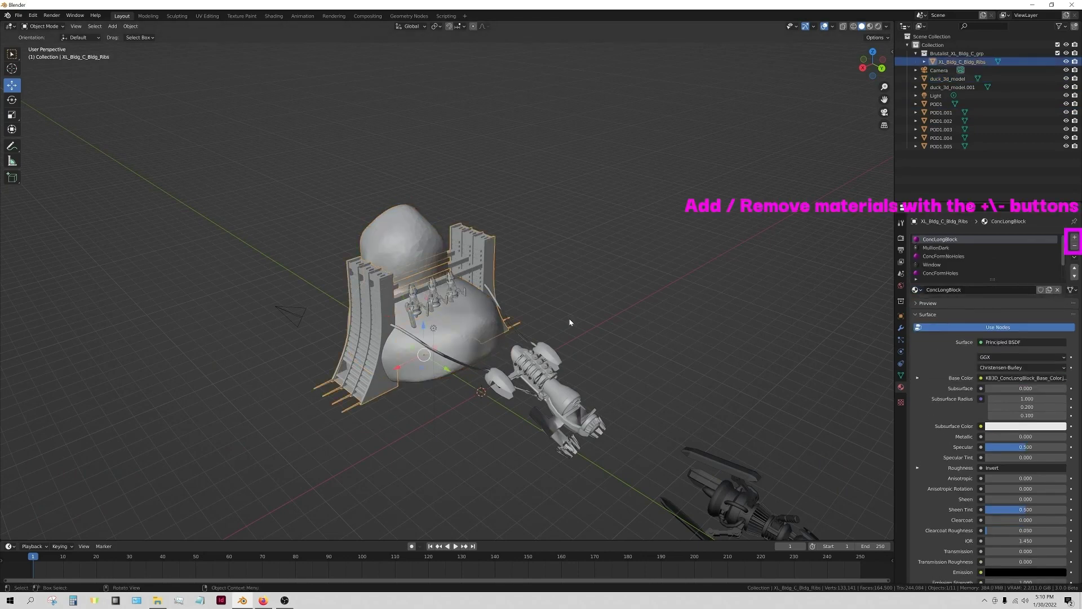
{"action": "left_click", "coordinate": [1074, 246]}
{"action": "left_click", "coordinate": [1075, 246]}
{"action": "left_click", "coordinate": [916, 273]}
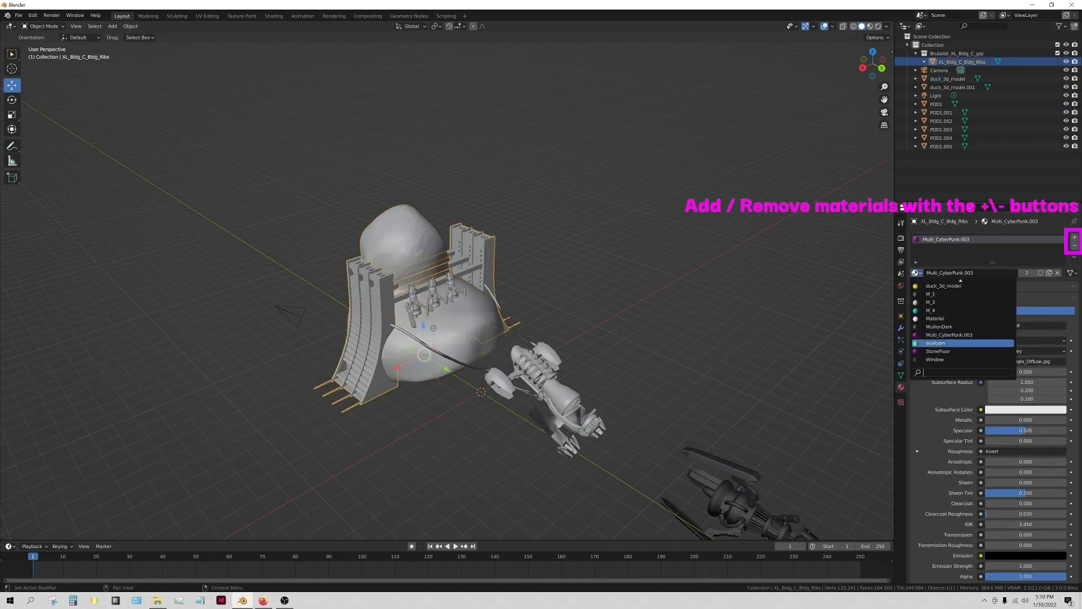
{"action": "left_click", "coordinate": [952, 343]}
Assign the seafoam material to each of the three small engines on the duck's back.
{"action": "middle_click_drag", "start_coordinate": [372, 315], "coordinate": [467, 299]}
{"action": "left_click", "coordinate": [420, 330]}
{"action": "left_click", "coordinate": [916, 273]}
{"action": "left_click", "coordinate": [952, 343]}
{"action": "left_click", "coordinate": [467, 299]}
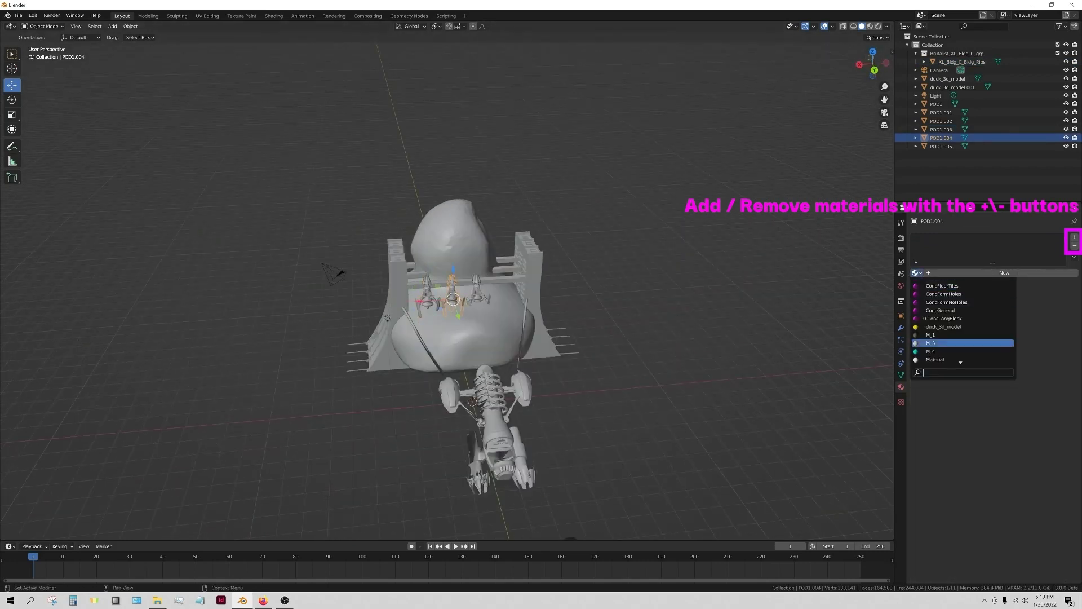
{"action": "left_click", "coordinate": [953, 342]}
{"action": "left_click", "coordinate": [479, 299]}
{"action": "left_click", "coordinate": [916, 273]}
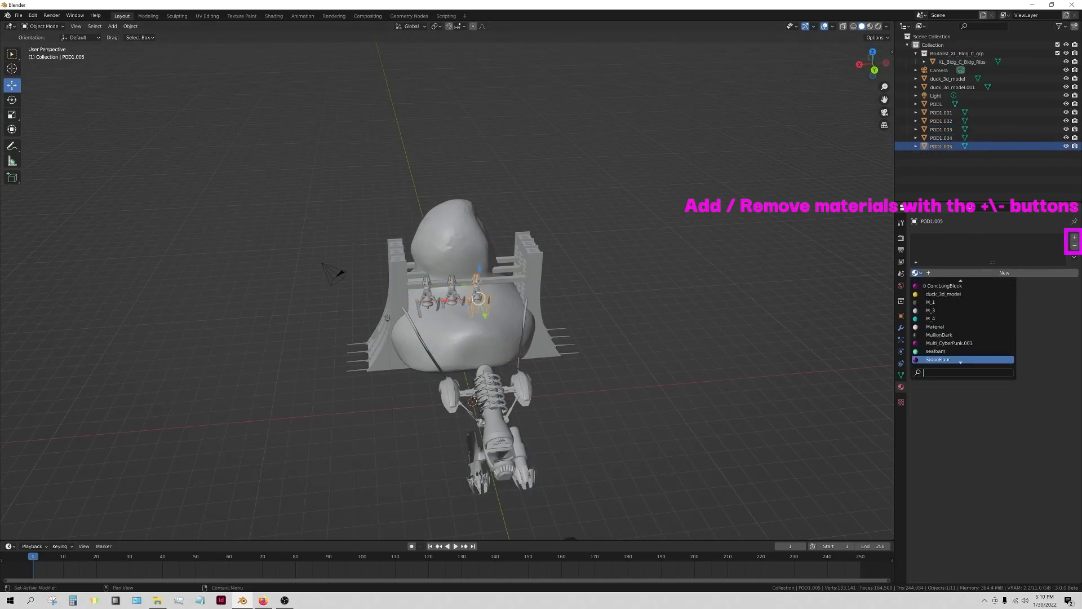
{"action": "left_click", "coordinate": [953, 343]}
Duplicate the end engine of the row and place the copy beside it as a fourth engine.
{"action": "scroll", "coordinate": [485, 316], "scroll_direction": "up", "scroll_amount": 6}
{"action": "key", "text": "shift+d"}
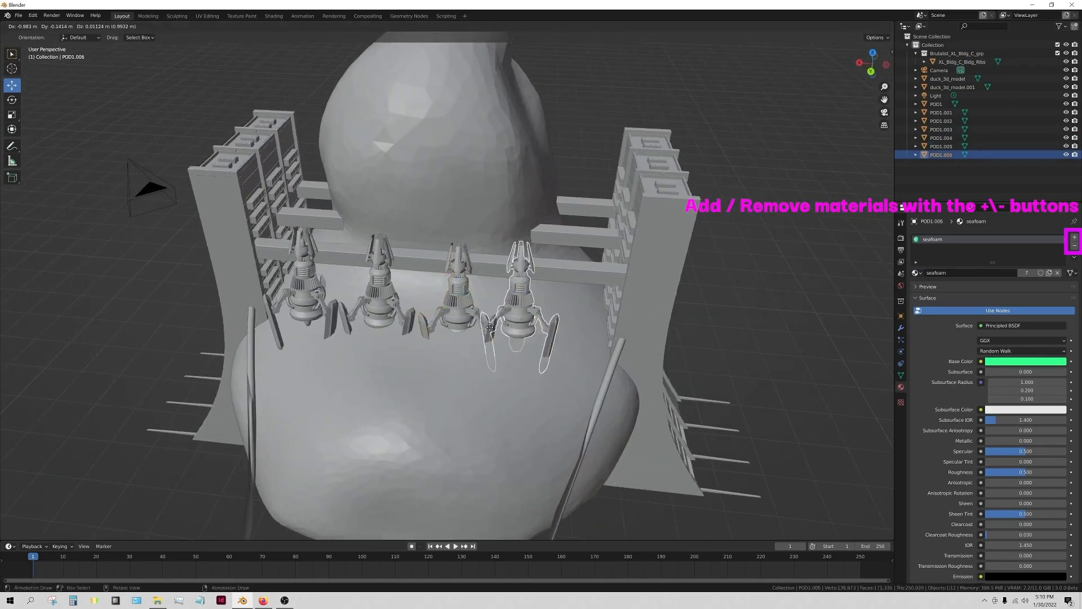
{"action": "middle_click_drag", "start_coordinate": [522, 337], "coordinate": [530, 394]}
{"action": "left_click_drag", "start_coordinate": [529, 395], "coordinate": [533, 407]}
{"action": "middle_click_drag", "start_coordinate": [533, 407], "coordinate": [445, 371]}
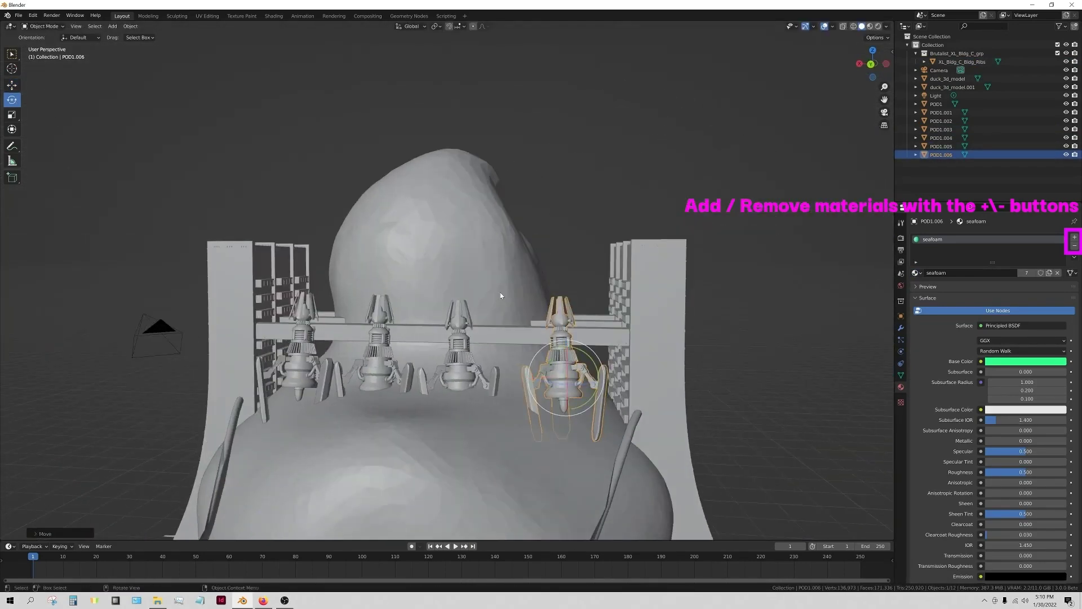
{"action": "left_click", "coordinate": [598, 361]}
Rotate the nearest spare pod engine upright and assign the seafoam material to it.
{"action": "scroll", "coordinate": [481, 368], "scroll_direction": "down", "scroll_amount": 4}
{"action": "middle_click_drag", "start_coordinate": [481, 368], "coordinate": [621, 366]}
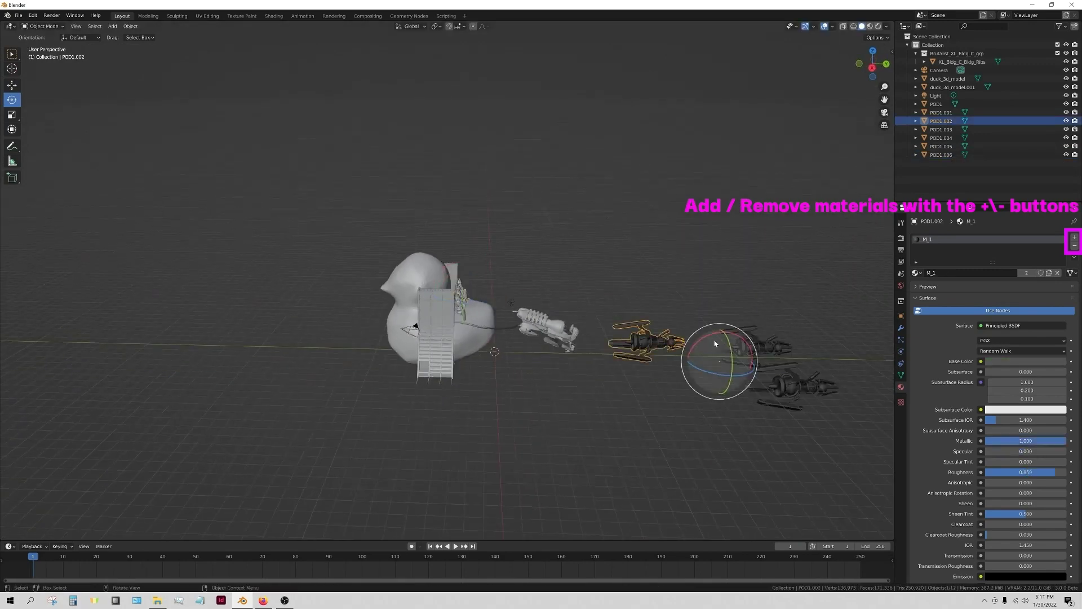
{"action": "left_click", "coordinate": [917, 273]}
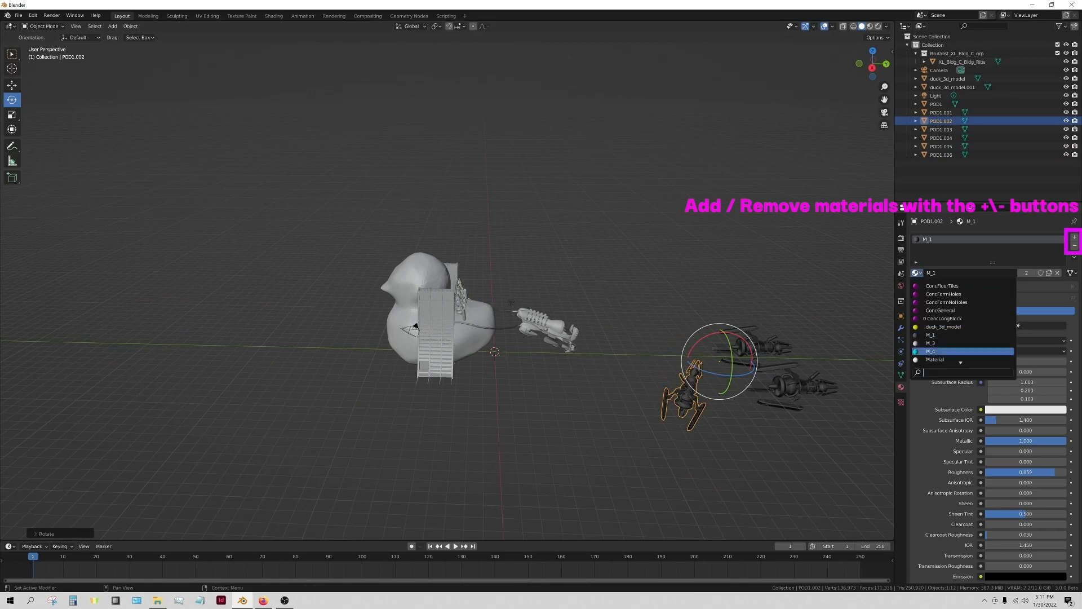
{"action": "left_click", "coordinate": [936, 343]}
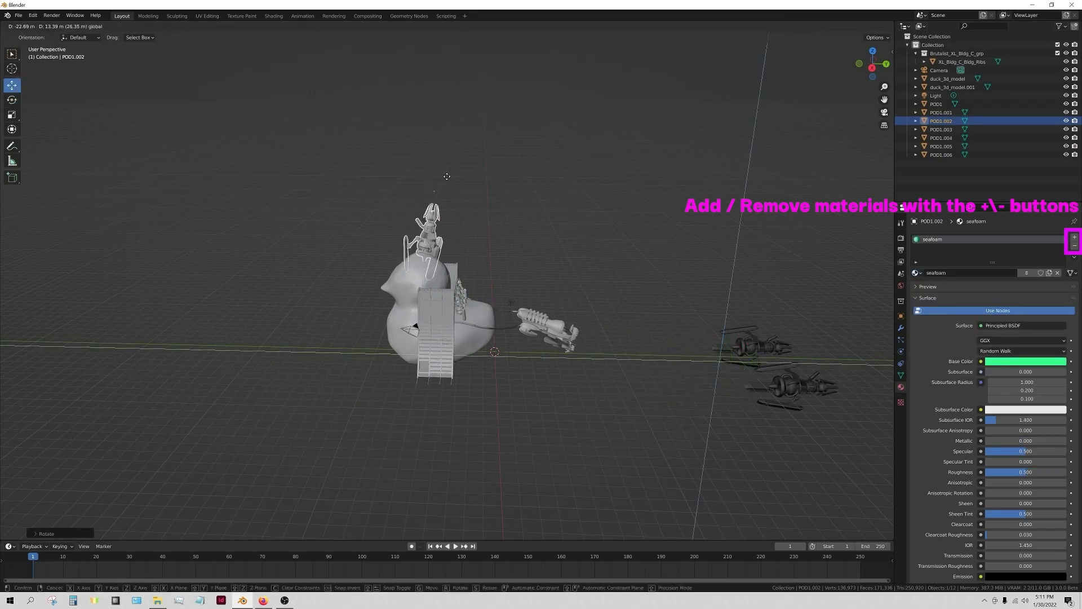
Move the upright pod engine onto the top of the duck's head and center it there.
{"action": "left_click_drag", "start_coordinate": [447, 176], "coordinate": [448, 180]}
{"action": "middle_click_drag", "start_coordinate": [406, 226], "coordinate": [516, 232]}
{"action": "middle_click_drag", "start_coordinate": [521, 168], "coordinate": [477, 250]}
{"action": "left_click", "coordinate": [456, 166]}
{"action": "middle_click_drag", "start_coordinate": [520, 364], "coordinate": [486, 375]}
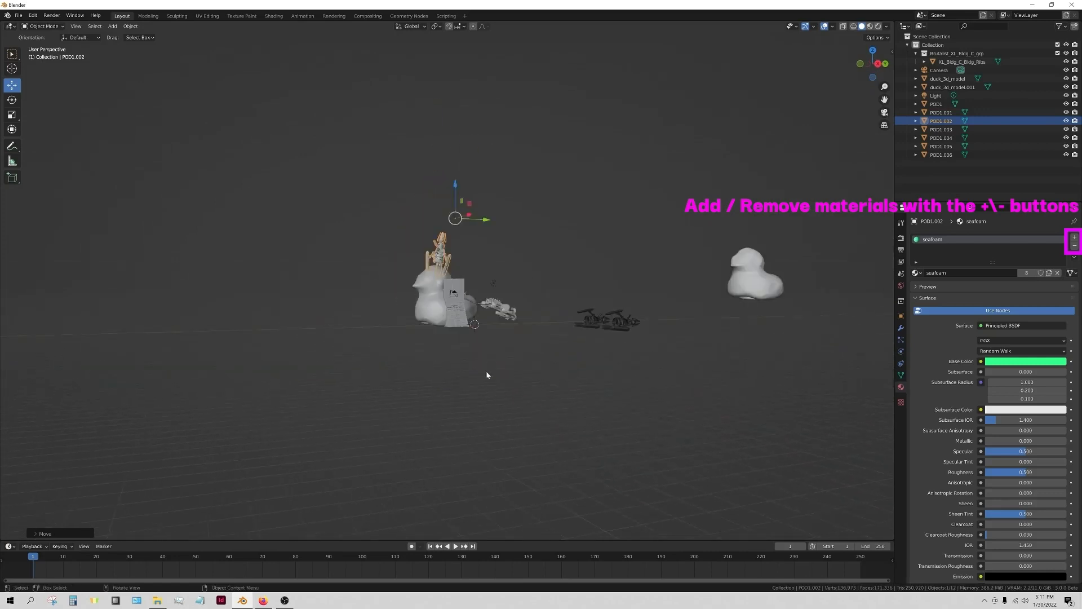
{"action": "scroll", "coordinate": [511, 373], "scroll_direction": "up", "scroll_amount": 6}
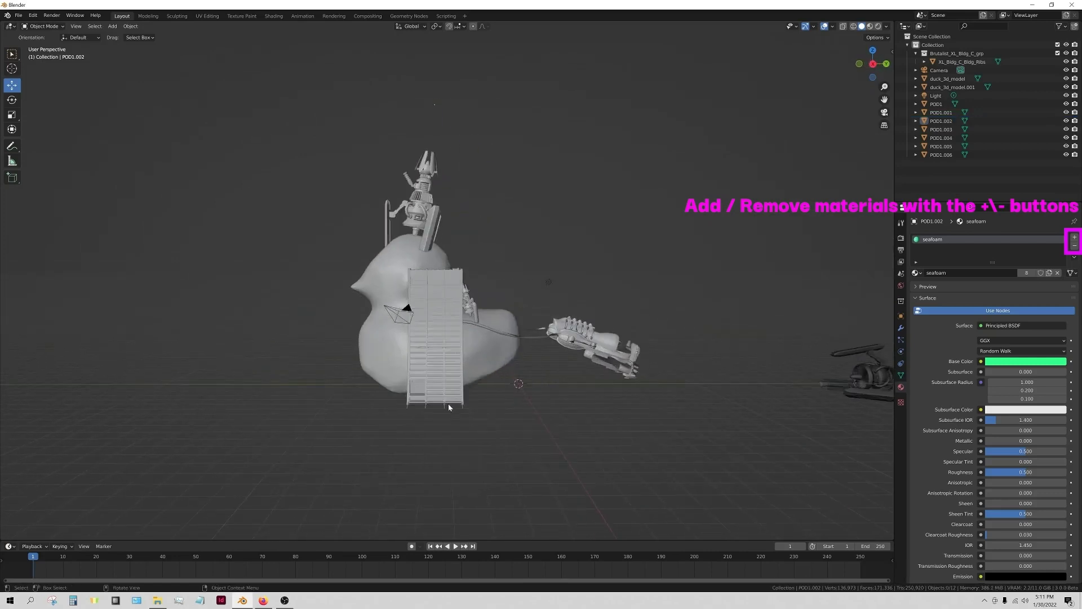
Duplicate the building ribs, scale the copy down and position it close behind the original ribs.
{"action": "middle_click_drag", "start_coordinate": [476, 408], "coordinate": [451, 394]}
{"action": "scroll", "coordinate": [453, 419], "scroll_direction": "down", "scroll_amount": 3}
{"action": "left_click", "coordinate": [427, 382]}
{"action": "key", "text": "shift+d"}
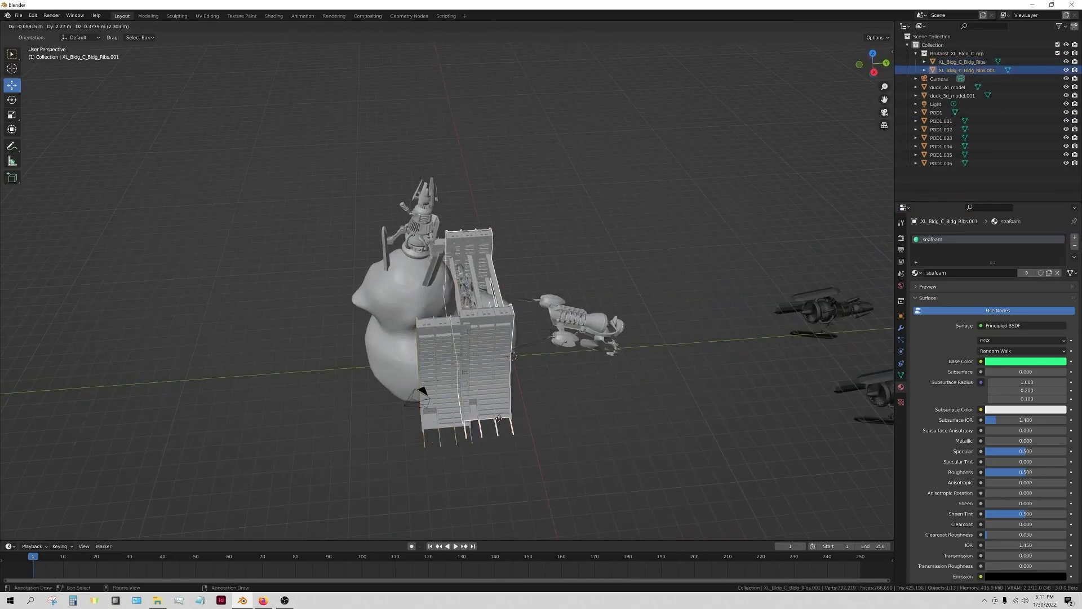
{"action": "key", "text": "s"}
{"action": "middle_click_drag", "start_coordinate": [517, 435], "coordinate": [507, 398]}
{"action": "left_click", "coordinate": [482, 417]}
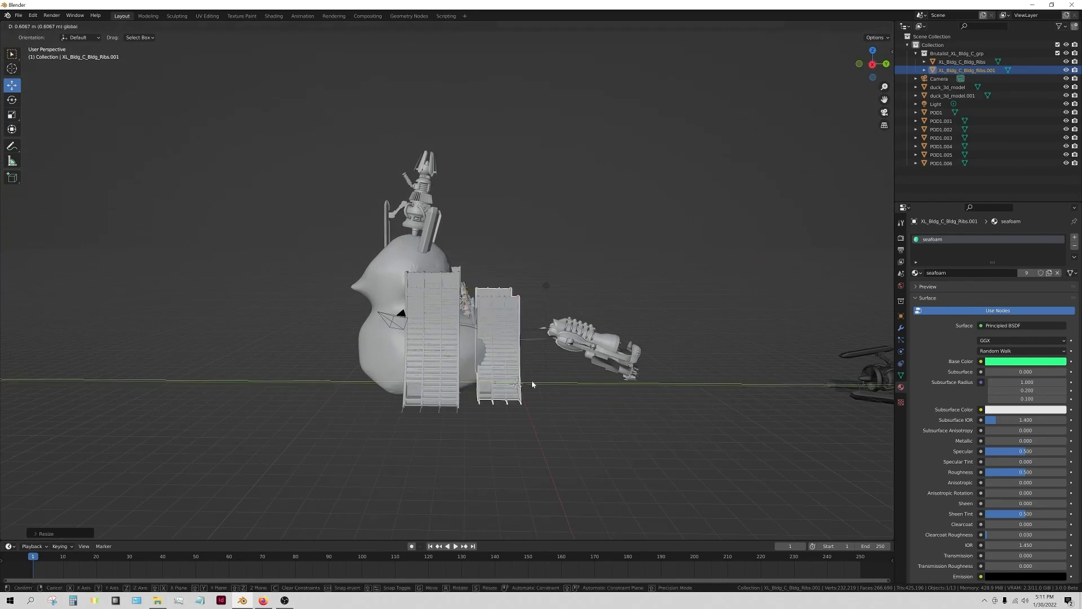
{"action": "left_click", "coordinate": [514, 389]}
{"action": "mouse_move", "coordinate": [514, 389]}
{"action": "middle_mouse_down"}
{"action": "mouse_move", "coordinate": [533, 391]}
{"action": "mouse_move", "coordinate": [477, 406]}
{"action": "mouse_move", "coordinate": [524, 398]}
{"action": "mouse_move", "coordinate": [502, 404]}
{"action": "middle_mouse_up"}
{"action": "left_click", "coordinate": [478, 406]}
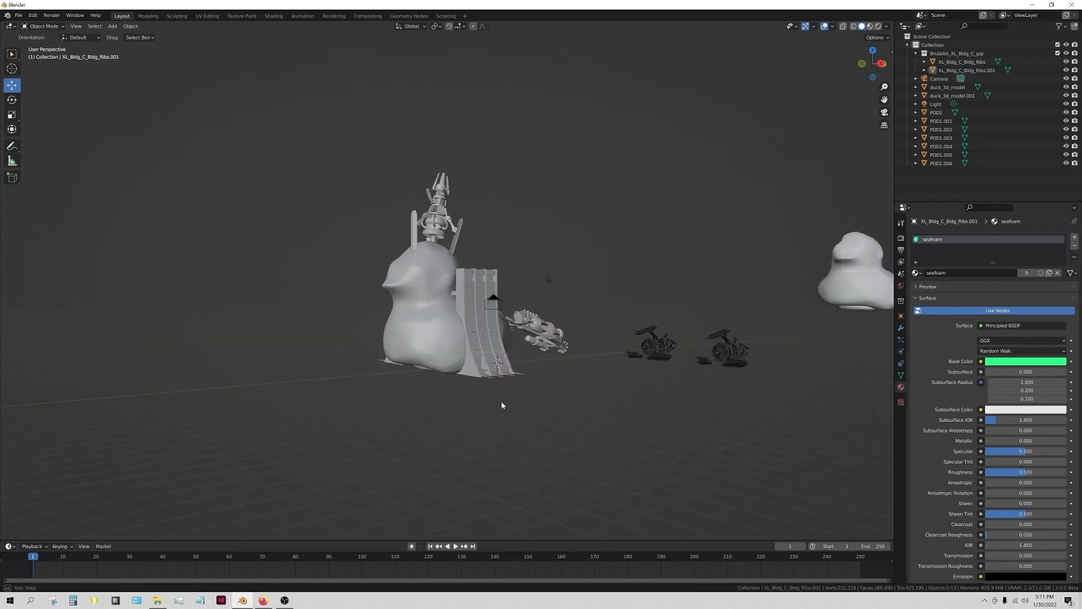
Duplicate the smaller ribs building and place the copy on the ground in front of the duck.
{"action": "scroll", "coordinate": [510, 414], "scroll_direction": "up", "scroll_amount": 5}
{"action": "left_click", "coordinate": [535, 433]}
{"action": "middle_click_drag", "start_coordinate": [200, 469], "coordinate": [476, 396]}
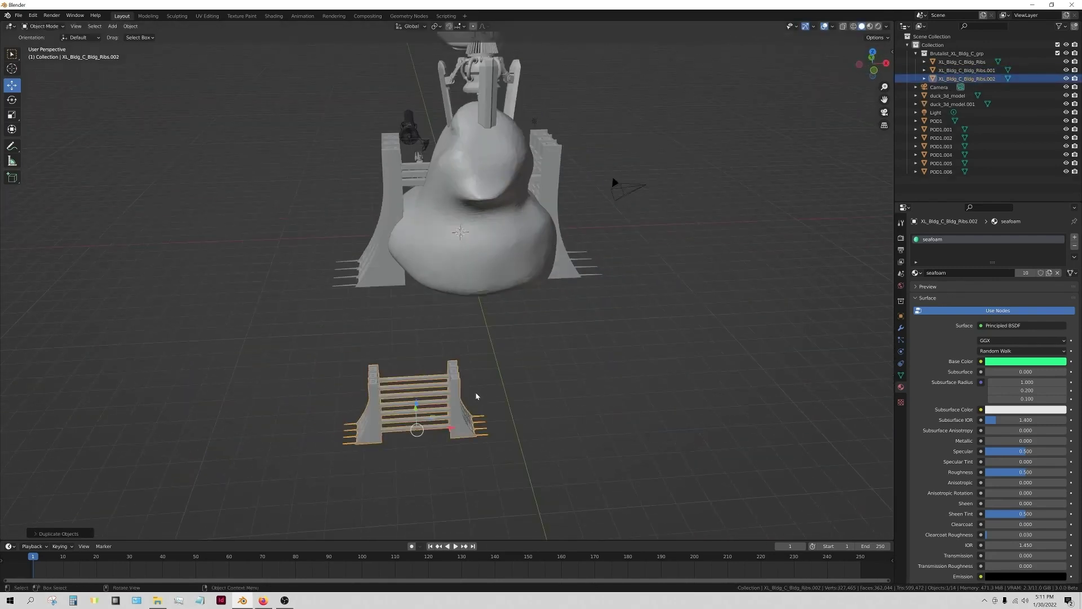
Separate one upright of the new ribs copy into its own object in Edit Mode.
{"action": "left_click", "coordinate": [62, 26]}
{"action": "left_click", "coordinate": [42, 46]}
{"action": "middle_click_drag", "start_coordinate": [394, 339], "coordinate": [408, 364]}
{"action": "mouse_move", "coordinate": [237, 169]}
{"action": "middle_mouse_down"}
{"action": "mouse_move", "coordinate": [277, 173]}
{"action": "mouse_move", "coordinate": [237, 177]}
{"action": "middle_mouse_up"}
{"action": "left_click", "coordinate": [158, 26]}
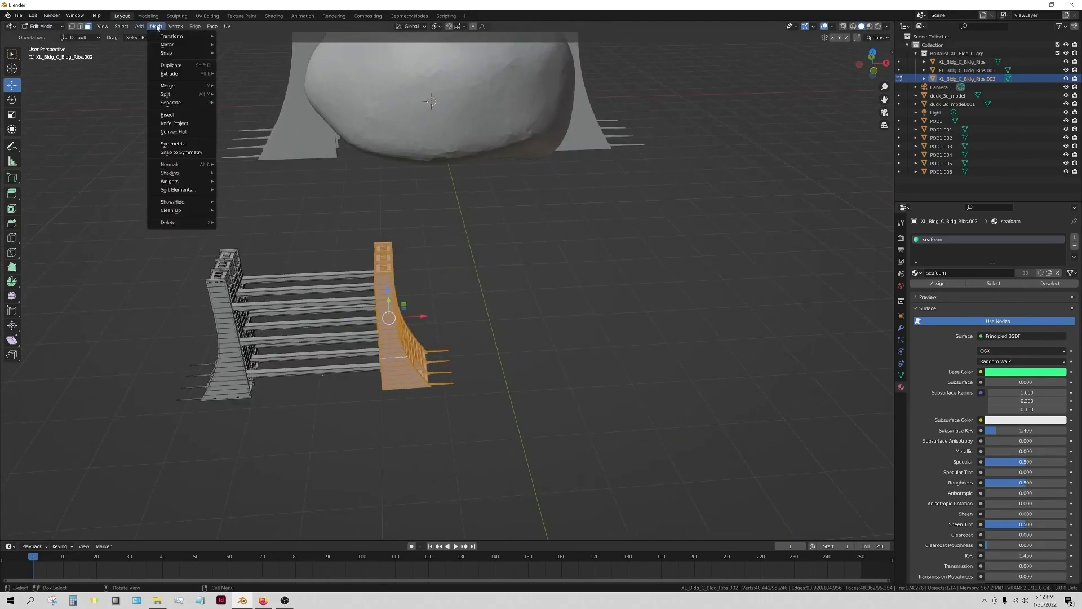
{"action": "left_click", "coordinate": [239, 103]}
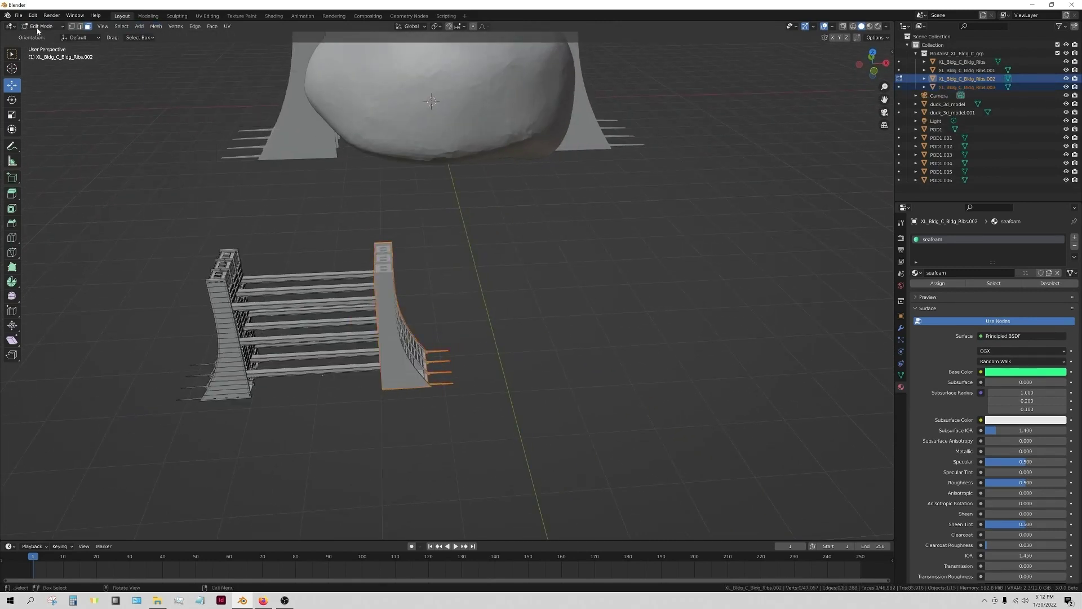
{"action": "key", "text": "Tab"}
Move the separated upright to the duck and raise it against the body beside the large ribs.
{"action": "left_click_drag", "start_coordinate": [356, 373], "coordinate": [561, 366]}
{"action": "scroll", "coordinate": [561, 364], "scroll_direction": "down", "scroll_amount": 3}
{"action": "middle_click_drag", "start_coordinate": [561, 361], "coordinate": [459, 328]}
{"action": "left_click_drag", "start_coordinate": [431, 317], "coordinate": [598, 279]}
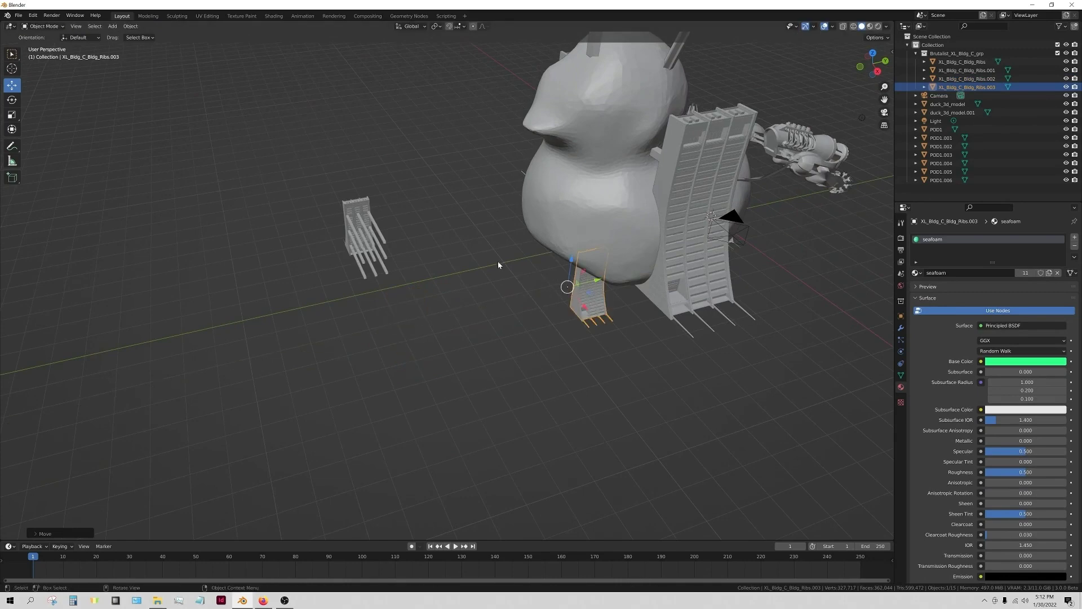
{"action": "left_click", "coordinate": [901, 315]}
{"action": "left_click_drag", "start_coordinate": [573, 263], "coordinate": [585, 171]}
{"action": "middle_click_drag", "start_coordinate": [585, 174], "coordinate": [349, 248], "text": "shift"}
{"action": "scroll", "coordinate": [361, 338], "scroll_direction": "up", "scroll_amount": 3}
{"action": "middle_click_drag", "start_coordinate": [369, 366], "coordinate": [438, 377]}
{"action": "left_click_drag", "start_coordinate": [318, 372], "coordinate": [486, 303]}
{"action": "middle_click_drag", "start_coordinate": [486, 302], "coordinate": [478, 296]}
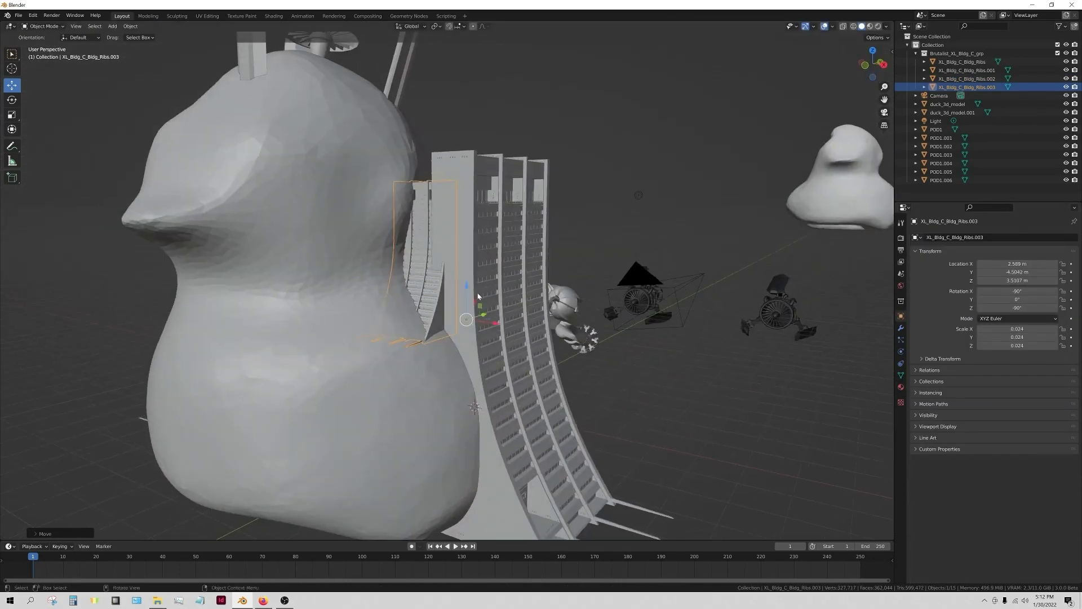
Duplicate the upright, rotate it to 54.5° about Z, scale it to 0.017 and tuck it under the duck's body.
{"action": "scroll", "coordinate": [434, 314], "scroll_direction": "down", "scroll_amount": 3}
{"action": "middle_click_drag", "start_coordinate": [555, 319], "coordinate": [432, 343]}
{"action": "scroll", "coordinate": [427, 340], "scroll_direction": "down", "scroll_amount": 2}
{"action": "key", "text": "shift+d"}
{"action": "left_click", "coordinate": [522, 451]}
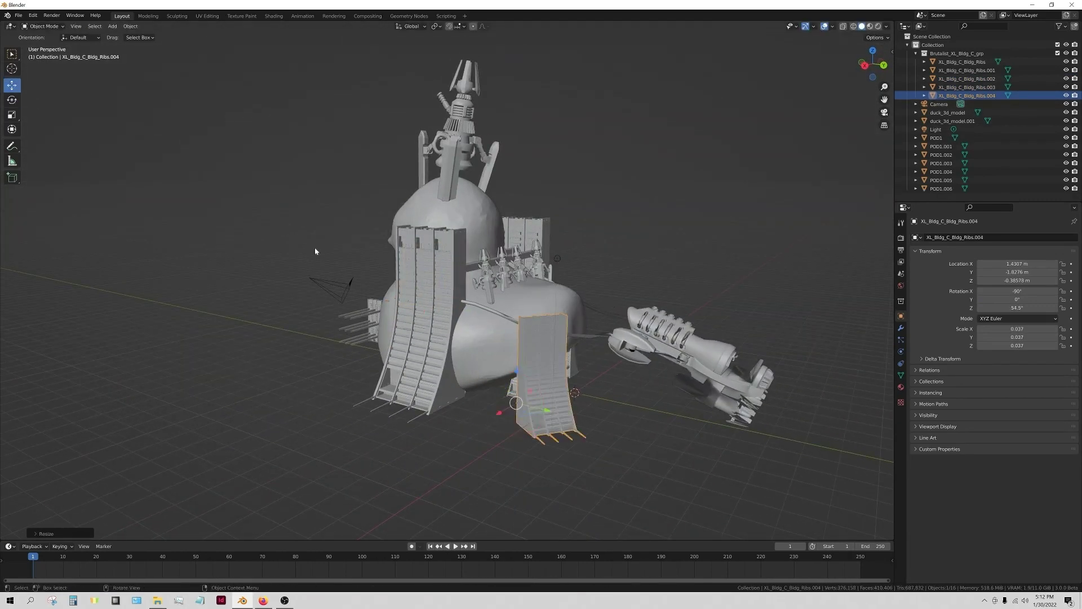
{"action": "left_click_drag", "start_coordinate": [494, 398], "coordinate": [500, 399]}
{"action": "scroll", "coordinate": [496, 403], "scroll_direction": "up", "scroll_amount": 3}
{"action": "middle_click_drag", "start_coordinate": [505, 405], "coordinate": [467, 383]}
{"action": "left_click_drag", "start_coordinate": [426, 379], "coordinate": [412, 382]}
{"action": "left_click_drag", "start_coordinate": [454, 345], "coordinate": [454, 334]}
Move the leftover ribs piece in front of the duck away to the spare pod engines.
{"action": "middle_click_drag", "start_coordinate": [462, 385], "coordinate": [507, 360]}
{"action": "scroll", "coordinate": [440, 355], "scroll_direction": "down", "scroll_amount": 4}
{"action": "scroll", "coordinate": [438, 353], "scroll_direction": "up", "scroll_amount": 1}
{"action": "middle_click_drag", "start_coordinate": [438, 353], "coordinate": [333, 361]}
{"action": "middle_click_drag", "start_coordinate": [170, 369], "coordinate": [270, 375]}
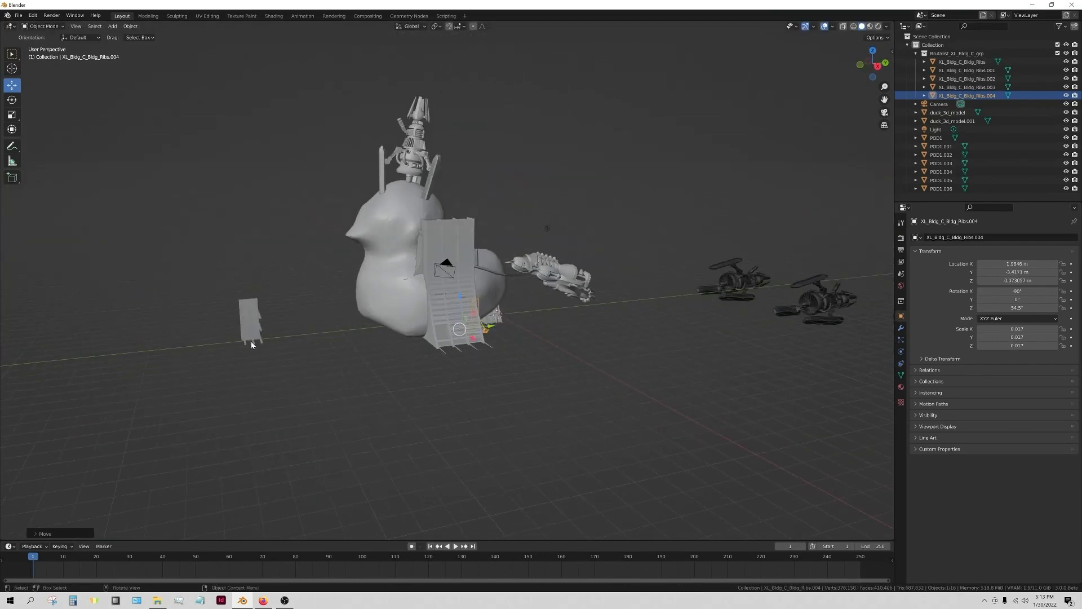
{"action": "left_click_drag", "start_coordinate": [288, 343], "coordinate": [862, 289]}
Move the light and the camera away from the duck toward the spare parts.
{"action": "left_click", "coordinate": [665, 332]}
{"action": "middle_click_drag", "start_coordinate": [629, 299], "coordinate": [596, 319]}
{"action": "scroll", "coordinate": [563, 338], "scroll_direction": "down", "scroll_amount": 1}
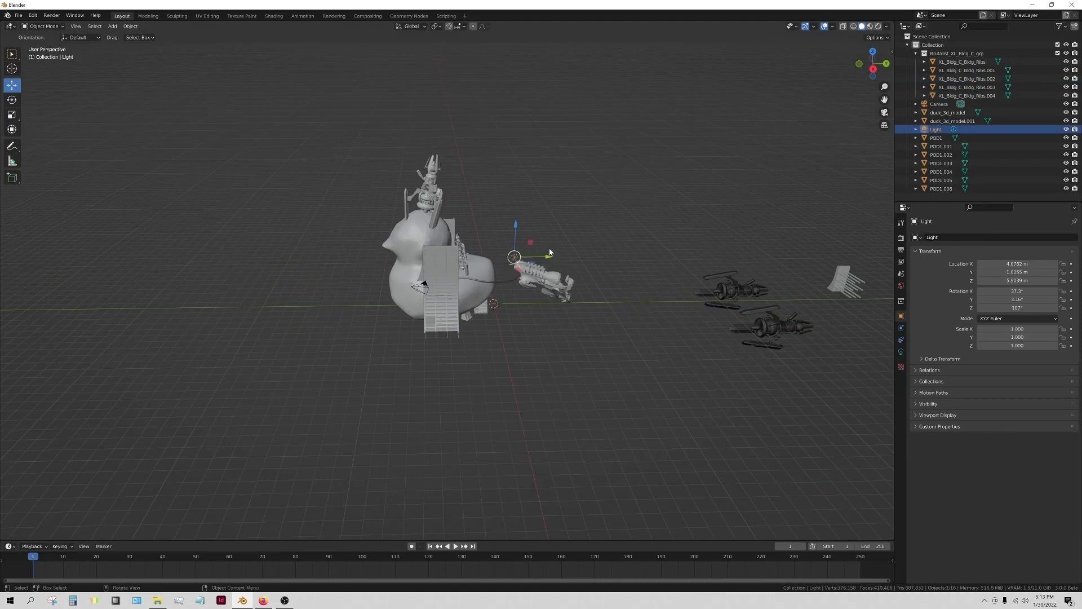
{"action": "left_click", "coordinate": [656, 361]}
{"action": "middle_click_drag", "start_coordinate": [614, 375], "coordinate": [569, 356]}
Select all the ribs and pod parts together with the duck and join them into one object.
{"action": "left_click_drag", "start_coordinate": [578, 385], "coordinate": [327, 146]}
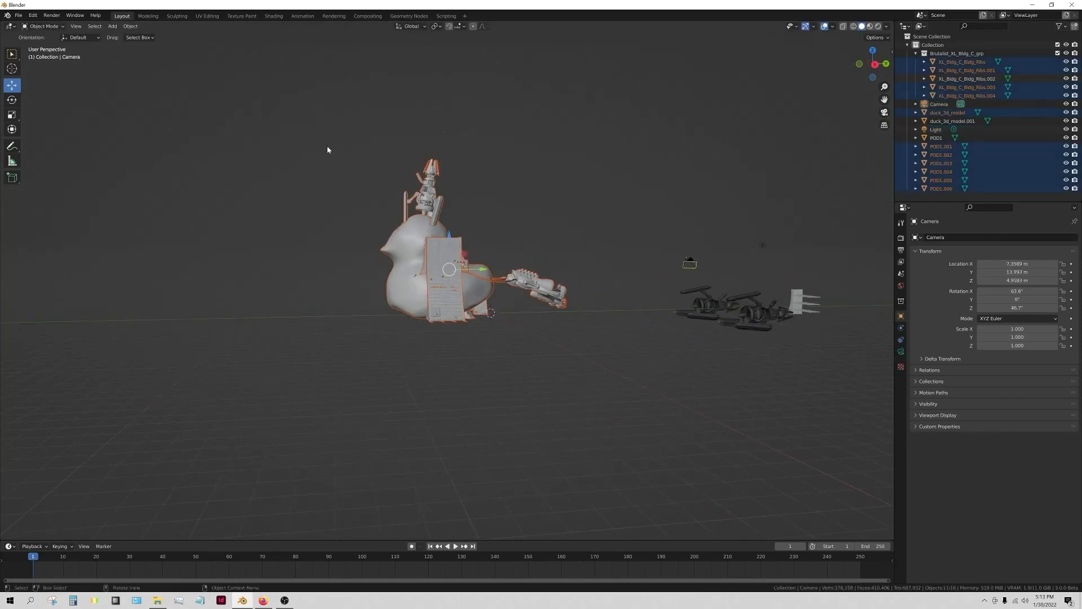
{"action": "middle_click_drag", "start_coordinate": [378, 184], "coordinate": [491, 229]}
{"action": "left_click", "coordinate": [130, 26]}
{"action": "left_click", "coordinate": [563, 316]}
{"action": "middle_click_drag", "start_coordinate": [563, 316], "coordinate": [593, 257]}
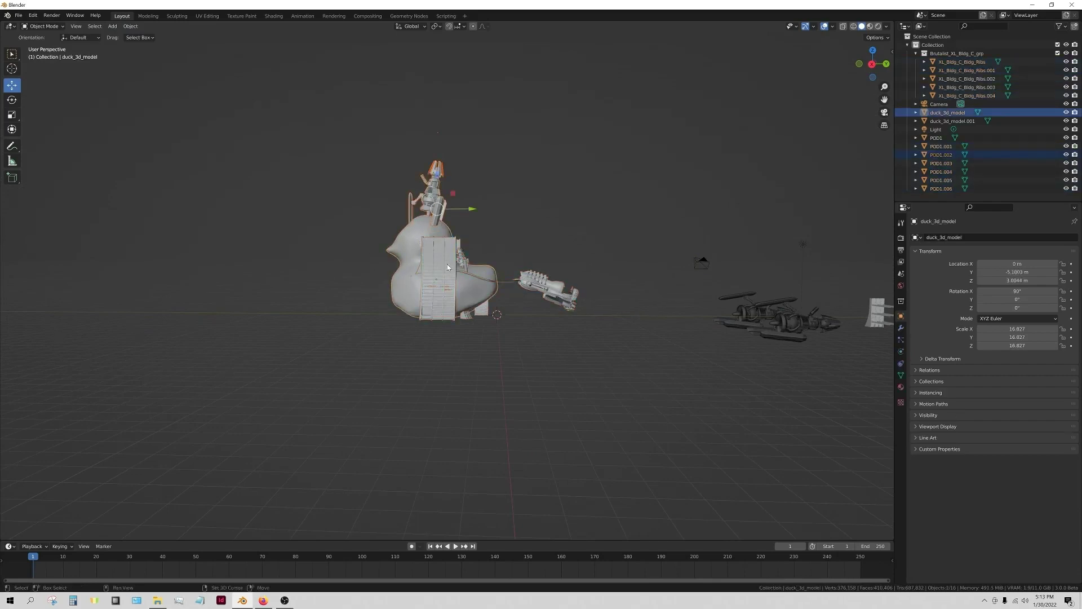
{"action": "middle_click_drag", "start_coordinate": [519, 349], "coordinate": [489, 390]}
{"action": "scroll", "coordinate": [491, 384], "scroll_direction": "up", "scroll_amount": 6}
{"action": "scroll", "coordinate": [505, 364], "scroll_direction": "down", "scroll_amount": 6}
{"action": "scroll", "coordinate": [490, 343], "scroll_direction": "down", "scroll_amount": 2}
{"action": "scroll", "coordinate": [501, 341], "scroll_direction": "up", "scroll_amount": 4}
{"action": "scroll", "coordinate": [639, 307], "scroll_direction": "down", "scroll_amount": 2}
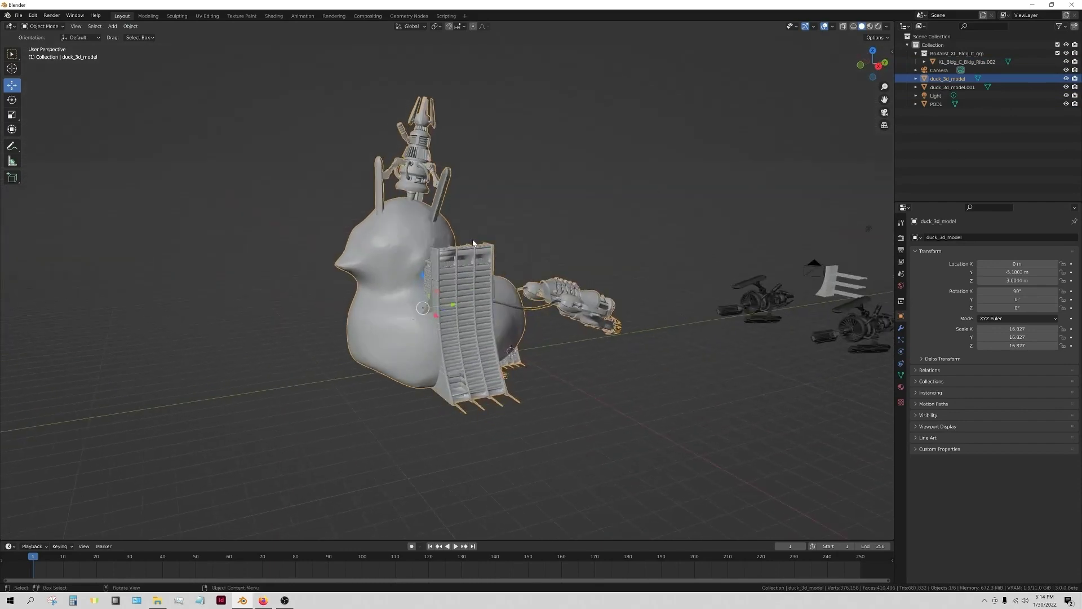
Add a plane mesh and scale it up as a floor beneath the joined duck.
{"action": "middle_click_drag", "start_coordinate": [639, 307], "coordinate": [562, 239]}
{"action": "left_click", "coordinate": [112, 26]}
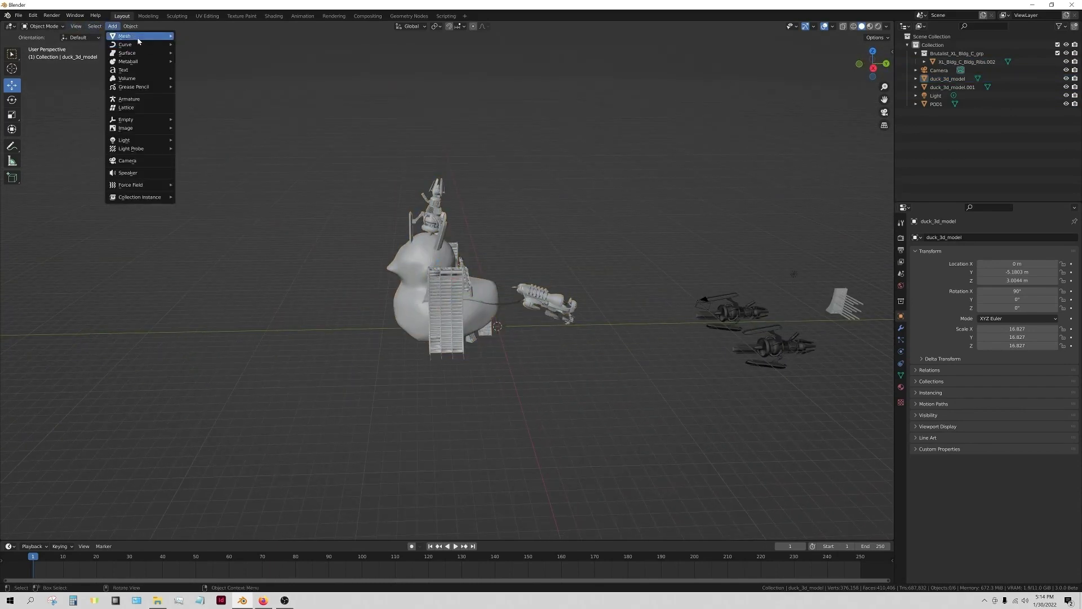
{"action": "mouse_move", "coordinate": [121, 36]}
{"action": "left_click", "coordinate": [195, 35]}
{"action": "key", "text": "s"}
Scale the joined duck to 11.546, adjust its height on the floor, and enlarge the plane to a scale of about 48.7.
{"action": "key", "text": "s"}
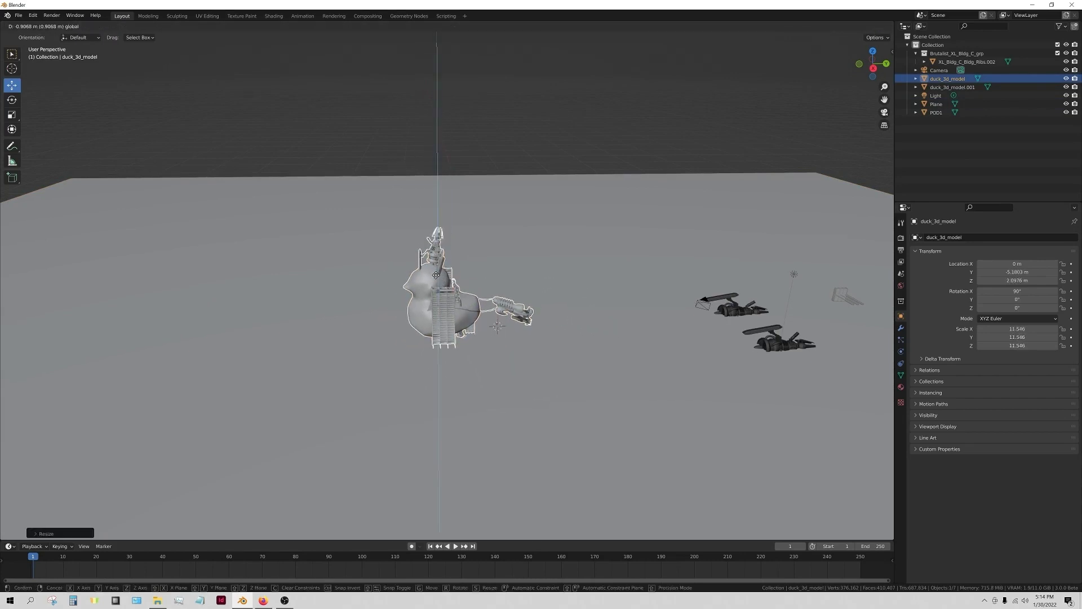
{"action": "middle_click_drag", "start_coordinate": [530, 275], "coordinate": [470, 298]}
{"action": "key", "text": "s"}
{"action": "left_click", "coordinate": [566, 316]}
{"action": "middle_click_drag", "start_coordinate": [567, 316], "coordinate": [595, 307]}
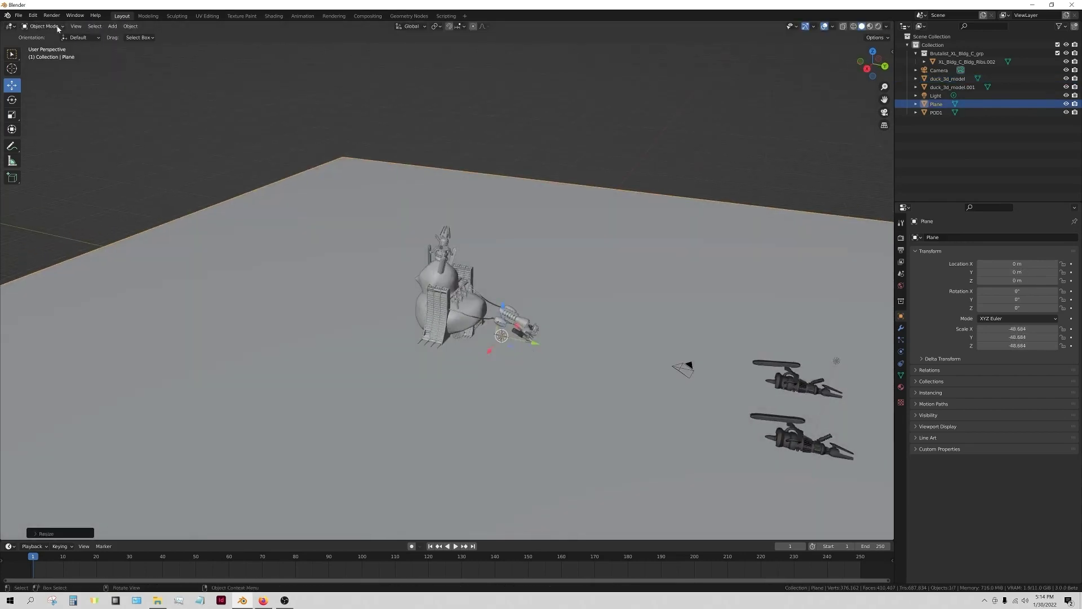
Extrude the plane's edge behind the duck upward in Edit Mode to form a tall backdrop wall.
{"action": "left_click", "coordinate": [50, 26]}
{"action": "left_click", "coordinate": [52, 46]}
{"action": "scroll", "coordinate": [125, 58], "scroll_direction": "down", "scroll_amount": 3}
{"action": "left_click", "coordinate": [549, 235]}
{"action": "scroll", "coordinate": [532, 248], "scroll_direction": "down", "scroll_amount": 4}
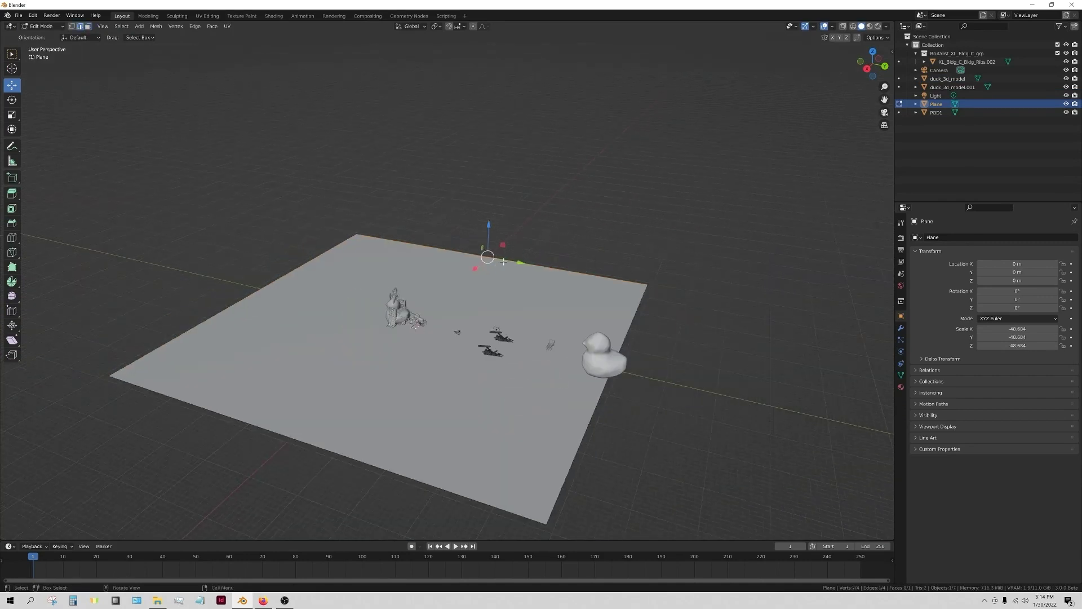
{"action": "middle_click_drag", "start_coordinate": [501, 275], "coordinate": [472, 362], "text": "shift"}
{"action": "middle_click_drag", "start_coordinate": [473, 361], "coordinate": [489, 352]}
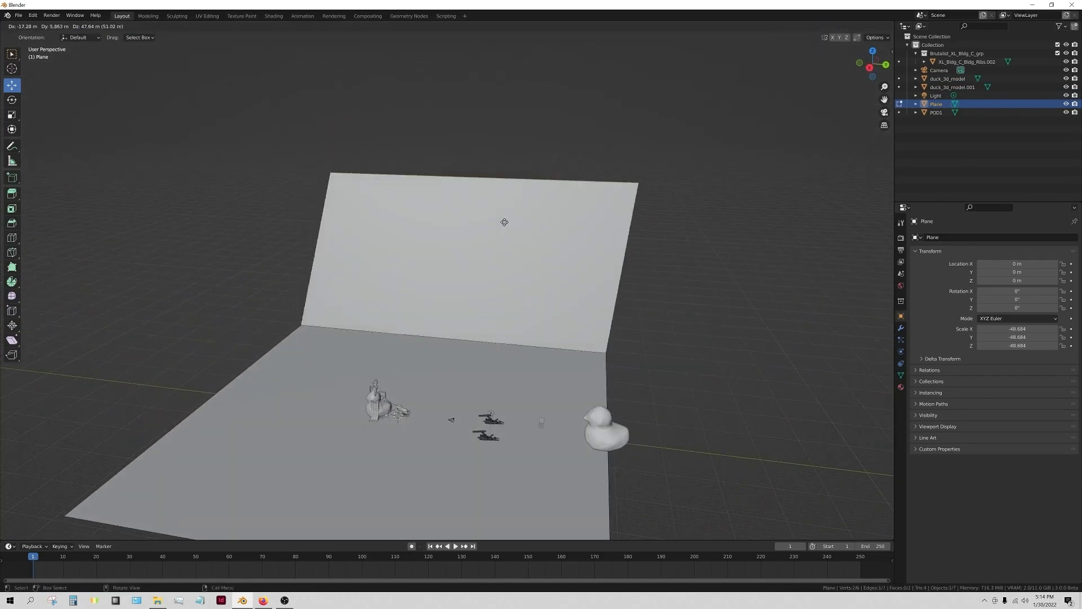
{"action": "left_click", "coordinate": [509, 277]}
{"action": "middle_click_drag", "start_coordinate": [509, 277], "coordinate": [178, 112]}
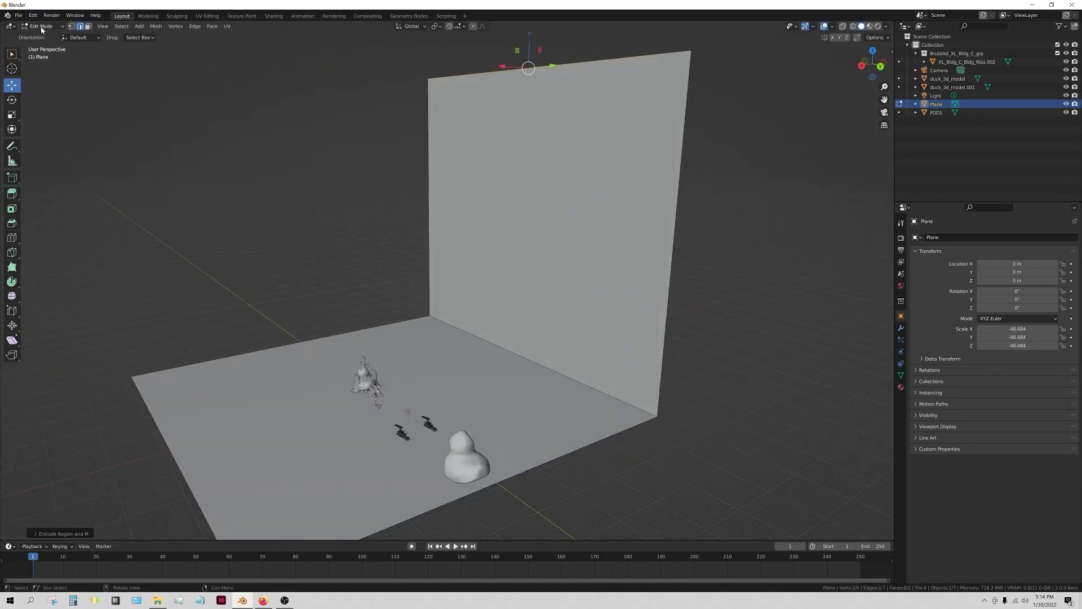
{"action": "key", "text": "Tab"}
Add a Bevel modifier to the plane, increase its amount and segments into a smooth curve, and apply it.
{"action": "left_click", "coordinate": [901, 327]}
{"action": "left_click", "coordinate": [962, 237]}
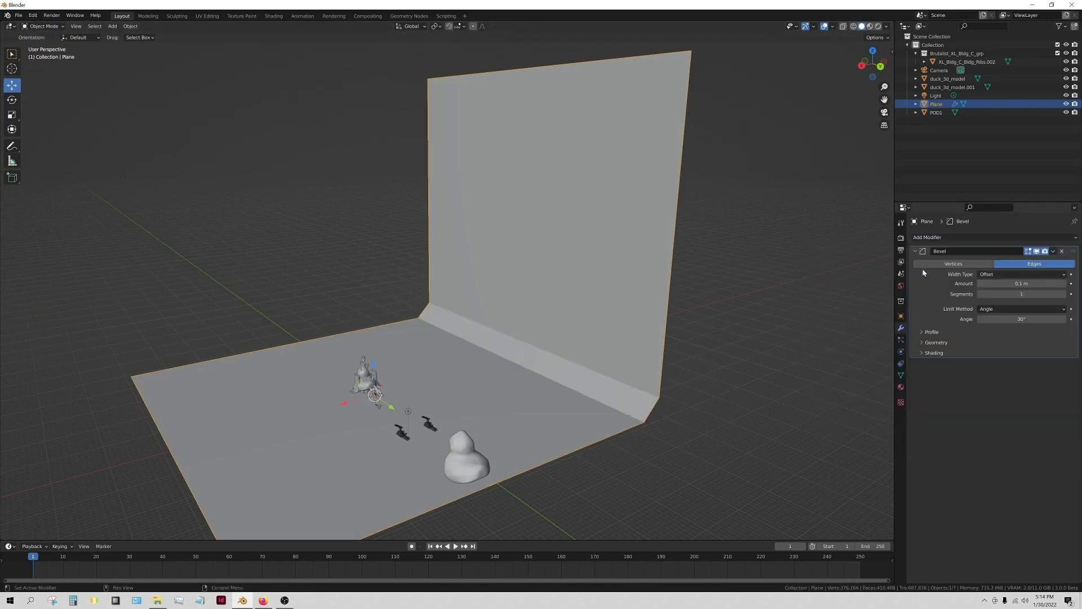
{"action": "left_click", "coordinate": [907, 267]}
{"action": "left_click_drag", "start_coordinate": [980, 283], "coordinate": [1054, 293]}
{"action": "left_click", "coordinate": [1053, 251]}
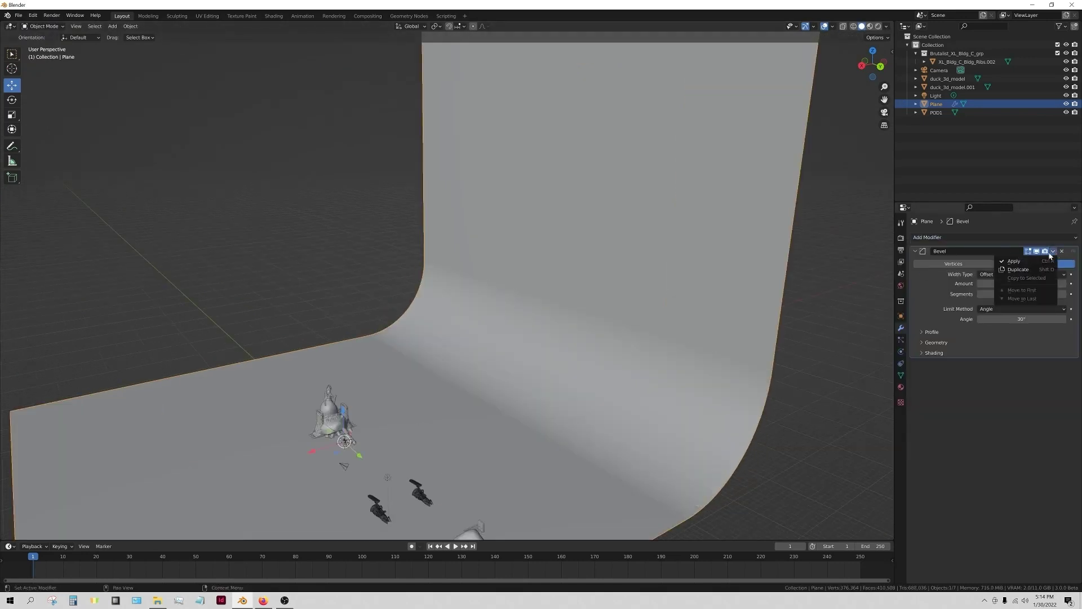
{"action": "left_click", "coordinate": [1020, 260]}
Resize the curved backdrop around the duck and switch to the Scale tool.
{"action": "key", "text": "s"}
{"action": "left_click", "coordinate": [513, 401]}
{"action": "middle_click_drag", "start_coordinate": [513, 401], "coordinate": [445, 35]}
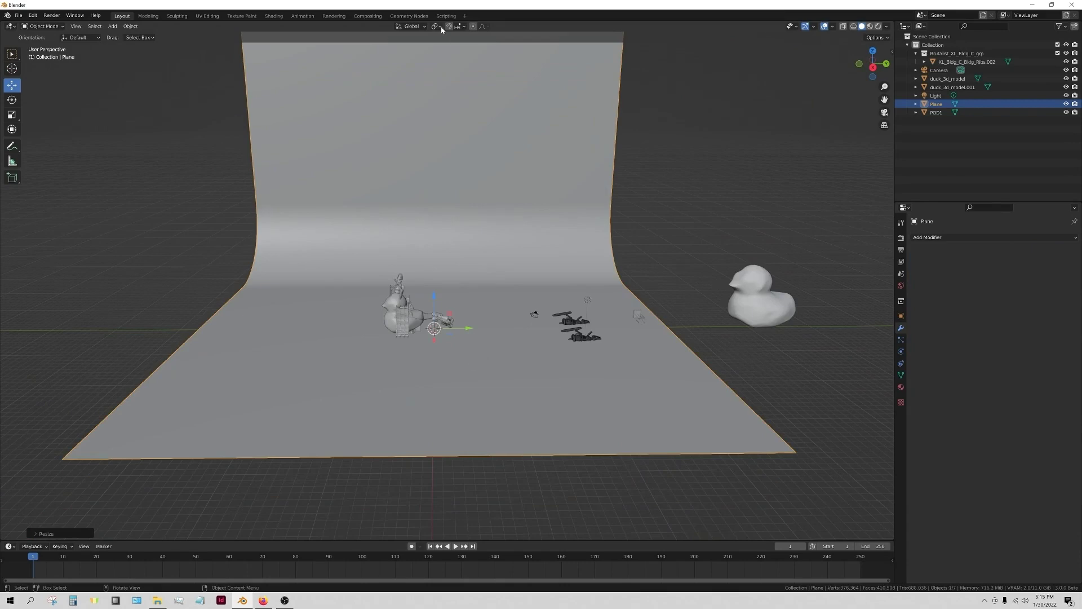
{"action": "left_click", "coordinate": [12, 114]}
{"action": "scroll", "coordinate": [515, 345], "scroll_direction": "up", "scroll_amount": 10}
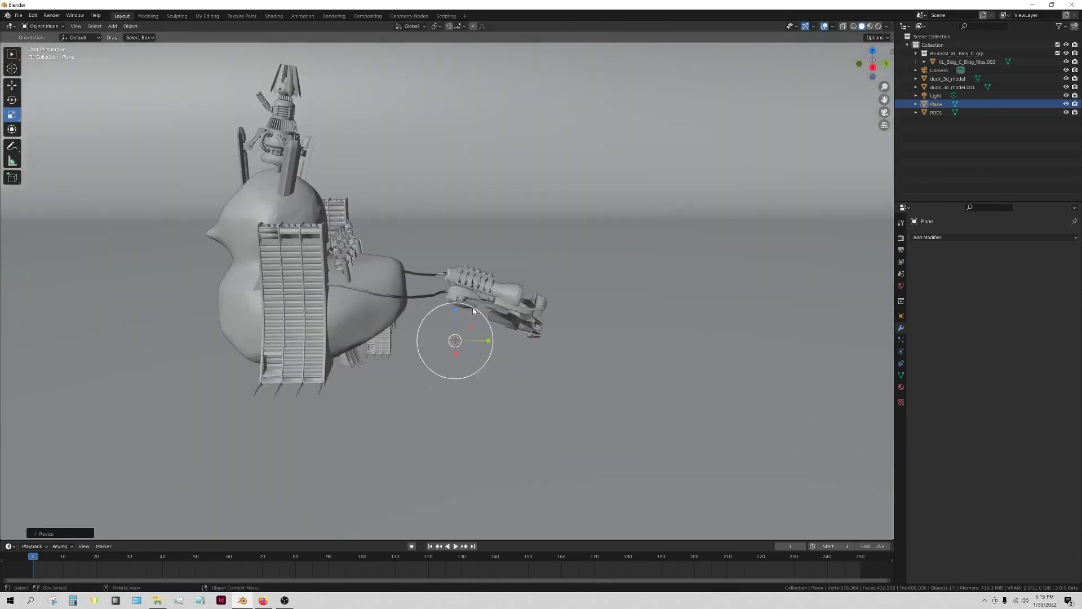
Select the scene's light, change its type to Sun, and set its strength to 10.
{"action": "middle_click_drag", "start_coordinate": [473, 311], "coordinate": [412, 296]}
{"action": "left_click", "coordinate": [12, 85]}
{"action": "middle_click_drag", "start_coordinate": [331, 286], "coordinate": [418, 300]}
{"action": "scroll", "coordinate": [419, 300], "scroll_direction": "down", "scroll_amount": 7}
{"action": "left_click", "coordinate": [685, 241]}
{"action": "middle_click_drag", "start_coordinate": [874, 337], "coordinate": [834, 321]}
{"action": "left_click", "coordinate": [900, 351]}
{"action": "left_click", "coordinate": [977, 275]}
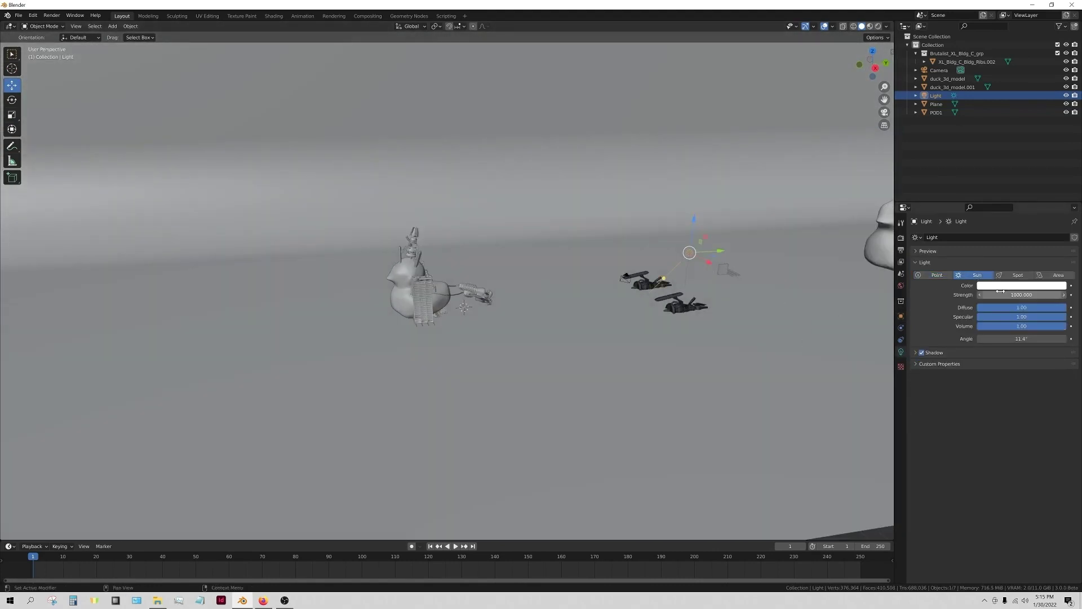
{"action": "key", "text": "BackSpace"}
{"action": "key", "text": "Return"}
Preview the duck on its backdrop in rendered shading and change the render engine to Cycles.
{"action": "middle_click_drag", "start_coordinate": [507, 285], "coordinate": [529, 265]}
{"action": "left_click", "coordinate": [878, 26]}
{"action": "scroll", "coordinate": [488, 366], "scroll_direction": "up", "scroll_amount": 8}
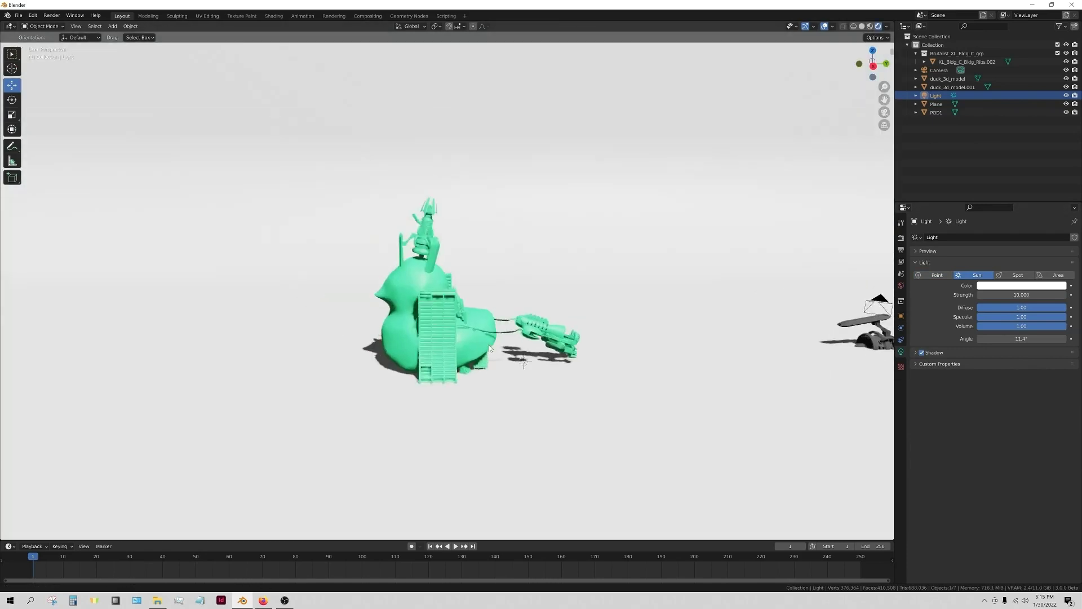
{"action": "middle_click_drag", "start_coordinate": [488, 367], "coordinate": [492, 363]}
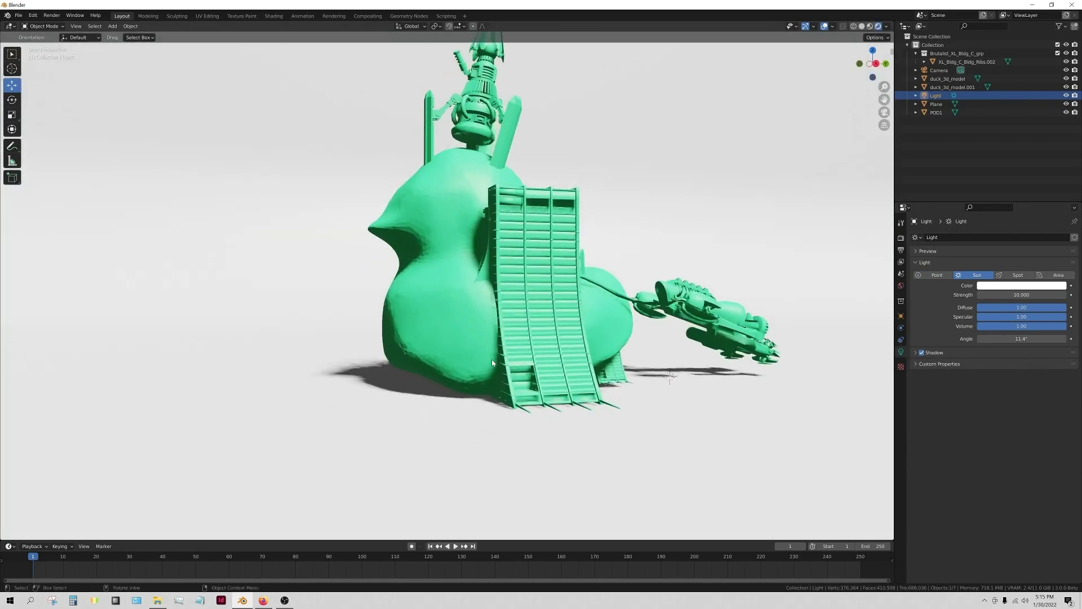
{"action": "left_click", "coordinate": [900, 238]}
{"action": "left_click", "coordinate": [1000, 237]}
{"action": "left_click", "coordinate": [997, 266]}
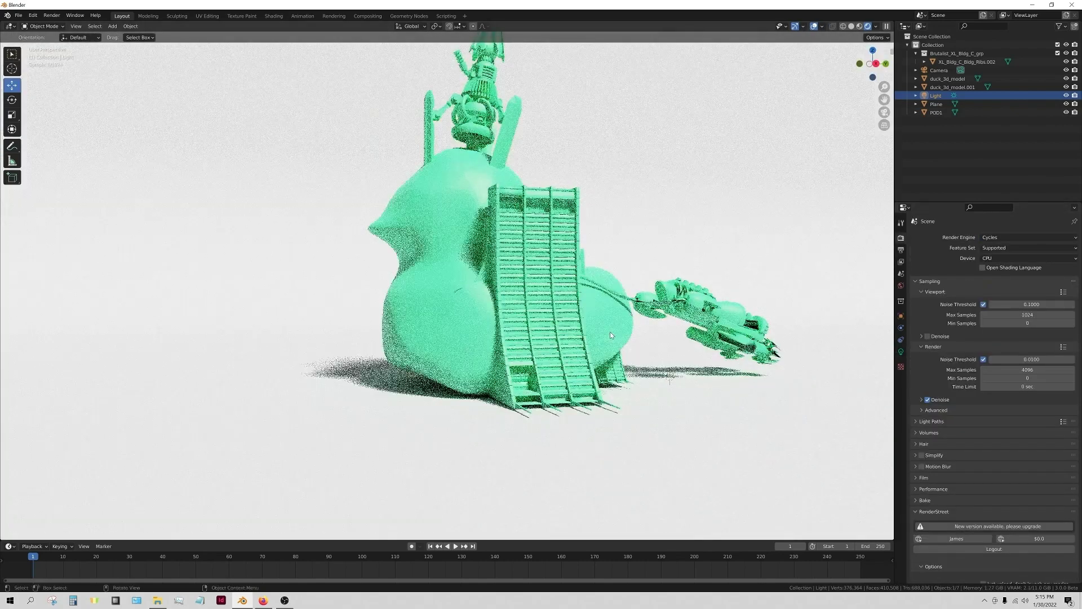
Lower the kitbashed duck slightly along the vertical axis toward the backdrop floor.
{"action": "left_click", "coordinate": [493, 272]}
{"action": "left_click_drag", "start_coordinate": [493, 272], "coordinate": [496, 274]}
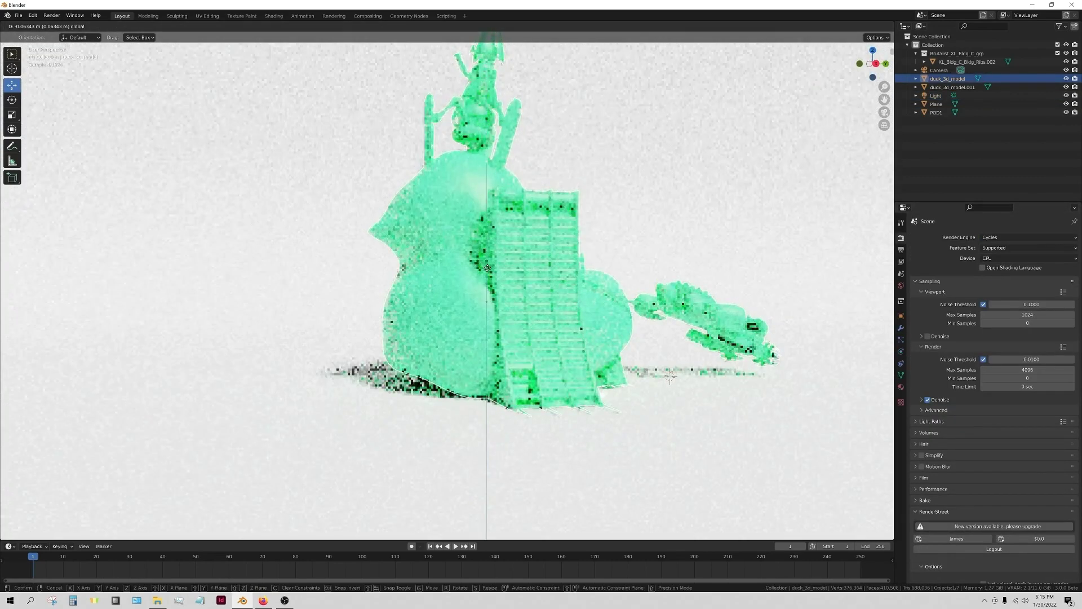
{"action": "middle_click_drag", "start_coordinate": [671, 222], "coordinate": [567, 273]}
{"action": "left_click", "coordinate": [566, 271]}
{"action": "left_click", "coordinate": [524, 302]}
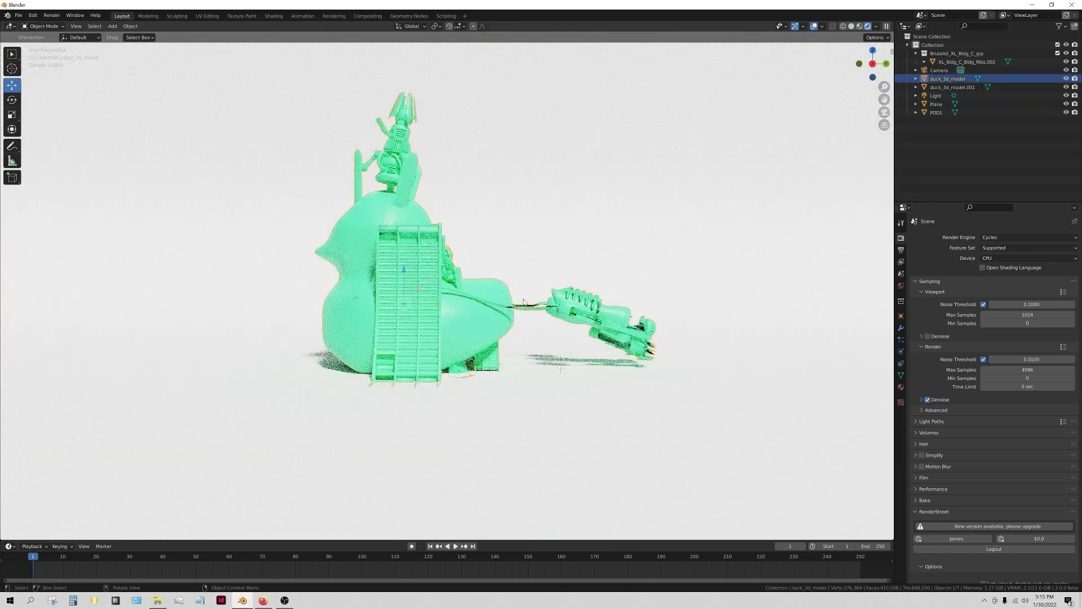
Raise the seafoam material's Subsurface to about 0.362 and lighten its red subsurface color.
{"action": "left_click", "coordinate": [901, 389]}
{"action": "left_click", "coordinate": [1026, 345]}
{"action": "left_click", "coordinate": [1025, 333]}
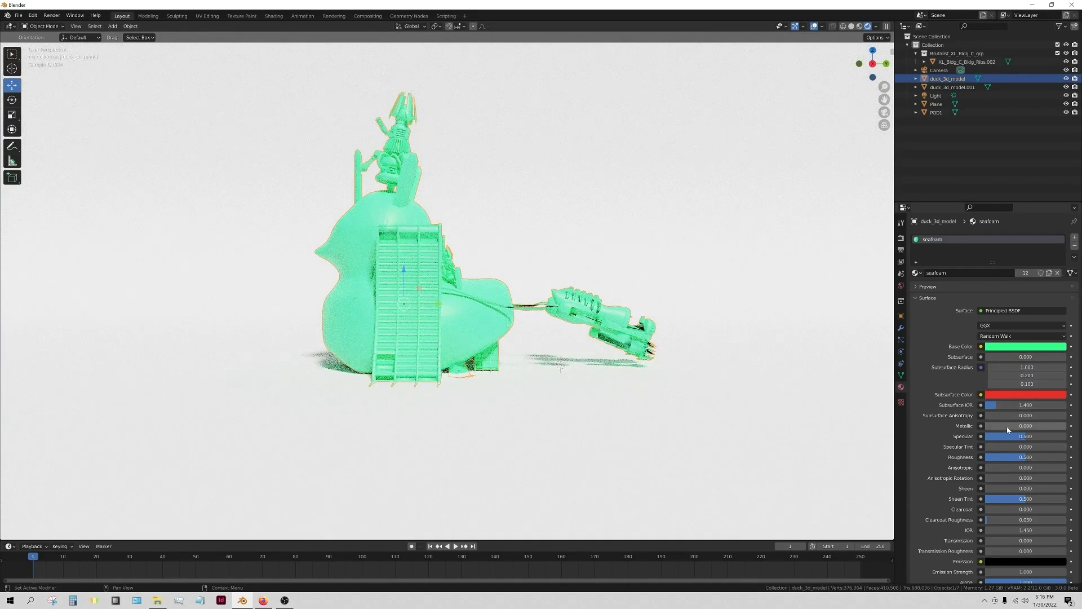
{"action": "scroll", "coordinate": [959, 443], "scroll_direction": "down", "scroll_amount": 1}
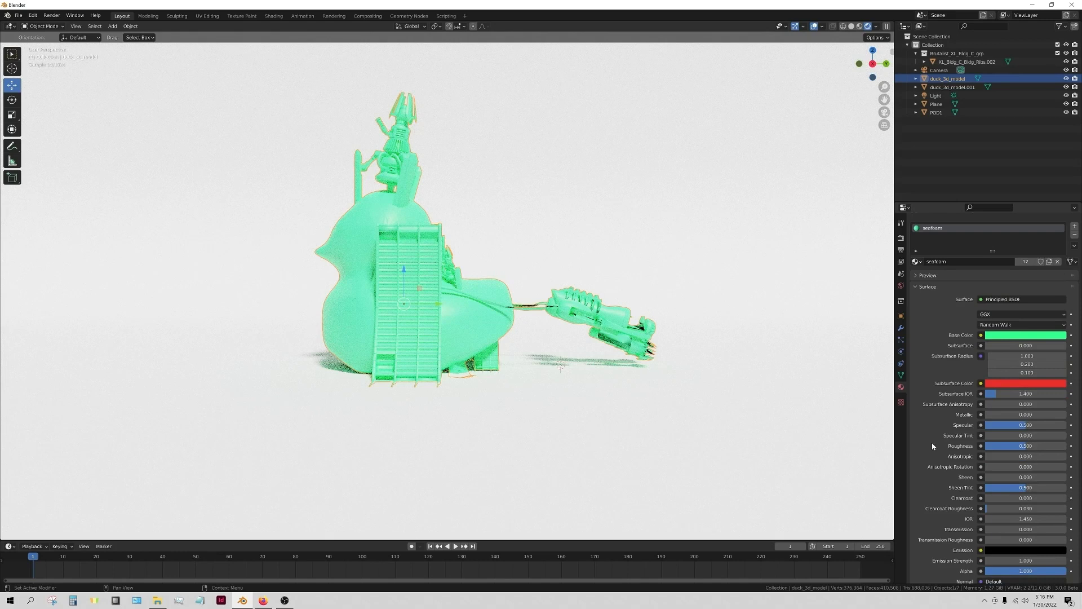
{"action": "left_click_drag", "start_coordinate": [1009, 346], "coordinate": [1029, 345]}
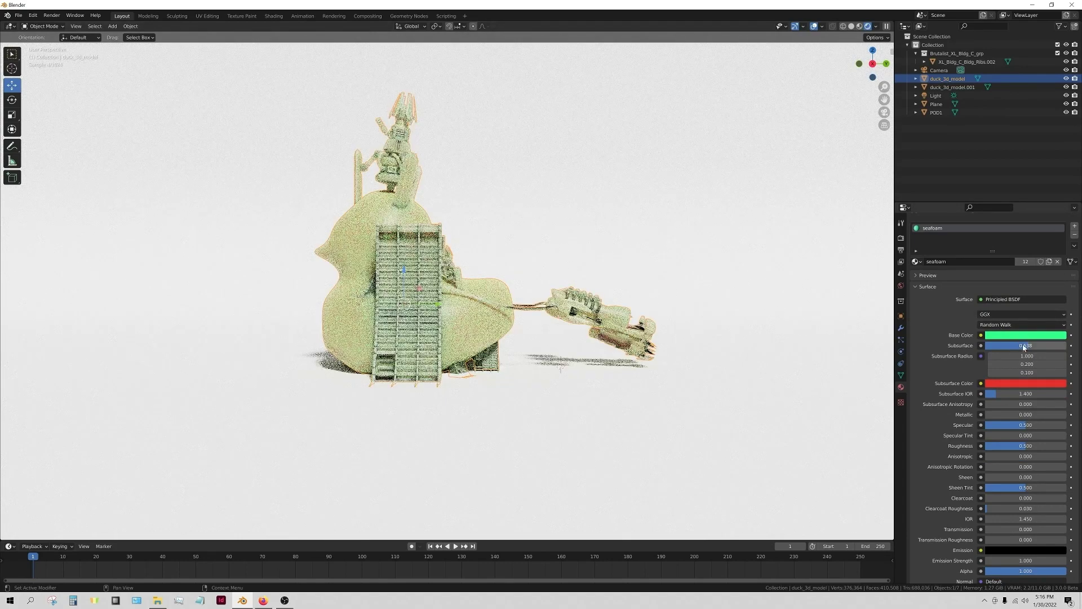
{"action": "left_click_drag", "start_coordinate": [1024, 345], "coordinate": [1014, 345]}
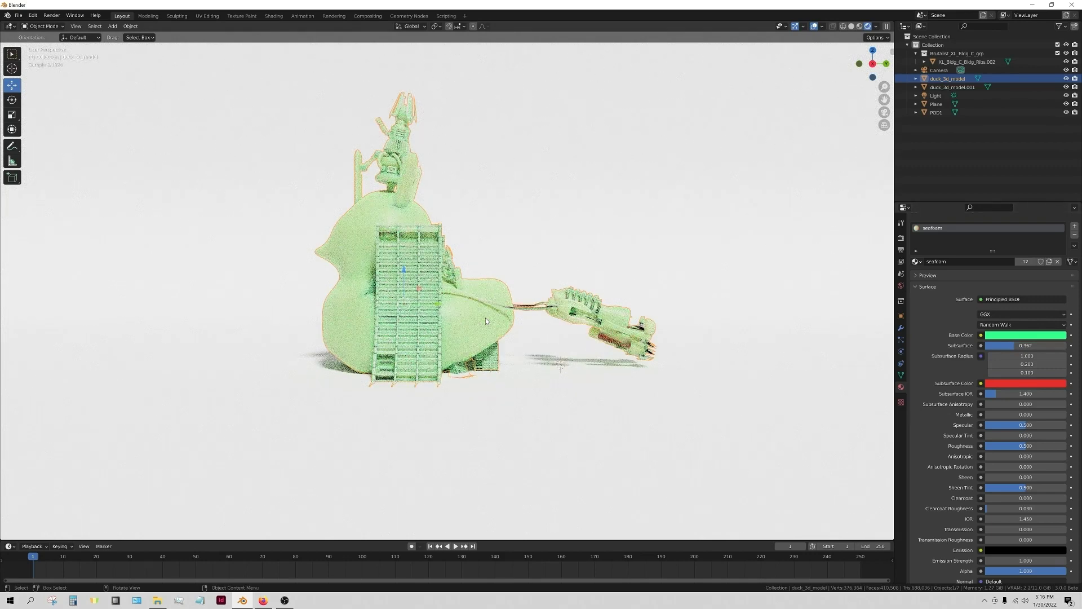
{"action": "left_click", "coordinate": [995, 385]}
{"action": "left_click_drag", "start_coordinate": [1024, 319], "coordinate": [1023, 314]}
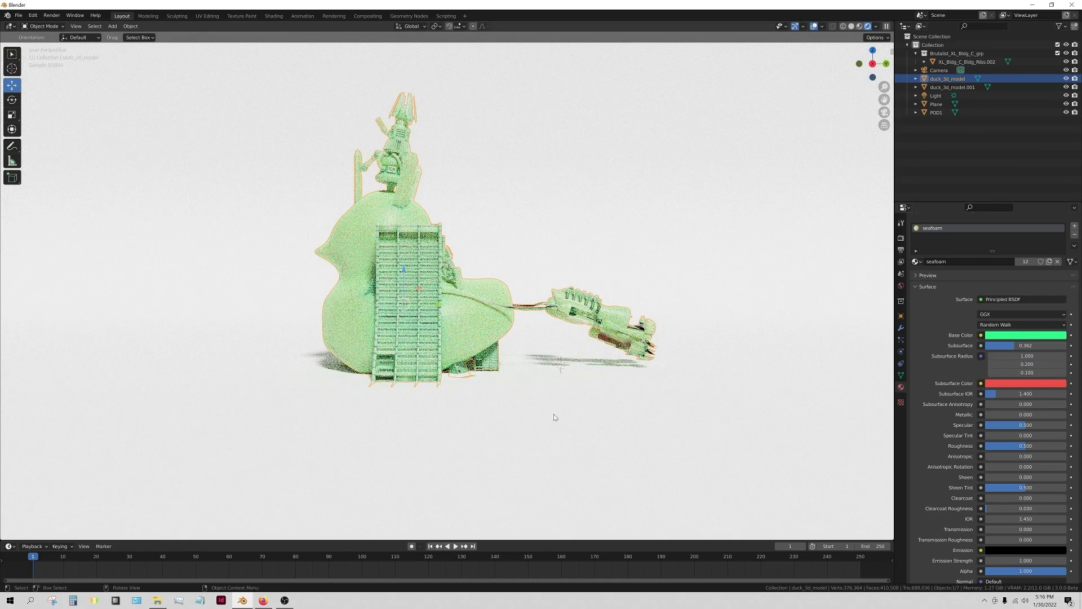
Rotate the sun light to about 125° around Z to redirect the duck's shadow.
{"action": "left_click", "coordinate": [932, 96]}
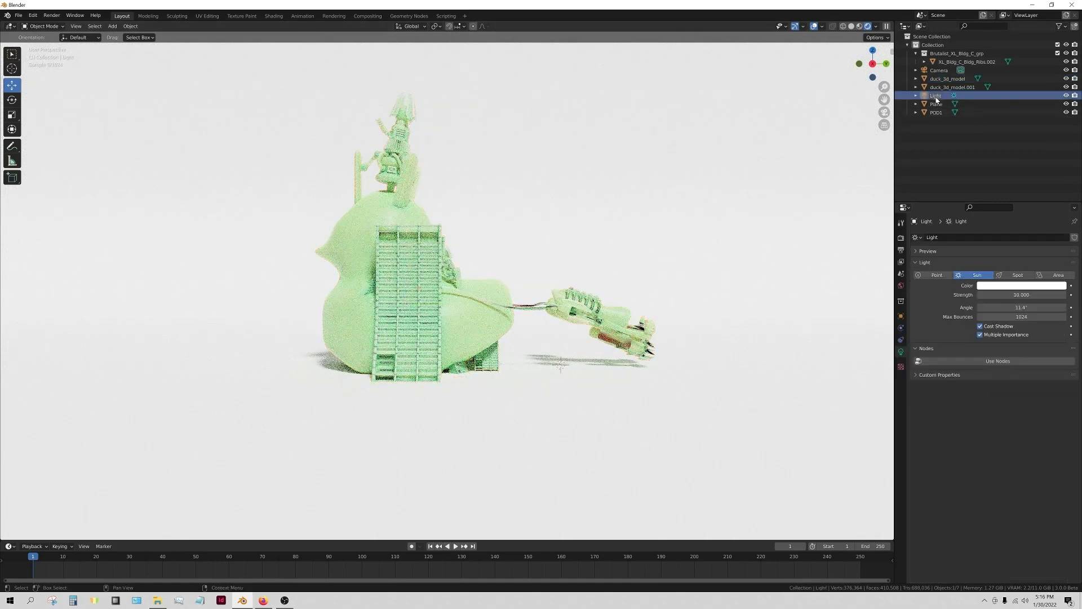
{"action": "left_click", "coordinate": [901, 316]}
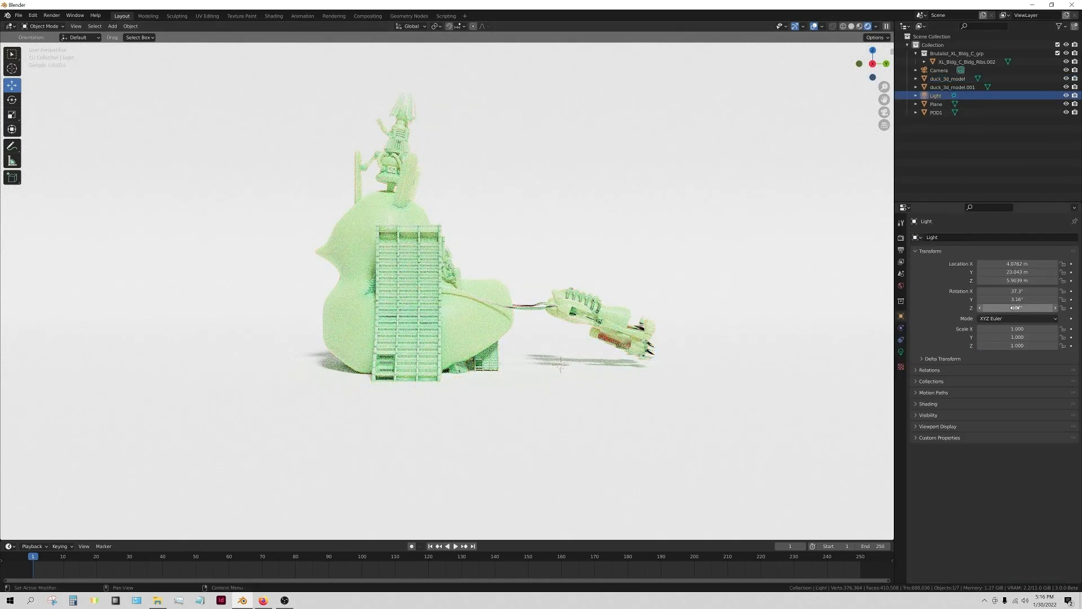
{"action": "mouse_move", "coordinate": [1016, 308]}
{"action": "left_mouse_down"}
{"action": "mouse_move", "coordinate": [1040, 308]}
{"action": "mouse_move", "coordinate": [1015, 307]}
{"action": "left_mouse_up"}
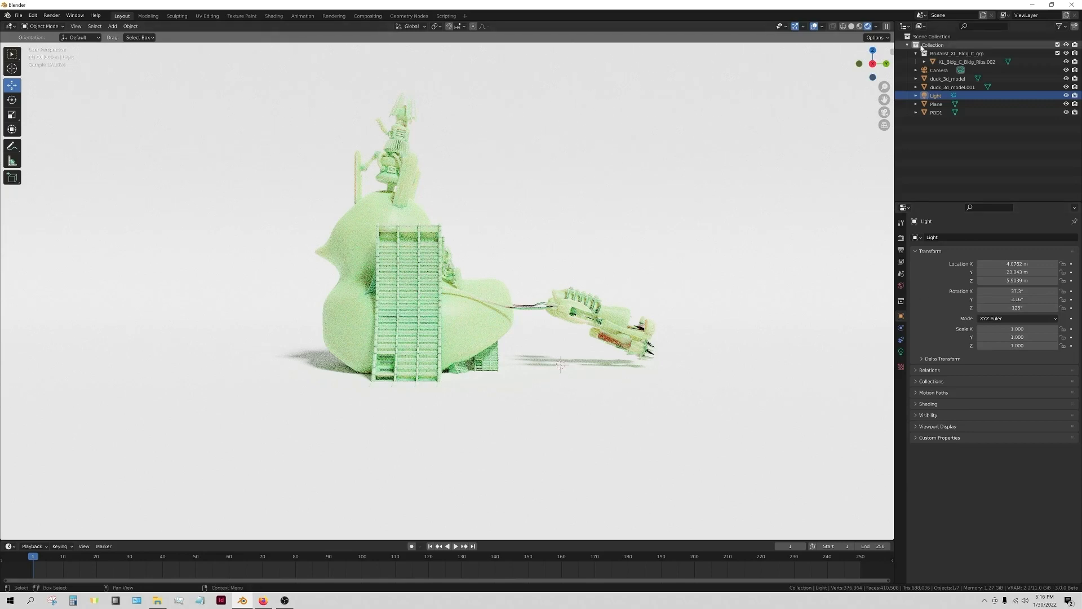
Return to solid shading, look through the camera, and set the horizontal render resolution to 1080 px.
{"action": "left_click", "coordinate": [853, 27]}
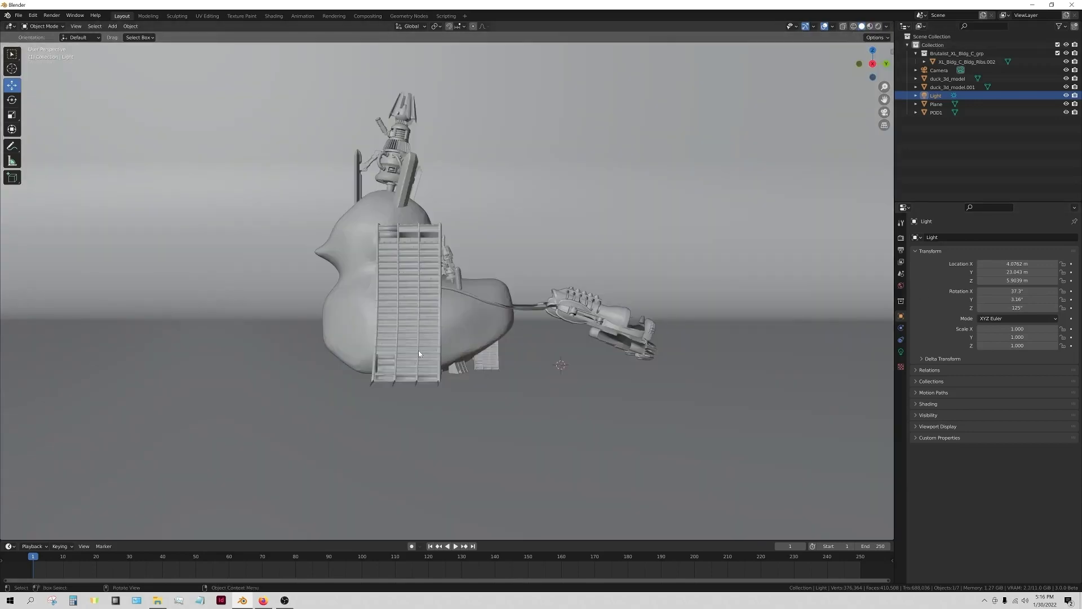
{"action": "middle_click_drag", "start_coordinate": [421, 341], "coordinate": [471, 331]}
{"action": "scroll", "coordinate": [437, 342], "scroll_direction": "down", "scroll_amount": 7}
{"action": "scroll", "coordinate": [451, 338], "scroll_direction": "up", "scroll_amount": 9}
{"action": "left_click", "coordinate": [407, 366]}
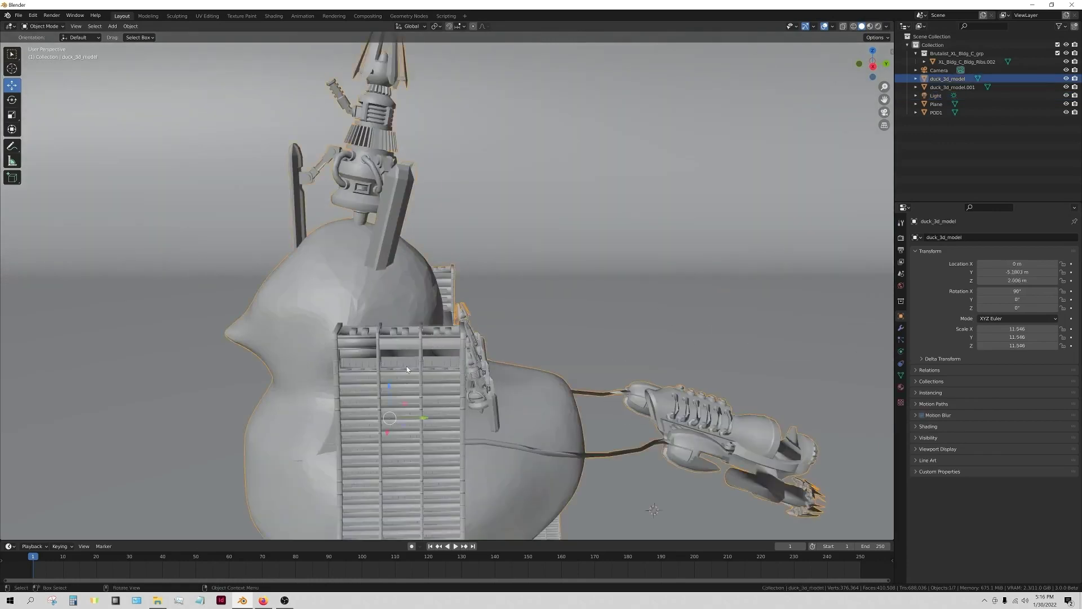
{"action": "scroll", "coordinate": [442, 374], "scroll_direction": "down", "scroll_amount": 5}
{"action": "middle_click_drag", "start_coordinate": [442, 374], "coordinate": [487, 345]}
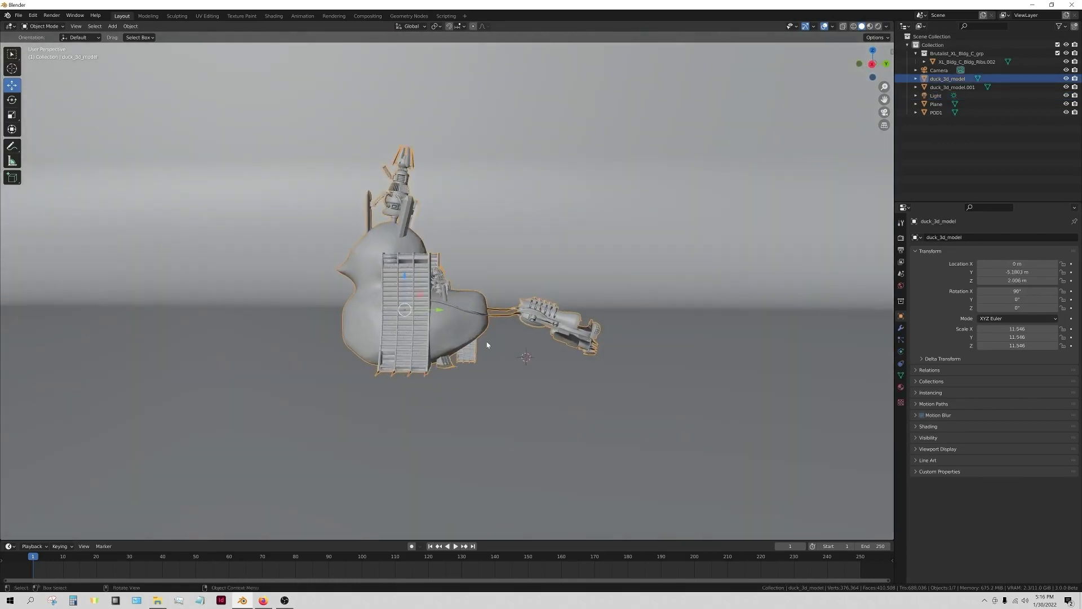
{"action": "key", "text": "KP_0"}
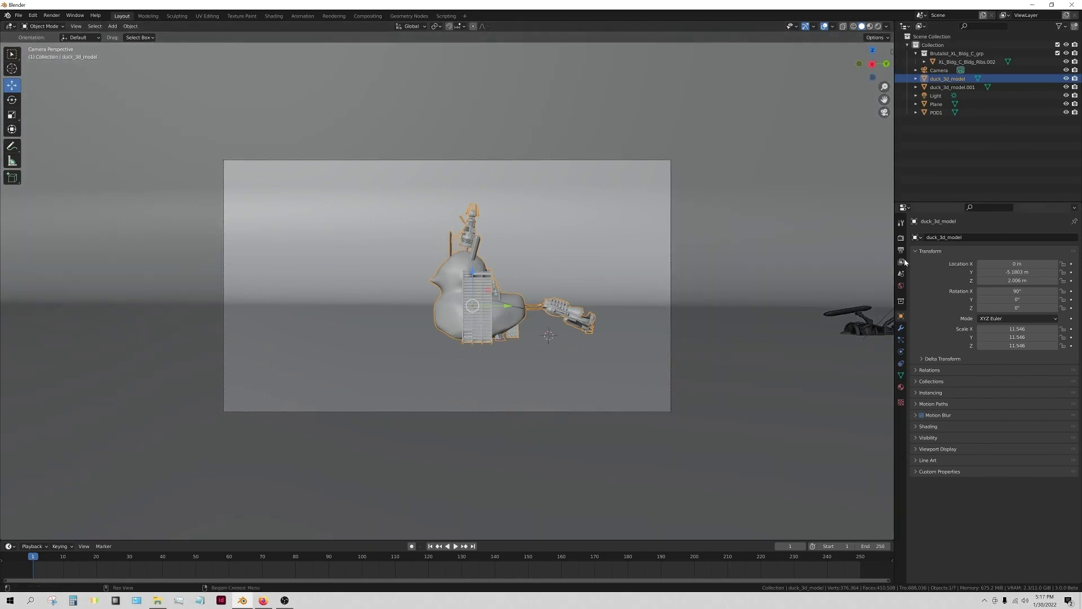
{"action": "left_click", "coordinate": [901, 261]}
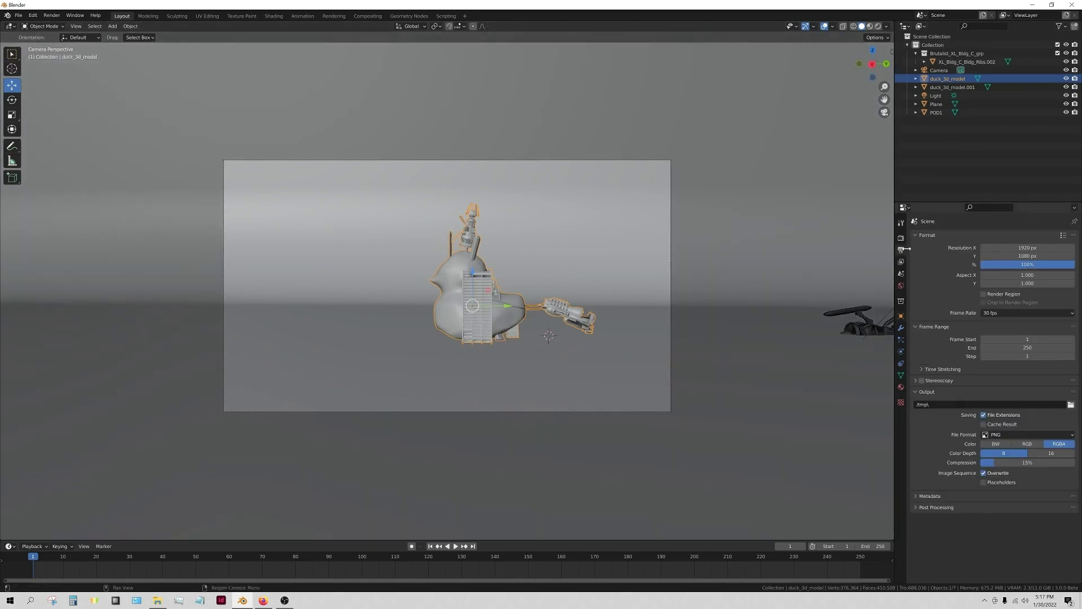
{"action": "left_click", "coordinate": [1027, 248]}
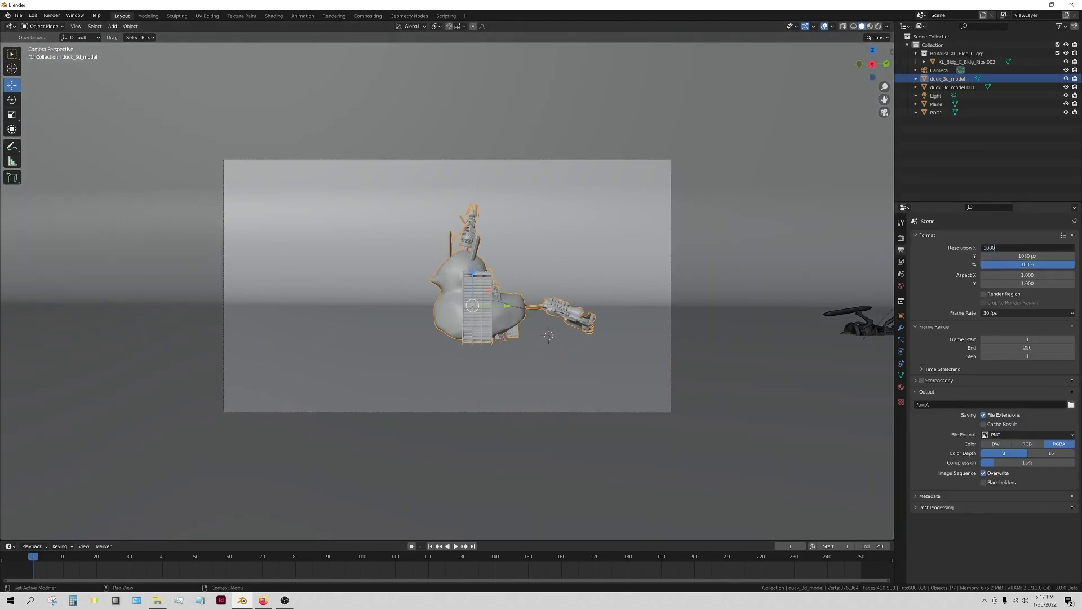
{"action": "type", "text": "1080"}
{"action": "key", "text": "Return"}
Set the camera's rotation to 90° on X, 0° on Y and 90° on Z for a straight side view.
{"action": "left_click", "coordinate": [938, 69]}
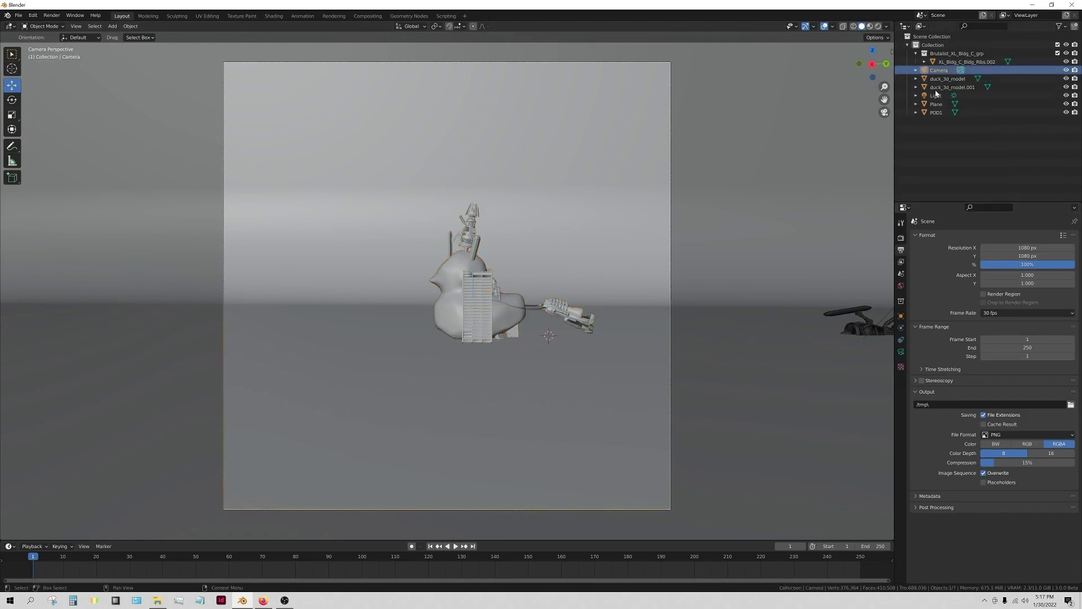
{"action": "left_click", "coordinate": [900, 351]}
{"action": "left_click_drag", "start_coordinate": [1021, 278], "coordinate": [1017, 298]}
{"action": "left_click", "coordinate": [901, 315]}
{"action": "left_click", "coordinate": [1017, 298]}
{"action": "type", "text": "0"}
{"action": "key", "text": "Return"}
{"action": "left_click", "coordinate": [1016, 308]}
{"action": "type", "text": "90"}
{"action": "key", "text": "Return"}
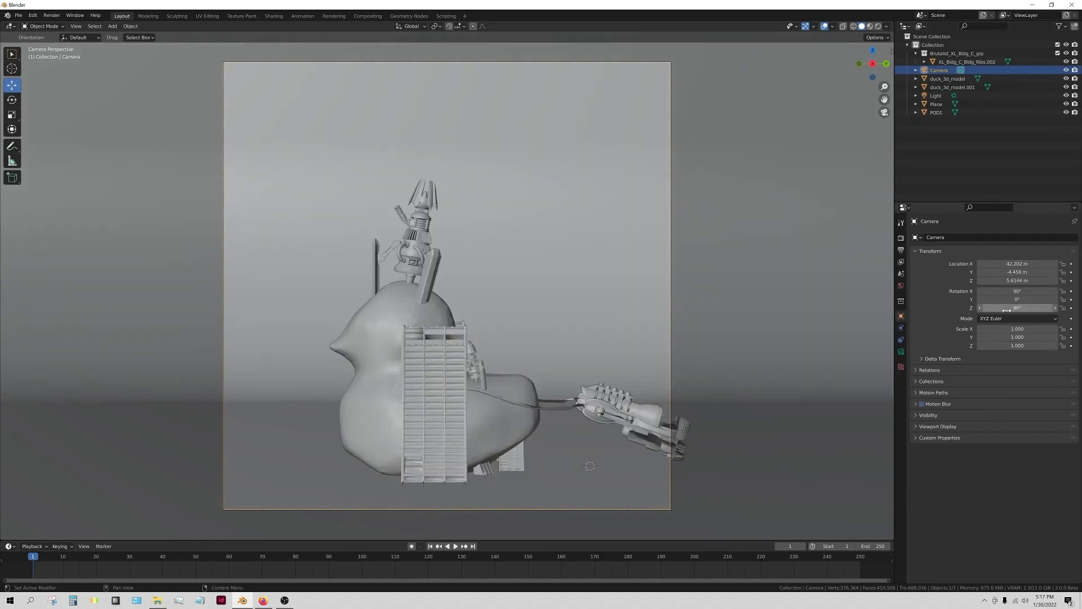
Reposition the camera to about X 46.27 m, Y -3.19 m, Z 3.49 m so the whole duck fits the square frame.
{"action": "left_click_drag", "start_coordinate": [1018, 272], "coordinate": [1065, 264]}
{"action": "left_click_drag", "start_coordinate": [1017, 280], "coordinate": [990, 281]}
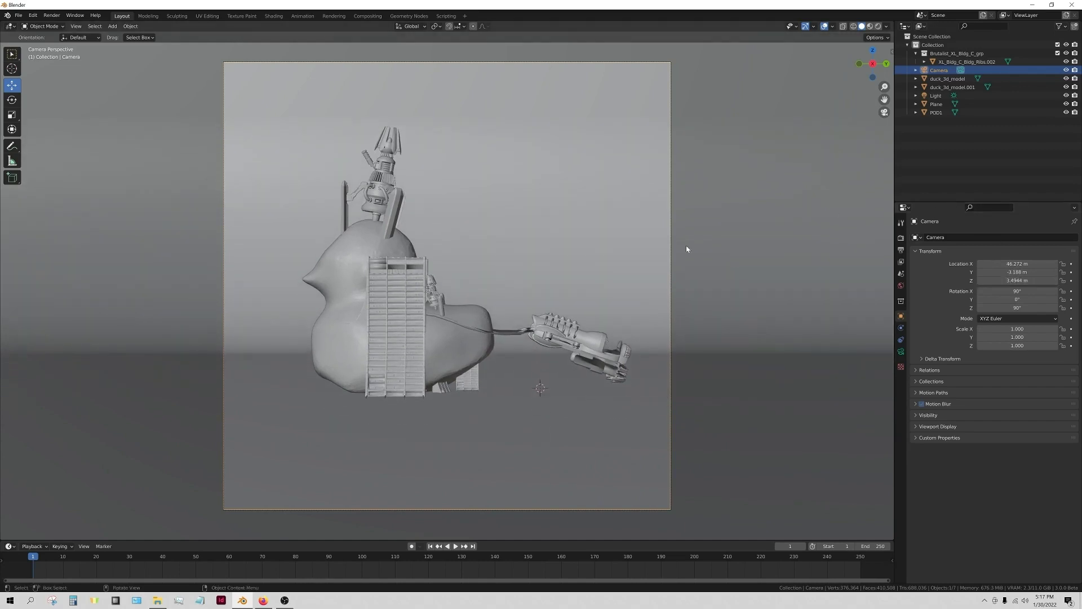
{"action": "scroll", "coordinate": [546, 277], "scroll_direction": "down", "scroll_amount": 1}
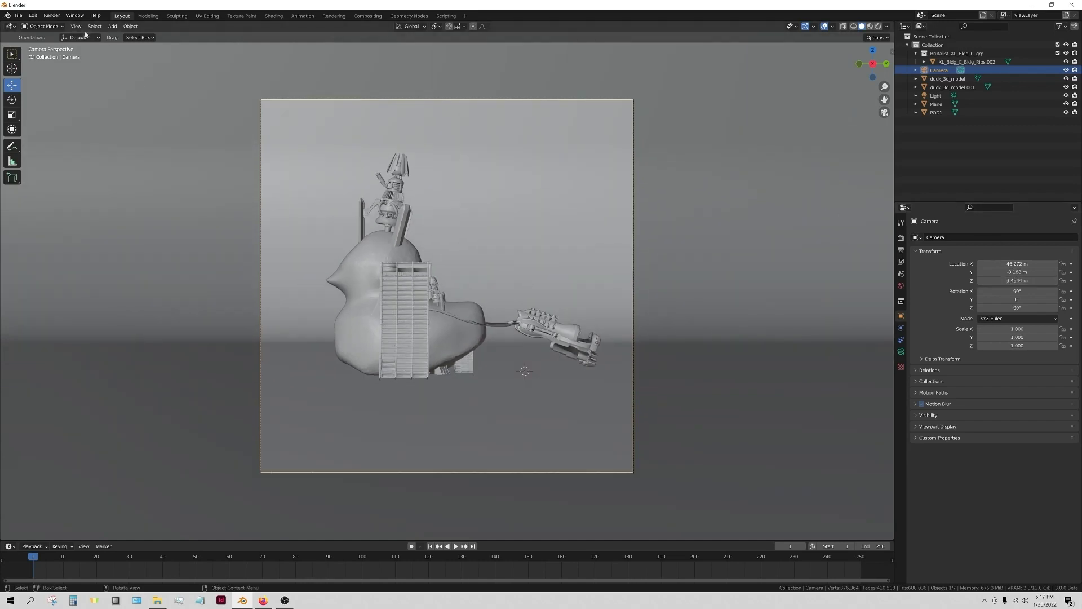
Render a still image of the duck from the camera view.
{"action": "left_click", "coordinate": [51, 15]}
{"action": "left_click", "coordinate": [63, 24]}
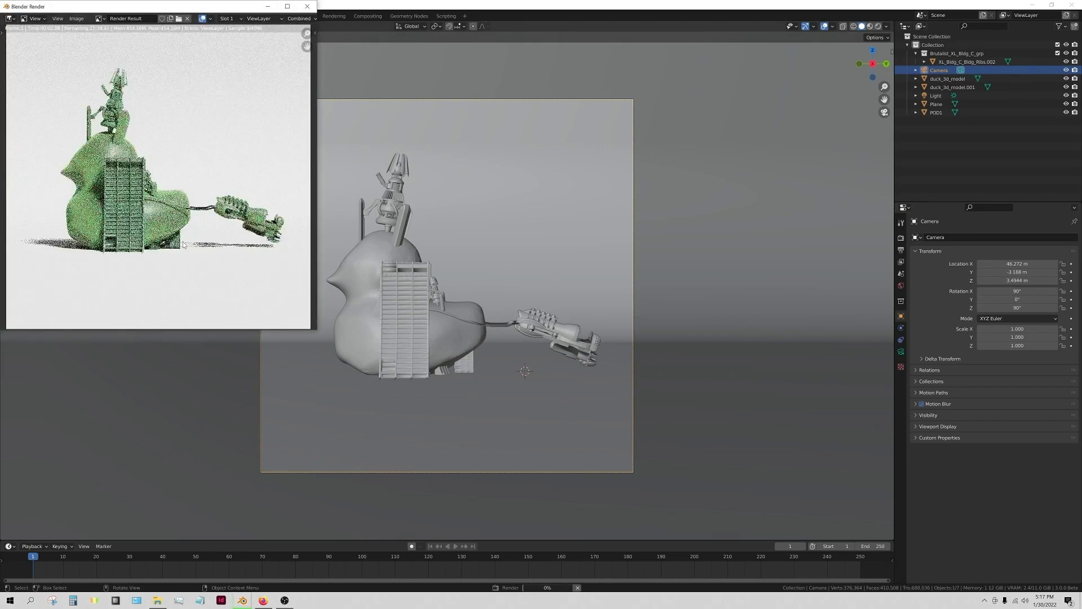
{"action": "scroll", "coordinate": [184, 242], "scroll_direction": "down", "scroll_amount": 1}
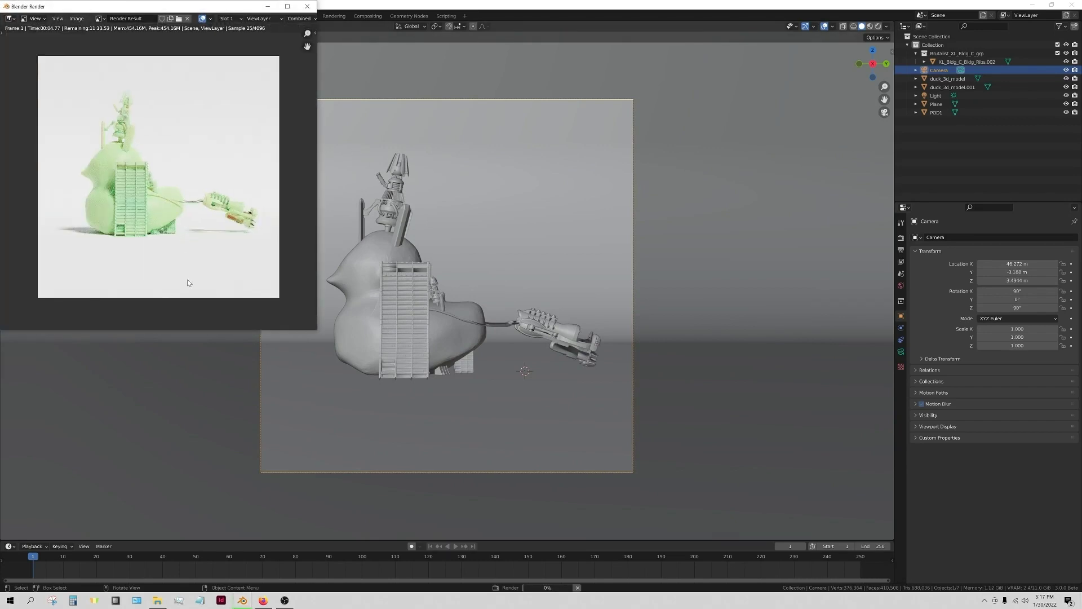
{"action": "scroll", "coordinate": [188, 280], "scroll_direction": "up", "scroll_amount": 2}
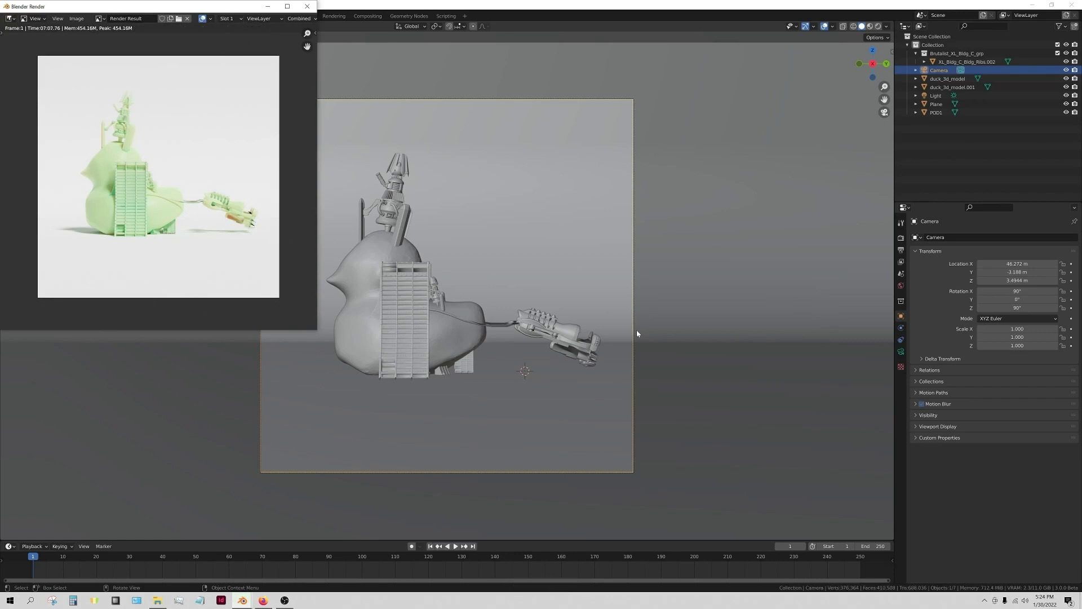
Save the rendered image under the name duck.
{"action": "left_click", "coordinate": [76, 19]}
{"action": "left_click", "coordinate": [88, 78]}
{"action": "left_click", "coordinate": [124, 290]}
{"action": "type", "text": "duck"}
{"action": "left_click", "coordinate": [359, 289]}
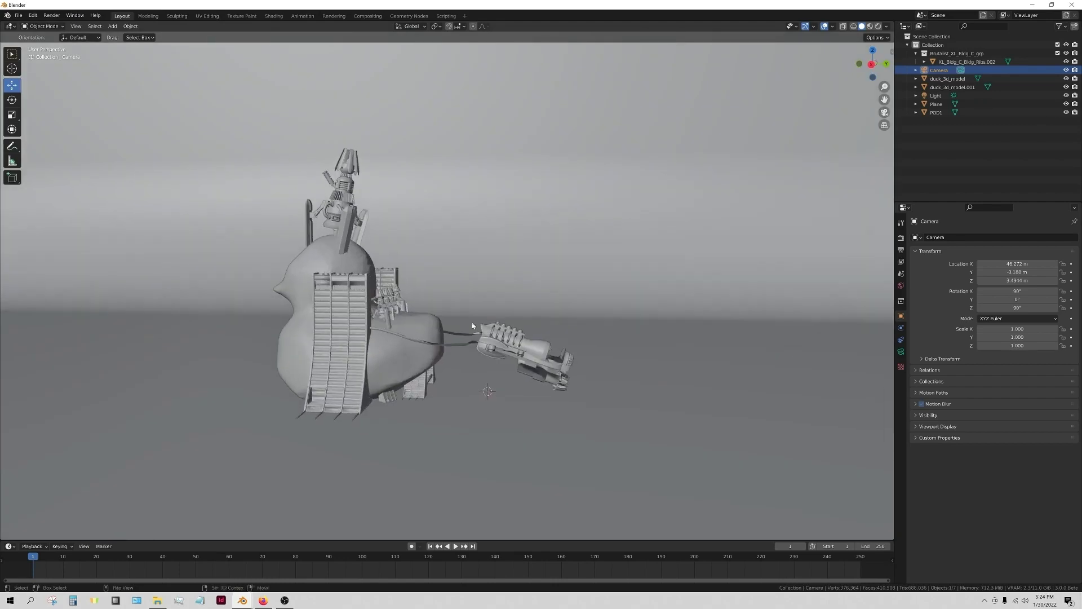
Duplicate the kitbashed duck as a spare copy.
{"action": "left_click", "coordinate": [401, 361]}
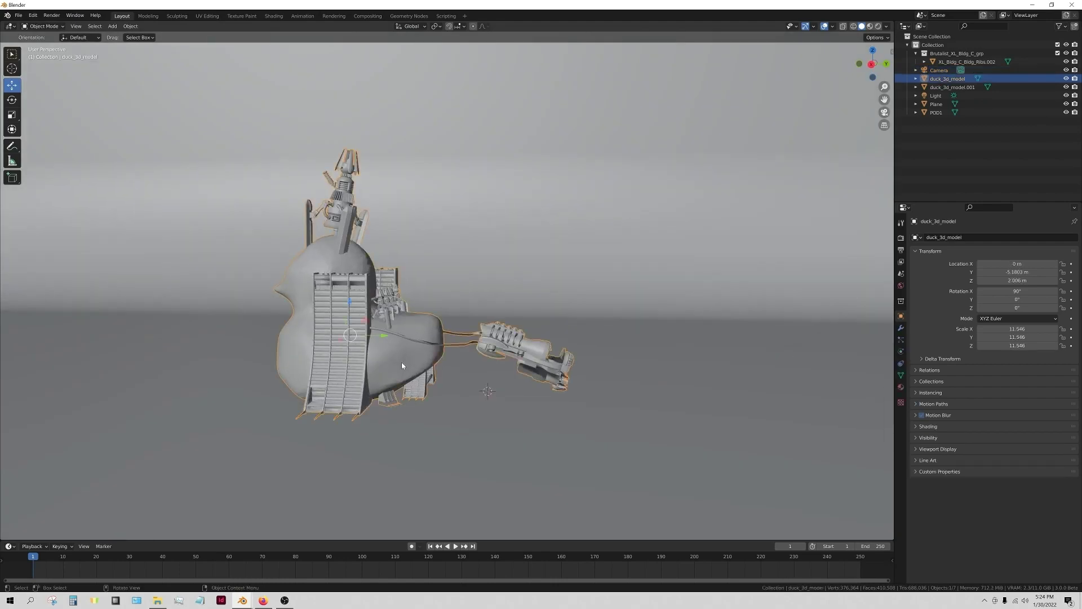
{"action": "key", "text": "shift+d"}
{"action": "left_click", "coordinate": [443, 346]}
{"action": "middle_click_drag", "start_coordinate": [443, 345], "coordinate": [471, 361]}
Try overlaying a seafoam-colored copy of the plain duck on the kitbashed duck, and delete that copy.
{"action": "scroll", "coordinate": [441, 362], "scroll_direction": "down", "scroll_amount": 6}
{"action": "left_click", "coordinate": [545, 496]}
{"action": "left_click", "coordinate": [901, 387]}
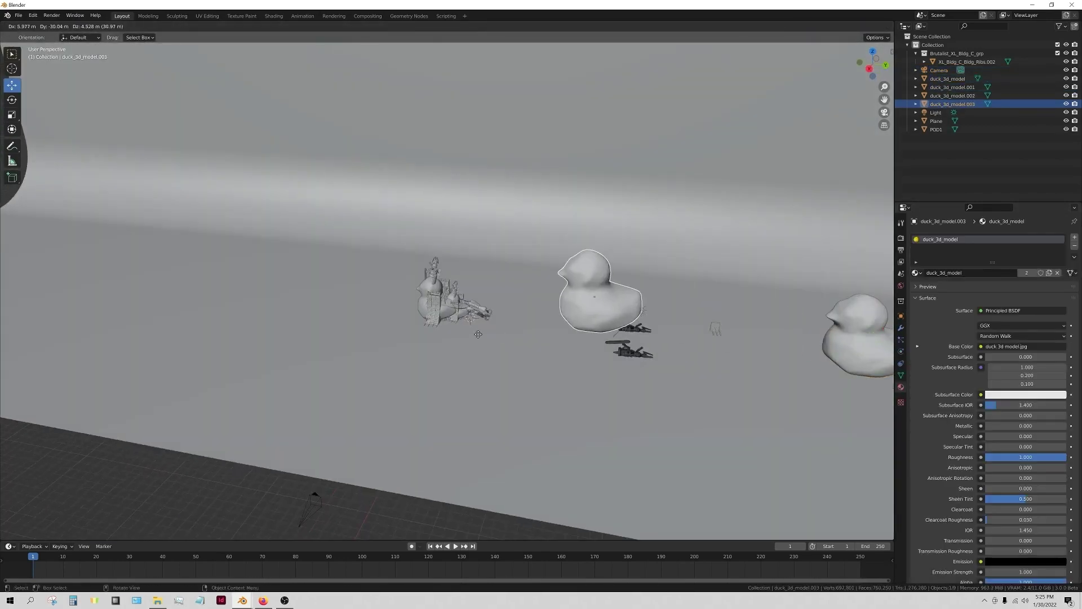
{"action": "key", "text": "shift+d"}
{"action": "left_click", "coordinate": [916, 273]}
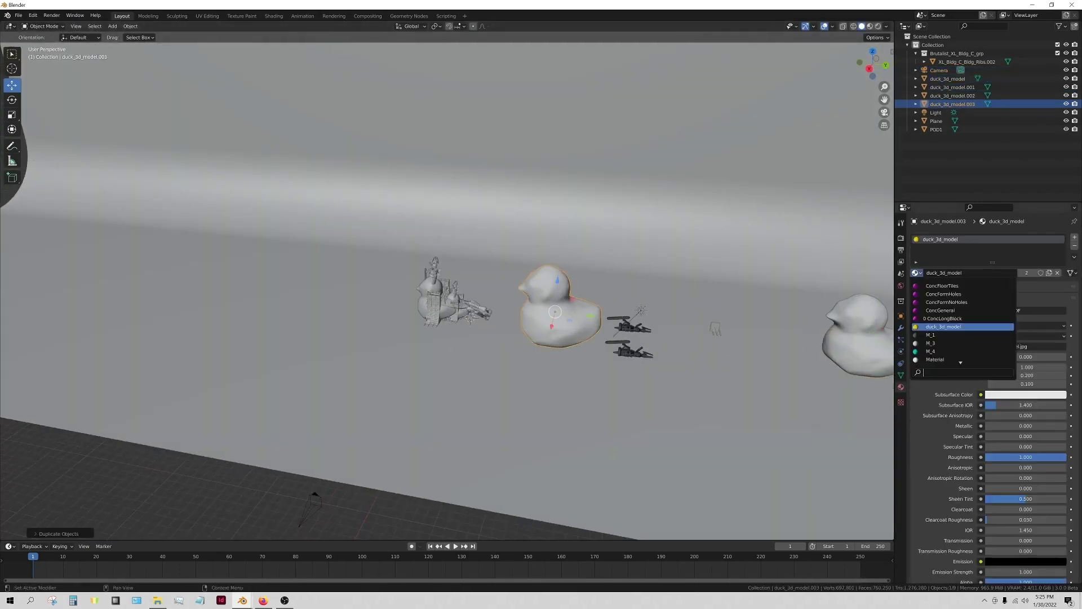
{"action": "left_click", "coordinate": [947, 335]}
{"action": "scroll", "coordinate": [824, 384], "scroll_direction": "up", "scroll_amount": 3}
{"action": "left_click_drag", "start_coordinate": [825, 384], "coordinate": [450, 277]}
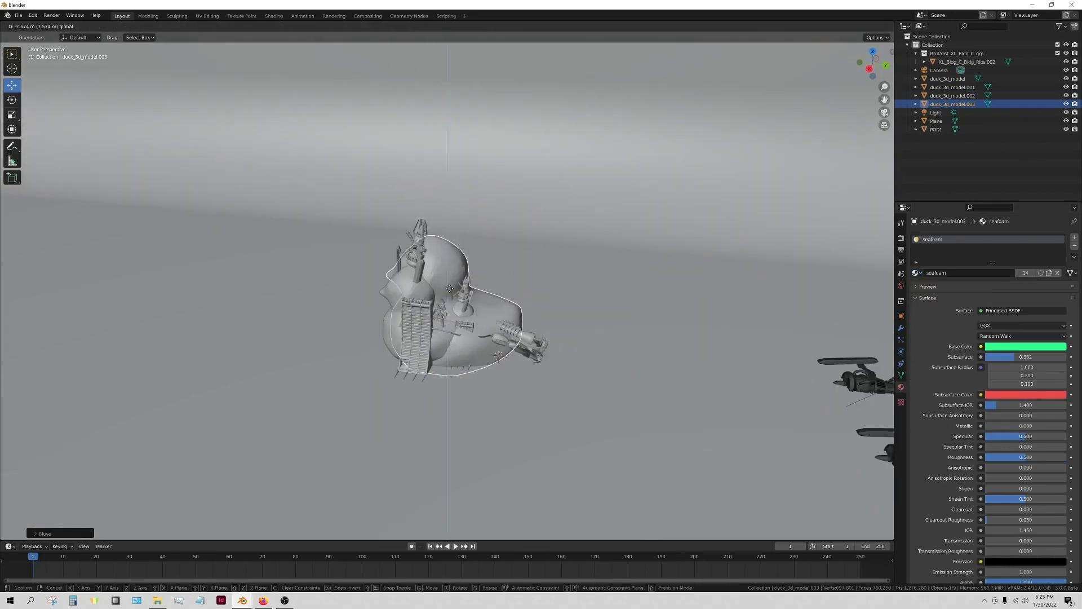
{"action": "key", "text": "Delete"}
Hide the duplicate duck_3d_model.002 in both the viewport and renders.
{"action": "left_click", "coordinate": [463, 313]}
{"action": "scroll", "coordinate": [464, 313], "scroll_direction": "up", "scroll_amount": 4}
{"action": "left_click", "coordinate": [1066, 95]}
{"action": "left_click", "coordinate": [1075, 96]}
{"action": "left_click", "coordinate": [284, 600]}
{"action": "left_click", "coordinate": [285, 601]}
Inflate the head and body of duck_3d_model in Sculpt mode with the Inflate/Deflate brush at a radius of 135 px.
{"action": "middle_click_drag", "start_coordinate": [314, 526], "coordinate": [361, 372]}
{"action": "left_click", "coordinate": [361, 372]}
{"action": "left_click", "coordinate": [43, 27]}
{"action": "left_click", "coordinate": [47, 55]}
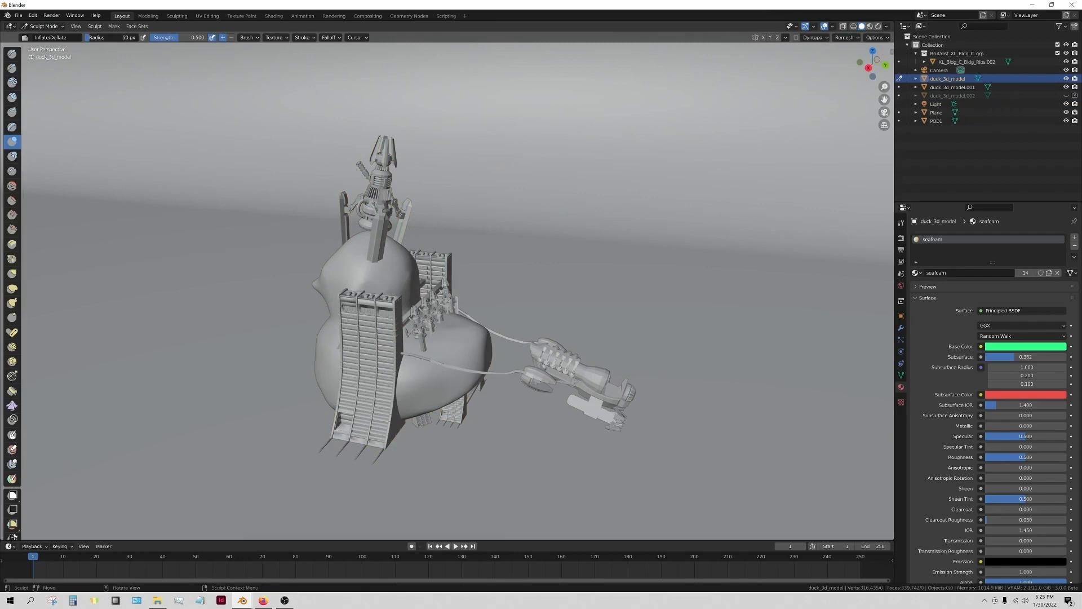
{"action": "middle_click_drag", "start_coordinate": [419, 311], "coordinate": [323, 319]}
{"action": "middle_click_drag", "start_coordinate": [366, 366], "coordinate": [490, 354]}
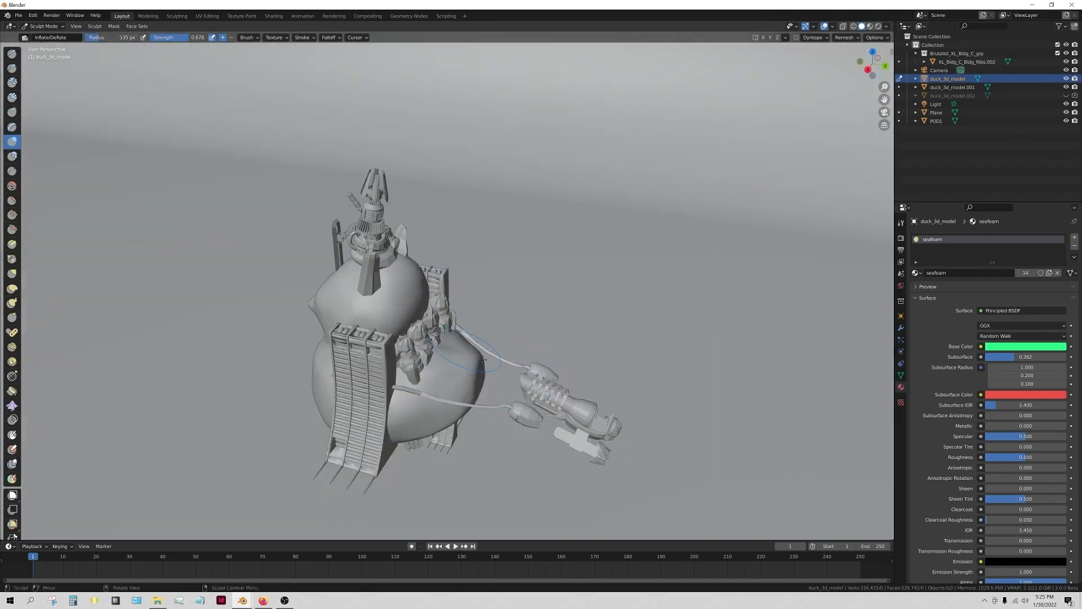
{"action": "mouse_move", "coordinate": [437, 389]}
{"action": "middle_mouse_down"}
{"action": "mouse_move", "coordinate": [461, 362]}
{"action": "mouse_move", "coordinate": [477, 372]}
{"action": "middle_mouse_up"}
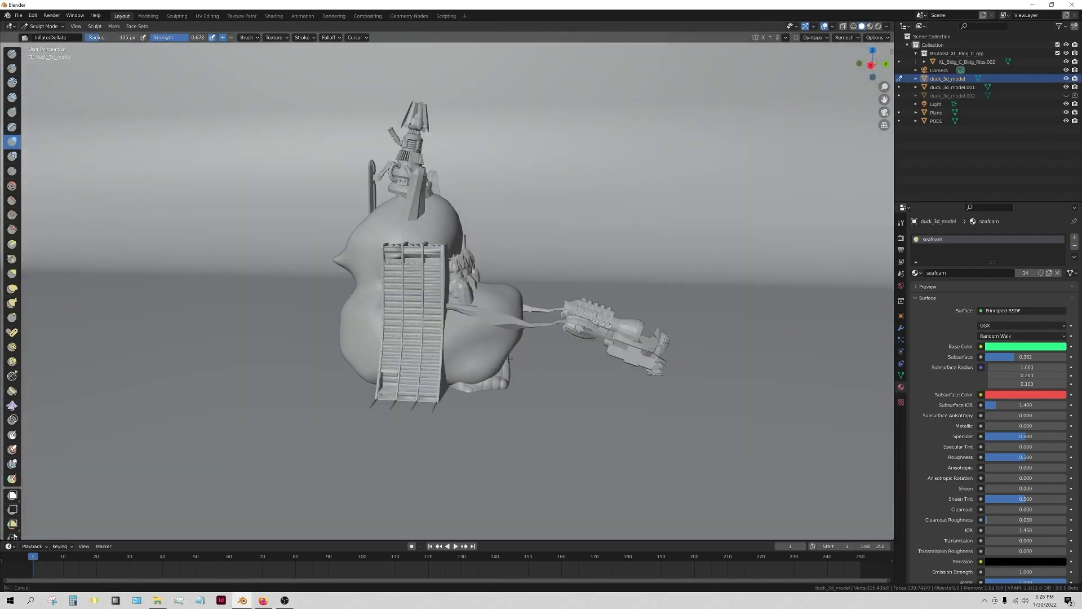
{"action": "mouse_move", "coordinate": [567, 368]}
{"action": "middle_mouse_down"}
{"action": "mouse_move", "coordinate": [555, 378]}
{"action": "mouse_move", "coordinate": [490, 349]}
{"action": "mouse_move", "coordinate": [563, 333]}
{"action": "middle_mouse_up"}
{"action": "scroll", "coordinate": [489, 349], "scroll_direction": "up", "scroll_amount": 5}
{"action": "scroll", "coordinate": [489, 349], "scroll_direction": "down", "scroll_amount": 6}
Leave Sculpt mode and add a Blocks Remesh modifier to the duck with scale 0.990 and octree depth 6.
{"action": "key", "text": "ctrl+Tab"}
{"action": "left_click", "coordinate": [901, 328]}
{"action": "left_click", "coordinate": [927, 238]}
{"action": "left_click", "coordinate": [913, 357]}
{"action": "left_click", "coordinate": [933, 264]}
{"action": "left_click", "coordinate": [1050, 284]}
{"action": "type", "text": "1"}
{"action": "key", "text": "Return"}
{"action": "left_click", "coordinate": [1064, 274]}
{"action": "left_click", "coordinate": [1064, 274]}
Disable Remove Disconnected in the duck's Remesh modifier and set the octree depth to 8.
{"action": "middle_click_drag", "start_coordinate": [582, 362], "coordinate": [691, 336], "text": "shift"}
{"action": "middle_click_drag", "start_coordinate": [691, 337], "coordinate": [668, 344]}
{"action": "left_click", "coordinate": [980, 294]}
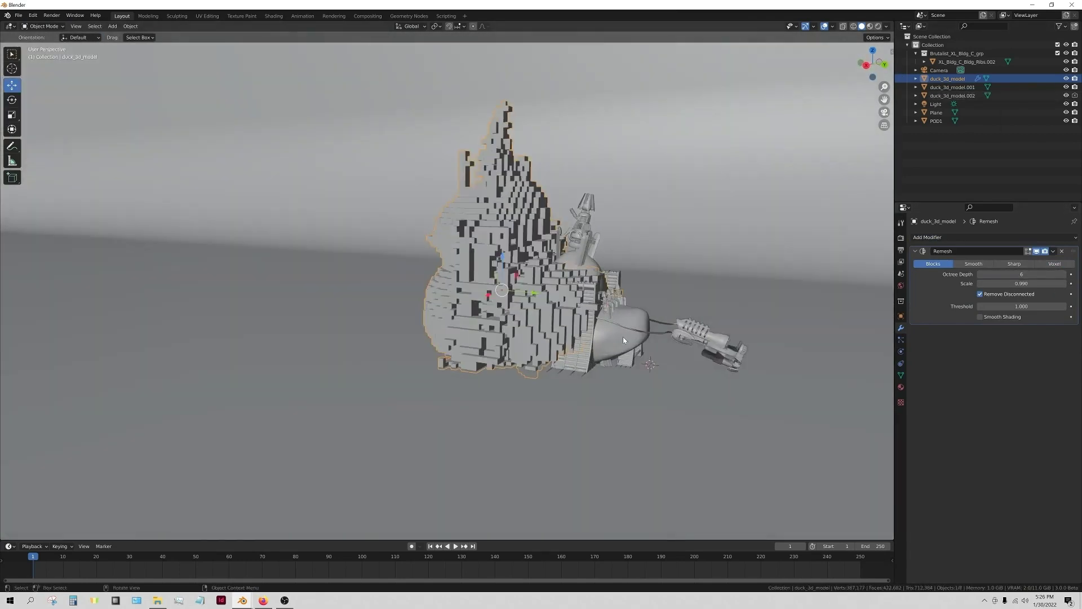
{"action": "left_click", "coordinate": [980, 294]}
{"action": "left_click", "coordinate": [980, 294]}
{"action": "scroll", "coordinate": [620, 338], "scroll_direction": "down", "scroll_amount": 1}
{"action": "mouse_move", "coordinate": [553, 338]}
{"action": "middle_mouse_down"}
{"action": "mouse_move", "coordinate": [648, 340]}
{"action": "mouse_move", "coordinate": [536, 340]}
{"action": "middle_mouse_up"}
{"action": "left_click", "coordinate": [1065, 274]}
{"action": "left_click", "coordinate": [1065, 274]}
Rotate the remeshed duck about -13° around the vertical axis.
{"action": "key", "text": "shift+space"}
{"action": "key", "text": "r"}
{"action": "left_click_drag", "start_coordinate": [428, 298], "coordinate": [446, 334]}
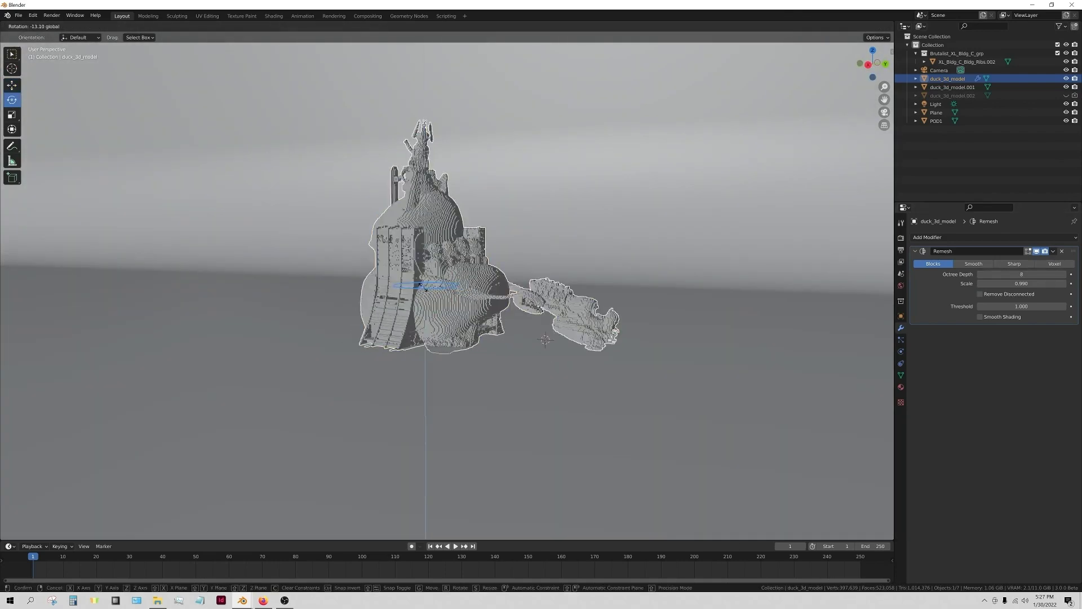
Set the octree depth of the duck's Remesh modifier to 9.
{"action": "scroll", "coordinate": [445, 334], "scroll_direction": "up", "scroll_amount": 3}
{"action": "scroll", "coordinate": [445, 335], "scroll_direction": "up", "scroll_amount": 3}
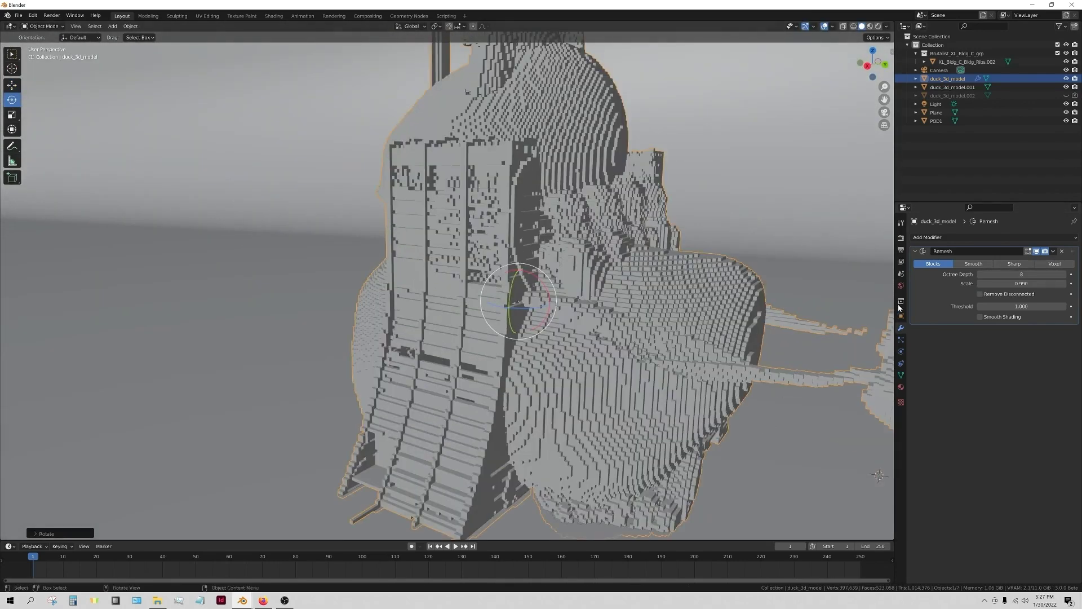
{"action": "left_click", "coordinate": [1065, 275]}
{"action": "scroll", "coordinate": [612, 343], "scroll_direction": "down", "scroll_amount": 5}
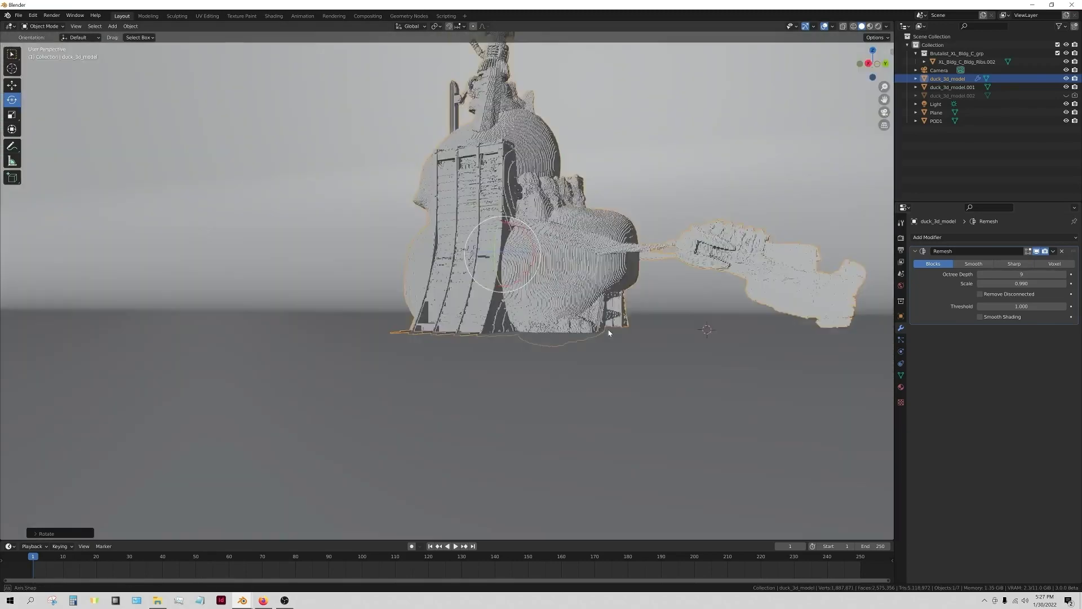
{"action": "middle_click_drag", "start_coordinate": [594, 340], "coordinate": [575, 335]}
{"action": "scroll", "coordinate": [575, 335], "scroll_direction": "down", "scroll_amount": 1}
Turn the duck slightly in the camera view and apply its Remesh modifier.
{"action": "left_click", "coordinate": [44, 26]}
{"action": "scroll", "coordinate": [429, 270], "scroll_direction": "down", "scroll_amount": 5}
{"action": "key", "text": "KP_0"}
{"action": "left_click_drag", "start_coordinate": [422, 324], "coordinate": [413, 330]}
{"action": "left_click", "coordinate": [45, 27]}
{"action": "left_click", "coordinate": [53, 39]}
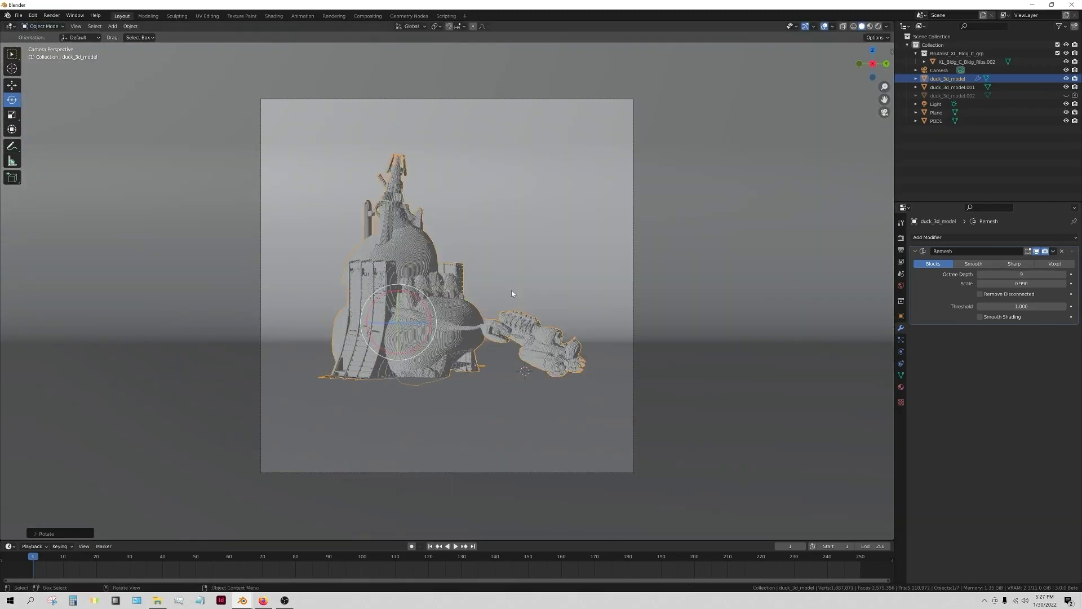
{"action": "left_click", "coordinate": [1053, 250]}
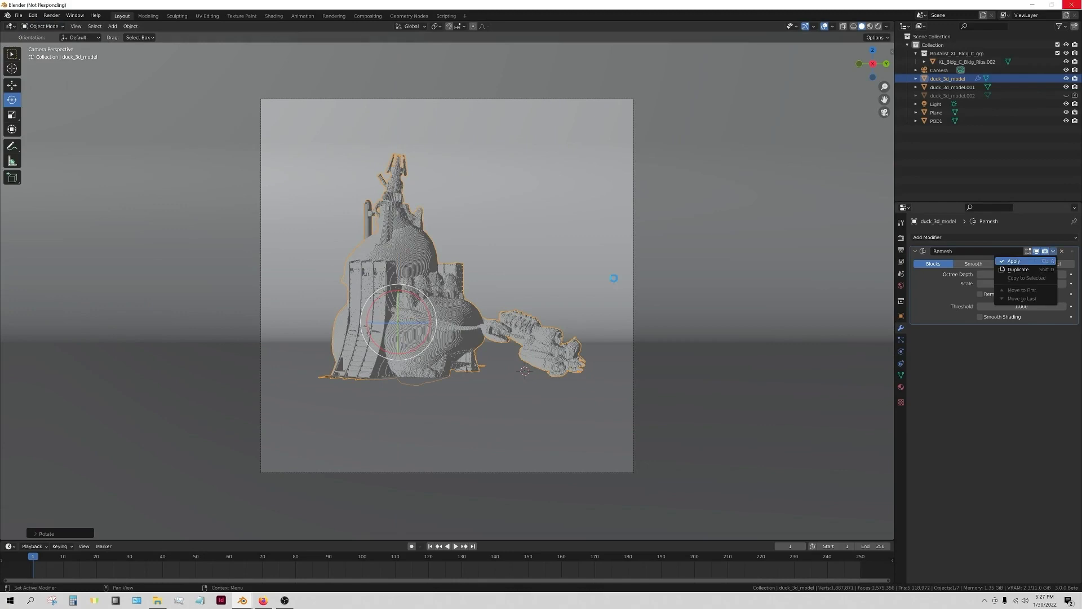
Duplicate the blocky duck in place and add a Remesh modifier in Sharp mode to the copy.
{"action": "key", "text": "shift+d"}
{"action": "right_click", "coordinate": [524, 309]}
{"action": "left_click", "coordinate": [936, 237]}
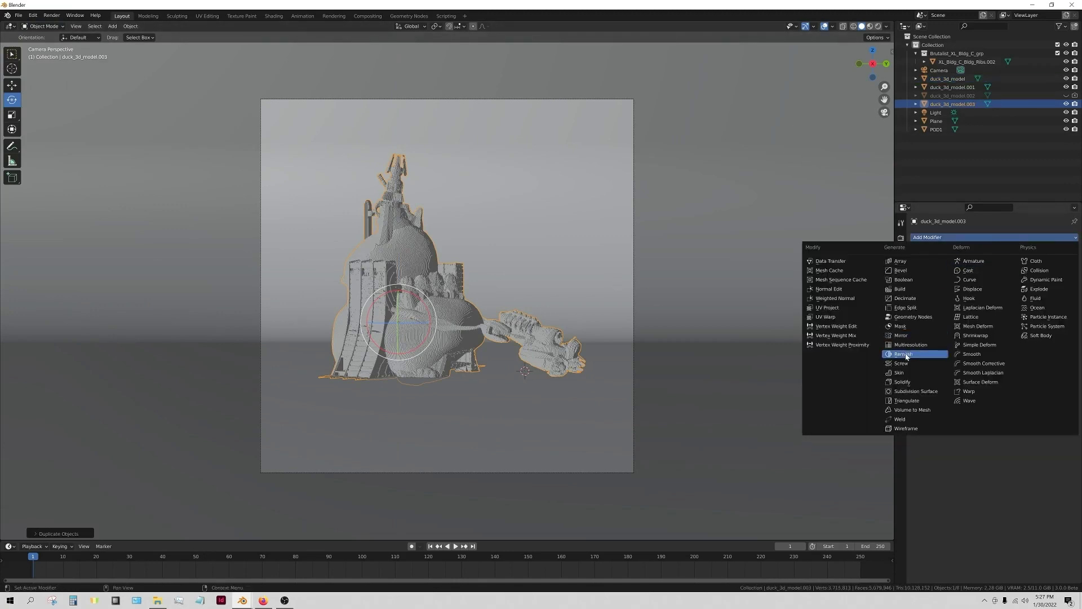
{"action": "left_click", "coordinate": [906, 356]}
{"action": "scroll", "coordinate": [822, 318], "scroll_direction": "up", "scroll_amount": 2}
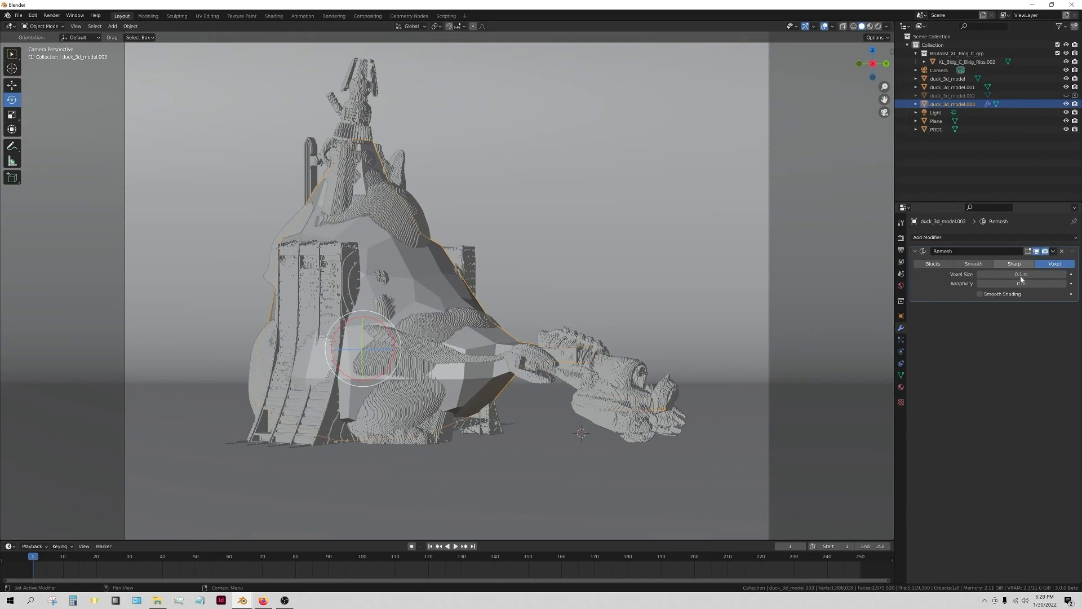
{"action": "left_click", "coordinate": [1014, 264]}
{"action": "scroll", "coordinate": [874, 378], "scroll_direction": "down", "scroll_amount": 2}
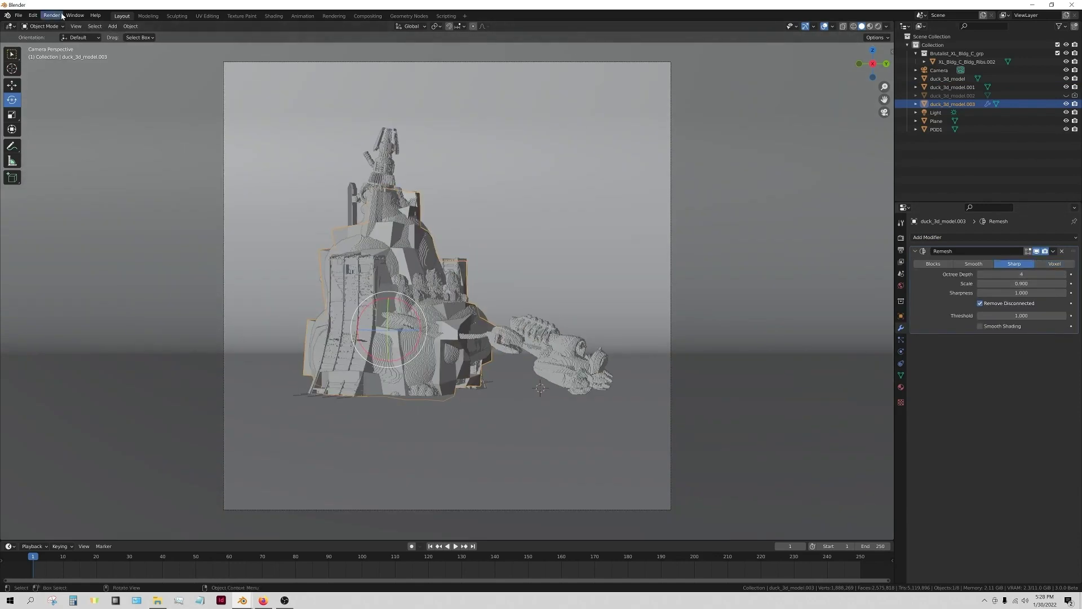
Render the overlapping blocky and sharp ducks, examine the result up close, and close the render.
{"action": "key", "text": "F12"}
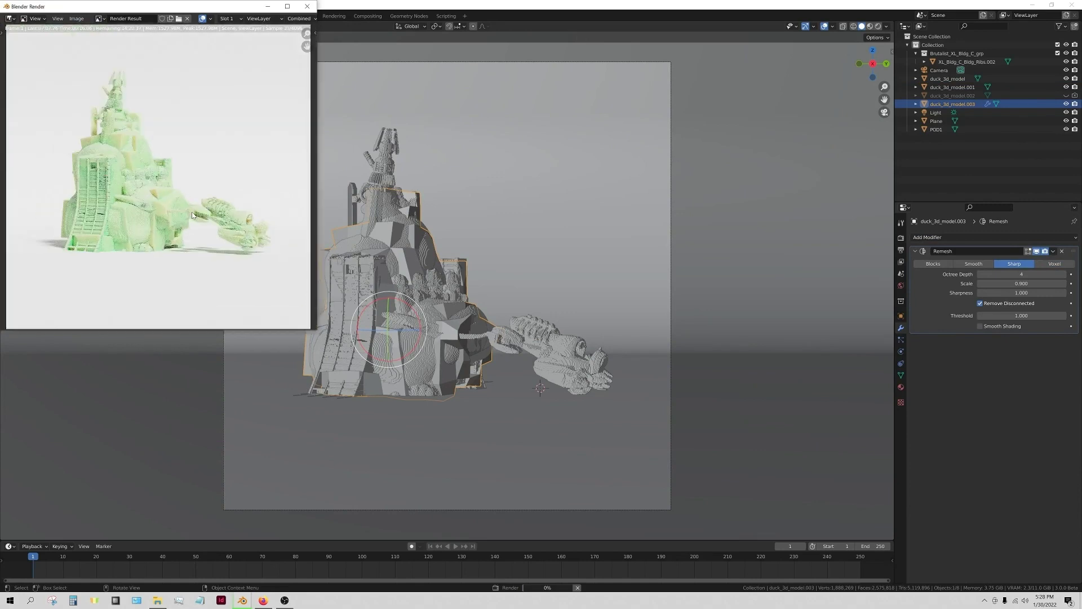
{"action": "scroll", "coordinate": [192, 215], "scroll_direction": "up", "scroll_amount": 1}
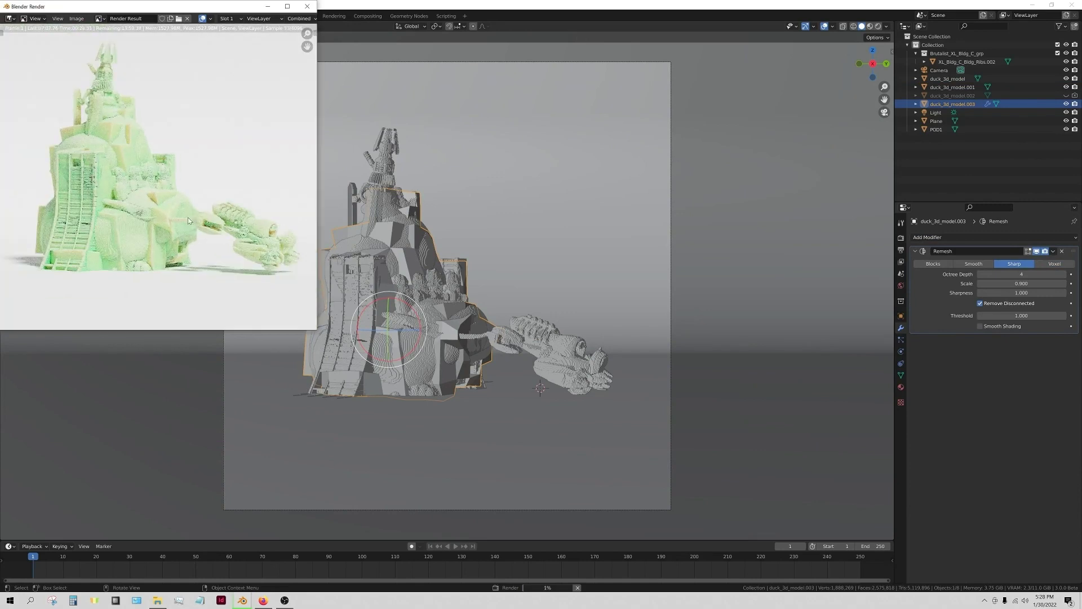
{"action": "scroll", "coordinate": [188, 218], "scroll_direction": "up", "scroll_amount": 3}
{"action": "scroll", "coordinate": [202, 222], "scroll_direction": "down", "scroll_amount": 4}
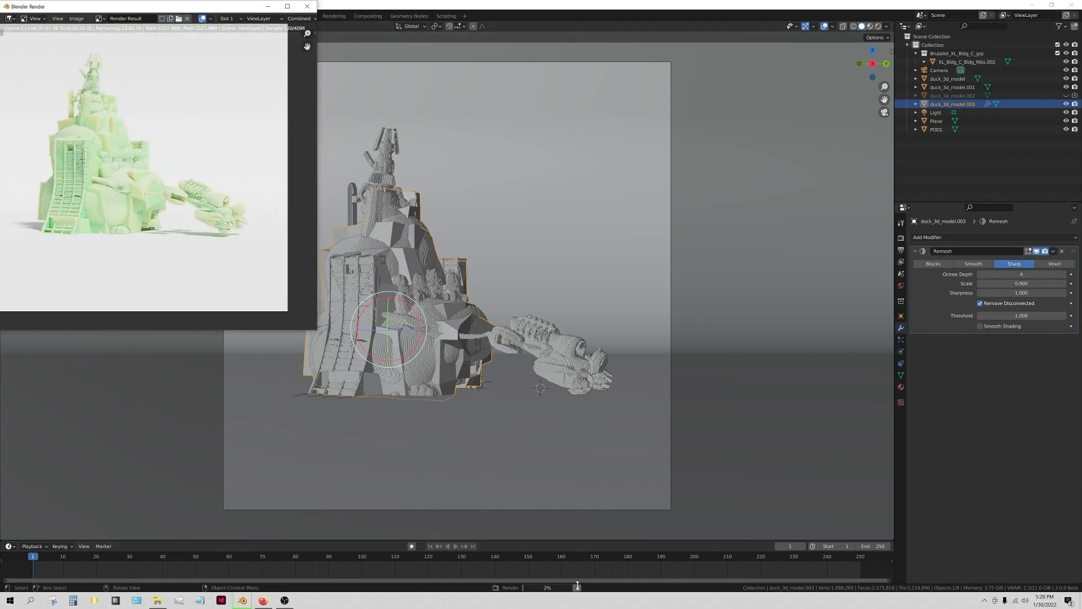
{"action": "left_click", "coordinate": [307, 7]}
Lower the blocky duck_3d_model slightly beneath the sharp copy and duplicate it in place.
{"action": "left_click", "coordinate": [375, 220]}
{"action": "left_click", "coordinate": [12, 85]}
{"action": "left_click_drag", "start_coordinate": [389, 296], "coordinate": [439, 333]}
{"action": "key", "text": "ctrl+z"}
{"action": "key", "text": "shift+d"}
{"action": "right_click", "coordinate": [439, 330]}
Give the new copy a Blocks Remesh modifier with octree depth 5 and Remove Disconnected off, and lower it slightly.
{"action": "left_click", "coordinate": [935, 236]}
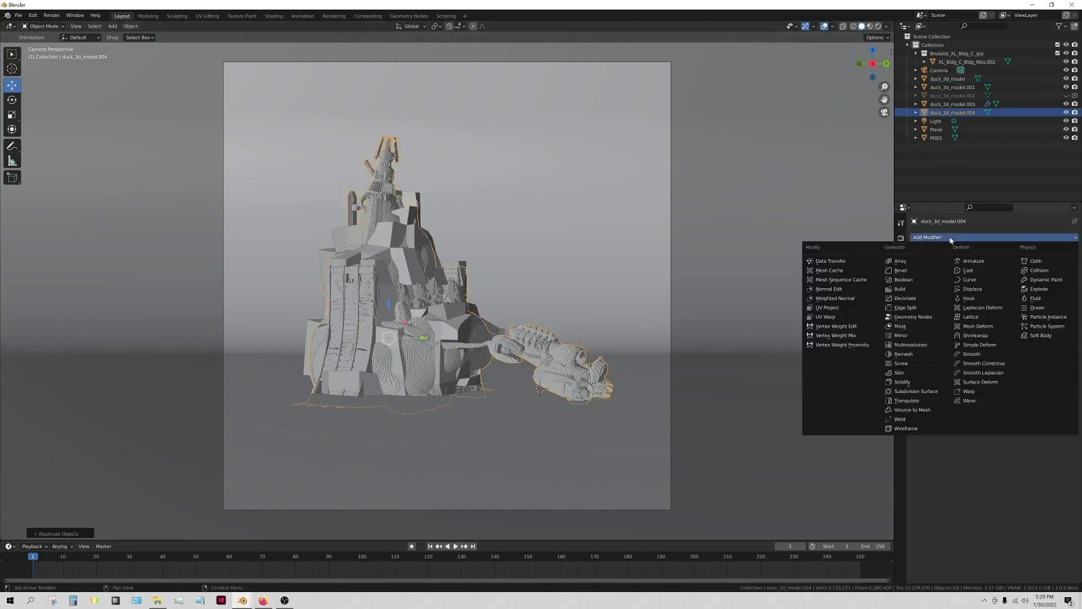
{"action": "left_click", "coordinate": [905, 358]}
{"action": "left_click", "coordinate": [936, 263]}
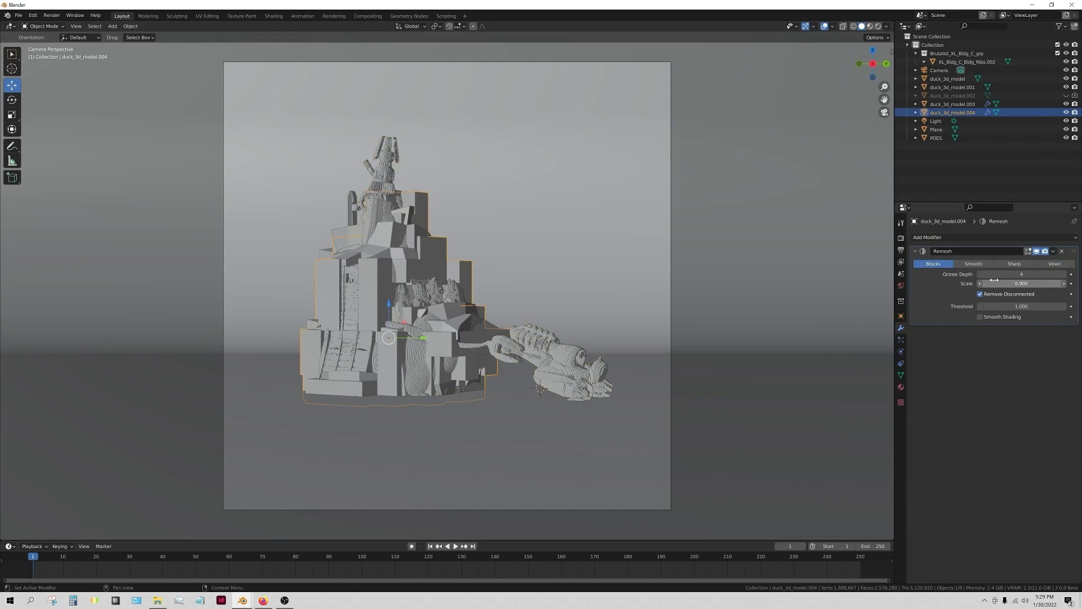
{"action": "left_click", "coordinate": [1064, 274]}
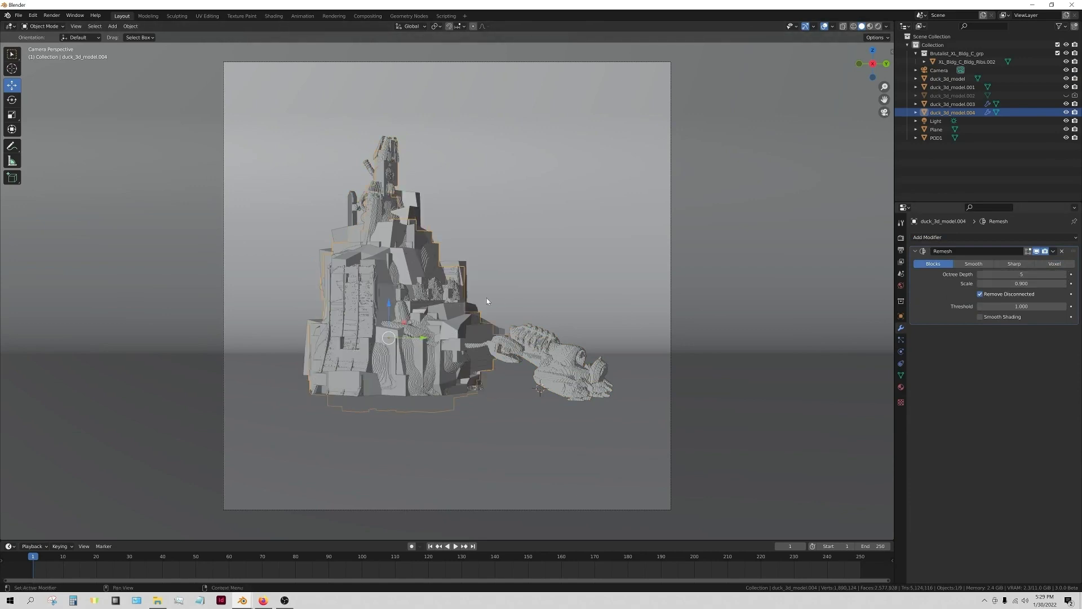
{"action": "left_click", "coordinate": [980, 293]}
{"action": "left_click_drag", "start_coordinate": [389, 305], "coordinate": [389, 312]}
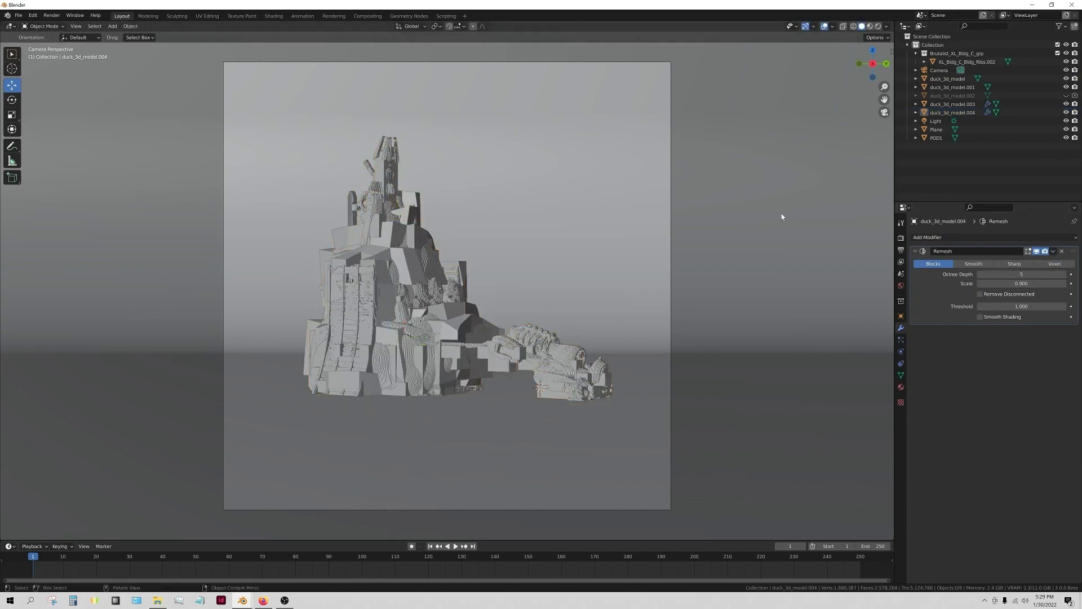
Try showing the spare duck_3d_model.002 and scaling it to about 2.07 times, and hide it again.
{"action": "left_click", "coordinate": [1066, 95]}
{"action": "left_click", "coordinate": [505, 331]}
{"action": "key", "text": "s"}
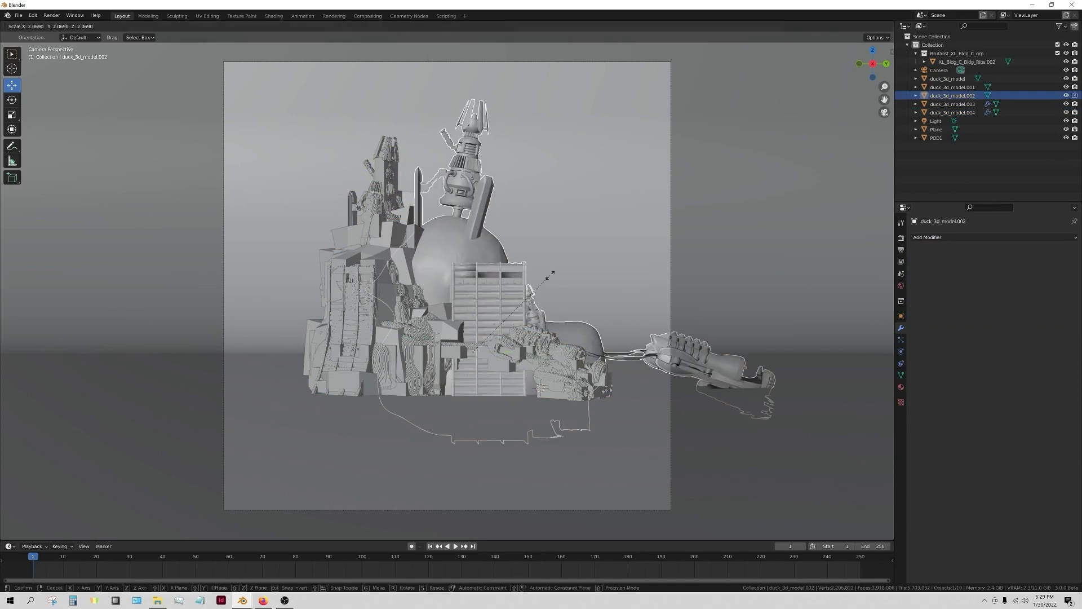
{"action": "left_click", "coordinate": [550, 275]}
{"action": "left_click", "coordinate": [1065, 95]}
Separate one of the two POD1 engines into its own object and return to Object Mode with X-ray off.
{"action": "middle_click_drag", "start_coordinate": [705, 182], "coordinate": [693, 237]}
{"action": "left_click", "coordinate": [683, 312]}
{"action": "middle_click_drag", "start_coordinate": [683, 312], "coordinate": [633, 310]}
{"action": "key", "text": "r"}
{"action": "key", "text": "y"}
{"action": "left_click", "coordinate": [42, 27]}
{"action": "left_click", "coordinate": [47, 45]}
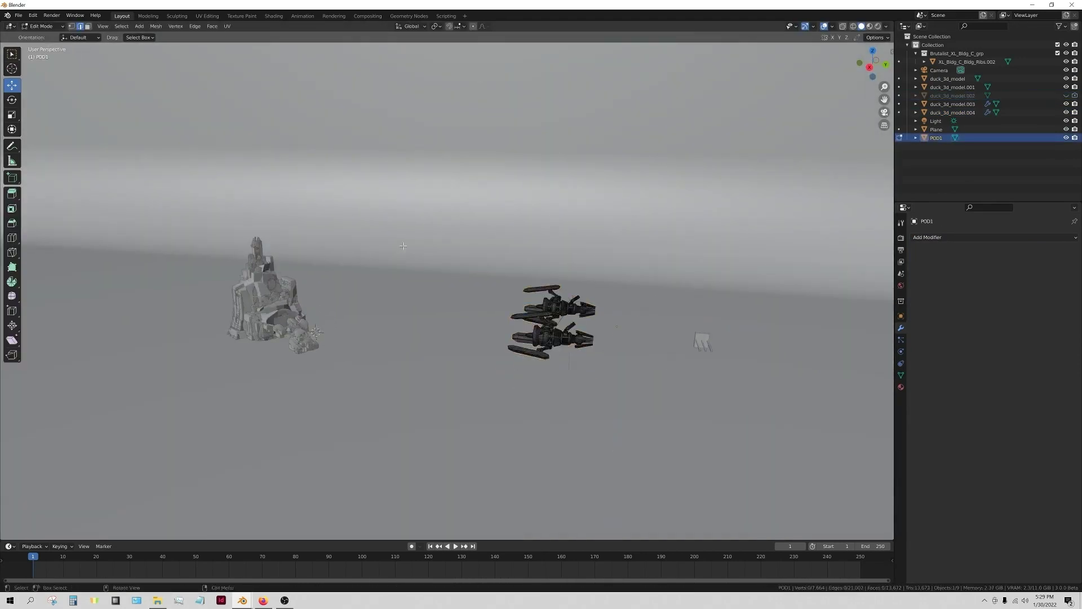
{"action": "middle_click_drag", "start_coordinate": [48, 45], "coordinate": [683, 355]}
{"action": "left_click", "coordinate": [156, 26]}
{"action": "mouse_move", "coordinate": [172, 102]}
{"action": "left_click", "coordinate": [239, 103]}
{"action": "key", "text": "Tab"}
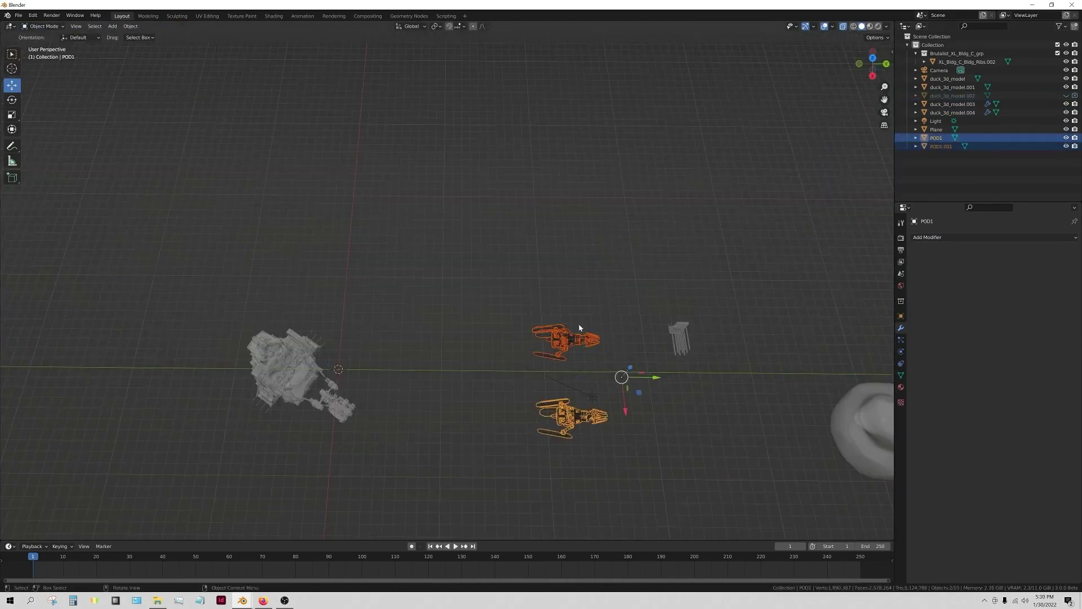
{"action": "left_click", "coordinate": [505, 278]}
{"action": "left_click", "coordinate": [842, 27]}
Assign the seafoam material to the separated pod engine.
{"action": "middle_click_drag", "start_coordinate": [665, 237], "coordinate": [677, 183]}
{"action": "left_click", "coordinate": [602, 312]}
{"action": "left_click", "coordinate": [901, 387]}
{"action": "left_click", "coordinate": [917, 273]}
{"action": "left_click", "coordinate": [936, 359]}
Move the seafoam pod engine over to the blocky duck and rotate it upright.
{"action": "middle_click_drag", "start_coordinate": [463, 361], "coordinate": [501, 327]}
{"action": "left_click_drag", "start_coordinate": [839, 284], "coordinate": [555, 280]}
{"action": "middle_click_drag", "start_coordinate": [555, 280], "coordinate": [414, 299]}
{"action": "scroll", "coordinate": [400, 303], "scroll_direction": "up", "scroll_amount": 4}
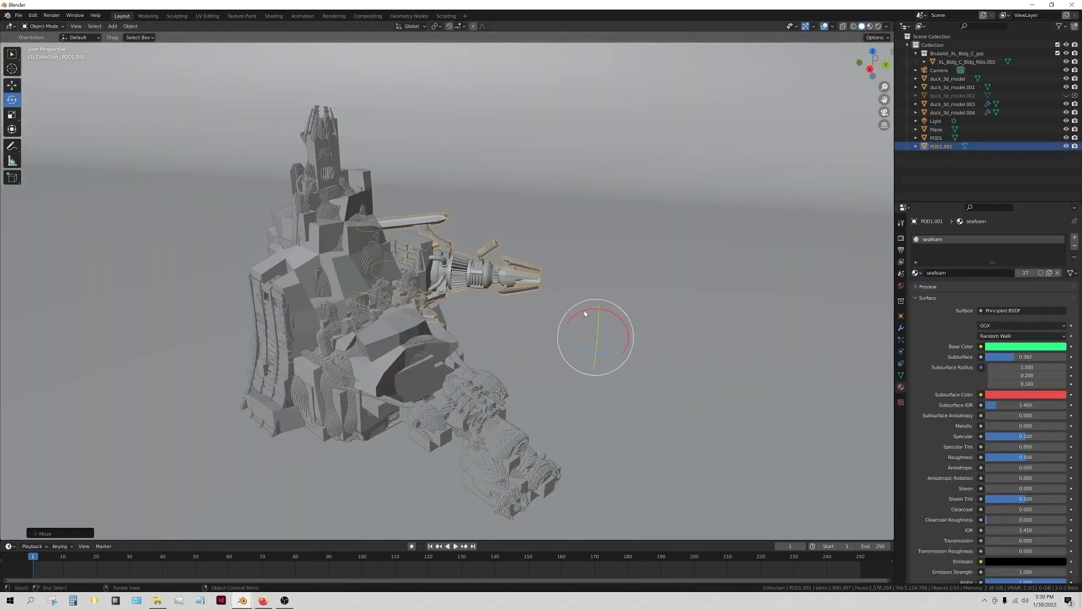
{"action": "left_click_drag", "start_coordinate": [579, 310], "coordinate": [519, 389]}
{"action": "left_click_drag", "start_coordinate": [613, 351], "coordinate": [558, 360]}
Position the upright pod engine on top of the blocky duck as a tower.
{"action": "left_click", "coordinate": [12, 85]}
{"action": "left_click_drag", "start_coordinate": [611, 336], "coordinate": [435, 428]}
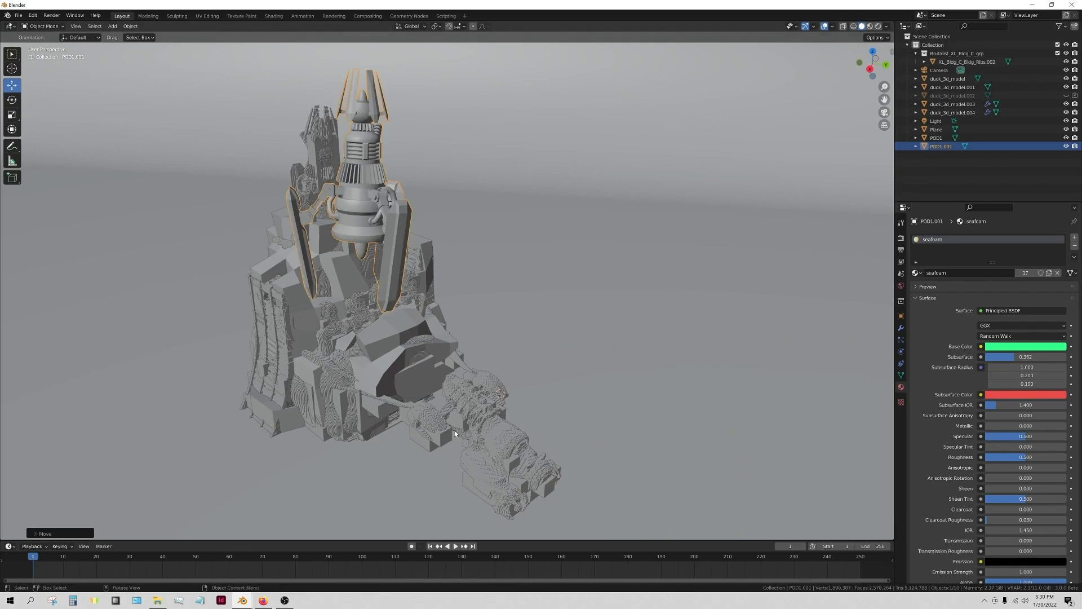
{"action": "middle_click_drag", "start_coordinate": [436, 427], "coordinate": [553, 340]}
{"action": "scroll", "coordinate": [553, 340], "scroll_direction": "down", "scroll_amount": 5}
{"action": "key", "text": "g"}
{"action": "key", "text": "y"}
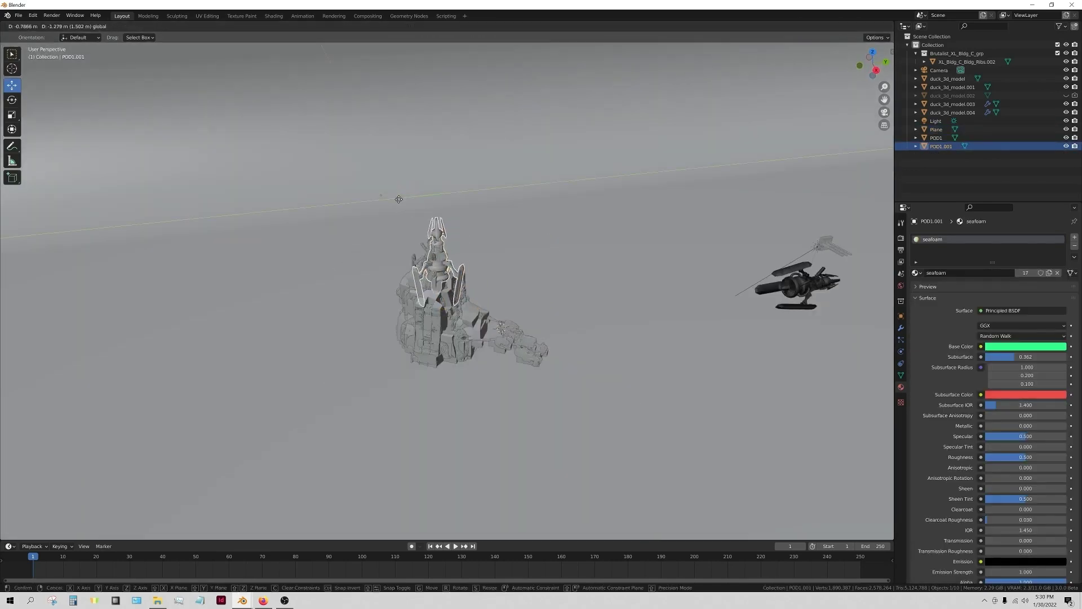
{"action": "left_click_drag", "start_coordinate": [402, 200], "coordinate": [401, 201]}
Rotate and shift the pod tower to sit beside the duck's existing tower, fine-tuning its position in the camera view.
{"action": "middle_click_drag", "start_coordinate": [402, 201], "coordinate": [336, 177]}
{"action": "scroll", "coordinate": [344, 175], "scroll_direction": "up", "scroll_amount": 2}
{"action": "left_click_drag", "start_coordinate": [380, 149], "coordinate": [401, 343]}
{"action": "middle_click_drag", "start_coordinate": [401, 344], "coordinate": [467, 329]}
{"action": "left_click_drag", "start_coordinate": [413, 196], "coordinate": [411, 183]}
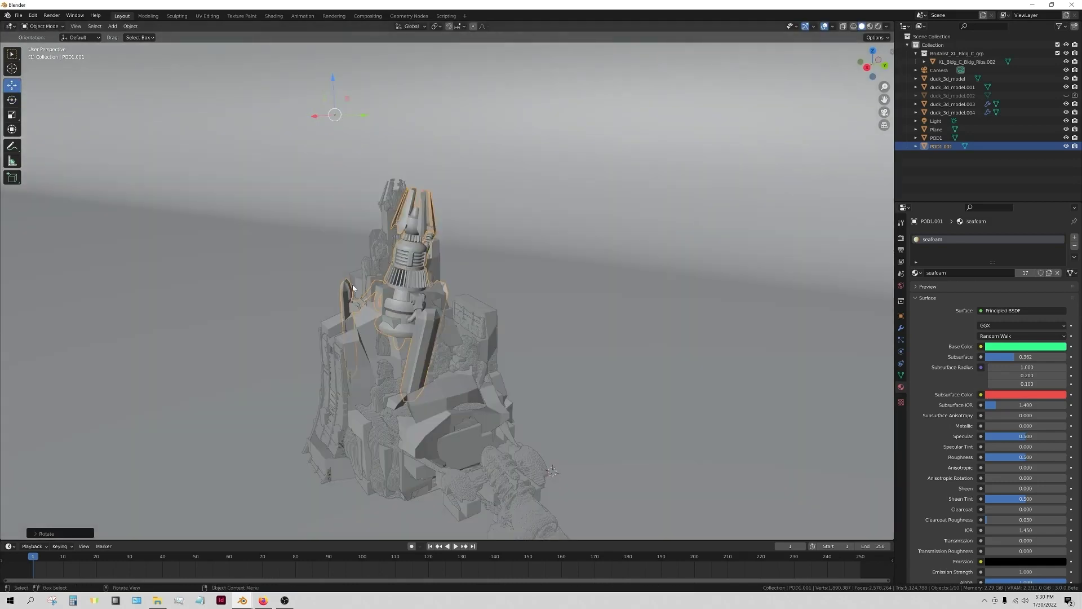
{"action": "left_click_drag", "start_coordinate": [345, 112], "coordinate": [365, 114]}
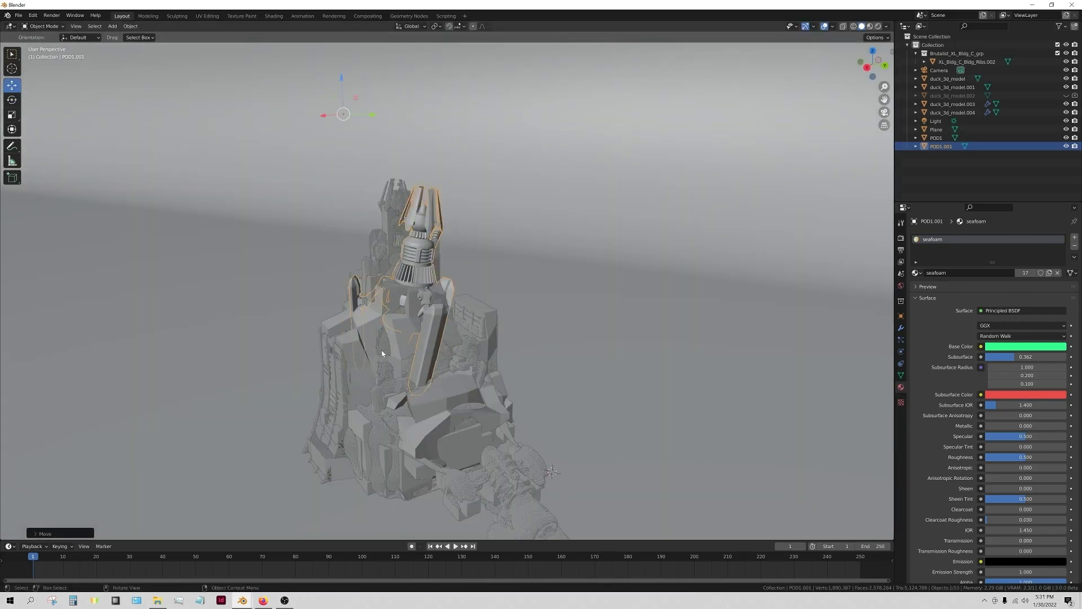
{"action": "key", "text": "KP_0"}
{"action": "left_click_drag", "start_coordinate": [316, 86], "coordinate": [321, 59]}
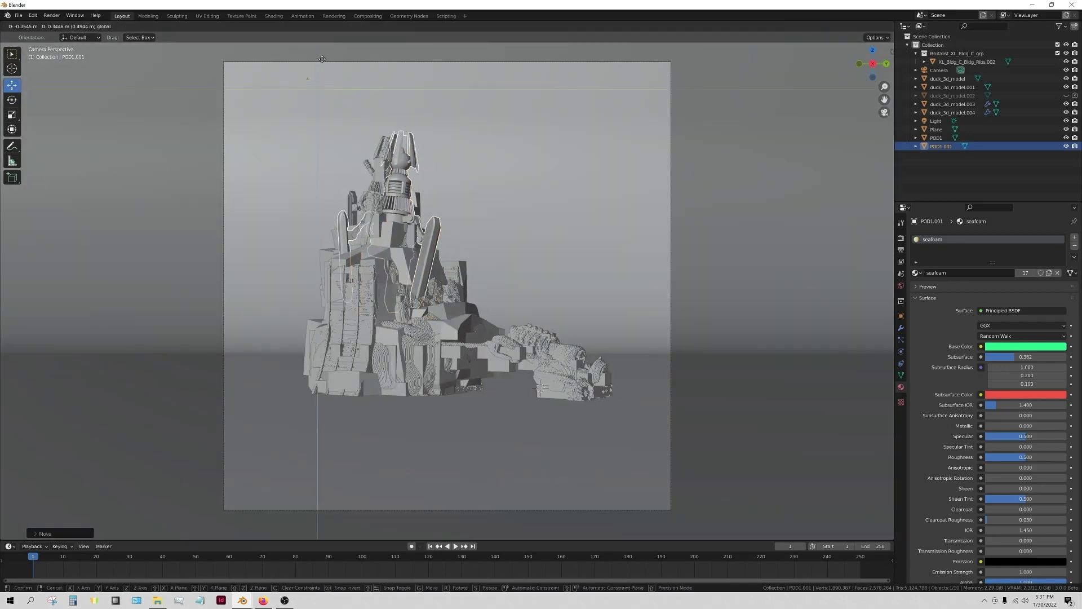
Render a preview of the duck with the added pod tower and close it.
{"action": "left_click", "coordinate": [712, 248]}
{"action": "key", "text": "F12"}
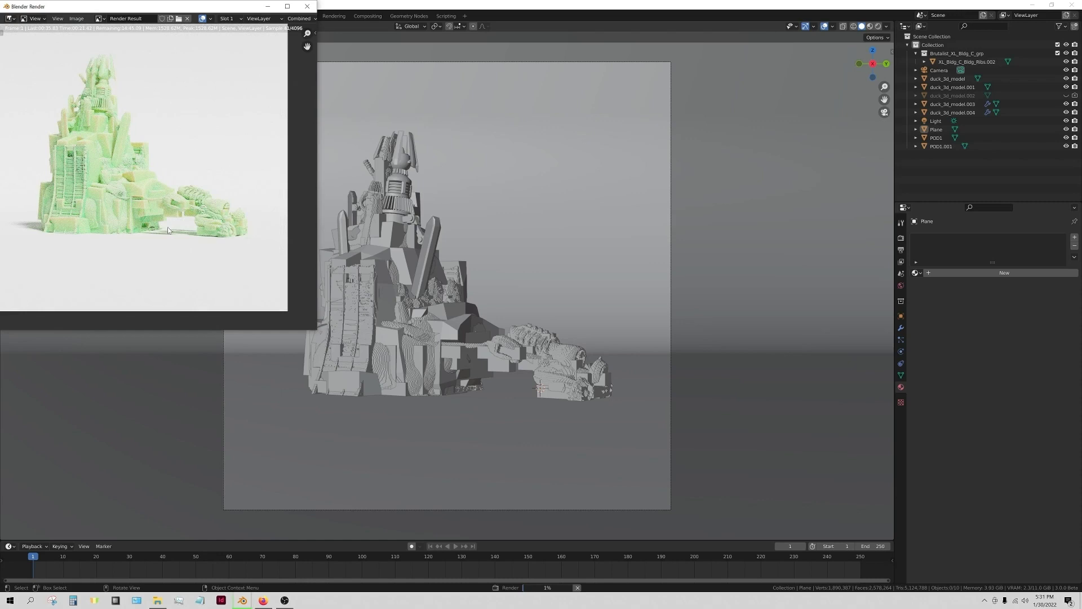
{"action": "key", "text": "Escape"}
Lower duck_3d_model.004 by about 0.06 m.
{"action": "left_click", "coordinate": [388, 310]}
{"action": "left_click_drag", "start_coordinate": [388, 307], "coordinate": [387, 313]}
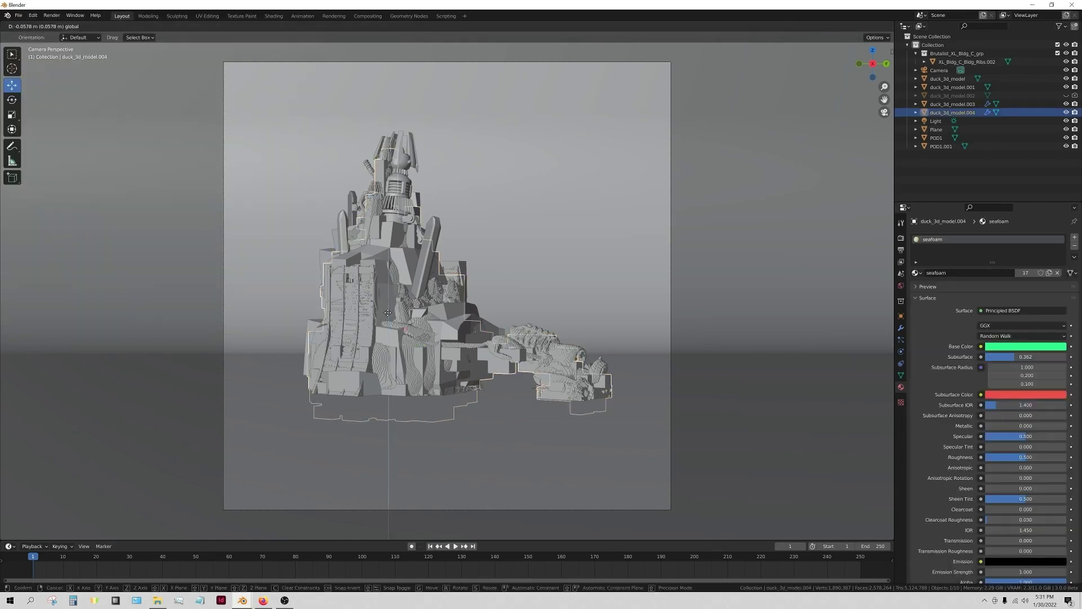
{"action": "left_click", "coordinate": [388, 312]}
Render the adjusted duck and examine its blocks, towers and tail pods up close.
{"action": "key", "text": "F12"}
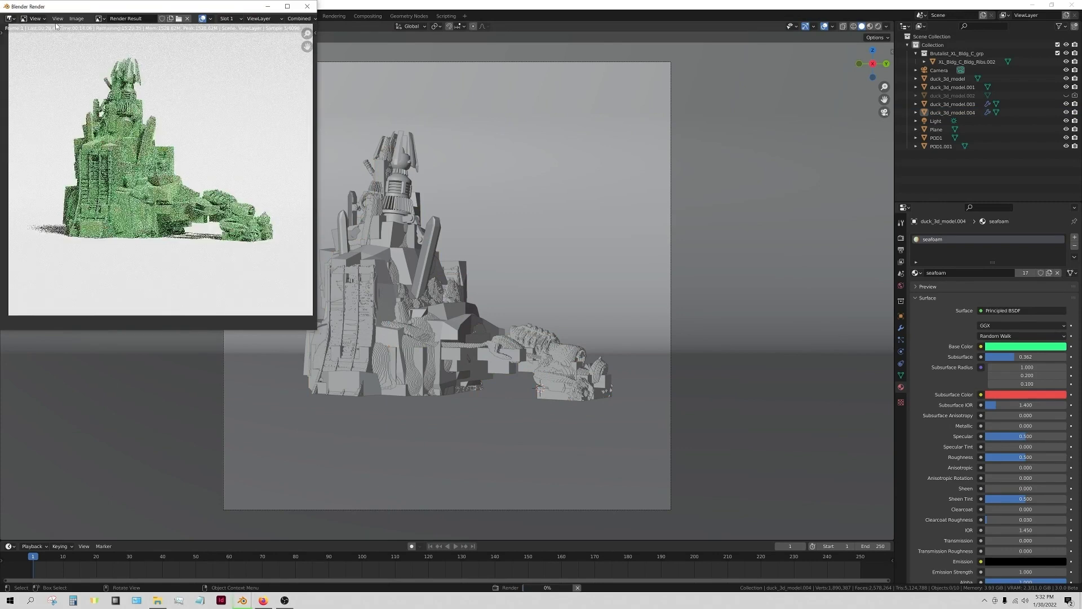
{"action": "scroll", "coordinate": [130, 230], "scroll_direction": "up", "scroll_amount": 2}
{"action": "scroll", "coordinate": [130, 228], "scroll_direction": "down", "scroll_amount": 1}
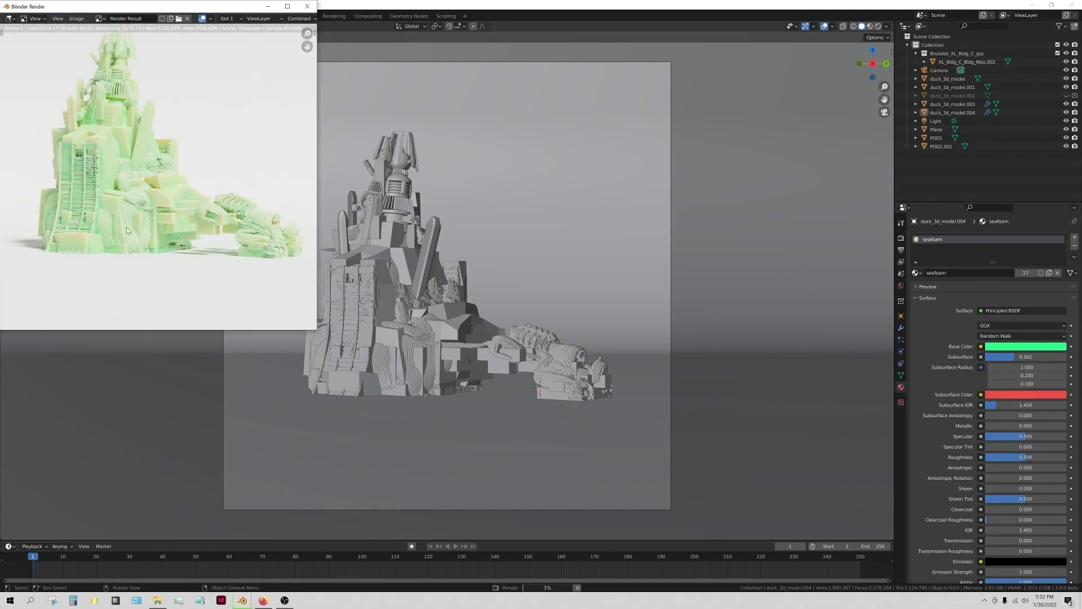
{"action": "scroll", "coordinate": [123, 228], "scroll_direction": "up", "scroll_amount": 1}
{"action": "scroll", "coordinate": [123, 228], "scroll_direction": "down", "scroll_amount": 1}
{"action": "scroll", "coordinate": [122, 228], "scroll_direction": "up", "scroll_amount": 2}
{"action": "scroll", "coordinate": [123, 228], "scroll_direction": "down", "scroll_amount": 2}
{"action": "key", "text": "Escape"}
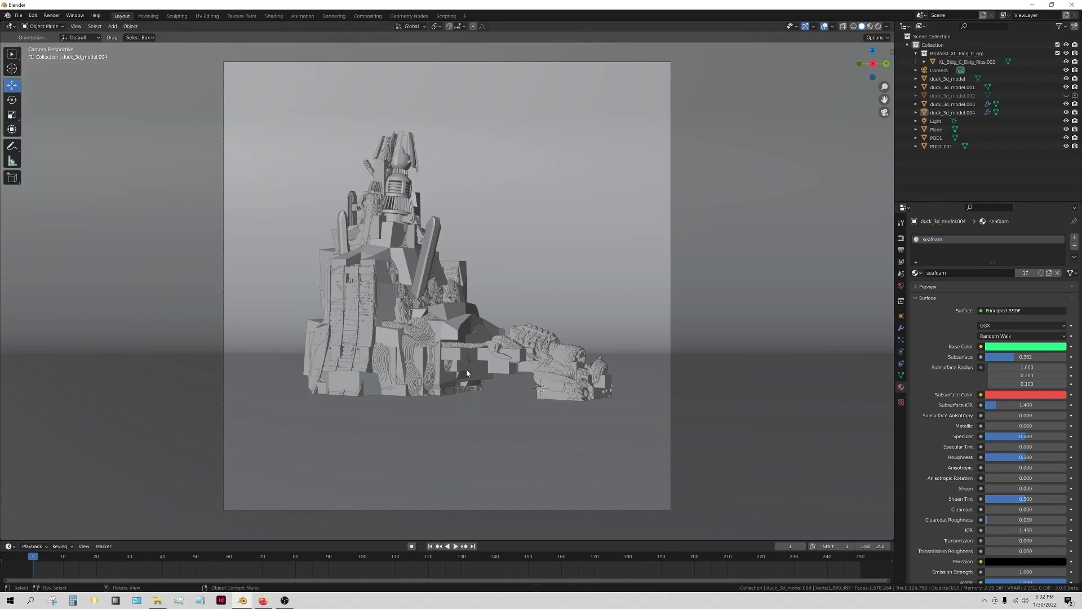
Nudge duck_3d_model slightly within the overlapping copies.
{"action": "left_click", "coordinate": [422, 346]}
{"action": "key", "text": "g"}
{"action": "left_click", "coordinate": [424, 346]}
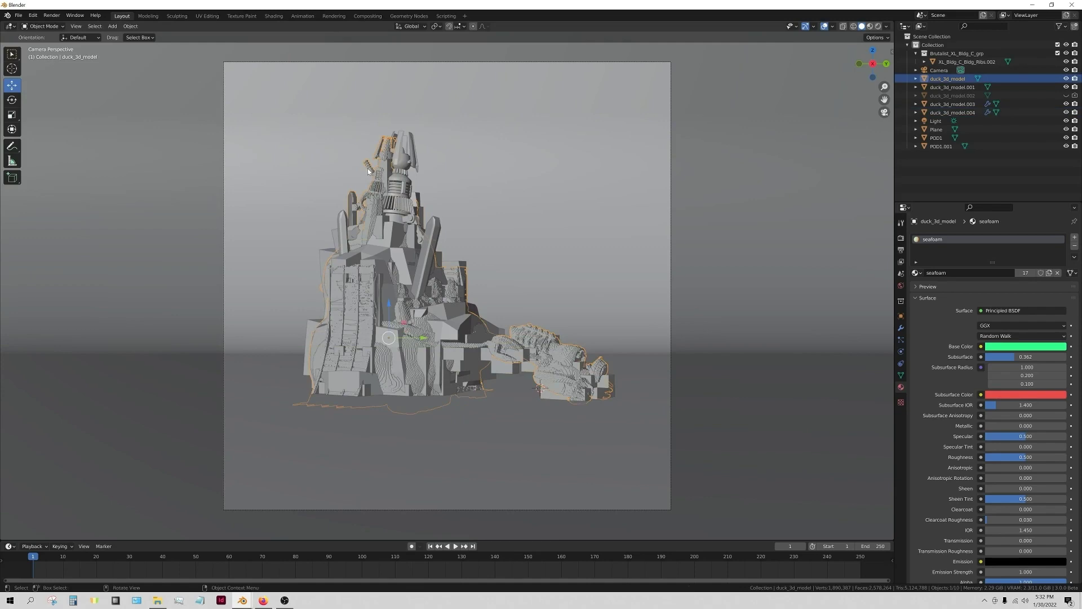
Delete the faces of the stray part sticking out beside the top tower of duck_3d_model.
{"action": "middle_click_drag", "start_coordinate": [367, 167], "coordinate": [399, 185]}
{"action": "scroll", "coordinate": [394, 180], "scroll_direction": "up", "scroll_amount": 5}
{"action": "key", "text": "alt+z"}
{"action": "left_click_drag", "start_coordinate": [342, 52], "coordinate": [375, 120]}
{"action": "key", "text": "x"}
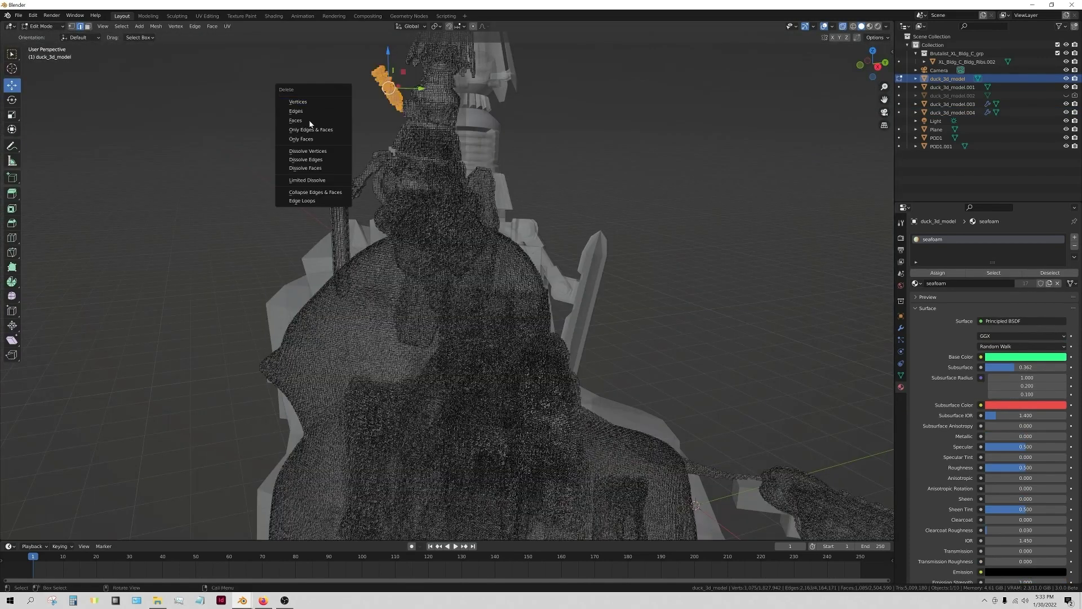
{"action": "left_click", "coordinate": [304, 122]}
{"action": "key", "text": "x"}
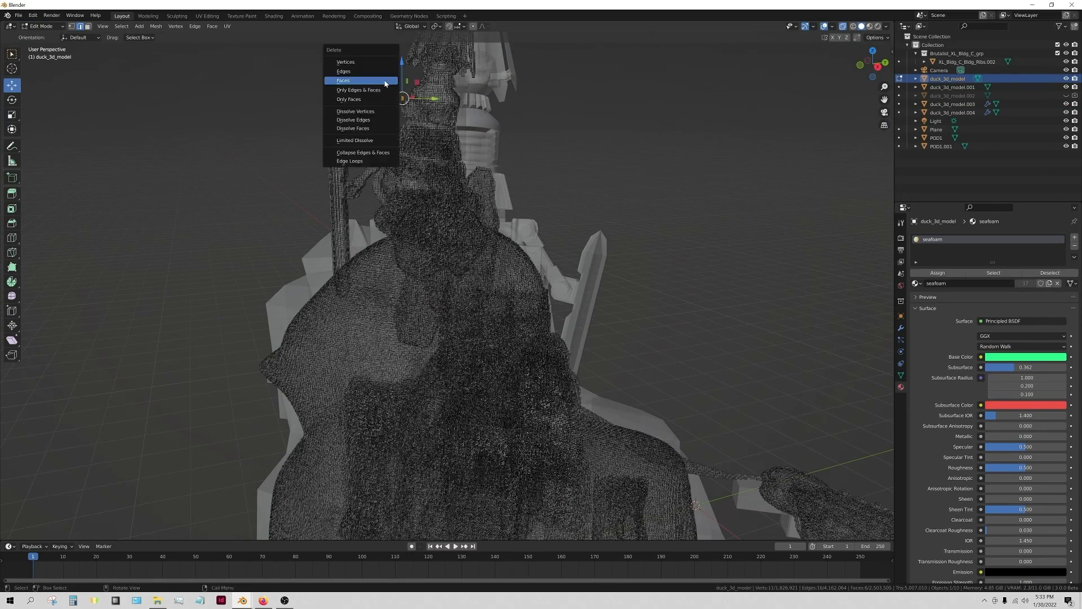
{"action": "left_click", "coordinate": [385, 83]}
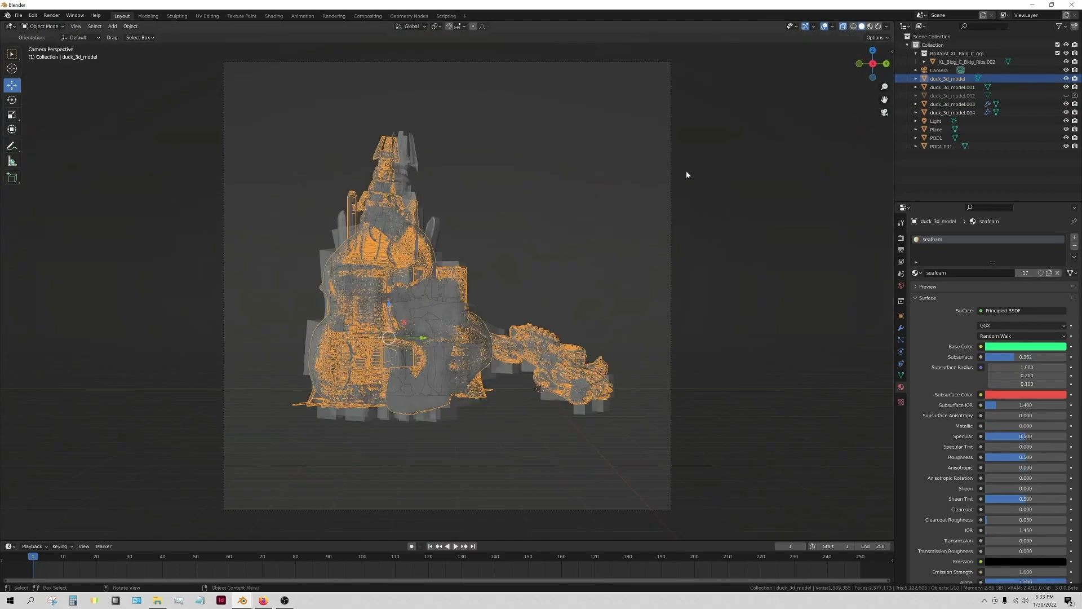
{"action": "left_click", "coordinate": [688, 174]}
{"action": "left_click", "coordinate": [842, 27]}
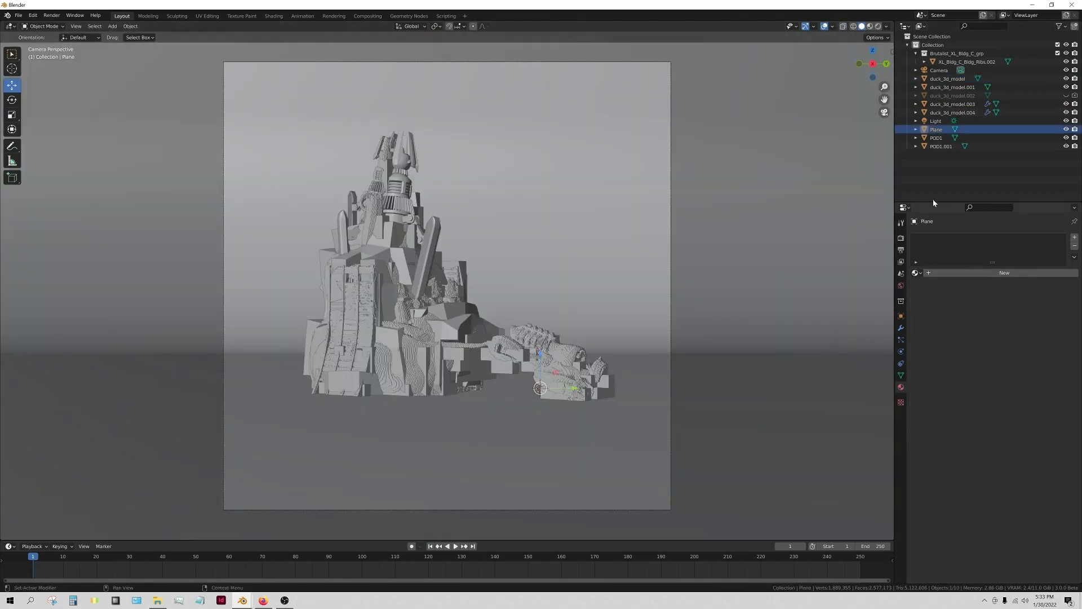
Save the scene as demo_new.blend and render the image.
{"action": "mouse_move", "coordinate": [18, 15]}
{"action": "left_click", "coordinate": [28, 79]}
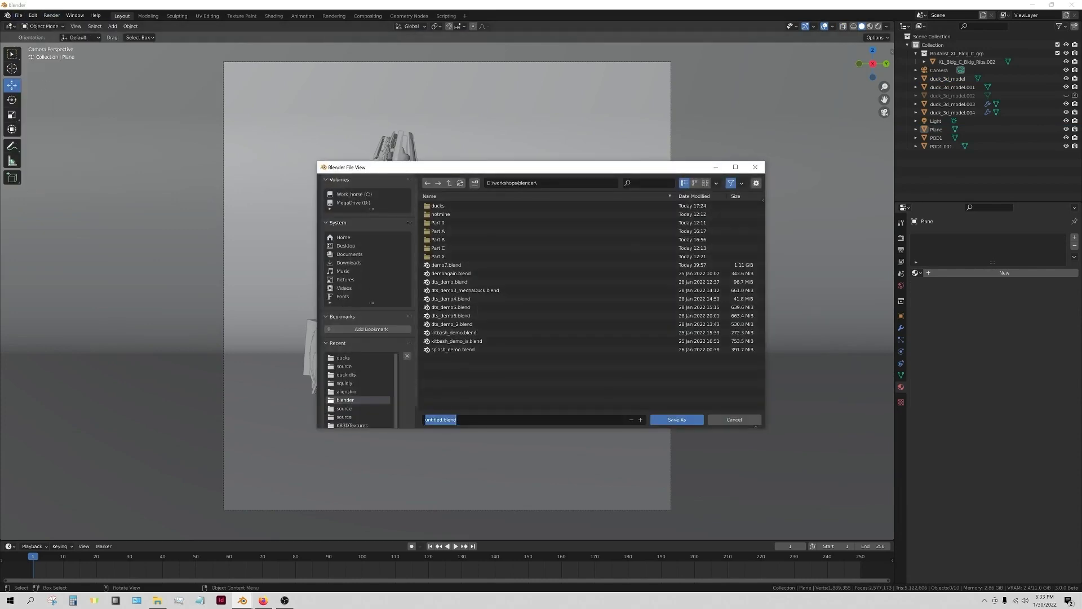
{"action": "key", "text": "Return"}
{"action": "left_click", "coordinate": [51, 15]}
{"action": "left_click", "coordinate": [62, 28]}
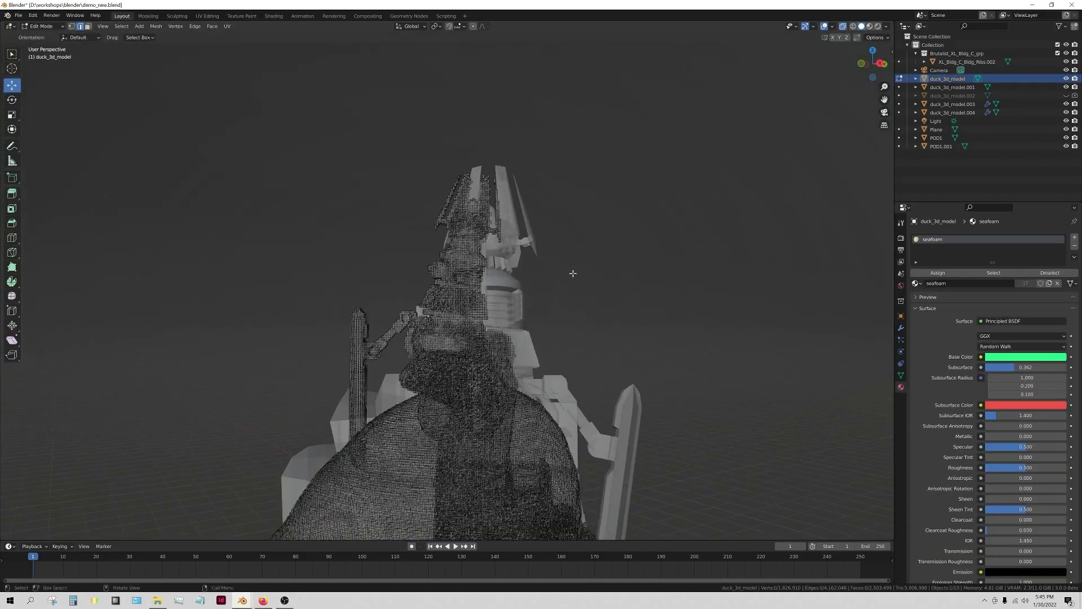
Delete the faces of the spiked crown at the tip of duck_3d_model.
{"action": "left_click_drag", "start_coordinate": [563, 155], "coordinate": [400, 219]}
{"action": "left_click_drag", "start_coordinate": [479, 228], "coordinate": [394, 243]}
{"action": "key", "text": "x"}
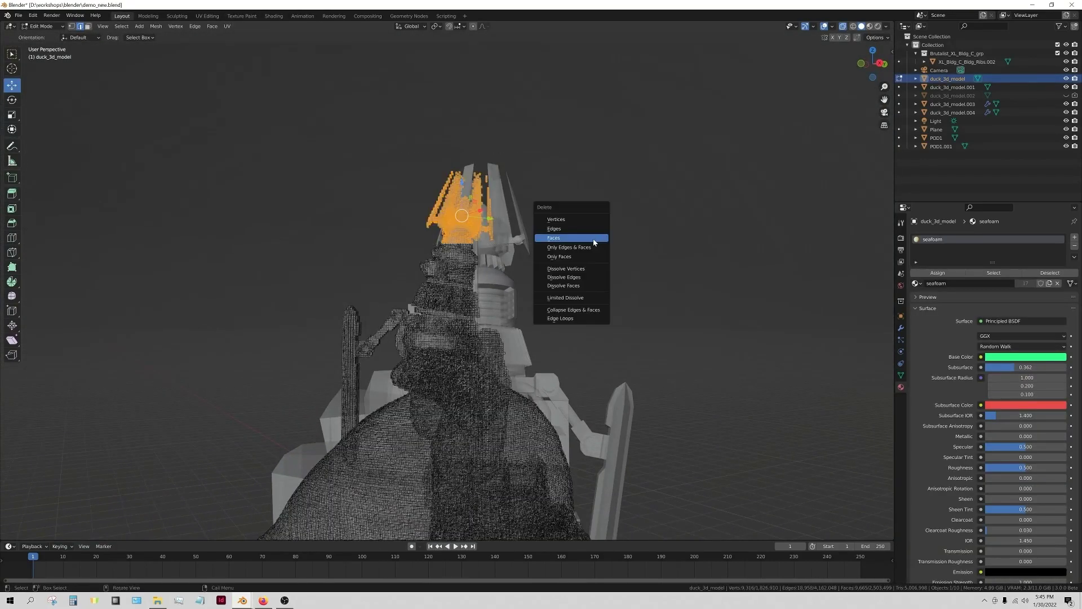
{"action": "left_click", "coordinate": [594, 238]}
{"action": "middle_click_drag", "start_coordinate": [587, 241], "coordinate": [187, 167]}
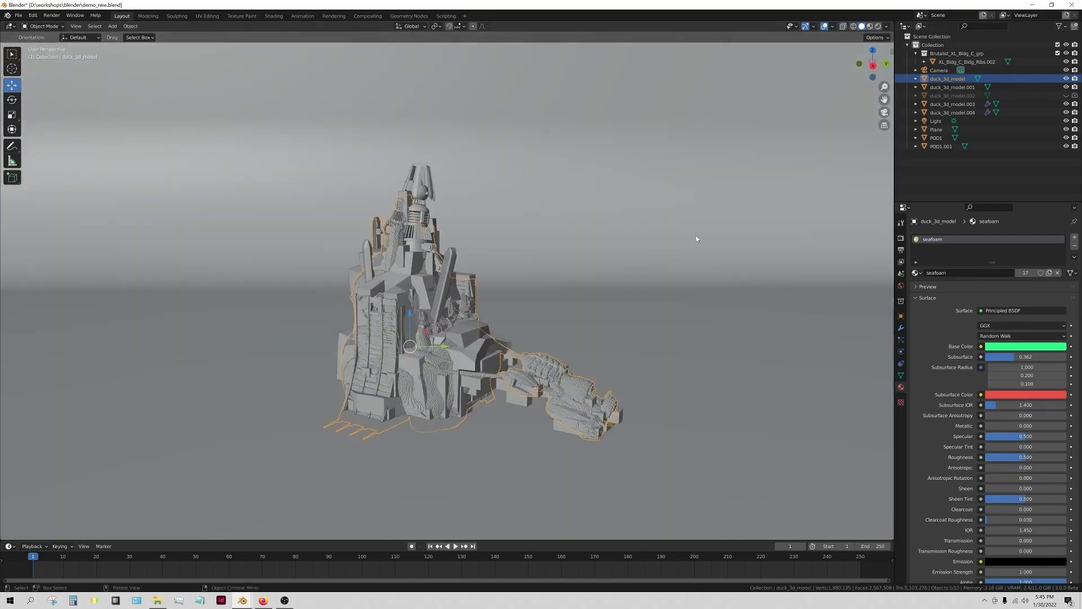
Append the FutureSlums_TOWER08 building kit and place it beside the plain duck.
{"action": "left_click", "coordinate": [19, 15]}
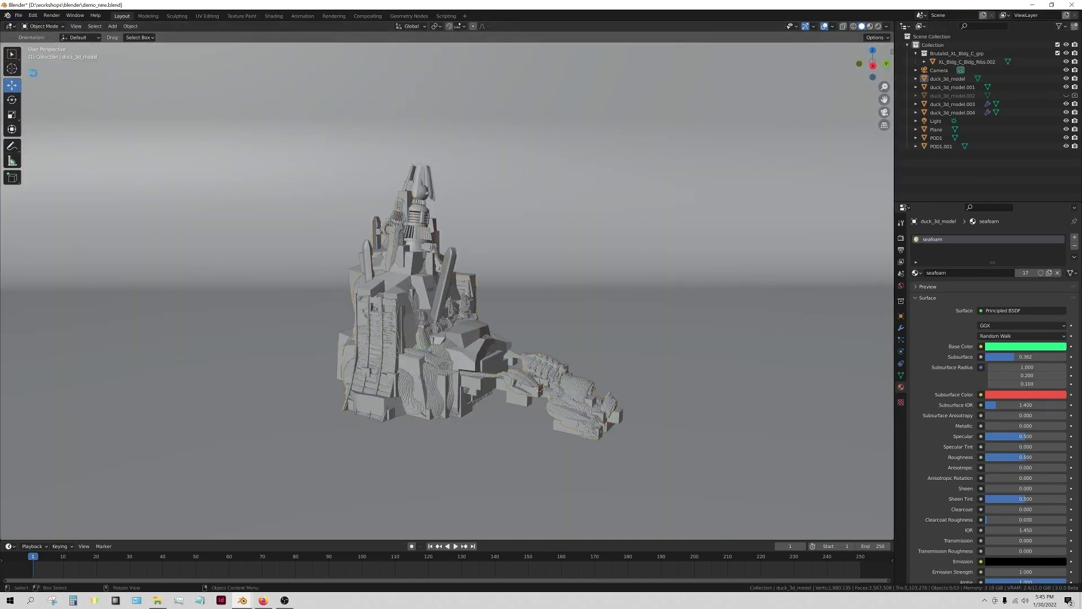
{"action": "left_click", "coordinate": [34, 108]}
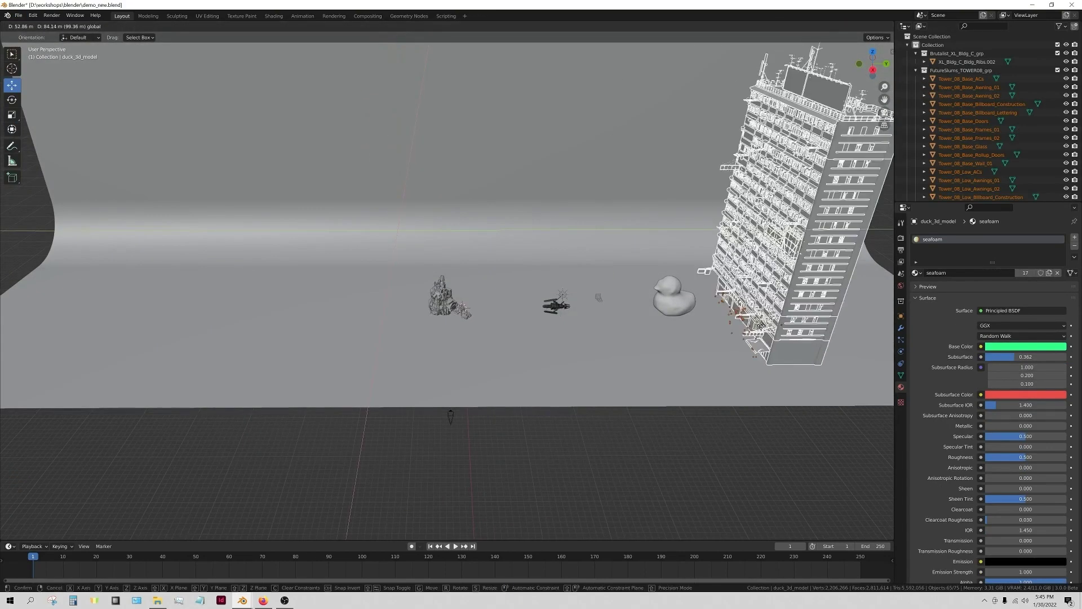
{"action": "left_click", "coordinate": [803, 356]}
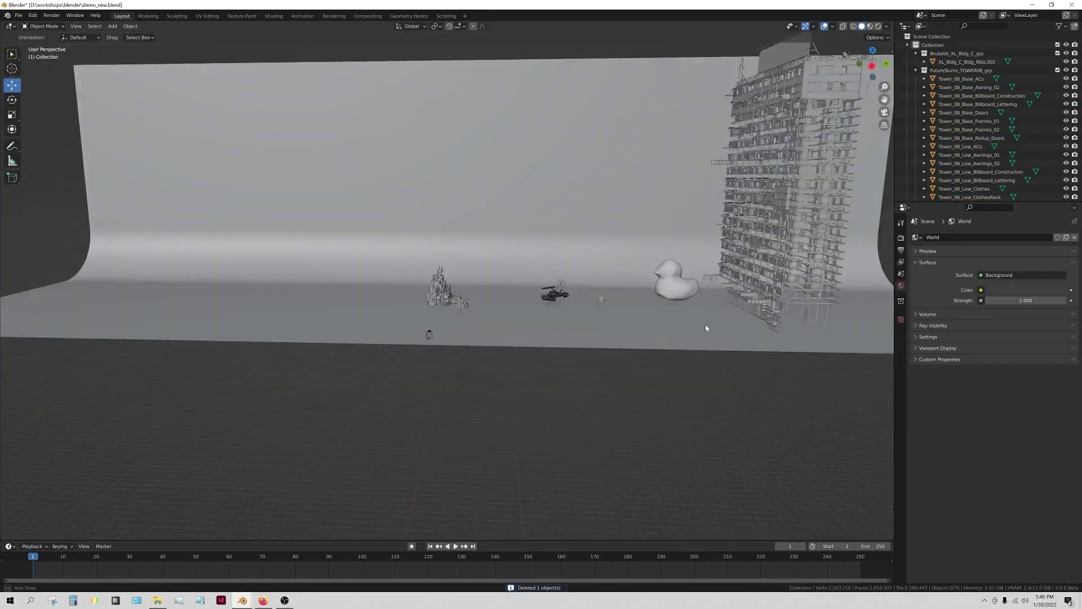
Pull the mid billboard lettering about 90.55 m along Y and the low billboard pieces clear of the tower.
{"action": "left_click", "coordinate": [748, 217]}
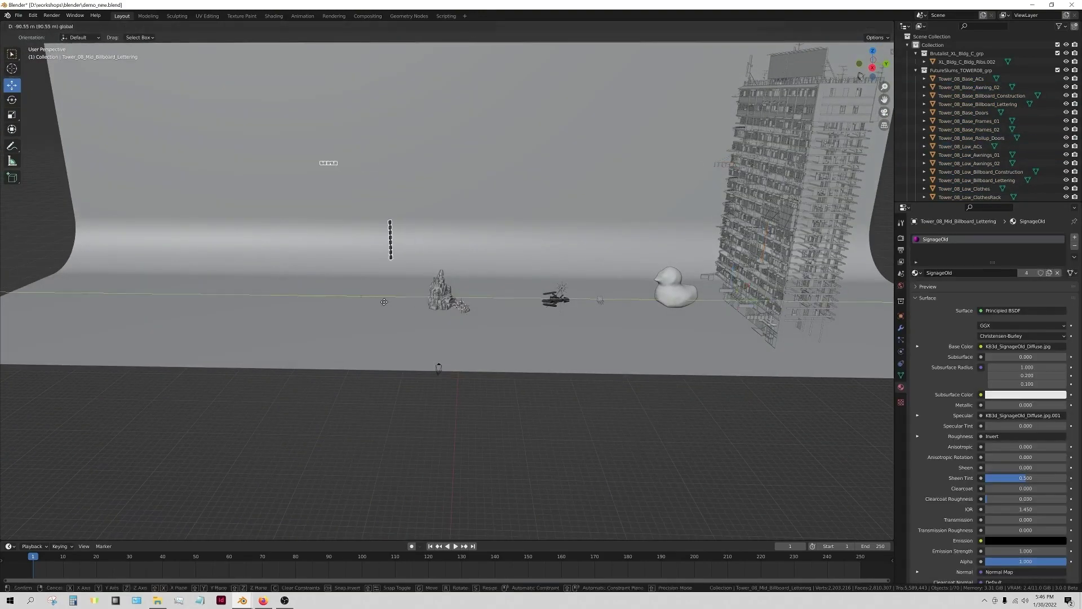
{"action": "left_click", "coordinate": [384, 301]}
{"action": "key", "text": "Delete"}
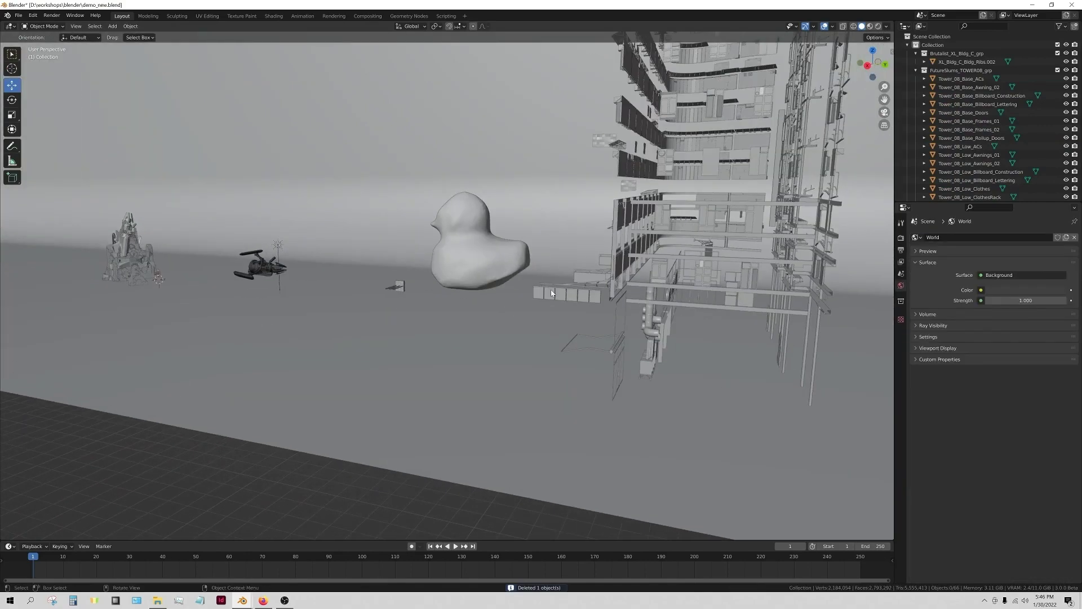
{"action": "left_click", "coordinate": [539, 289]}
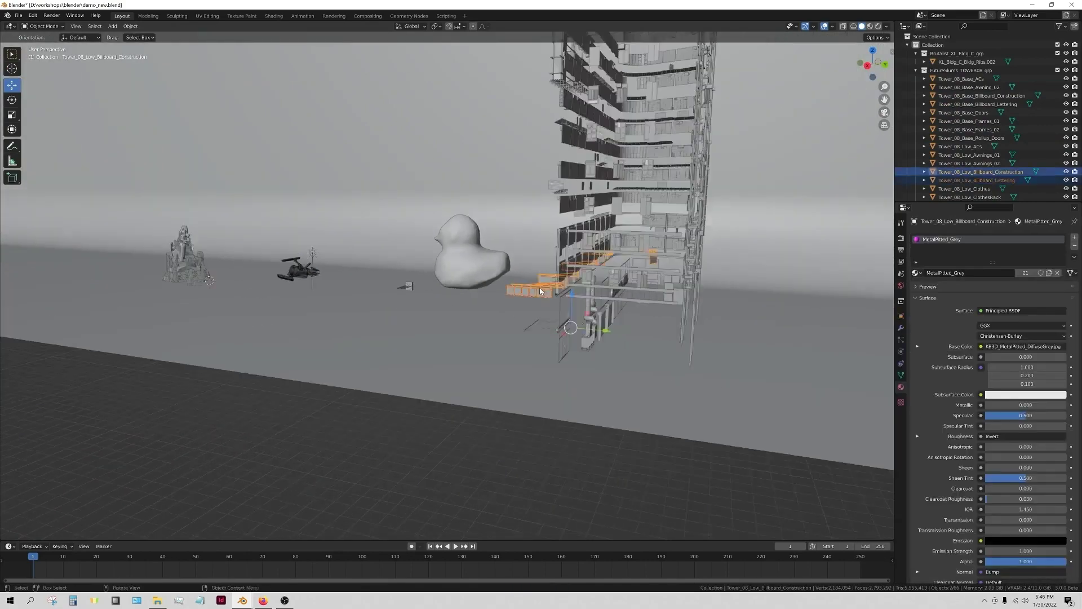
{"action": "left_click", "coordinate": [615, 164]}
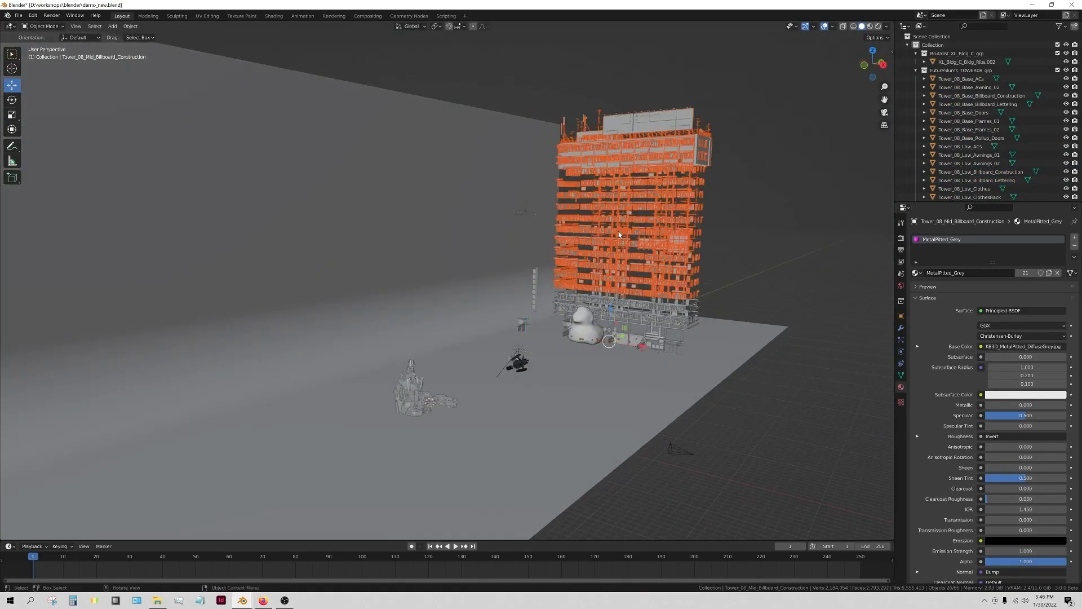
Delete the tower's top piping and the parts making up its middle floors.
{"action": "key", "text": "Delete"}
{"action": "left_click", "coordinate": [692, 165]}
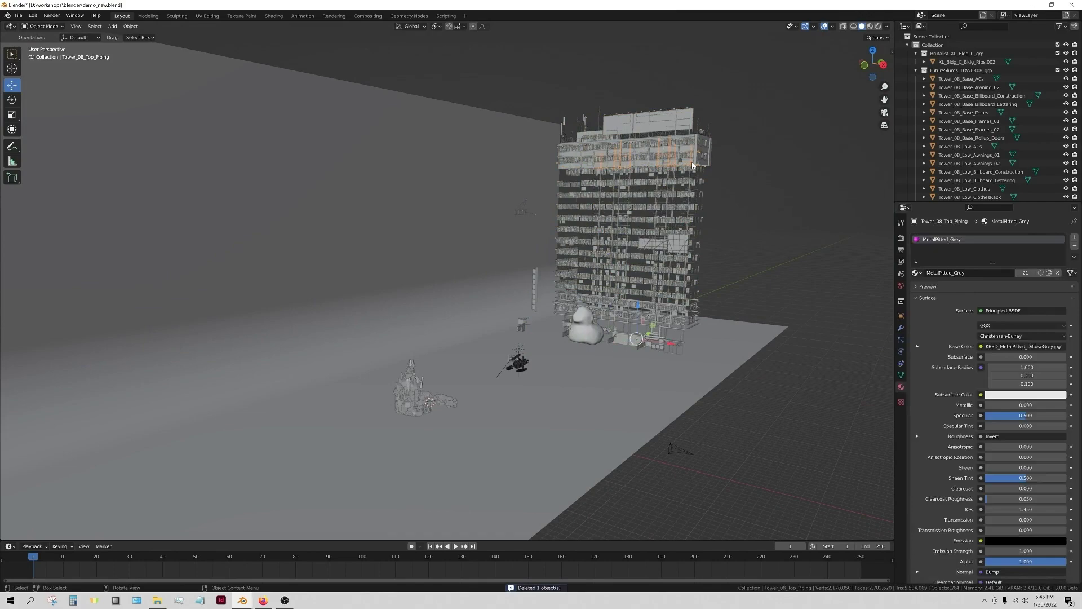
{"action": "key", "text": "Delete"}
{"action": "left_click", "coordinate": [638, 220]}
{"action": "key", "text": "Delete"}
{"action": "left_click_drag", "start_coordinate": [711, 192], "coordinate": [614, 248]}
{"action": "key", "text": "Delete"}
{"action": "middle_click_drag", "start_coordinate": [638, 172], "coordinate": [643, 209]}
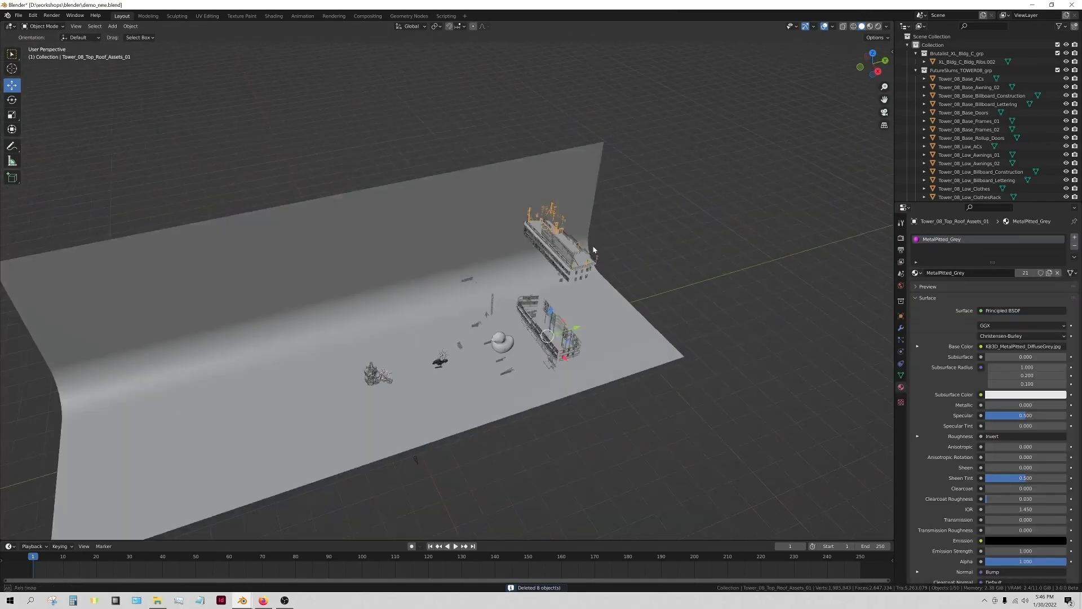
Move Tower_08_Top_Roof_Assets_01 off the building and delete the remaining unneeded top and base parts.
{"action": "key", "text": "g"}
{"action": "left_click", "coordinate": [574, 328]}
{"action": "middle_click_drag", "start_coordinate": [574, 328], "coordinate": [532, 329]}
{"action": "scroll", "coordinate": [532, 330], "scroll_direction": "up", "scroll_amount": 3}
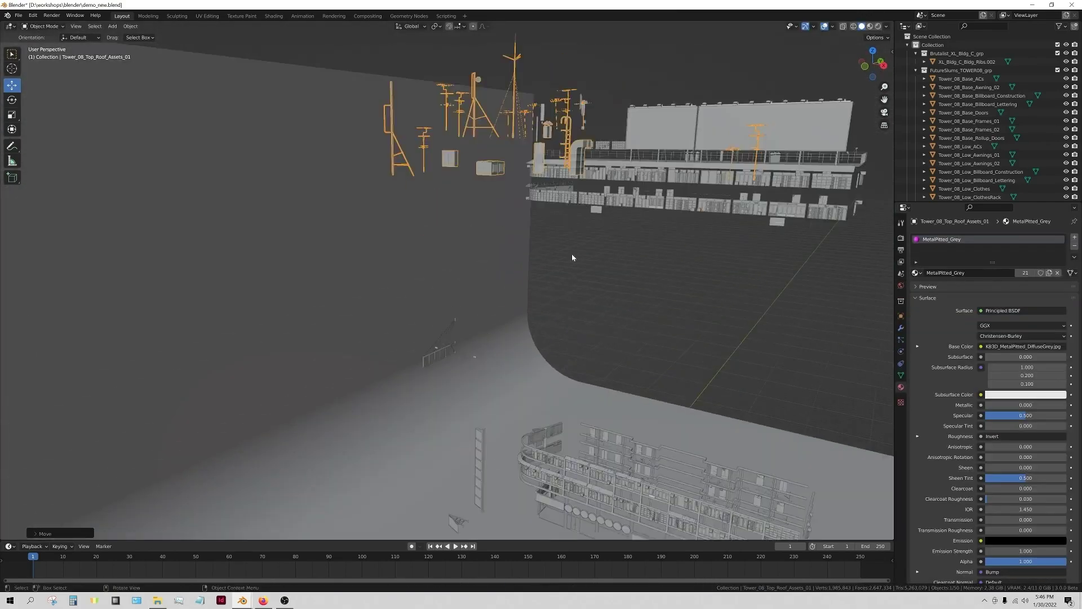
{"action": "middle_click_drag", "start_coordinate": [568, 283], "coordinate": [698, 258]}
{"action": "key", "text": "Delete"}
{"action": "middle_click_drag", "start_coordinate": [661, 121], "coordinate": [694, 271]}
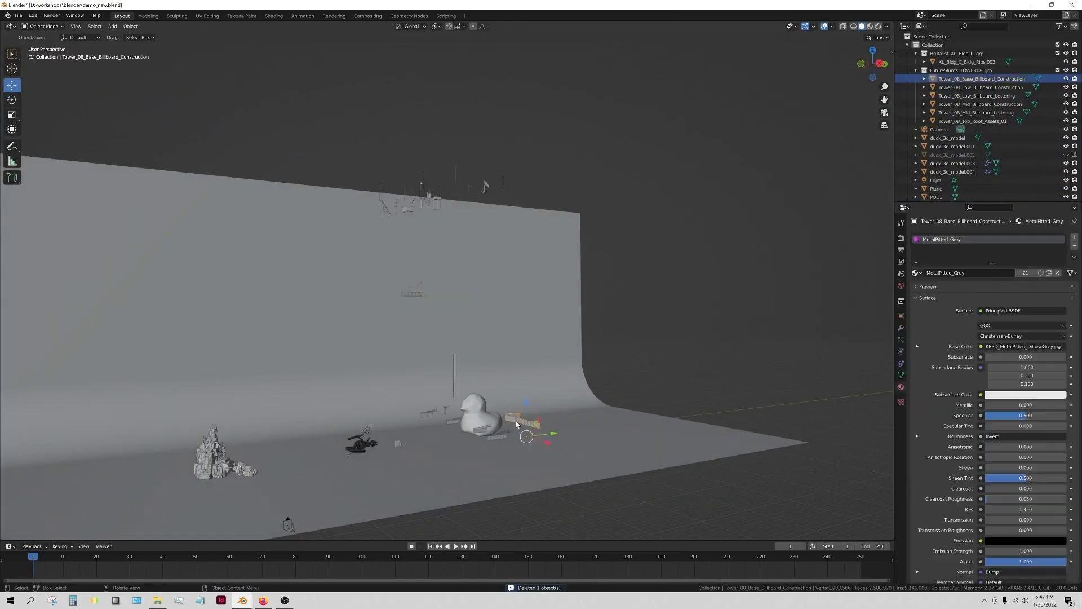
Bring the tower's roof assets down to the floor beside the plain duck.
{"action": "middle_click_drag", "start_coordinate": [515, 420], "coordinate": [498, 367]}
{"action": "left_click_drag", "start_coordinate": [480, 482], "coordinate": [480, 482]}
{"action": "left_click_drag", "start_coordinate": [513, 489], "coordinate": [583, 452]}
{"action": "scroll", "coordinate": [614, 372], "scroll_direction": "up", "scroll_amount": 4}
{"action": "middle_click_drag", "start_coordinate": [613, 372], "coordinate": [396, 370]}
{"action": "scroll", "coordinate": [396, 370], "scroll_direction": "up", "scroll_amount": 2}
{"action": "left_click", "coordinate": [77, 26]}
{"action": "left_click", "coordinate": [90, 75]}
Separate one antenna of the roof assets into its own object.
{"action": "scroll", "coordinate": [452, 290], "scroll_direction": "up", "scroll_amount": 4}
{"action": "middle_click_drag", "start_coordinate": [555, 349], "coordinate": [479, 296]}
{"action": "key", "text": "Tab"}
{"action": "left_click_drag", "start_coordinate": [536, 297], "coordinate": [497, 259]}
{"action": "left_click", "coordinate": [842, 26]}
{"action": "left_click", "coordinate": [157, 26]}
{"action": "left_click", "coordinate": [169, 105]}
{"action": "left_click", "coordinate": [42, 26]}
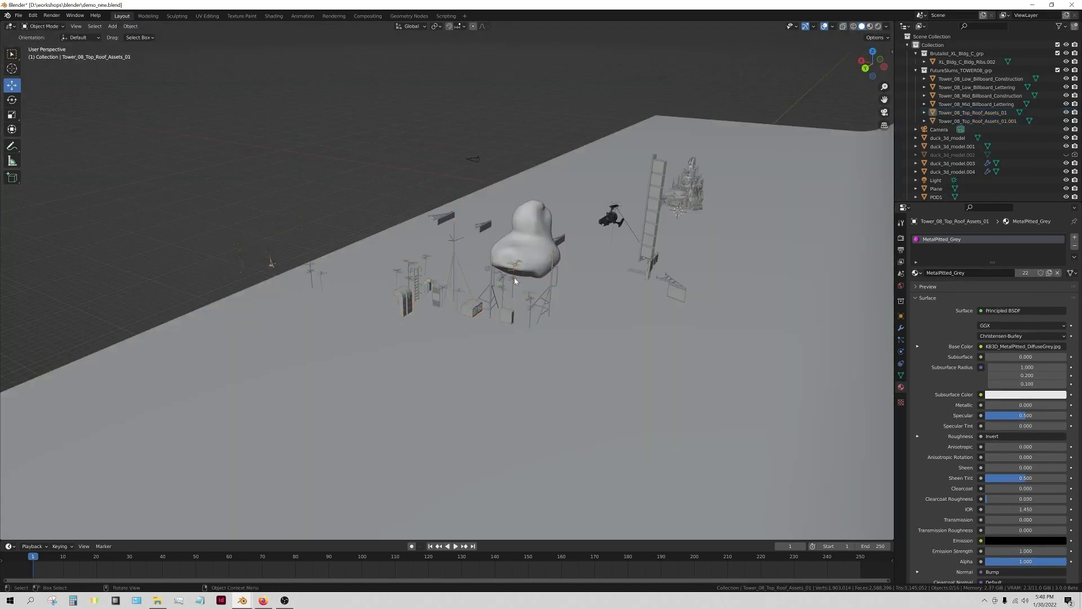
Move the separated antenna across the floor to the blocky duck.
{"action": "left_click", "coordinate": [515, 280]}
{"action": "mouse_move", "coordinate": [514, 281]}
{"action": "middle_mouse_down"}
{"action": "mouse_move", "coordinate": [440, 299]}
{"action": "mouse_move", "coordinate": [510, 294]}
{"action": "middle_mouse_up"}
{"action": "scroll", "coordinate": [510, 294], "scroll_direction": "down", "scroll_amount": 2}
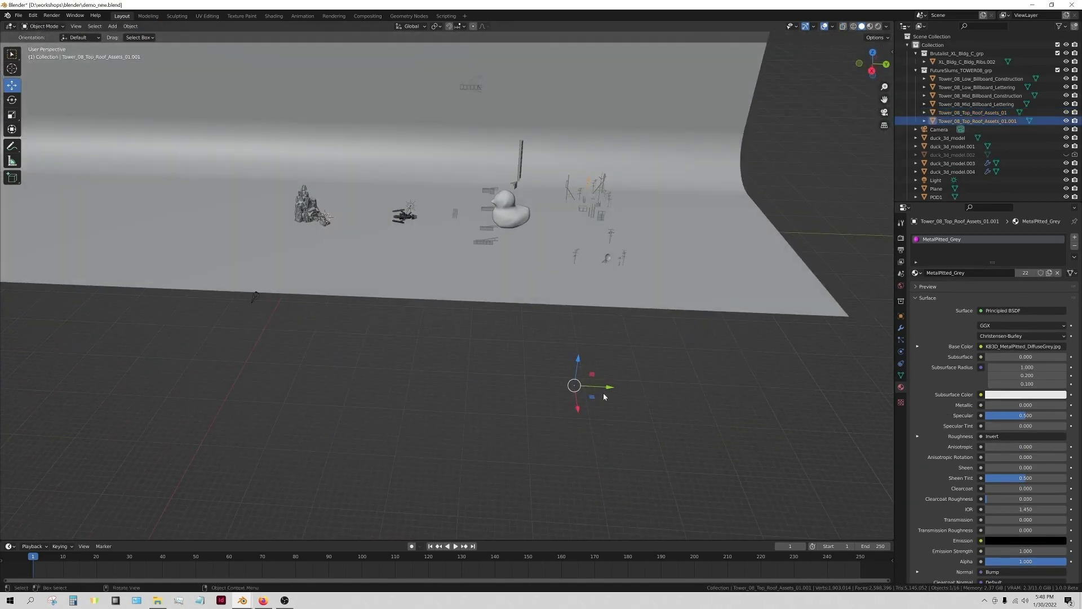
{"action": "left_click_drag", "start_coordinate": [604, 386], "coordinate": [369, 376]}
{"action": "middle_click_drag", "start_coordinate": [457, 187], "coordinate": [398, 208]}
{"action": "left_click_drag", "start_coordinate": [394, 334], "coordinate": [395, 361]}
{"action": "left_click", "coordinate": [396, 362]}
Set the antenna's origin to its geometry and shift it slightly along Y beside the blocky duck.
{"action": "left_click", "coordinate": [126, 28]}
{"action": "mouse_move", "coordinate": [143, 44]}
{"action": "left_click", "coordinate": [236, 54]}
{"action": "scroll", "coordinate": [362, 168], "scroll_direction": "up", "scroll_amount": 5}
{"action": "middle_click_drag", "start_coordinate": [362, 168], "coordinate": [445, 312], "text": "shift"}
{"action": "scroll", "coordinate": [445, 313], "scroll_direction": "up", "scroll_amount": 5}
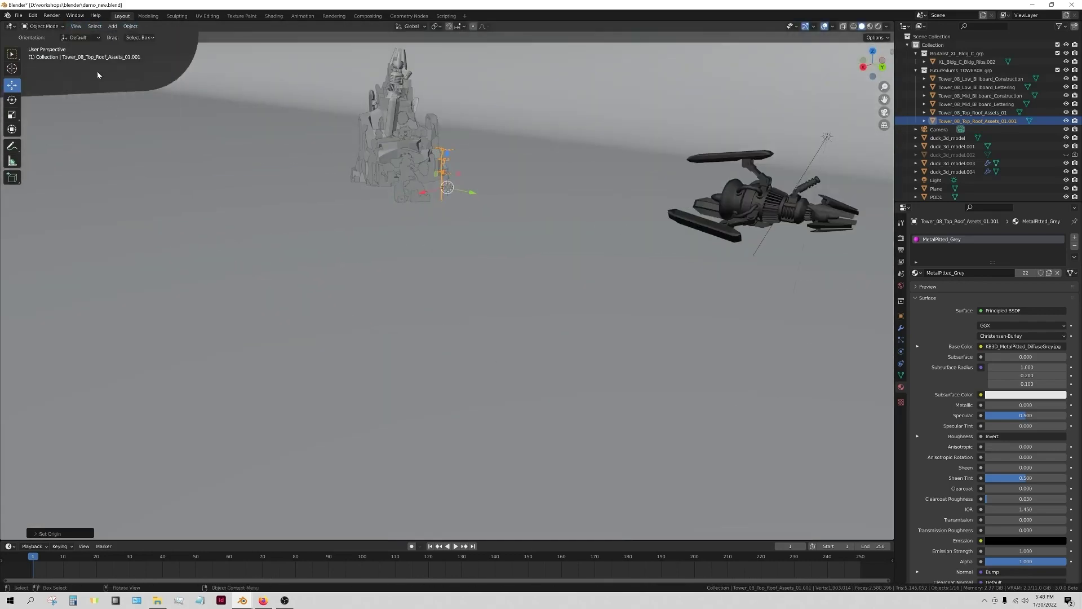
{"action": "scroll", "coordinate": [440, 237], "scroll_direction": "up", "scroll_amount": 5}
{"action": "middle_click_drag", "start_coordinate": [439, 236], "coordinate": [451, 282], "text": "shift"}
{"action": "left_click_drag", "start_coordinate": [478, 322], "coordinate": [586, 322]}
{"action": "scroll", "coordinate": [507, 293], "scroll_direction": "down", "scroll_amount": 7}
{"action": "middle_click_drag", "start_coordinate": [394, 248], "coordinate": [361, 304]}
Delete the spare POD1 model and the small ribs piece on the floor.
{"action": "left_click", "coordinate": [372, 287]}
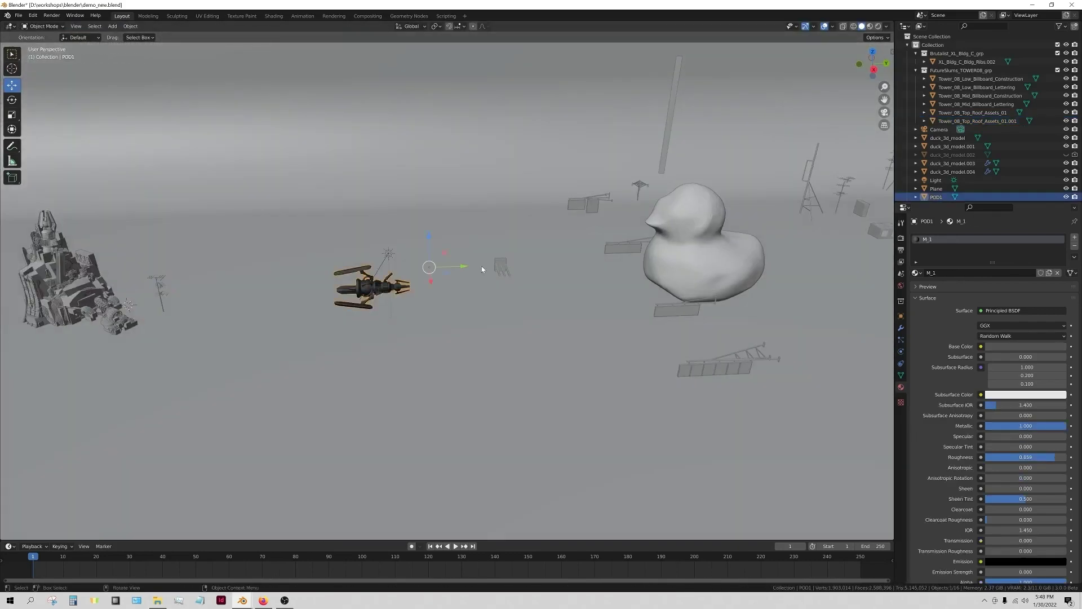
{"action": "key", "text": "Delete"}
{"action": "left_click", "coordinate": [500, 267]}
{"action": "key", "text": "Delete"}
Separate the selected front billboard from the low billboard construction and lettering objects.
{"action": "middle_click_drag", "start_coordinate": [529, 290], "coordinate": [508, 316]}
{"action": "left_click", "coordinate": [492, 343]}
{"action": "left_click", "coordinate": [501, 331], "text": "shift"}
{"action": "key", "text": "Tab"}
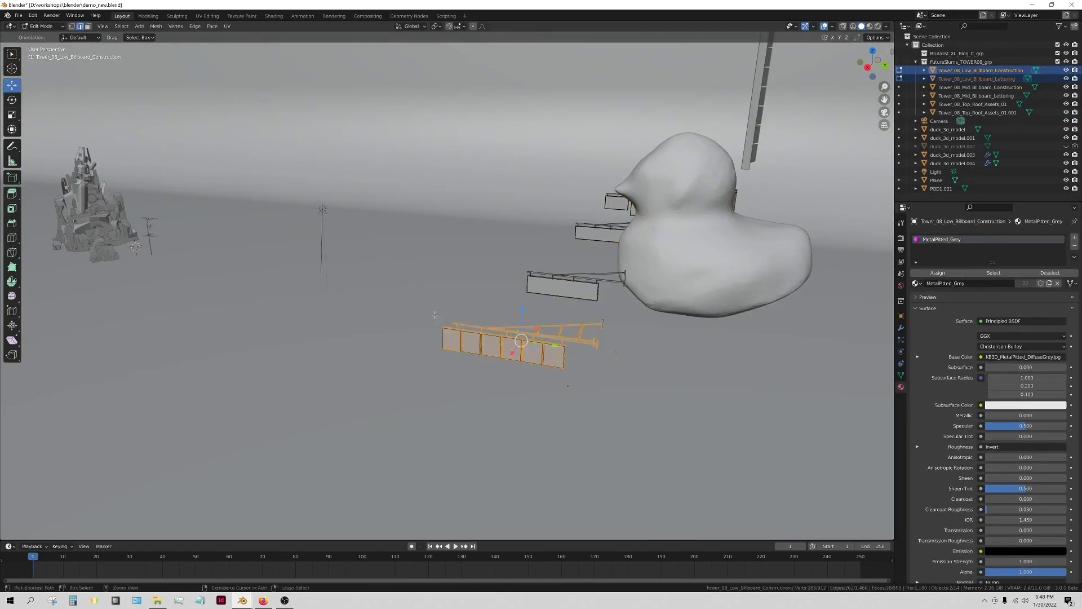
{"action": "left_click", "coordinate": [151, 26]}
{"action": "mouse_move", "coordinate": [164, 103]}
{"action": "left_click", "coordinate": [244, 103]}
{"action": "left_click", "coordinate": [43, 27]}
{"action": "left_click", "coordinate": [44, 37]}
{"action": "scroll", "coordinate": [472, 316], "scroll_direction": "down", "scroll_amount": 4}
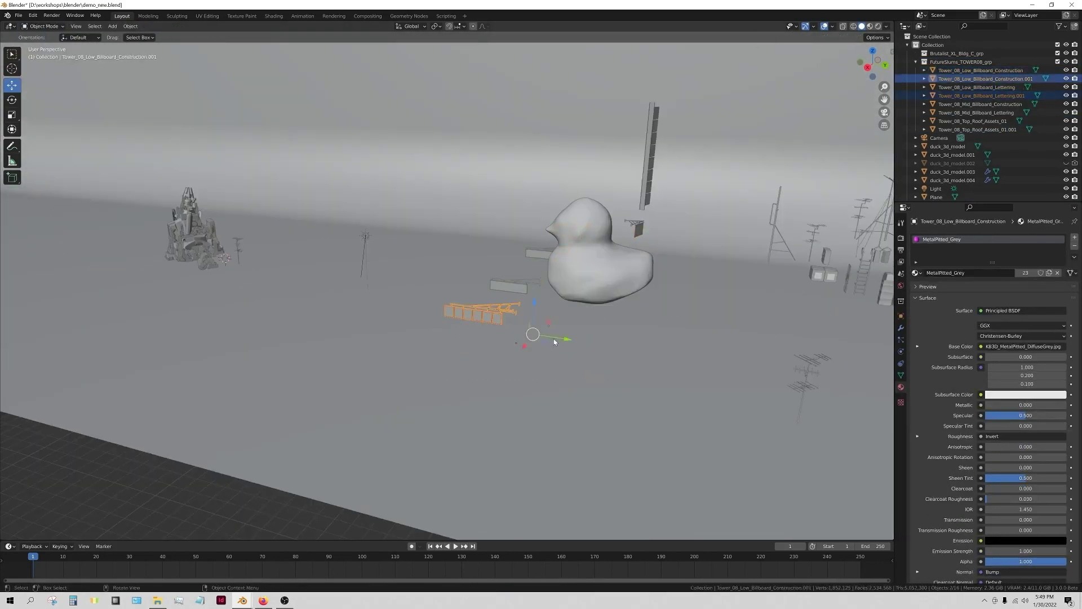
Add the low billboard lettering to the selection and separate the front billboard's frame and panels from the combined meshes.
{"action": "scroll", "coordinate": [436, 328], "scroll_direction": "up", "scroll_amount": 5}
{"action": "middle_click_drag", "start_coordinate": [381, 340], "coordinate": [137, 317], "text": "shift"}
{"action": "left_click", "coordinate": [331, 295], "text": "shift"}
{"action": "scroll", "coordinate": [326, 293], "scroll_direction": "down", "scroll_amount": 2}
{"action": "left_click", "coordinate": [43, 27]}
{"action": "left_click", "coordinate": [43, 47]}
{"action": "middle_click_drag", "start_coordinate": [214, 243], "coordinate": [369, 300], "text": "shift"}
{"action": "middle_click_drag", "start_coordinate": [370, 300], "coordinate": [211, 247]}
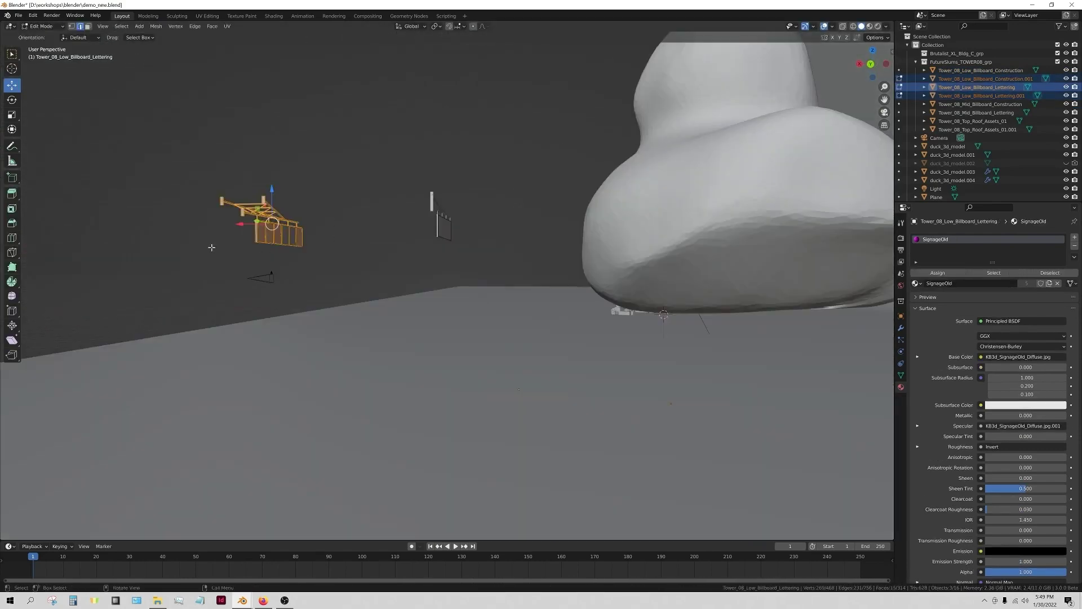
{"action": "left_click", "coordinate": [842, 26]}
{"action": "left_click_drag", "start_coordinate": [323, 253], "coordinate": [205, 170]}
{"action": "left_click", "coordinate": [155, 26]}
{"action": "mouse_move", "coordinate": [172, 102]}
{"action": "left_click", "coordinate": [247, 100]}
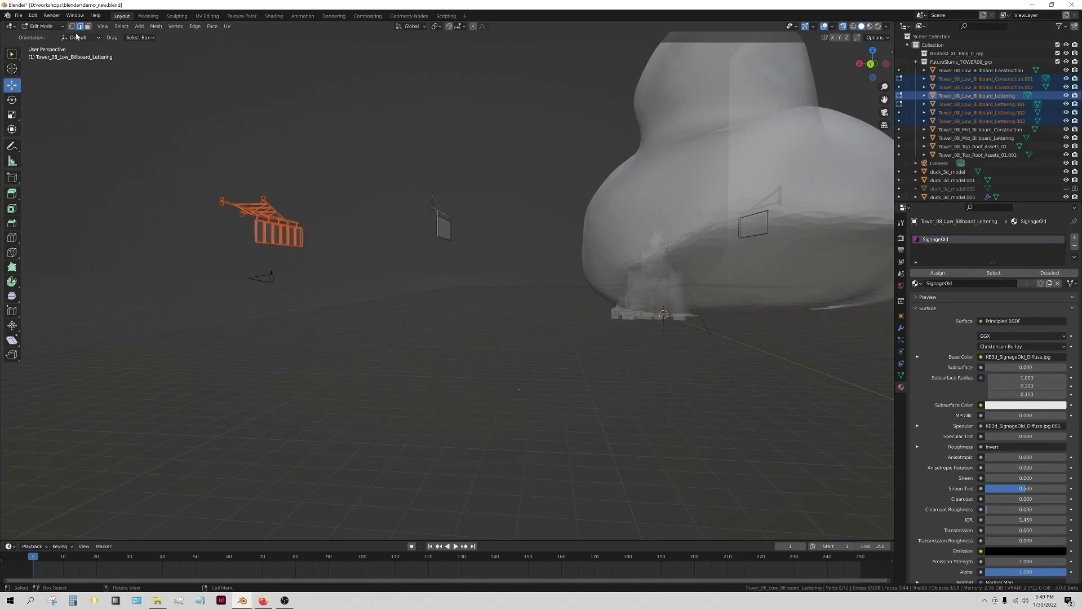
{"action": "left_click", "coordinate": [43, 26]}
{"action": "left_click", "coordinate": [44, 37]}
Box-select the separated front billboard pieces and join them into one object.
{"action": "middle_click_drag", "start_coordinate": [197, 169], "coordinate": [258, 183]}
{"action": "left_click", "coordinate": [842, 27]}
{"action": "middle_click_drag", "start_coordinate": [713, 211], "coordinate": [455, 168], "text": "shift"}
{"action": "left_click", "coordinate": [431, 283]}
{"action": "middle_click_drag", "start_coordinate": [431, 283], "coordinate": [418, 265]}
{"action": "left_click", "coordinate": [842, 27]}
{"action": "left_click_drag", "start_coordinate": [295, 224], "coordinate": [210, 117]}
{"action": "left_click", "coordinate": [842, 26]}
{"action": "middle_click_drag", "start_coordinate": [628, 367], "coordinate": [663, 382]}
{"action": "key", "text": "ctrl+j"}
Move the joined billboard next to the blocky duck and set its origin to its geometry.
{"action": "middle_click_drag", "start_coordinate": [402, 236], "coordinate": [452, 248]}
{"action": "key", "text": "g"}
{"action": "left_click", "coordinate": [444, 168]}
{"action": "left_click", "coordinate": [131, 26]}
{"action": "mouse_move", "coordinate": [144, 45]}
{"action": "left_click", "coordinate": [234, 54]}
{"action": "mouse_move", "coordinate": [308, 239]}
{"action": "middle_mouse_down"}
{"action": "mouse_move", "coordinate": [348, 194]}
{"action": "mouse_move", "coordinate": [304, 220]}
{"action": "middle_mouse_up"}
{"action": "key", "text": "g"}
{"action": "left_click", "coordinate": [249, 173]}
Separate the pair of tall vent boxes, including their linked geometry, from Tower_08_Top_Roof_Assets_01.
{"action": "middle_click_drag", "start_coordinate": [467, 232], "coordinate": [409, 270]}
{"action": "scroll", "coordinate": [301, 193], "scroll_direction": "up", "scroll_amount": 4}
{"action": "middle_click_drag", "start_coordinate": [485, 214], "coordinate": [361, 164], "text": "shift"}
{"action": "left_click", "coordinate": [554, 290]}
{"action": "middle_click_drag", "start_coordinate": [662, 338], "coordinate": [433, 378]}
{"action": "scroll", "coordinate": [599, 356], "scroll_direction": "up", "scroll_amount": 3}
{"action": "key", "text": "Tab"}
{"action": "scroll", "coordinate": [434, 381], "scroll_direction": "up", "scroll_amount": 3}
{"action": "left_click", "coordinate": [843, 27]}
{"action": "middle_click_drag", "start_coordinate": [564, 271], "coordinate": [482, 395]}
{"action": "left_click_drag", "start_coordinate": [506, 390], "coordinate": [435, 295]}
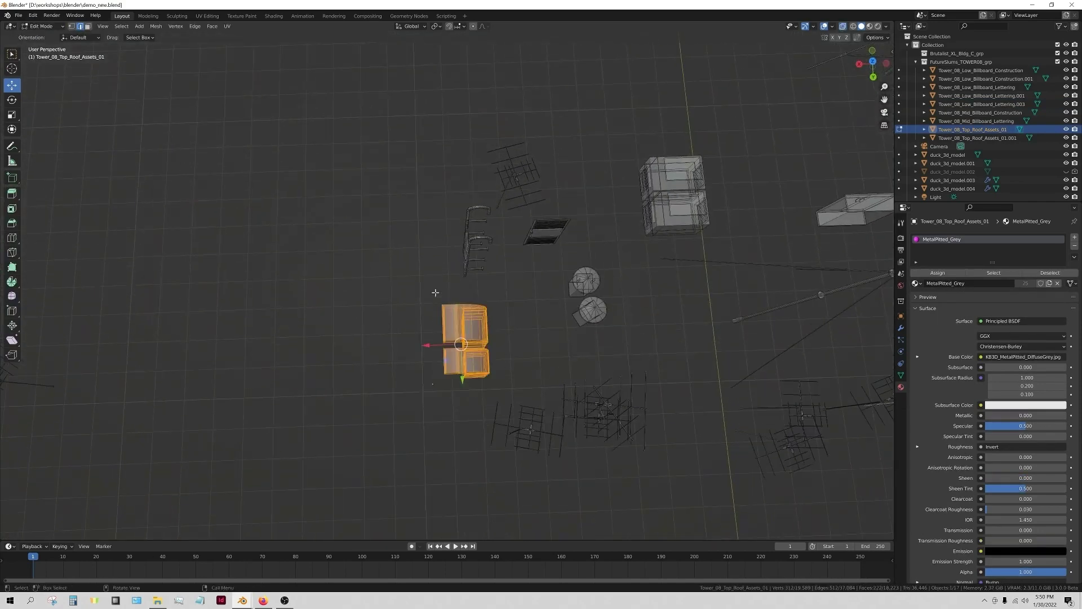
{"action": "key", "text": "ctrl+l"}
{"action": "scroll", "coordinate": [426, 300], "scroll_direction": "down", "scroll_amount": 1}
{"action": "middle_click_drag", "start_coordinate": [426, 299], "coordinate": [479, 208]}
{"action": "left_click", "coordinate": [155, 26]}
{"action": "mouse_move", "coordinate": [172, 102]}
{"action": "left_click", "coordinate": [248, 104]}
{"action": "key", "text": "Tab"}
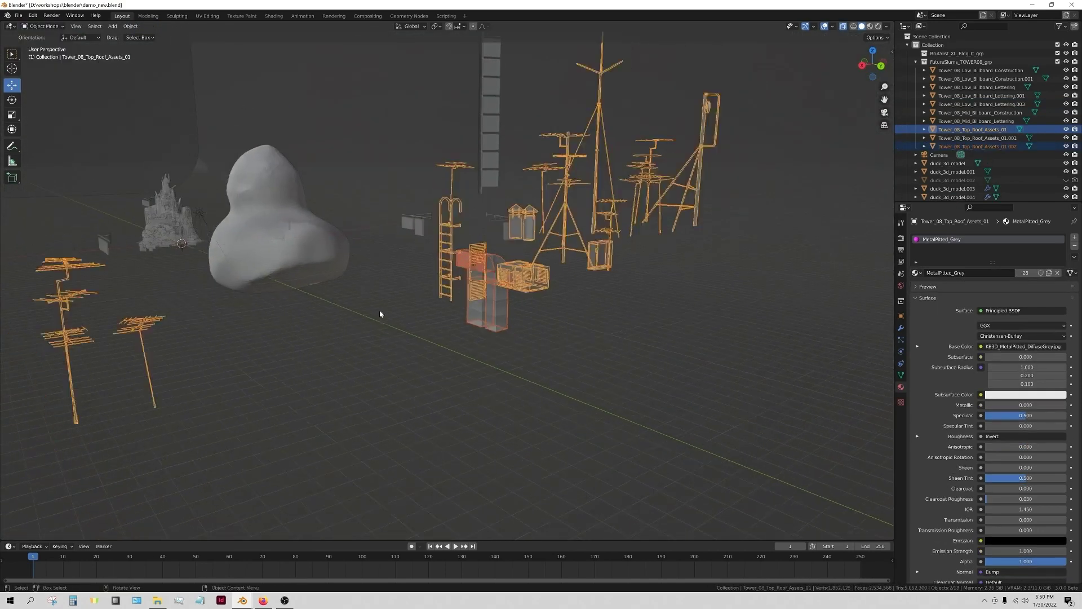
Move the separated vent boxes about 67 m along Y toward the blocky duck.
{"action": "scroll", "coordinate": [383, 281], "scroll_direction": "down", "scroll_amount": 4}
{"action": "key", "text": "alt+z"}
{"action": "middle_click_drag", "start_coordinate": [386, 255], "coordinate": [396, 283]}
{"action": "left_click", "coordinate": [464, 296]}
{"action": "scroll", "coordinate": [479, 316], "scroll_direction": "down", "scroll_amount": 5}
{"action": "middle_click_drag", "start_coordinate": [512, 355], "coordinate": [572, 336]}
{"action": "key", "text": "g"}
{"action": "key", "text": "y"}
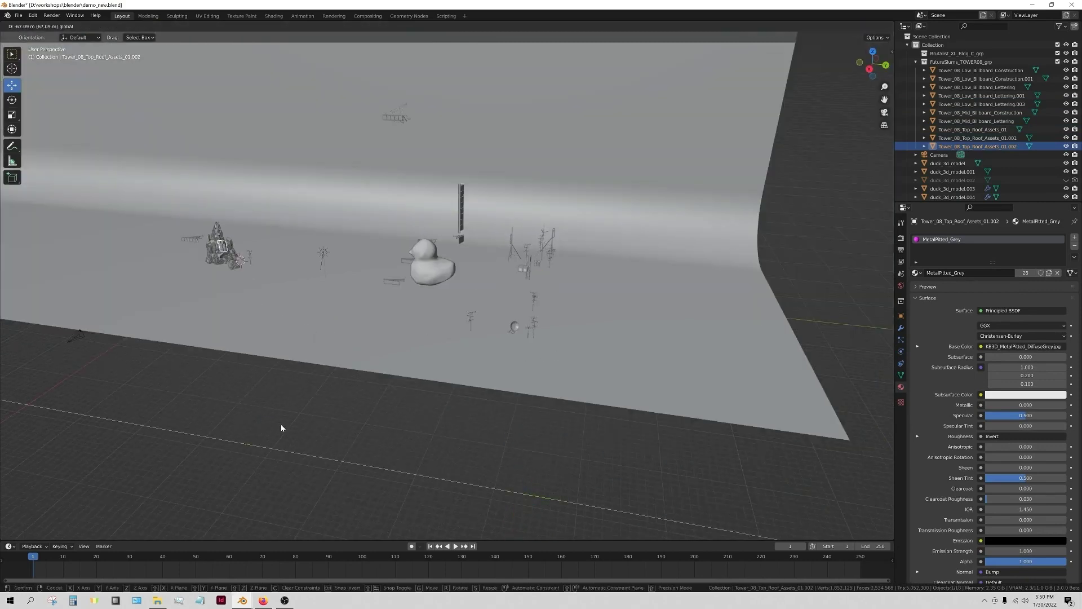
{"action": "left_click", "coordinate": [279, 428]}
Move the vent boxes along X to the blocky duck's tail and set their origin to their geometry.
{"action": "middle_click_drag", "start_coordinate": [279, 428], "coordinate": [220, 448]}
{"action": "key", "text": "g"}
{"action": "key", "text": "x"}
{"action": "left_click", "coordinate": [62, 135]}
{"action": "left_click", "coordinate": [130, 27]}
{"action": "mouse_move", "coordinate": [158, 45]}
{"action": "left_click", "coordinate": [242, 53]}
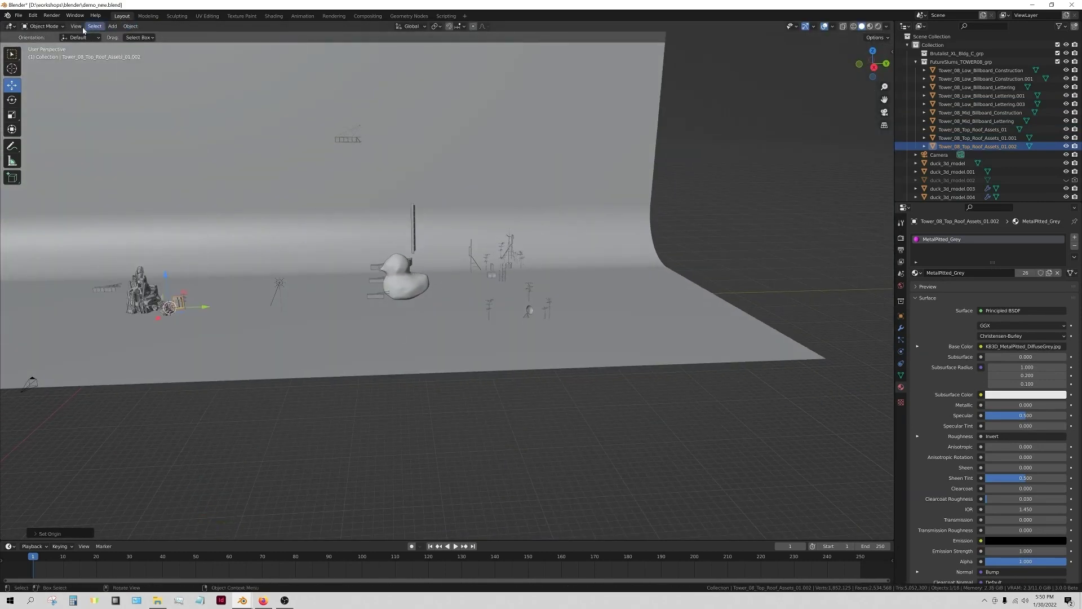
Inspect the blocky duck's base from several angles and compare it with the last render.
{"action": "key", "text": "KP_Decimal"}
{"action": "scroll", "coordinate": [409, 281], "scroll_direction": "down", "scroll_amount": 2}
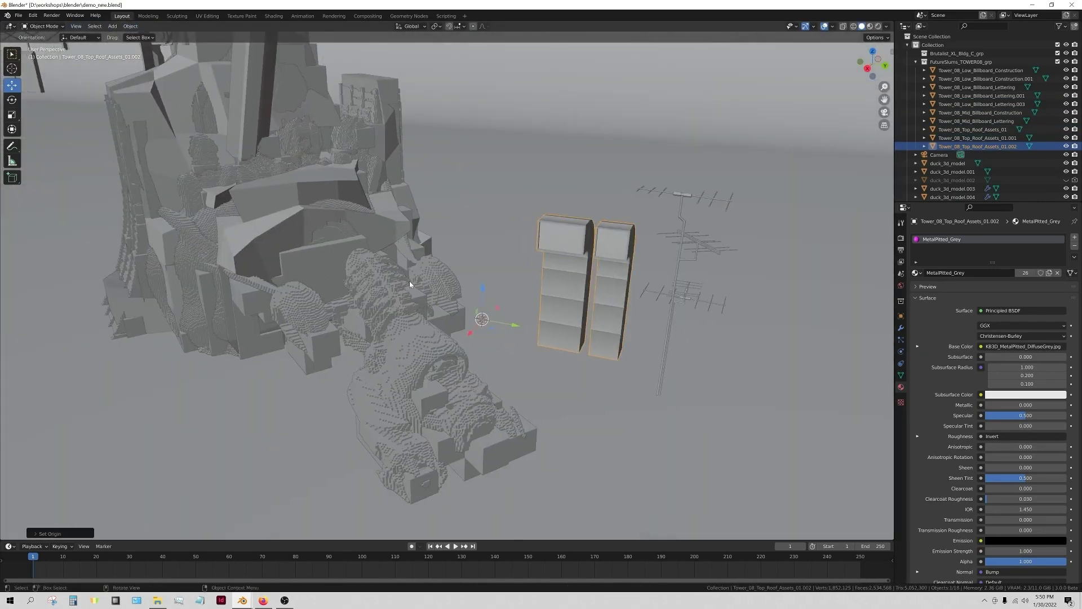
{"action": "scroll", "coordinate": [410, 283], "scroll_direction": "down", "scroll_amount": 3}
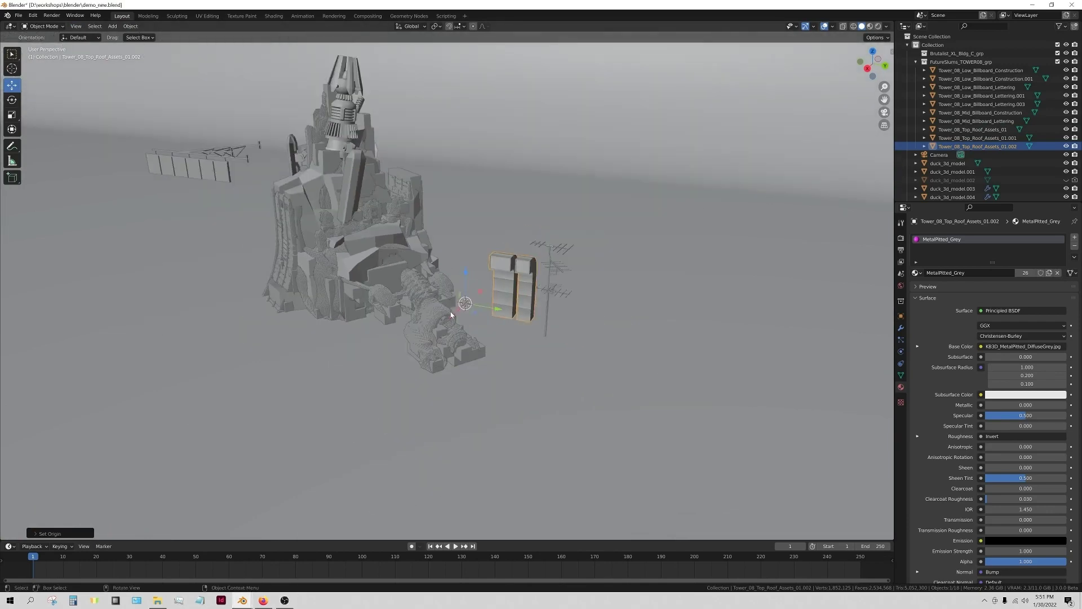
{"action": "scroll", "coordinate": [467, 294], "scroll_direction": "down", "scroll_amount": 2}
{"action": "mouse_move", "coordinate": [481, 269]}
{"action": "middle_mouse_down"}
{"action": "mouse_move", "coordinate": [506, 255]}
{"action": "mouse_move", "coordinate": [476, 264]}
{"action": "middle_mouse_up"}
{"action": "scroll", "coordinate": [426, 303], "scroll_direction": "up", "scroll_amount": 5}
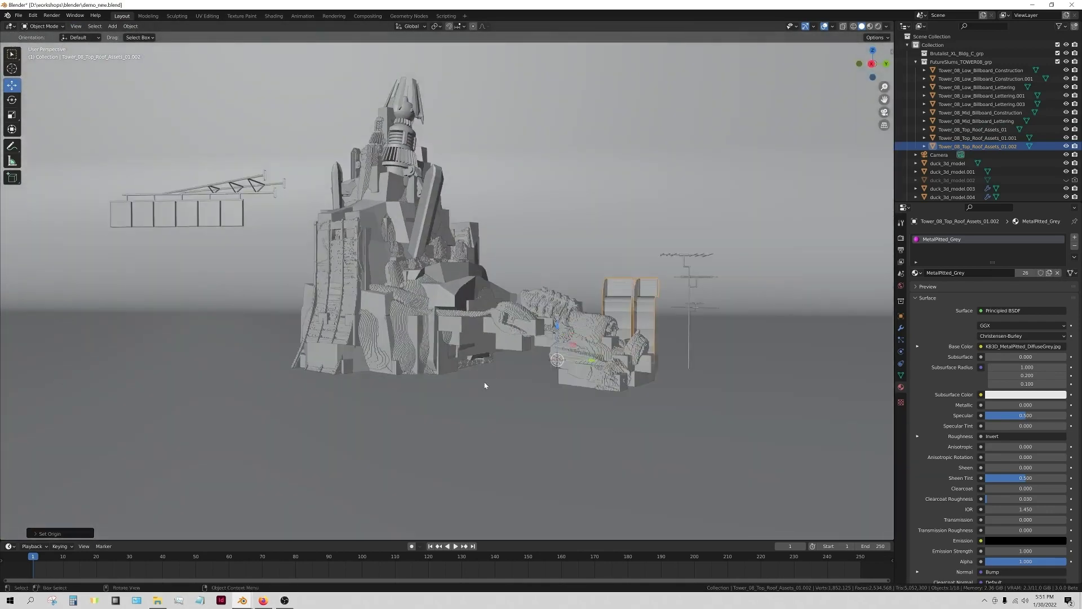
{"action": "scroll", "coordinate": [481, 372], "scroll_direction": "up", "scroll_amount": 8}
{"action": "key", "text": "F11"}
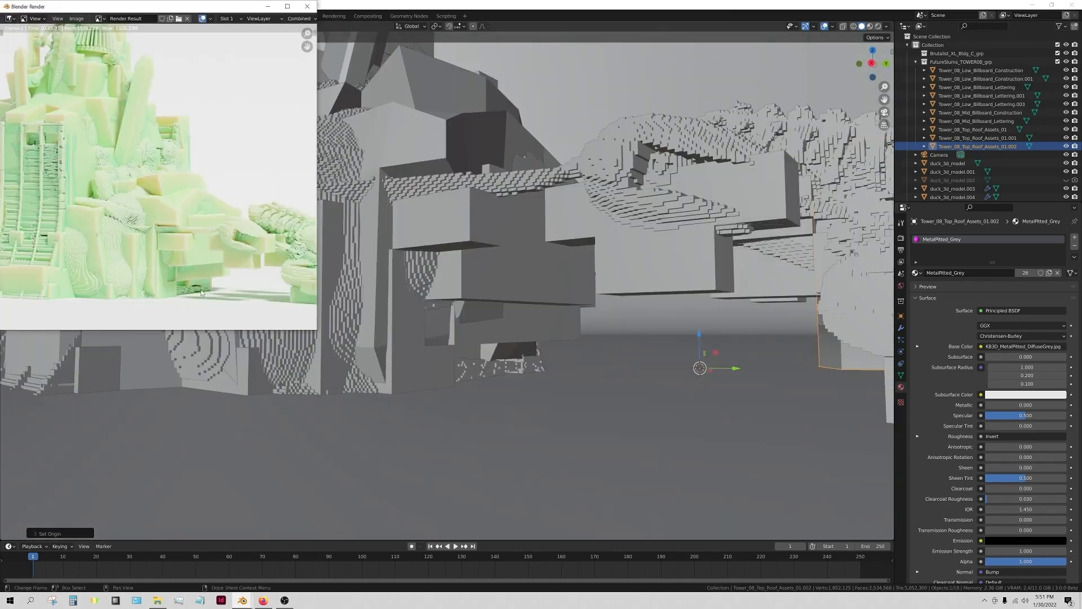
{"action": "scroll", "coordinate": [183, 286], "scroll_direction": "down", "scroll_amount": 3}
{"action": "left_click", "coordinate": [269, 6]}
{"action": "scroll", "coordinate": [369, 310], "scroll_direction": "down", "scroll_amount": 4}
{"action": "middle_click_drag", "start_coordinate": [374, 316], "coordinate": [398, 333]}
{"action": "left_click", "coordinate": [284, 600]}
{"action": "left_click", "coordinate": [638, 147]}
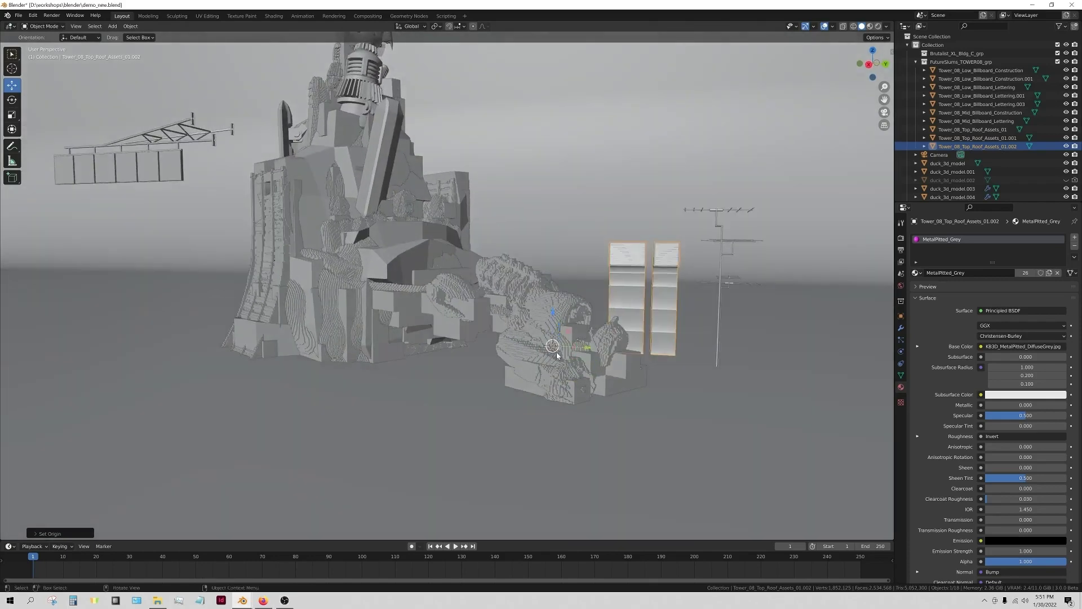
Duplicate the Remesh-block duck duck_3d_model.004 and place the copy slightly lower at the base.
{"action": "scroll", "coordinate": [397, 334], "scroll_direction": "up", "scroll_amount": 2}
{"action": "left_click", "coordinate": [397, 336]}
{"action": "scroll", "coordinate": [397, 335], "scroll_direction": "down", "scroll_amount": 3}
{"action": "left_click", "coordinate": [901, 328]}
{"action": "scroll", "coordinate": [552, 327], "scroll_direction": "up", "scroll_amount": 1}
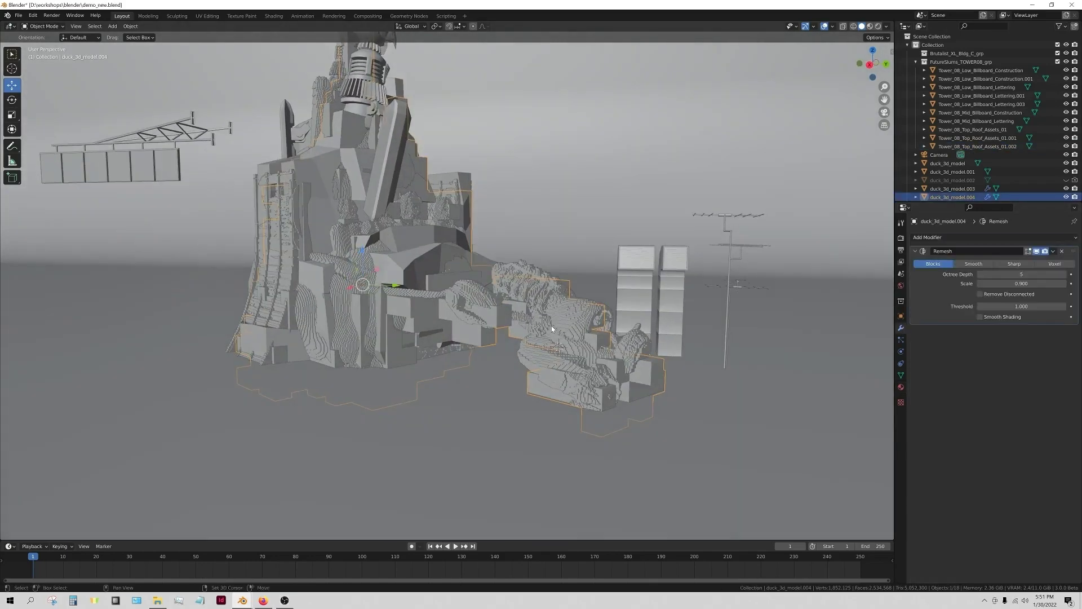
{"action": "key", "text": "shift+d"}
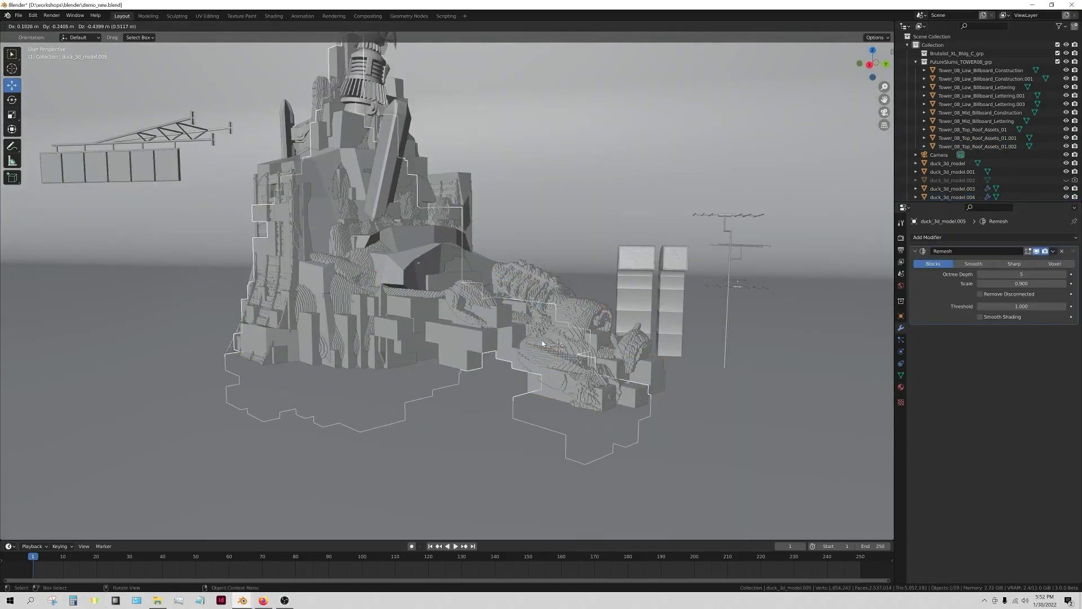
{"action": "left_click", "coordinate": [543, 387]}
Fine-tune the duplicated blocky duck's position so its blocks fill in the base around the body and tail.
{"action": "left_click_drag", "start_coordinate": [339, 355], "coordinate": [349, 351]}
{"action": "left_click_drag", "start_coordinate": [362, 312], "coordinate": [362, 310]}
{"action": "mouse_move", "coordinate": [362, 310]}
{"action": "middle_mouse_down"}
{"action": "mouse_move", "coordinate": [368, 280]}
{"action": "mouse_move", "coordinate": [367, 308]}
{"action": "middle_mouse_up"}
{"action": "left_click_drag", "start_coordinate": [367, 308], "coordinate": [374, 316]}
{"action": "middle_click_drag", "start_coordinate": [374, 316], "coordinate": [321, 361]}
Move the antenna from beside the duck's tail up to the ledge next to the duck's upper tower.
{"action": "left_click", "coordinate": [685, 380]}
{"action": "left_click_drag", "start_coordinate": [665, 382], "coordinate": [468, 310]}
{"action": "middle_click_drag", "start_coordinate": [468, 310], "coordinate": [443, 336]}
{"action": "left_click_drag", "start_coordinate": [445, 337], "coordinate": [503, 274]}
{"action": "middle_click_drag", "start_coordinate": [502, 305], "coordinate": [481, 294]}
{"action": "left_click_drag", "start_coordinate": [481, 223], "coordinate": [356, 217]}
{"action": "scroll", "coordinate": [366, 250], "scroll_direction": "up", "scroll_amount": 3}
{"action": "middle_click_drag", "start_coordinate": [366, 249], "coordinate": [461, 363], "text": "shift"}
Assign the seafoam material to the antenna.
{"action": "left_click", "coordinate": [901, 387]}
{"action": "left_click", "coordinate": [917, 272]}
{"action": "left_click", "coordinate": [936, 355]}
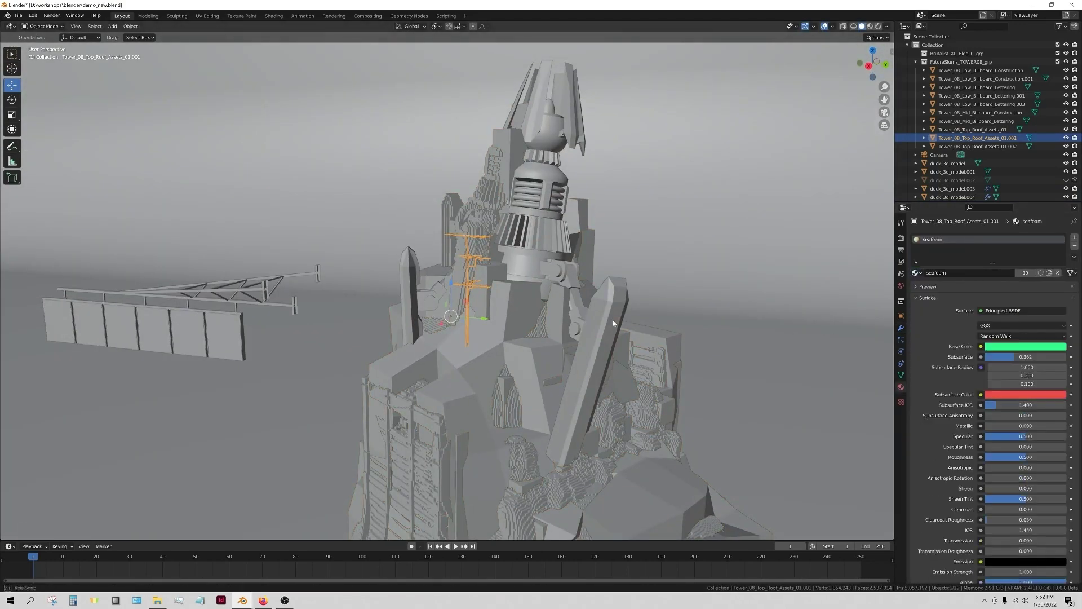
Nudge the antenna into place on the ledge, checking its placement from several angles.
{"action": "middle_click_drag", "start_coordinate": [445, 316], "coordinate": [361, 318]}
{"action": "left_click_drag", "start_coordinate": [355, 315], "coordinate": [351, 313]}
{"action": "middle_click_drag", "start_coordinate": [429, 321], "coordinate": [544, 332]}
{"action": "left_click_drag", "start_coordinate": [555, 341], "coordinate": [546, 345]}
{"action": "middle_click_drag", "start_coordinate": [542, 344], "coordinate": [470, 338]}
{"action": "left_click_drag", "start_coordinate": [465, 342], "coordinate": [461, 342]}
{"action": "middle_click_drag", "start_coordinate": [507, 332], "coordinate": [465, 364]}
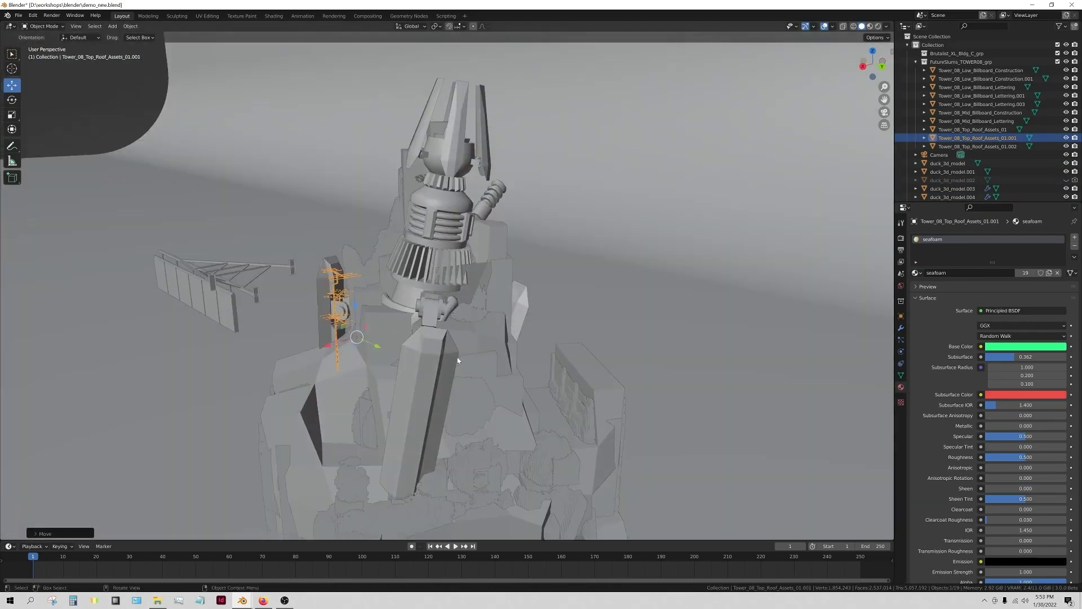
Duplicate the antenna onto the ledge on the tower's tail side, rotating the copy and scaling it to about 0.71.
{"action": "key", "text": "shift+d"}
{"action": "left_click", "coordinate": [682, 378]}
{"action": "middle_click_drag", "start_coordinate": [682, 378], "coordinate": [727, 327]}
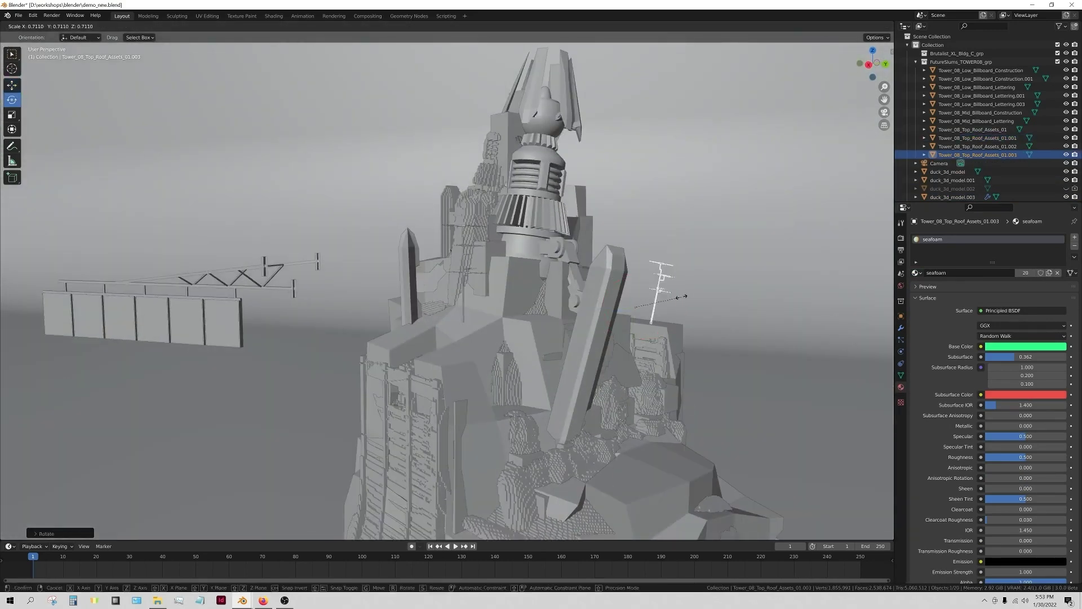
Duplicate the smaller antenna again, rotate the copy and set it beside the first one on the same ledge.
{"action": "key", "text": "shift+d"}
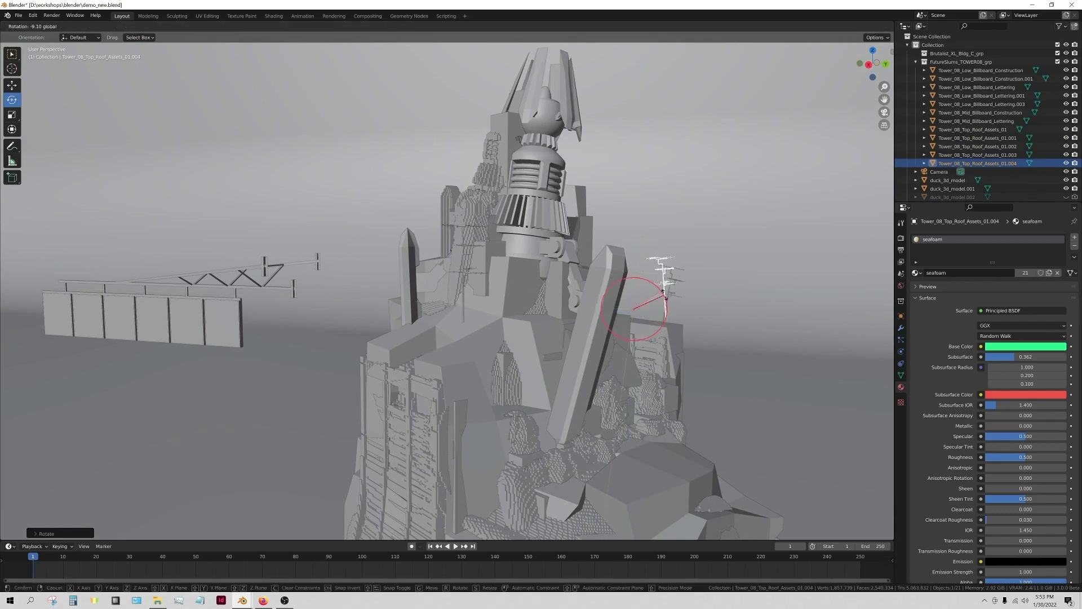
{"action": "left_click_drag", "start_coordinate": [633, 299], "coordinate": [623, 302]}
{"action": "middle_click_drag", "start_coordinate": [623, 301], "coordinate": [511, 330]}
{"action": "left_click_drag", "start_coordinate": [510, 330], "coordinate": [502, 331]}
{"action": "middle_click_drag", "start_coordinate": [501, 331], "coordinate": [609, 307]}
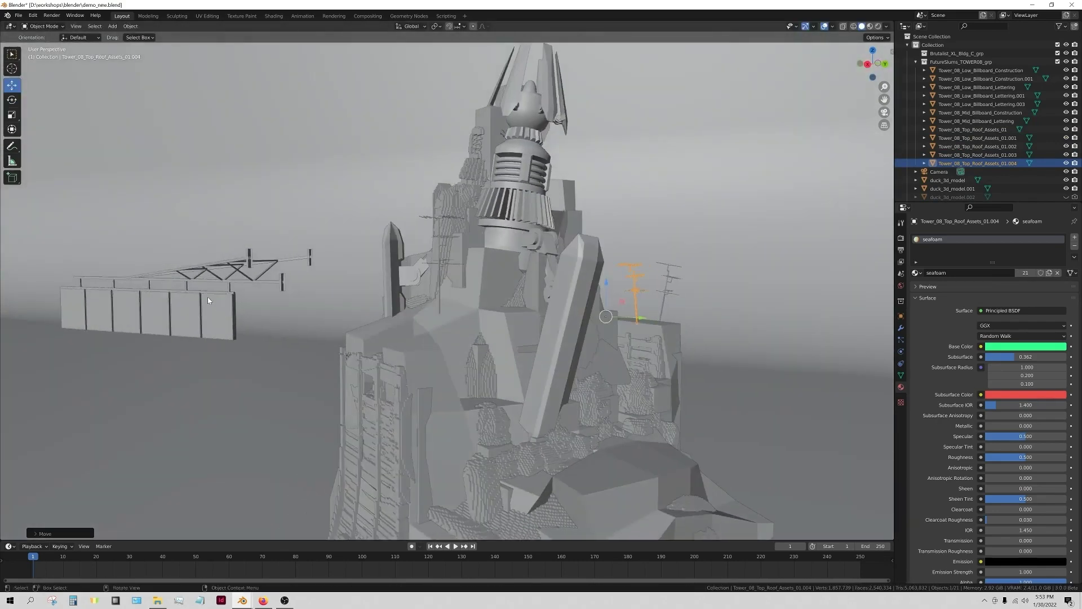
Move the billboard toward the duck's tower, then rotate and scale it to fit against the wall.
{"action": "left_click", "coordinate": [209, 297]}
{"action": "middle_click_drag", "start_coordinate": [209, 297], "coordinate": [276, 301]}
{"action": "left_click_drag", "start_coordinate": [300, 305], "coordinate": [403, 323]}
{"action": "middle_click_drag", "start_coordinate": [389, 327], "coordinate": [449, 366]}
{"action": "left_click_drag", "start_coordinate": [449, 365], "coordinate": [408, 347]}
{"action": "key", "text": "r"}
{"action": "key", "text": "s"}
{"action": "left_click", "coordinate": [463, 417]}
{"action": "middle_click_drag", "start_coordinate": [462, 417], "coordinate": [423, 389]}
{"action": "left_click", "coordinate": [12, 85]}
{"action": "left_click_drag", "start_coordinate": [390, 368], "coordinate": [369, 347]}
Scale down the pair of tall vent boxes standing behind the duck's tail.
{"action": "scroll", "coordinate": [565, 381], "scroll_direction": "down", "scroll_amount": 5}
{"action": "middle_click_drag", "start_coordinate": [566, 381], "coordinate": [597, 389]}
{"action": "left_click", "coordinate": [743, 361]}
{"action": "scroll", "coordinate": [677, 350], "scroll_direction": "up", "scroll_amount": 5}
{"action": "middle_click_drag", "start_coordinate": [676, 350], "coordinate": [597, 344], "text": "shift"}
{"action": "key", "text": "s"}
{"action": "left_click", "coordinate": [571, 308]}
{"action": "scroll", "coordinate": [563, 315], "scroll_direction": "down", "scroll_amount": 4}
{"action": "scroll", "coordinate": [563, 332], "scroll_direction": "up", "scroll_amount": 4}
Move the vent boxes over the tail's stepped blocks and rescale them to suit the blocks.
{"action": "left_click_drag", "start_coordinate": [561, 337], "coordinate": [367, 454]}
{"action": "middle_click_drag", "start_coordinate": [406, 440], "coordinate": [431, 462]}
{"action": "left_click_drag", "start_coordinate": [420, 358], "coordinate": [421, 282]}
{"action": "left_click_drag", "start_coordinate": [400, 364], "coordinate": [445, 381]}
{"action": "key", "text": "s"}
{"action": "left_click", "coordinate": [412, 383]}
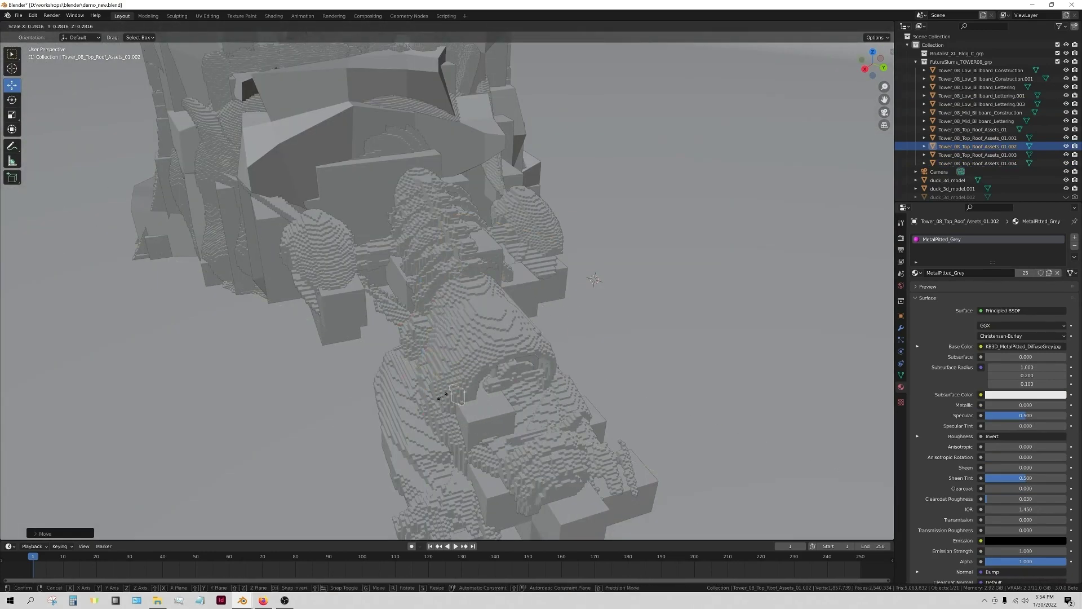
Position the vent boxes on top of the protruding block on the duck's tail.
{"action": "key", "text": "g"}
{"action": "left_click", "coordinate": [492, 414]}
{"action": "scroll", "coordinate": [493, 415], "scroll_direction": "up", "scroll_amount": 2}
{"action": "key", "text": "g"}
{"action": "left_click", "coordinate": [491, 437]}
{"action": "middle_click_drag", "start_coordinate": [490, 438], "coordinate": [474, 350], "text": "shift"}
{"action": "key", "text": "g"}
{"action": "left_click", "coordinate": [479, 354]}
{"action": "left_click_drag", "start_coordinate": [479, 354], "coordinate": [527, 301]}
Duplicate the vent boxes and place the copy off the tail's outer side.
{"action": "left_click", "coordinate": [12, 99]}
{"action": "key", "text": "shift+d"}
{"action": "left_click", "coordinate": [302, 319]}
Rescale and seat the original vent boxes on the tail block, and assign them the seafoam material.
{"action": "left_click", "coordinate": [459, 333]}
{"action": "key", "text": "s"}
{"action": "left_click", "coordinate": [553, 294]}
{"action": "left_click", "coordinate": [12, 85]}
{"action": "left_click_drag", "start_coordinate": [418, 328], "coordinate": [375, 368]}
{"action": "left_click", "coordinate": [917, 273]}
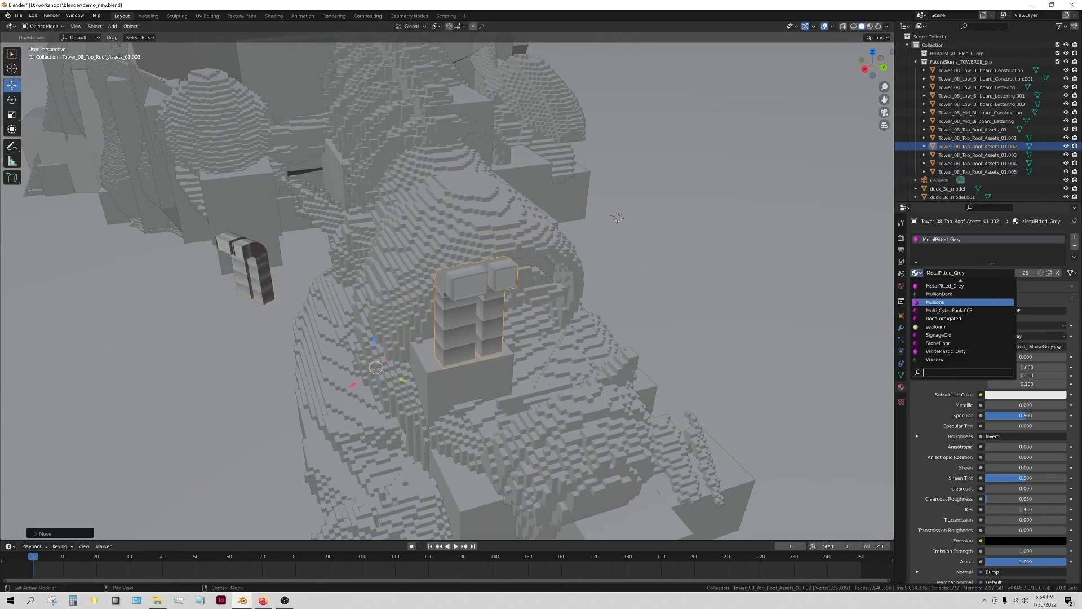
{"action": "left_click", "coordinate": [953, 327]}
Raise and reposition the duplicated blocky duck duck_3d_model.005 so its blocks bridge the body and tail at ground level.
{"action": "middle_click_drag", "start_coordinate": [557, 405], "coordinate": [499, 333]}
{"action": "scroll", "coordinate": [500, 332], "scroll_direction": "up", "scroll_amount": 4}
{"action": "left_click", "coordinate": [521, 256]}
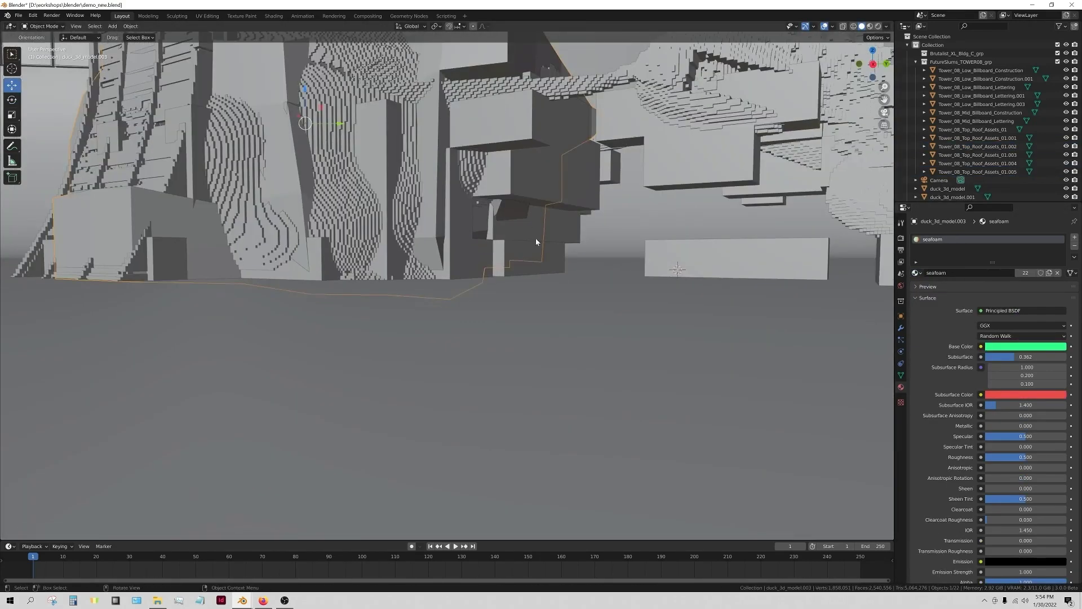
{"action": "left_click_drag", "start_coordinate": [305, 252], "coordinate": [308, 228]}
{"action": "scroll", "coordinate": [498, 319], "scroll_direction": "down", "scroll_amount": 3}
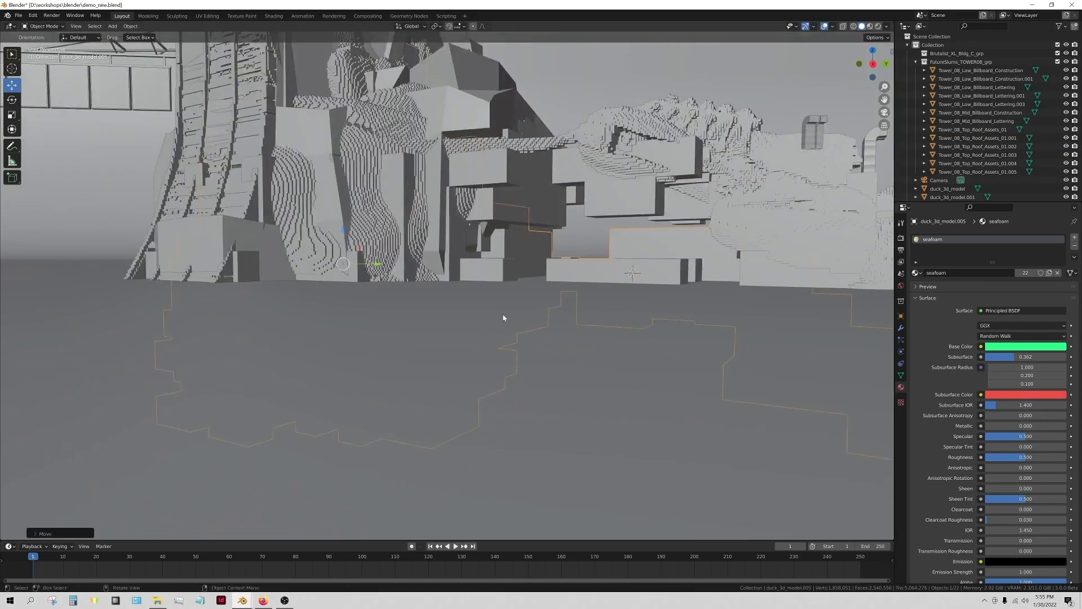
{"action": "middle_click_drag", "start_coordinate": [497, 319], "coordinate": [478, 331]}
{"action": "scroll", "coordinate": [312, 269], "scroll_direction": "down", "scroll_amount": 3}
{"action": "middle_click_drag", "start_coordinate": [312, 269], "coordinate": [360, 293]}
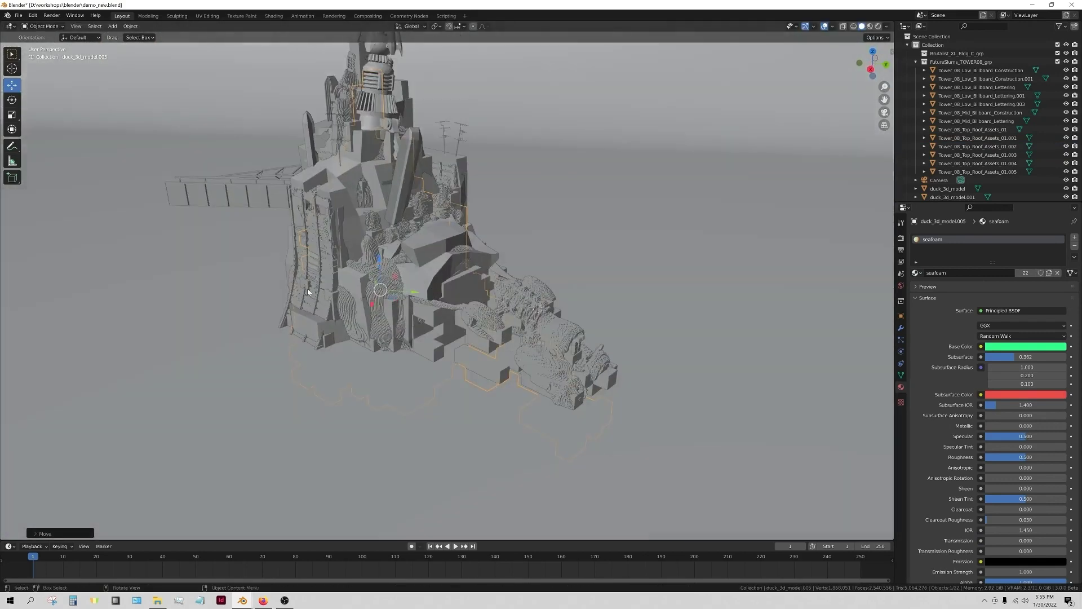
{"action": "key", "text": "g"}
{"action": "left_click", "coordinate": [377, 307]}
Check the assembled duck up close and save the scene file.
{"action": "scroll", "coordinate": [395, 338], "scroll_direction": "up", "scroll_amount": 4}
{"action": "middle_click_drag", "start_coordinate": [394, 338], "coordinate": [444, 351]}
{"action": "scroll", "coordinate": [445, 351], "scroll_direction": "down", "scroll_amount": 4}
{"action": "left_click", "coordinate": [445, 349]}
{"action": "key", "text": "ctrl+s"}
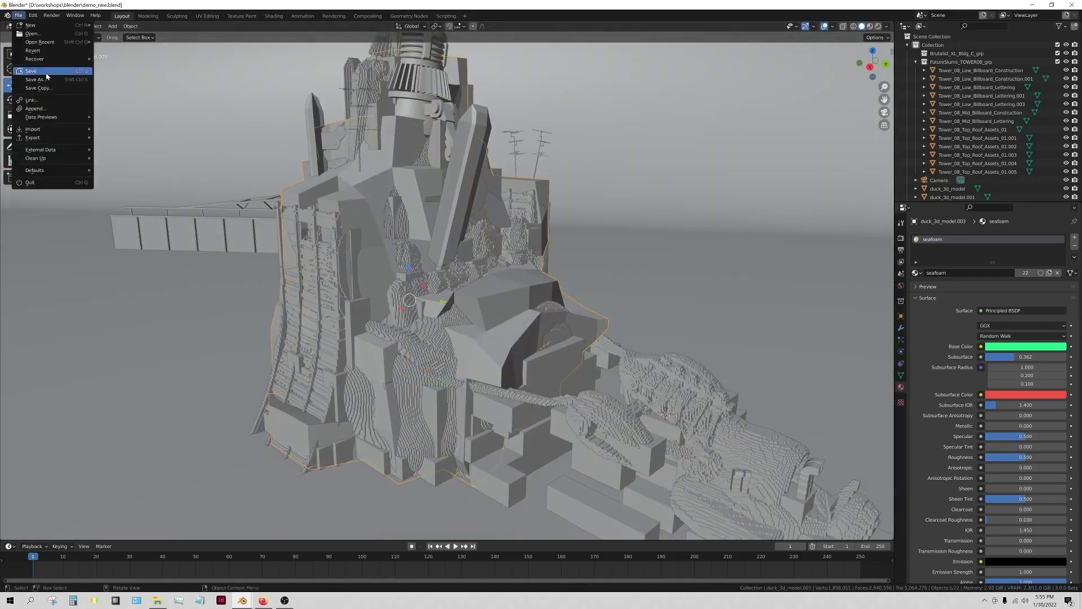
Scale the billboard down to fit inside the camera frame and set the camera's Z rotation to 91°.
{"action": "scroll", "coordinate": [439, 338], "scroll_direction": "down", "scroll_amount": 1}
{"action": "key", "text": "KP_0"}
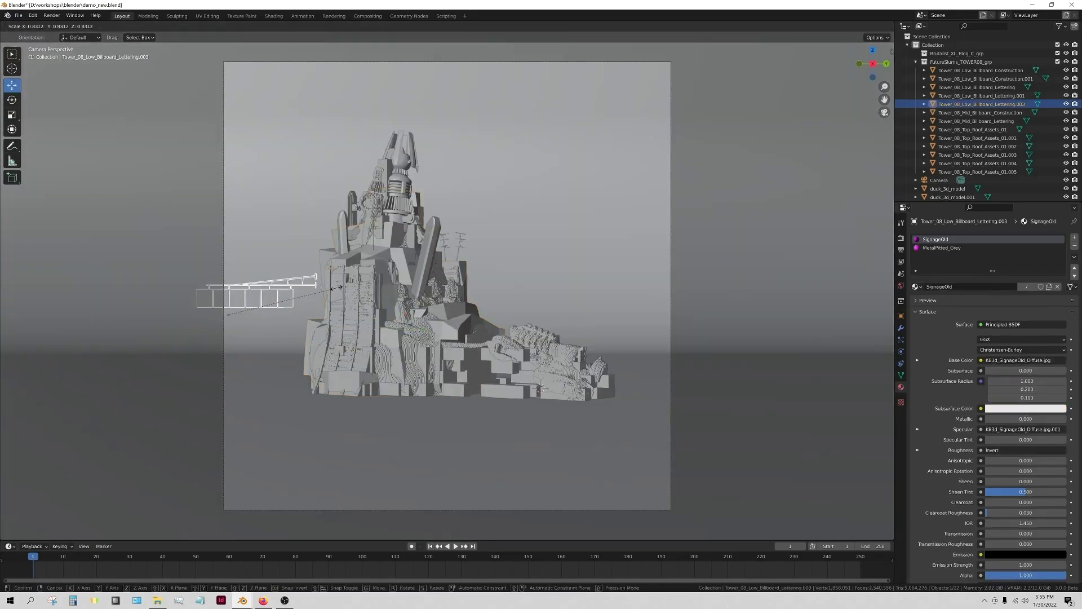
{"action": "left_click", "coordinate": [767, 225]}
{"action": "left_click", "coordinate": [262, 287]}
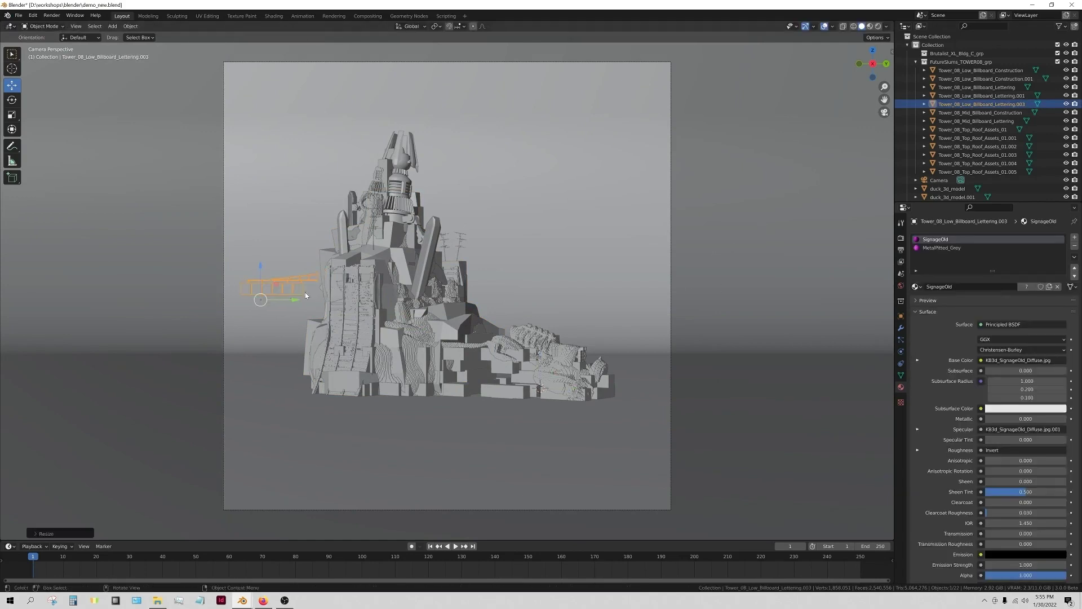
{"action": "left_click", "coordinate": [671, 307]}
{"action": "scroll", "coordinate": [1016, 307], "scroll_direction": "up", "scroll_amount": 1, "text": "ctrl"}
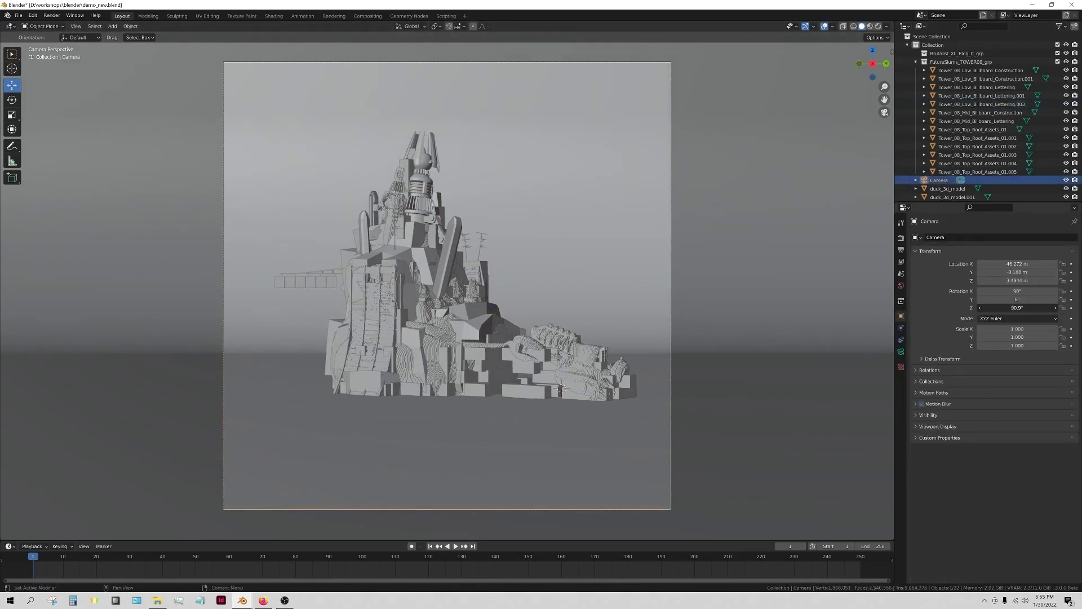
{"action": "left_click", "coordinate": [52, 15]}
{"action": "left_click", "coordinate": [62, 25]}
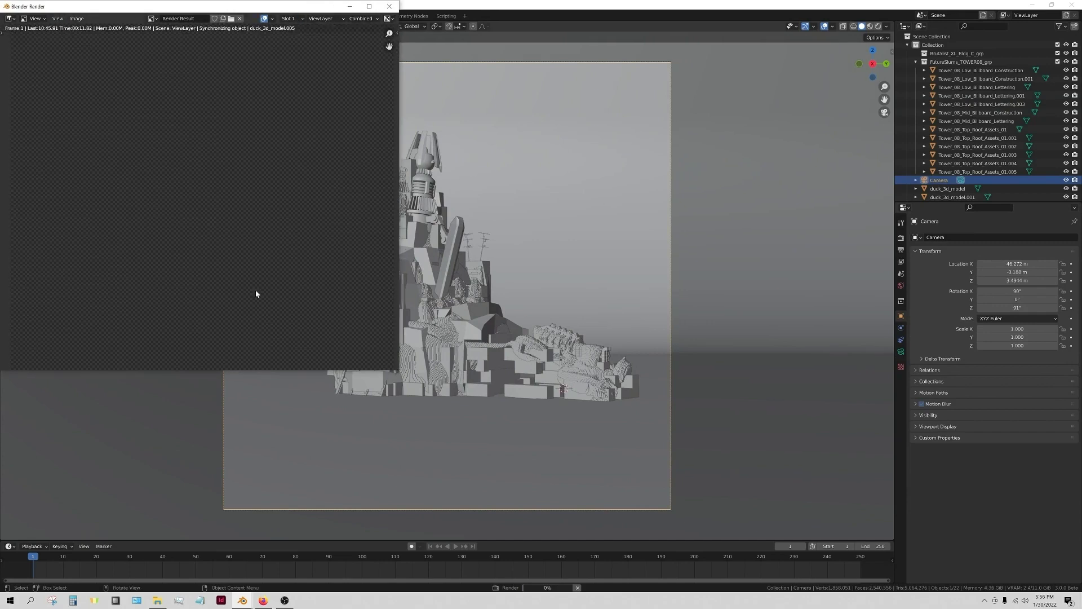
{"action": "key", "text": "Escape"}
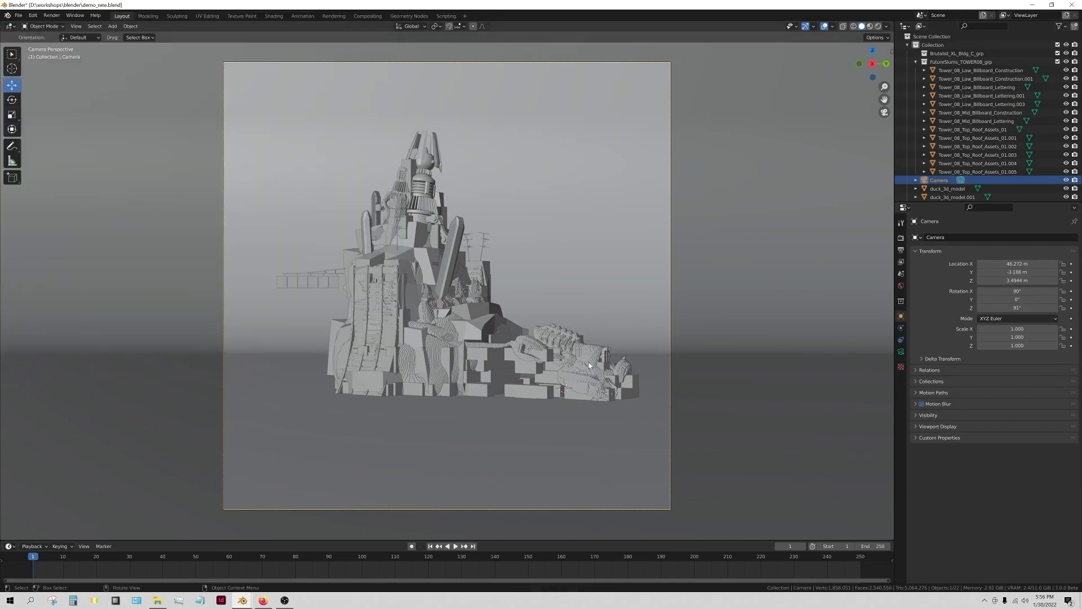
Hide the vent copy Tower_08_Top_Roof_Assets_01.005 and save the scene.
{"action": "left_click", "coordinate": [1066, 173]}
{"action": "left_click", "coordinate": [314, 287]}
{"action": "left_click", "coordinate": [19, 16]}
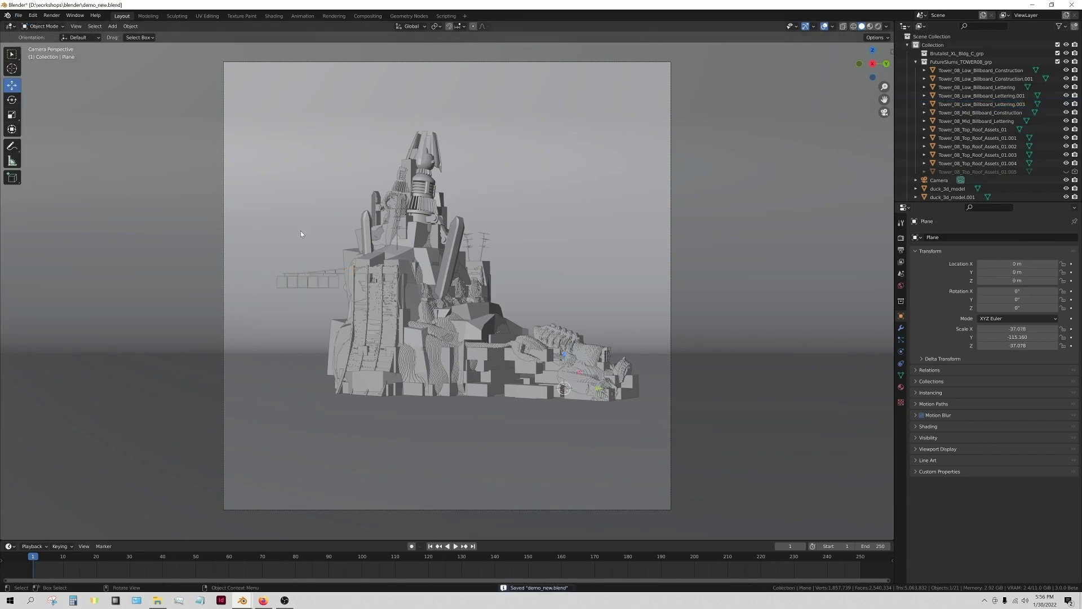
Run the search for the scene's missing external files on the chosen folder.
{"action": "left_click", "coordinate": [310, 282]}
{"action": "left_click", "coordinate": [18, 15]}
{"action": "mouse_move", "coordinate": [51, 150]}
{"action": "left_click", "coordinate": [127, 229]}
{"action": "double_click", "coordinate": [528, 260]}
{"action": "key", "text": "Return"}
{"action": "left_click", "coordinate": [705, 428]}
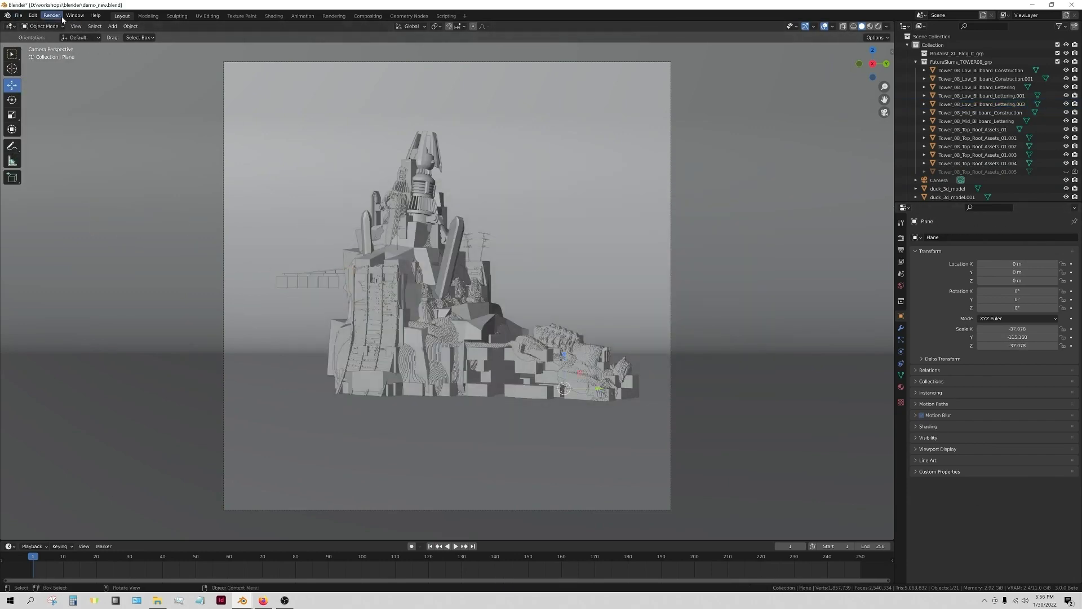
Render a test image, examine the duck's body close up and stop the render.
{"action": "key", "text": "F12"}
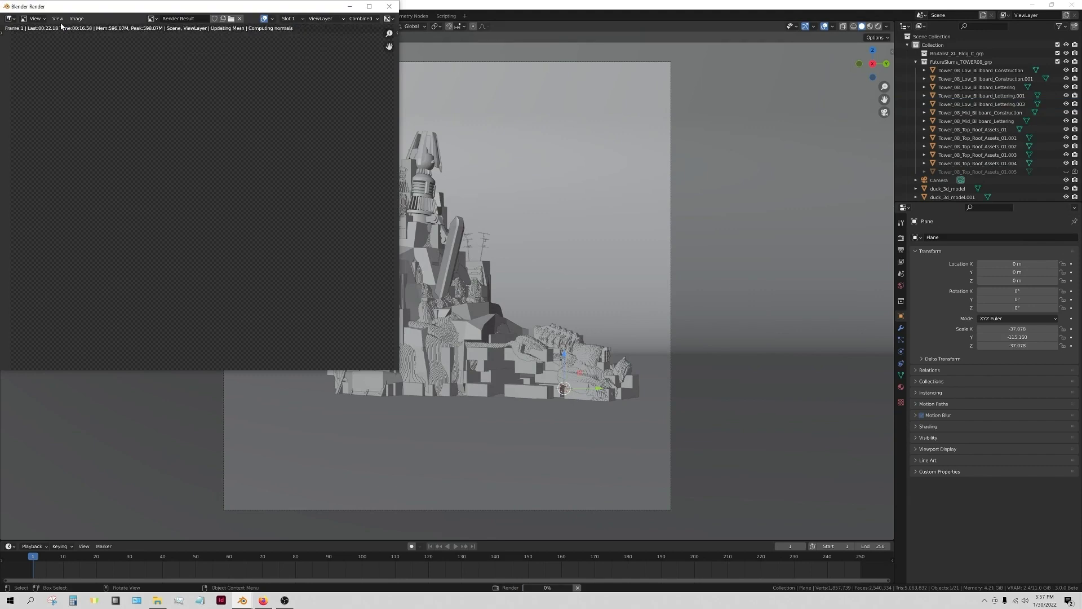
{"action": "scroll", "coordinate": [192, 229], "scroll_direction": "up", "scroll_amount": 5}
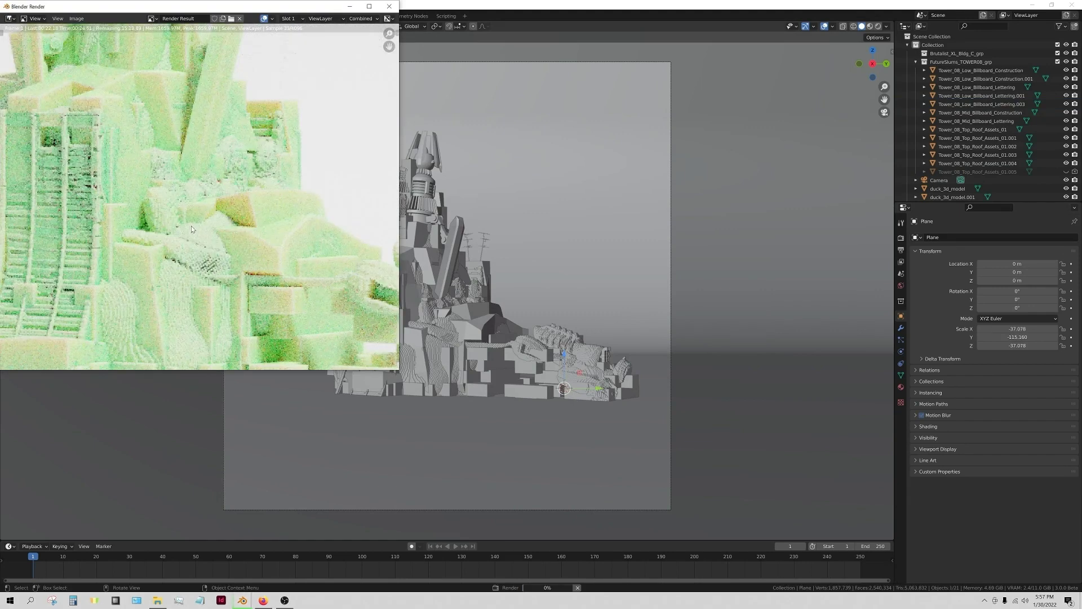
{"action": "scroll", "coordinate": [192, 229], "scroll_direction": "down", "scroll_amount": 3}
{"action": "left_click", "coordinate": [577, 588]}
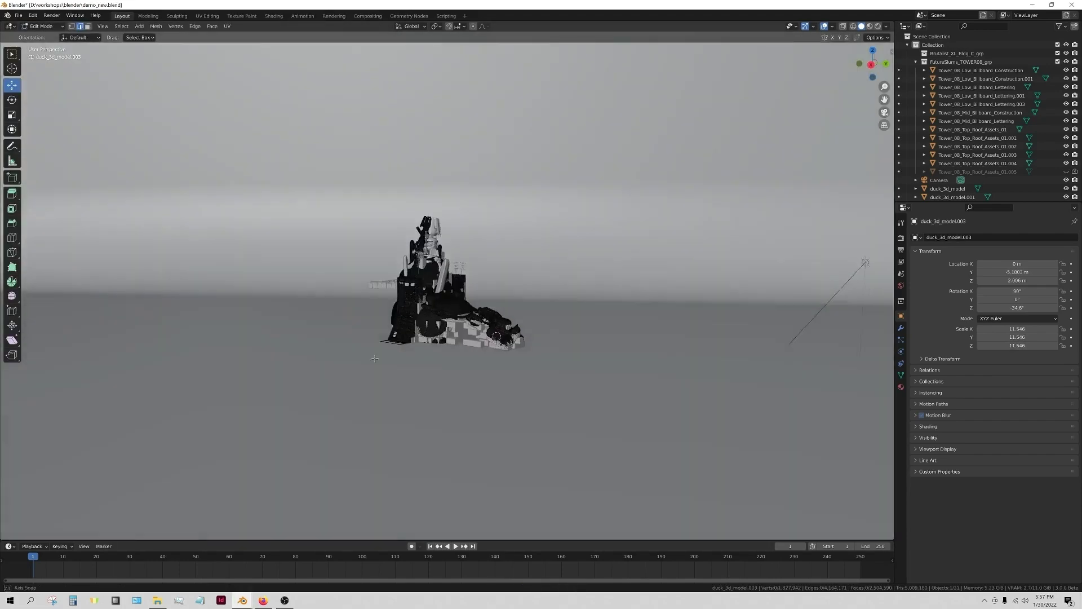
Return to Object Mode and apply the modifier on duck_3d_model.003.
{"action": "scroll", "coordinate": [375, 359], "scroll_direction": "up", "scroll_amount": 5}
{"action": "left_click", "coordinate": [43, 26]}
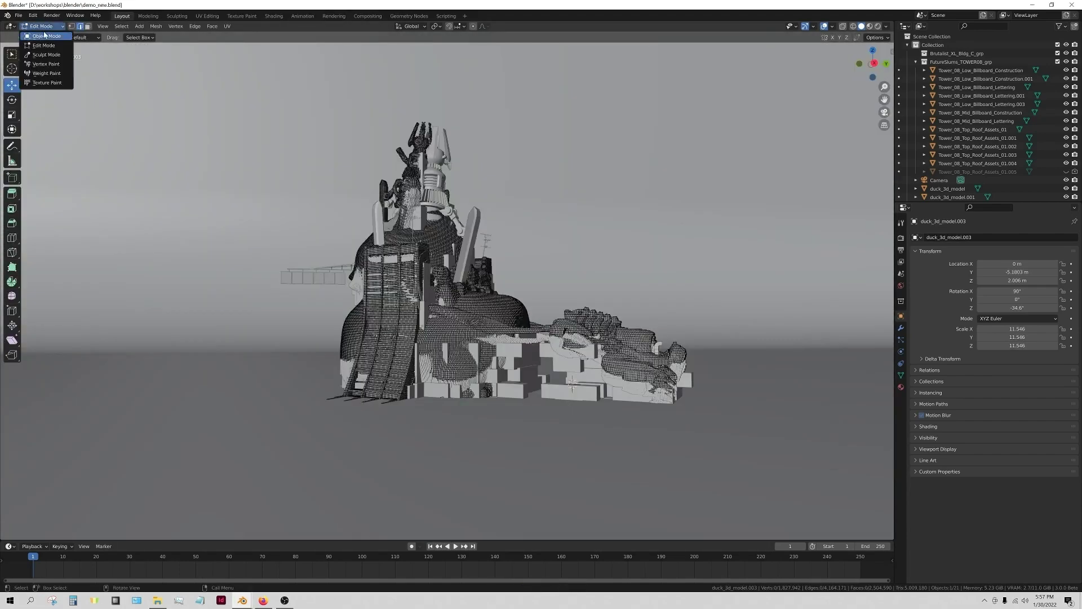
{"action": "left_click", "coordinate": [45, 35]}
{"action": "left_click", "coordinate": [901, 327]}
{"action": "left_click", "coordinate": [1052, 252]}
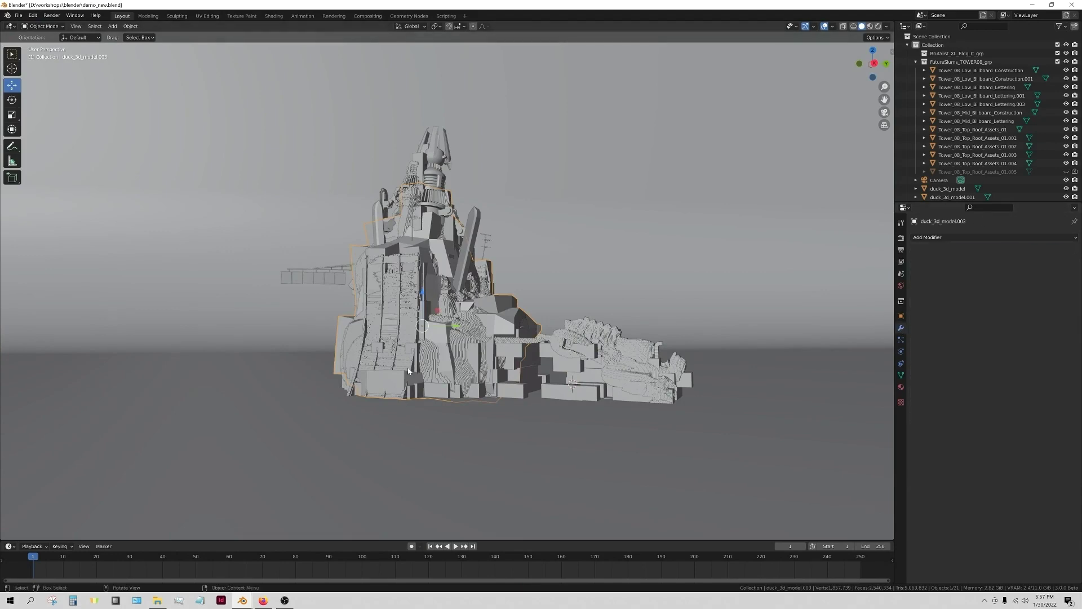
Edit duck_3d_model.003 and delete the faces covering the foot of the ladder-like panel.
{"action": "middle_click_drag", "start_coordinate": [314, 397], "coordinate": [294, 415]}
{"action": "left_click", "coordinate": [42, 26]}
{"action": "left_click", "coordinate": [42, 45]}
{"action": "middle_click_drag", "start_coordinate": [387, 297], "coordinate": [452, 264], "text": "shift"}
{"action": "scroll", "coordinate": [453, 265], "scroll_direction": "up", "scroll_amount": 2}
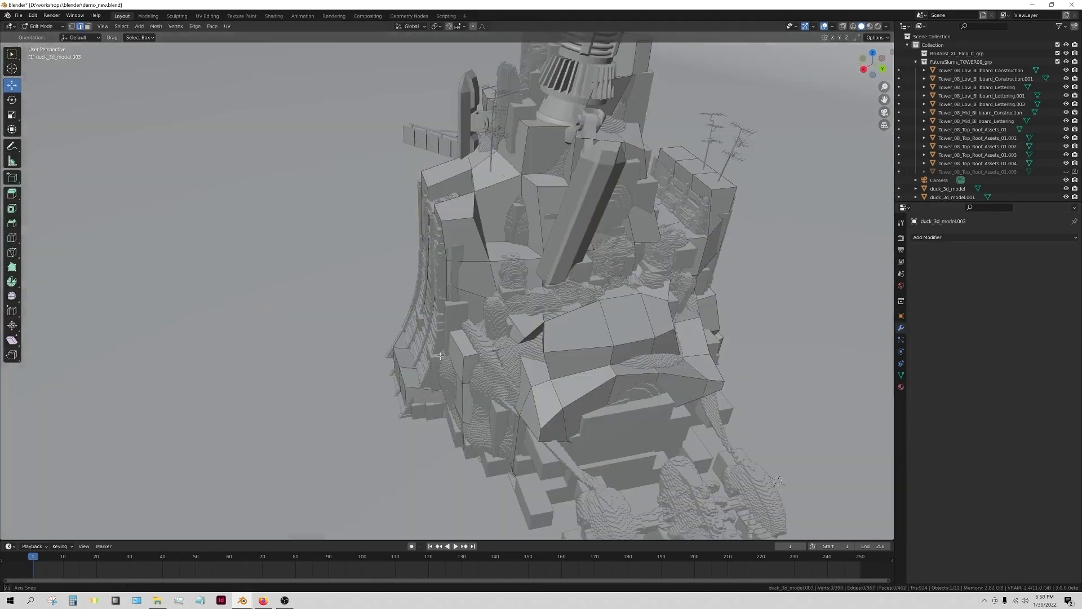
{"action": "left_click_drag", "start_coordinate": [365, 350], "coordinate": [363, 349]}
{"action": "middle_click_drag", "start_coordinate": [338, 351], "coordinate": [380, 333]}
{"action": "key", "text": "x"}
{"action": "left_click", "coordinate": [379, 332]}
{"action": "mouse_move", "coordinate": [491, 344]}
{"action": "middle_mouse_down"}
{"action": "mouse_move", "coordinate": [503, 324]}
{"action": "mouse_move", "coordinate": [495, 341]}
{"action": "middle_mouse_up"}
Return to Object Mode and apply the Remesh modifier on duck_3d_model.004.
{"action": "left_click", "coordinate": [45, 26]}
{"action": "left_click", "coordinate": [49, 36]}
{"action": "left_click", "coordinate": [1052, 251]}
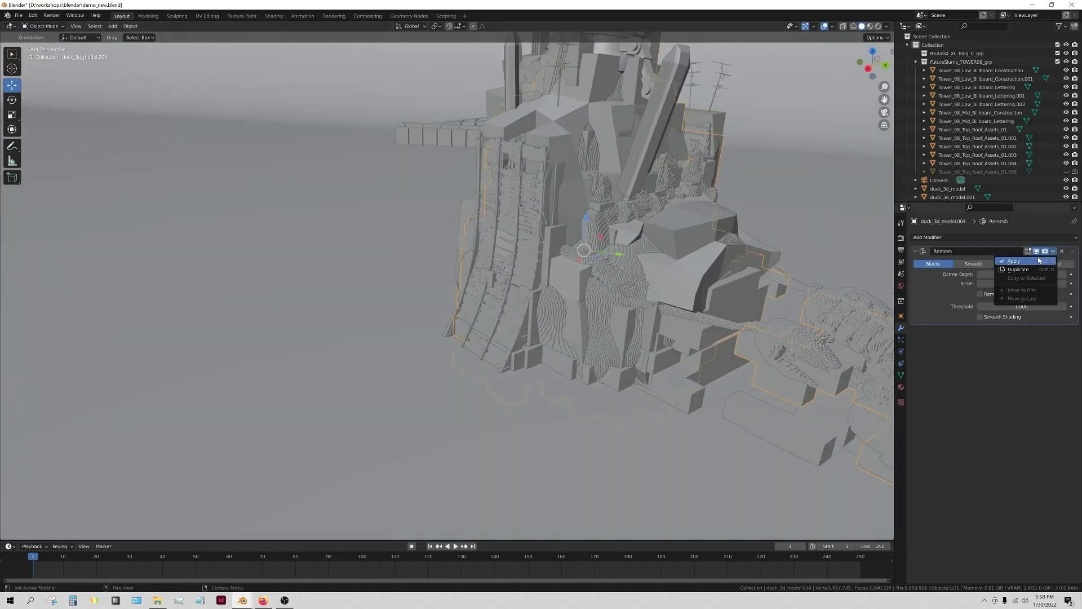
{"action": "left_click", "coordinate": [1035, 261]}
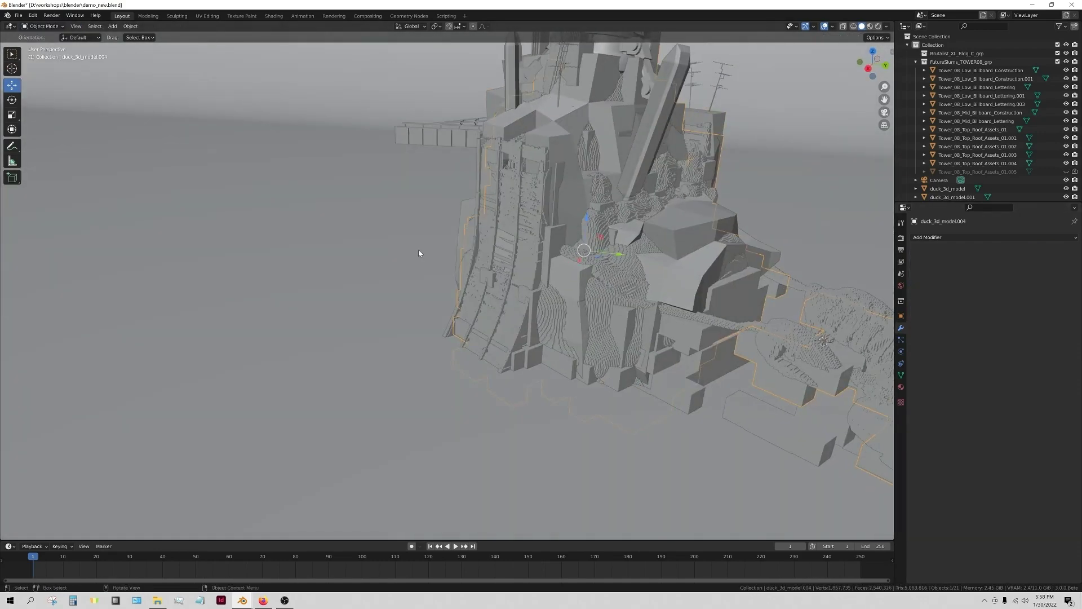
Edit duck_3d_model.004 and delete the selected faces overlapping the ladder-like panel.
{"action": "left_click", "coordinate": [46, 26]}
{"action": "left_click", "coordinate": [45, 45]}
{"action": "left_click", "coordinate": [514, 264]}
{"action": "middle_click_drag", "start_coordinate": [488, 268], "coordinate": [558, 266]}
{"action": "left_click_drag", "start_coordinate": [594, 284], "coordinate": [575, 266]}
{"action": "key", "text": "x"}
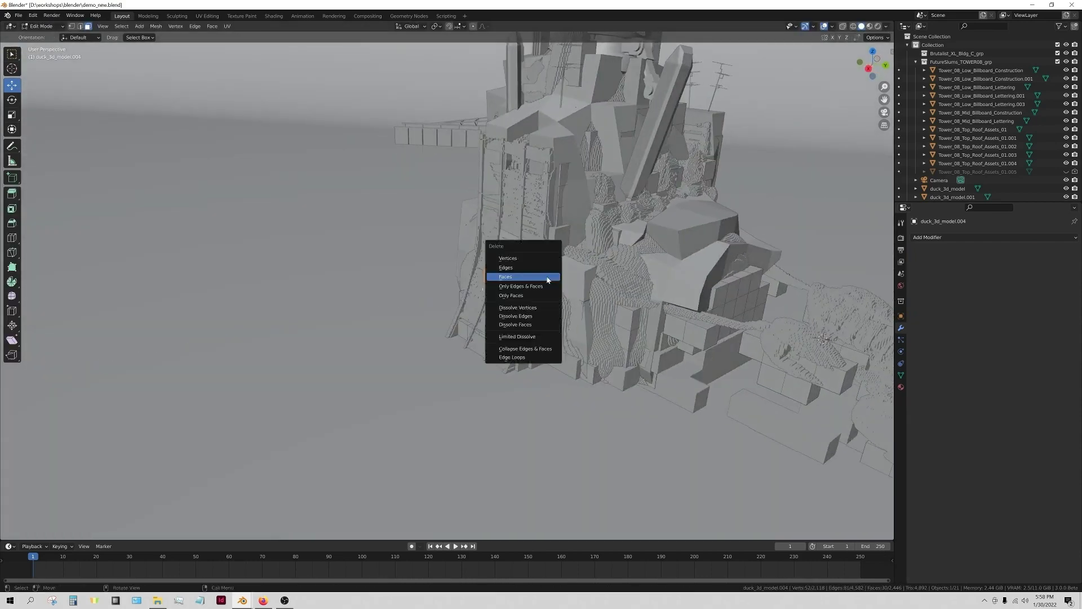
{"action": "left_click", "coordinate": [522, 280]}
{"action": "scroll", "coordinate": [617, 258], "scroll_direction": "up", "scroll_amount": 4}
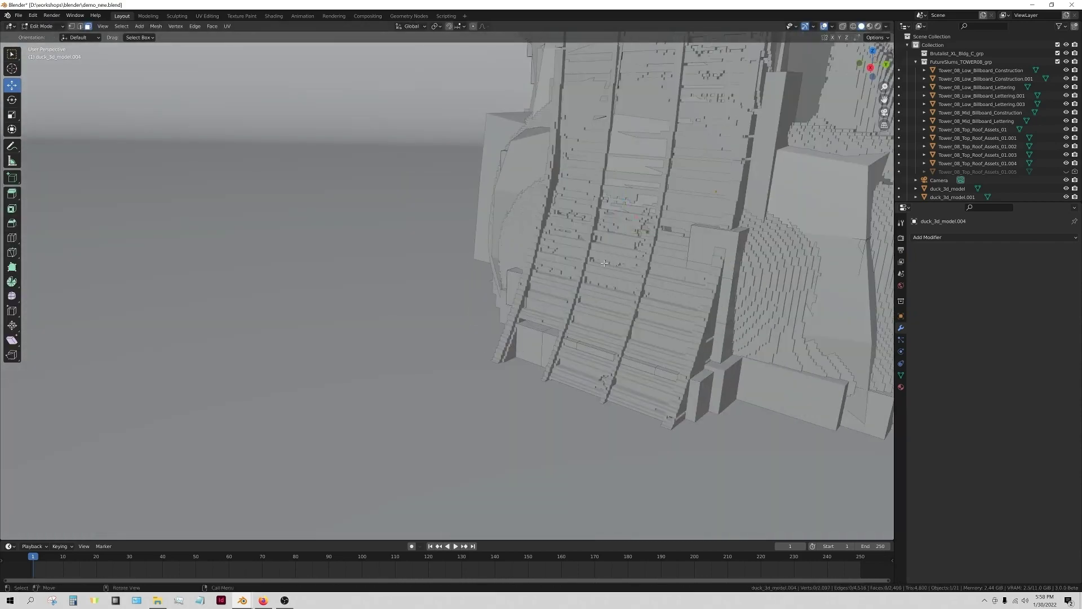
Try deleting the linked geometry on the ladder-like panel, and undo the deletion.
{"action": "scroll", "coordinate": [604, 263], "scroll_direction": "down", "scroll_amount": 2}
{"action": "middle_click_drag", "start_coordinate": [605, 262], "coordinate": [607, 249]}
{"action": "key", "text": "l"}
{"action": "key", "text": "x"}
{"action": "left_click", "coordinate": [609, 234]}
{"action": "key", "text": "ctrl+z"}
{"action": "scroll", "coordinate": [559, 253], "scroll_direction": "down", "scroll_amount": 4}
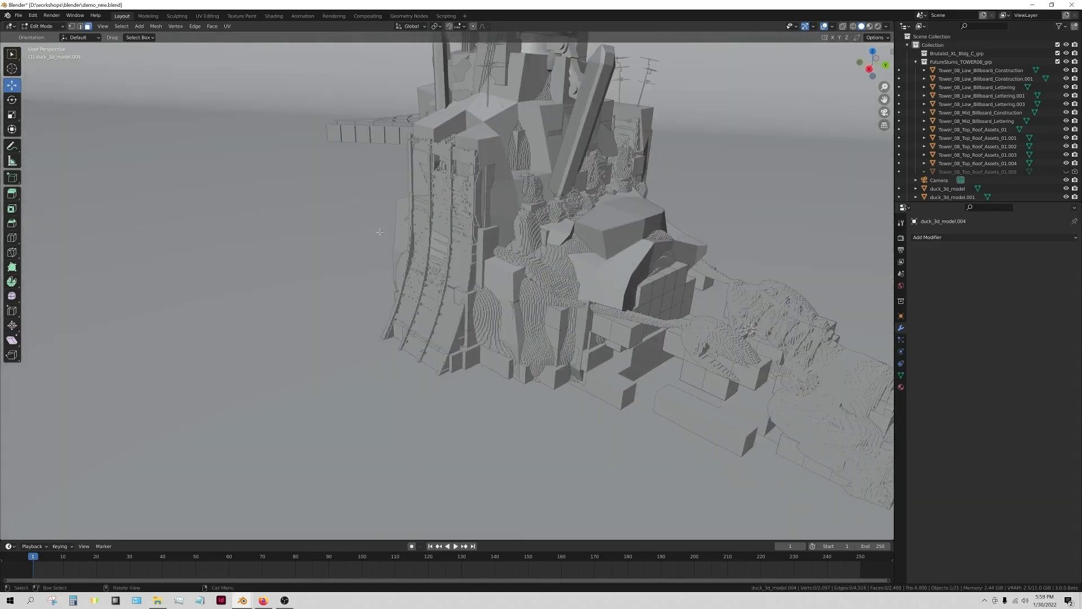
Return to Object Mode and assign the seafoam material to the billboard lettering projecting from the tower.
{"action": "key", "text": "Tab"}
{"action": "left_click", "coordinate": [367, 134]}
{"action": "left_click", "coordinate": [900, 387]}
{"action": "left_click", "coordinate": [916, 273]}
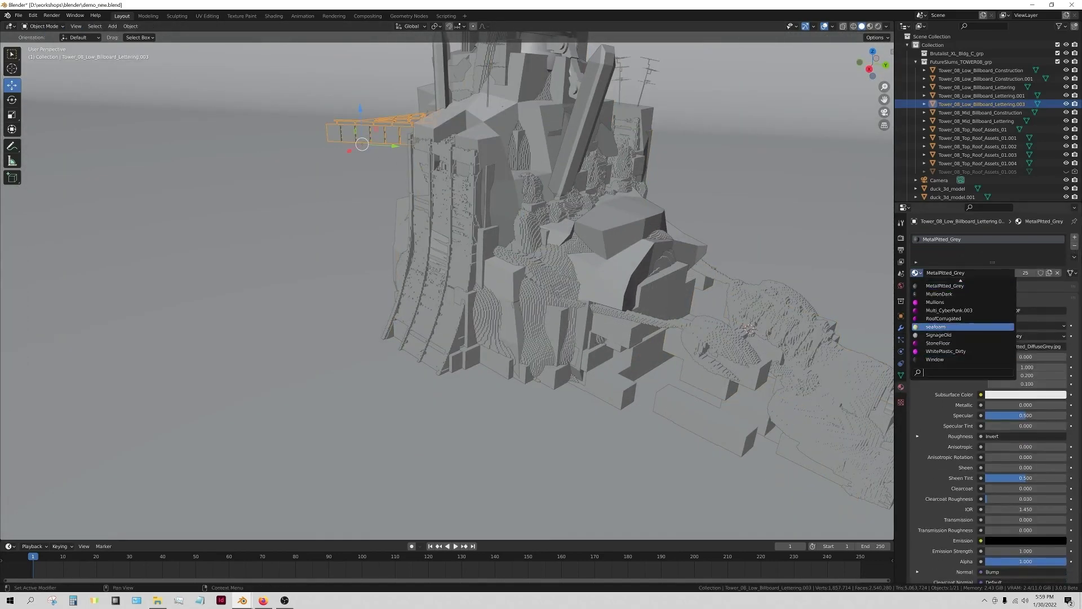
{"action": "left_click", "coordinate": [936, 327]}
{"action": "scroll", "coordinate": [625, 208], "scroll_direction": "down", "scroll_amount": 1}
Duplicate a rooftop antenna, move the copy over to the duck's low blocky end and scale it.
{"action": "middle_click_drag", "start_coordinate": [626, 208], "coordinate": [632, 217]}
{"action": "left_click", "coordinate": [612, 121]}
{"action": "key", "text": "shift+d"}
{"action": "left_click", "coordinate": [723, 389]}
{"action": "key", "text": "g"}
{"action": "left_click", "coordinate": [717, 300]}
{"action": "mouse_move", "coordinate": [717, 299]}
{"action": "middle_mouse_down"}
{"action": "mouse_move", "coordinate": [597, 248]}
{"action": "mouse_move", "coordinate": [643, 304]}
{"action": "mouse_move", "coordinate": [704, 237]}
{"action": "mouse_move", "coordinate": [711, 316]}
{"action": "middle_mouse_up"}
{"action": "key", "text": "g"}
{"action": "left_click", "coordinate": [648, 307]}
{"action": "key", "text": "s"}
{"action": "left_click", "coordinate": [693, 239]}
Move the antenna copy along its axes toward the stepped blocks at the low end.
{"action": "left_click_drag", "start_coordinate": [711, 316], "coordinate": [755, 361]}
{"action": "middle_click_drag", "start_coordinate": [755, 400], "coordinate": [676, 360]}
{"action": "left_click_drag", "start_coordinate": [571, 298], "coordinate": [564, 290]}
{"action": "middle_click_drag", "start_coordinate": [524, 316], "coordinate": [588, 295]}
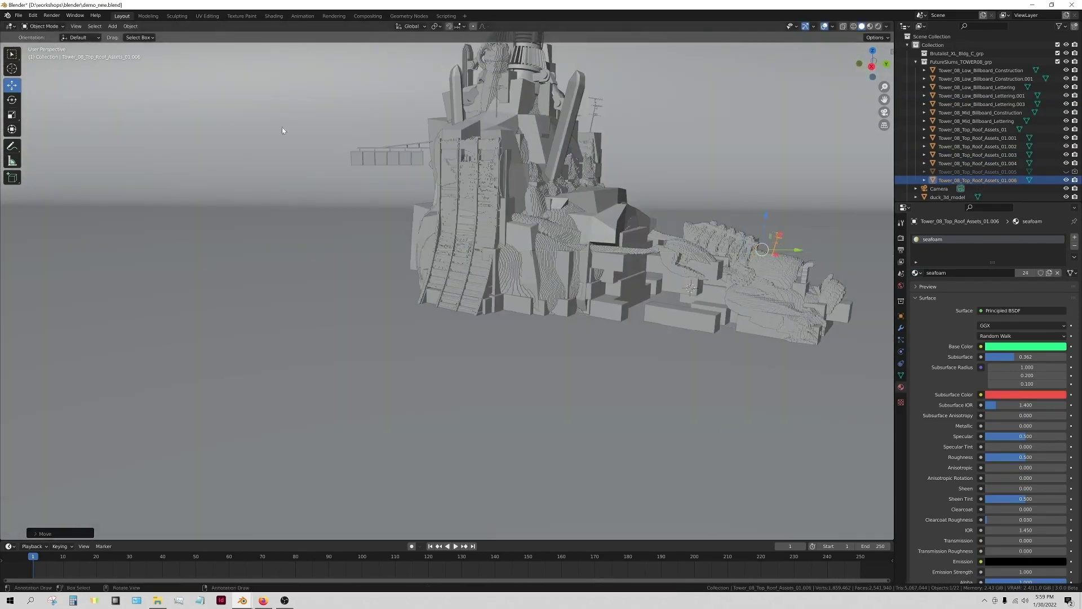
{"action": "left_click_drag", "start_coordinate": [751, 227], "coordinate": [759, 241]}
{"action": "left_click", "coordinate": [12, 85]}
Refine the antenna copy's placement so that it stands just behind the stepped blocks.
{"action": "scroll", "coordinate": [406, 271], "scroll_direction": "up", "scroll_amount": 5}
{"action": "middle_click_drag", "start_coordinate": [677, 248], "coordinate": [316, 289], "text": "shift"}
{"action": "left_click_drag", "start_coordinate": [311, 283], "coordinate": [296, 317]}
{"action": "middle_click_drag", "start_coordinate": [296, 317], "coordinate": [558, 254]}
{"action": "left_click_drag", "start_coordinate": [580, 262], "coordinate": [567, 236]}
{"action": "middle_click_drag", "start_coordinate": [567, 236], "coordinate": [280, 310]}
{"action": "left_click_drag", "start_coordinate": [278, 308], "coordinate": [298, 319]}
{"action": "left_click", "coordinate": [75, 27]}
{"action": "left_click", "coordinate": [97, 74]}
{"action": "middle_click_drag", "start_coordinate": [625, 321], "coordinate": [570, 361]}
{"action": "left_click_drag", "start_coordinate": [570, 363], "coordinate": [673, 287]}
{"action": "scroll", "coordinate": [541, 299], "scroll_direction": "down", "scroll_amount": 8}
Put duck_3d_model in Sculpt Mode, inflate the curved form beside the blocks with Inflate/Deflate and return to the camera view.
{"action": "mouse_move", "coordinate": [495, 338]}
{"action": "middle_mouse_down"}
{"action": "mouse_move", "coordinate": [553, 298]}
{"action": "mouse_move", "coordinate": [477, 347]}
{"action": "mouse_move", "coordinate": [451, 344]}
{"action": "middle_mouse_up"}
{"action": "scroll", "coordinate": [451, 344], "scroll_direction": "up", "scroll_amount": 3}
{"action": "left_click", "coordinate": [451, 344]}
{"action": "left_click", "coordinate": [43, 27]}
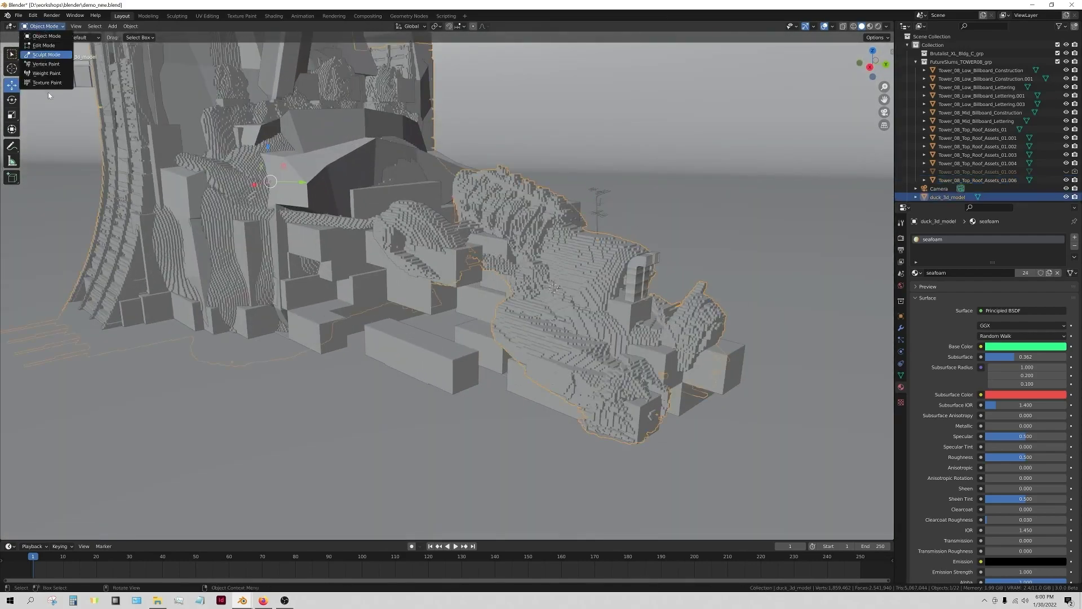
{"action": "left_click", "coordinate": [47, 53]}
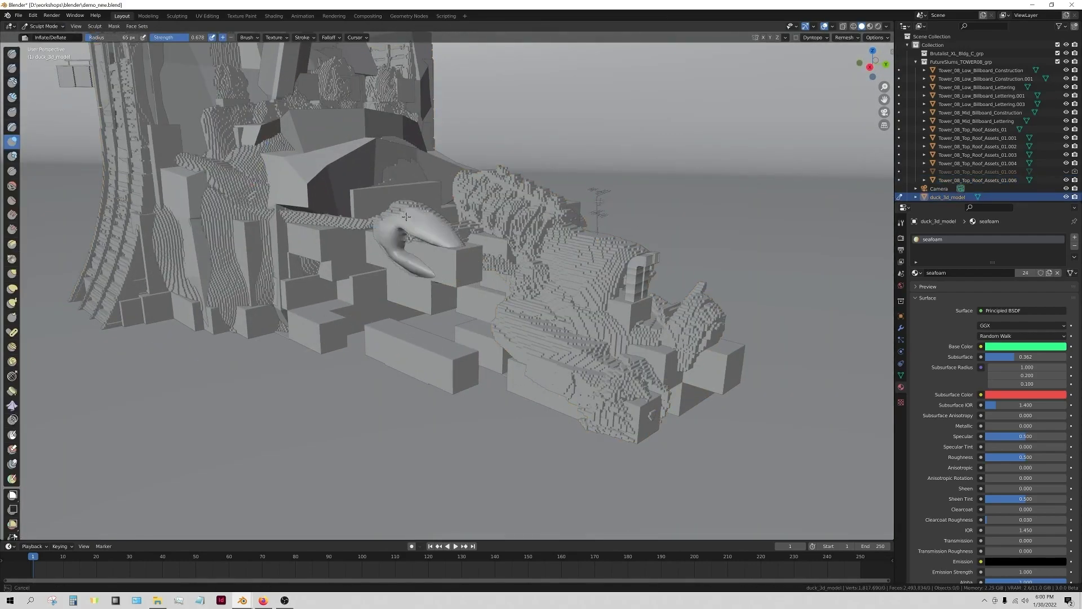
{"action": "middle_click_drag", "start_coordinate": [421, 219], "coordinate": [359, 231]}
{"action": "key", "text": "KP_0"}
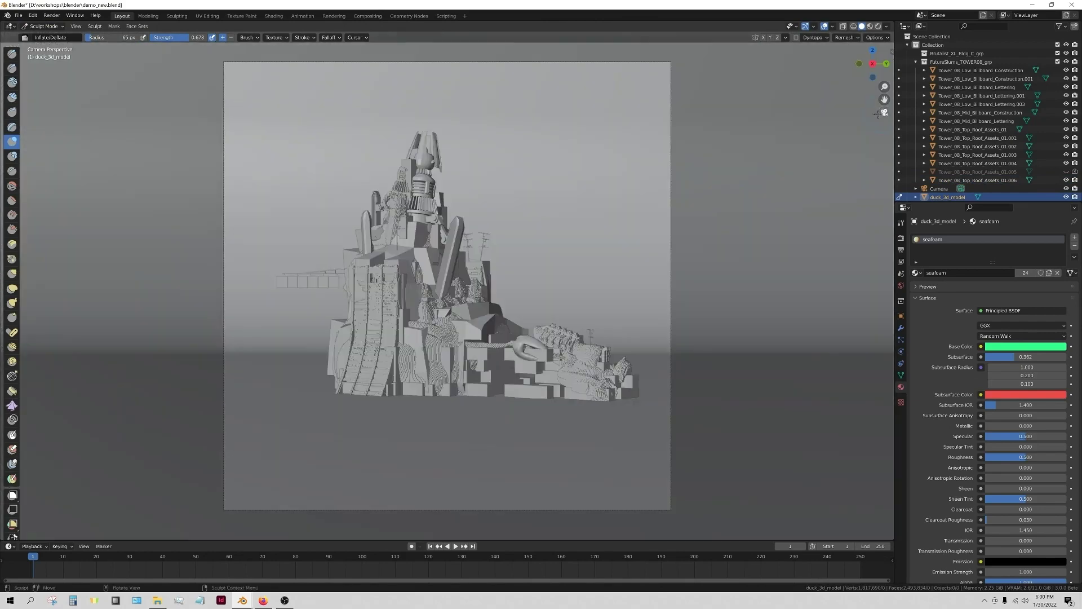
Return to Object Mode, select duck_3d_model.004 and put it in Sculpt Mode.
{"action": "scroll", "coordinate": [489, 423], "scroll_direction": "up", "scroll_amount": 3}
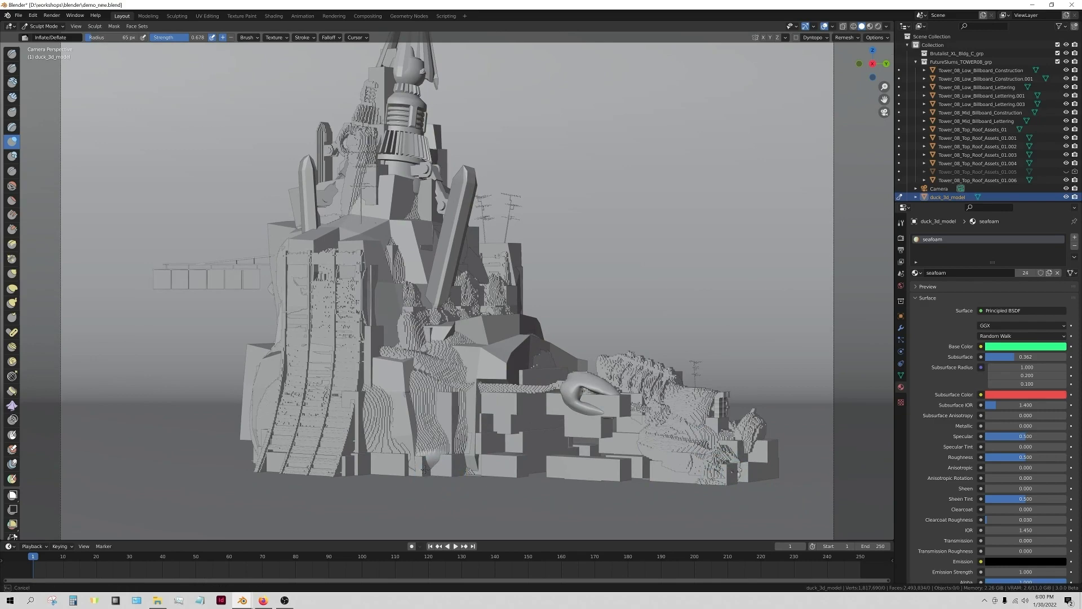
{"action": "scroll", "coordinate": [337, 334], "scroll_direction": "down", "scroll_amount": 3}
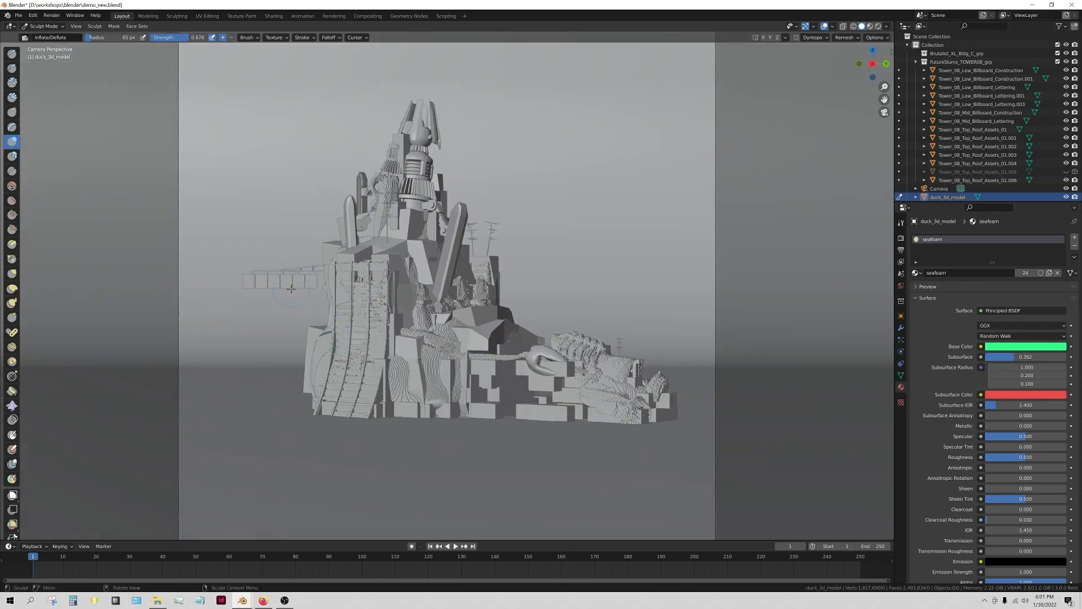
{"action": "scroll", "coordinate": [625, 365], "scroll_direction": "up", "scroll_amount": 2}
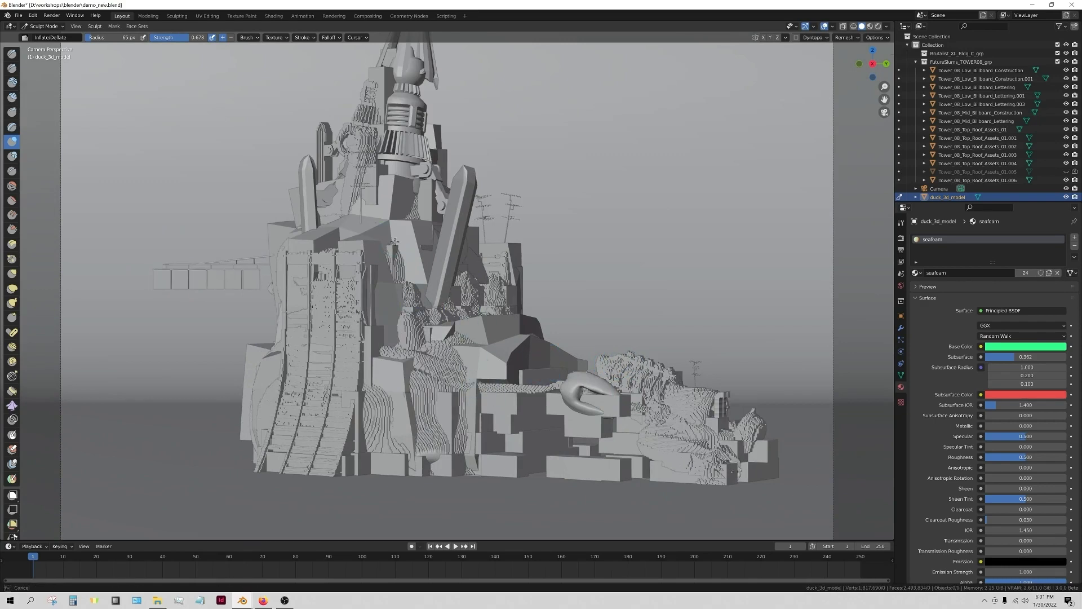
{"action": "left_click", "coordinate": [44, 27]}
{"action": "left_click", "coordinate": [44, 37]}
{"action": "left_click", "coordinate": [431, 253]}
{"action": "left_click", "coordinate": [42, 26]}
{"action": "left_click", "coordinate": [41, 54]}
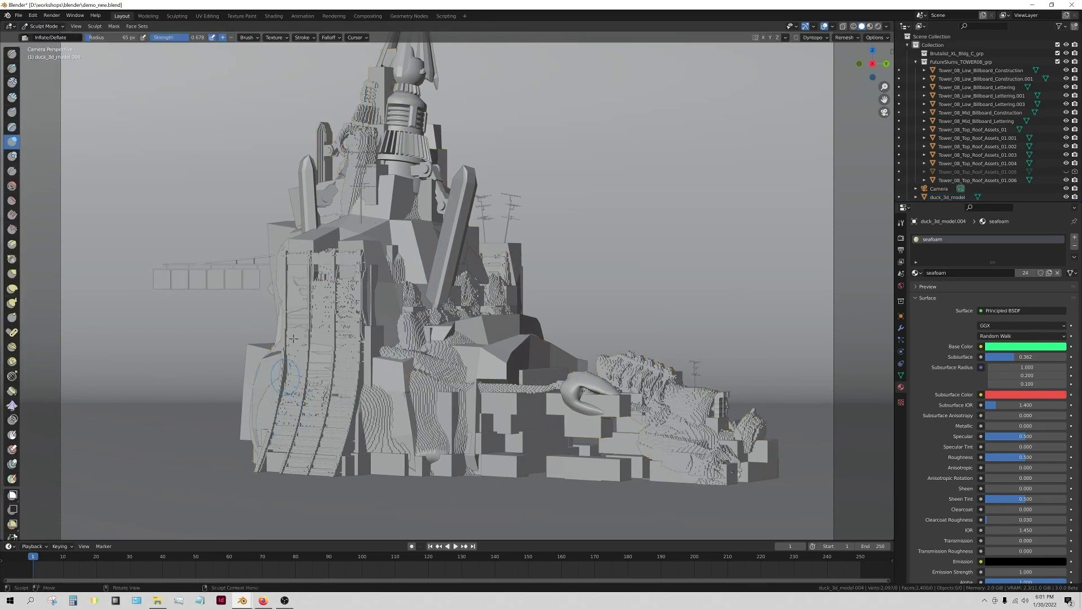
Leave sculpting on duck_3d_model.004, select duck_3d_model and put it in Sculpt Mode.
{"action": "left_click", "coordinate": [44, 26]}
{"action": "left_click", "coordinate": [44, 37]}
{"action": "left_click", "coordinate": [612, 514]}
{"action": "left_click_drag", "start_coordinate": [649, 431], "coordinate": [649, 425]}
{"action": "left_click", "coordinate": [659, 403]}
{"action": "left_click", "coordinate": [43, 27]}
{"action": "left_click", "coordinate": [42, 55]}
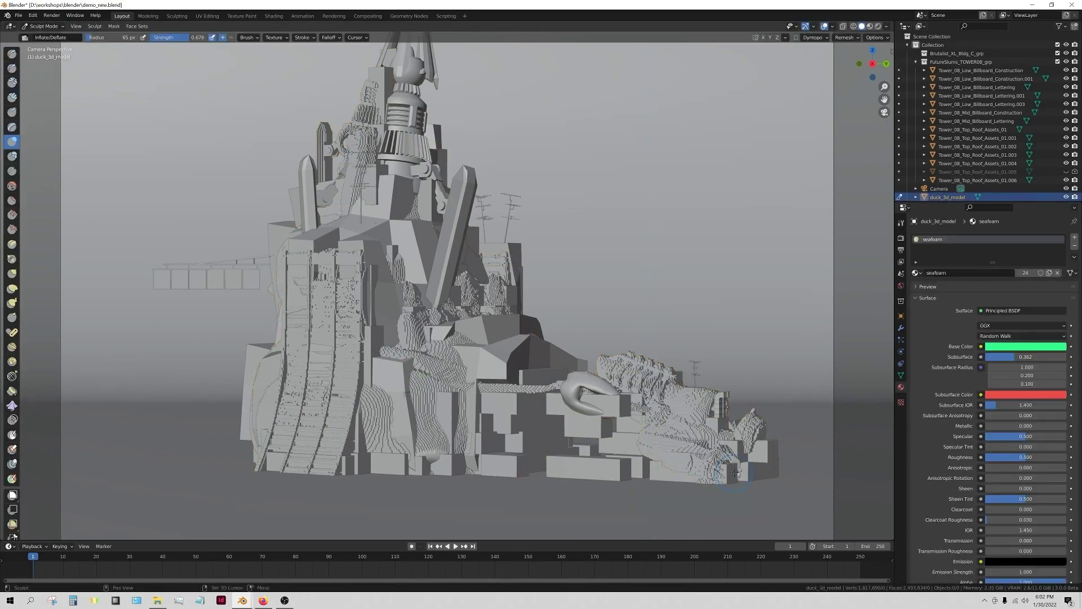
Return to Object Mode, render the image and examine the rendered tower at different magnifications.
{"action": "left_click", "coordinate": [44, 27]}
{"action": "left_click", "coordinate": [43, 37]}
{"action": "scroll", "coordinate": [292, 186], "scroll_direction": "down", "scroll_amount": 3}
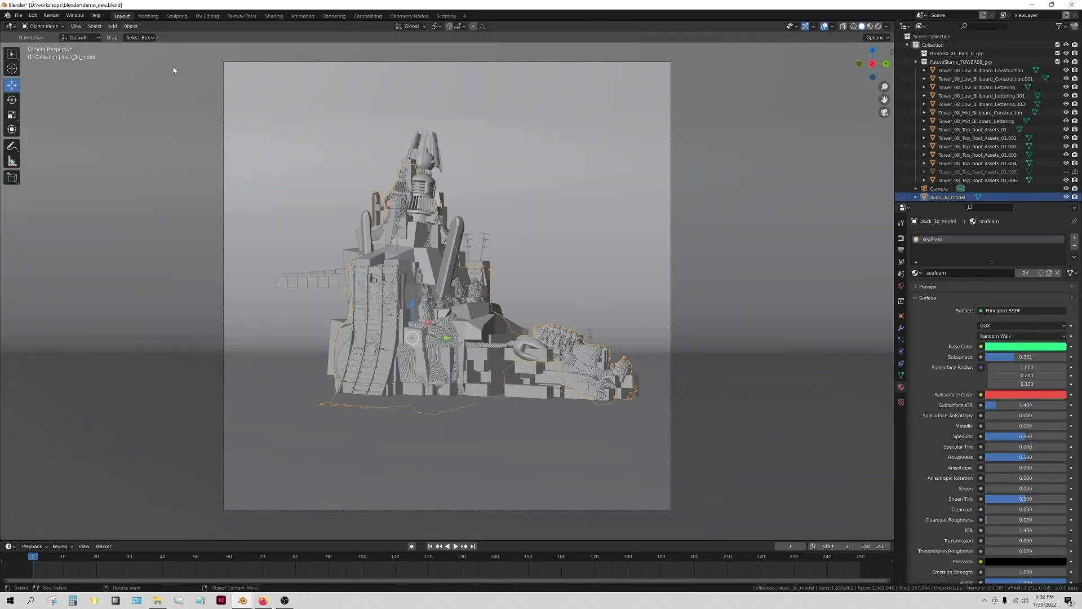
{"action": "left_click", "coordinate": [52, 15]}
{"action": "left_click", "coordinate": [59, 26]}
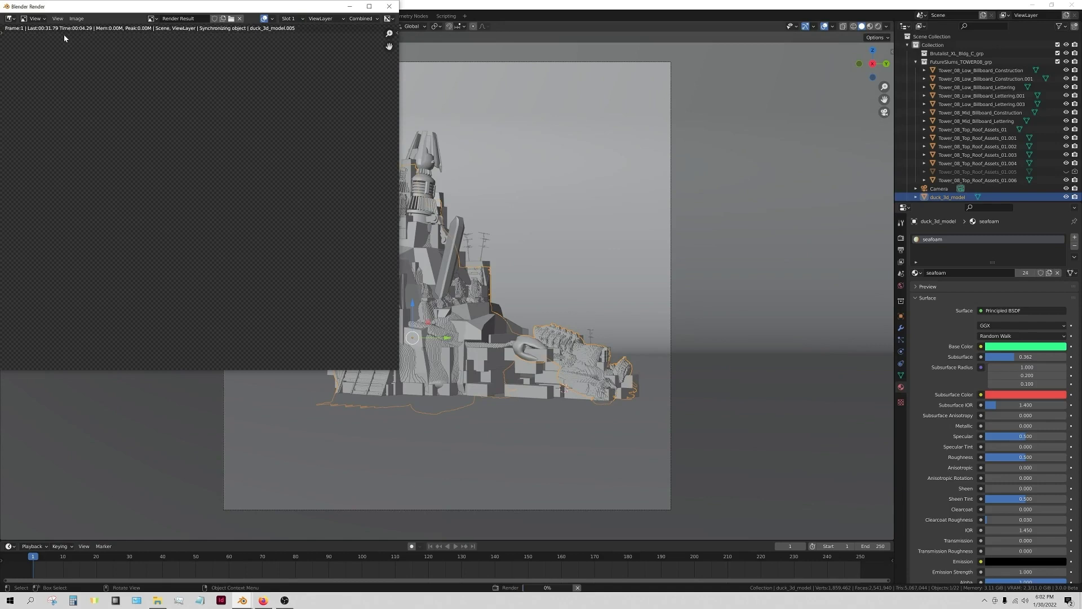
{"action": "scroll", "coordinate": [152, 231], "scroll_direction": "down", "scroll_amount": 2}
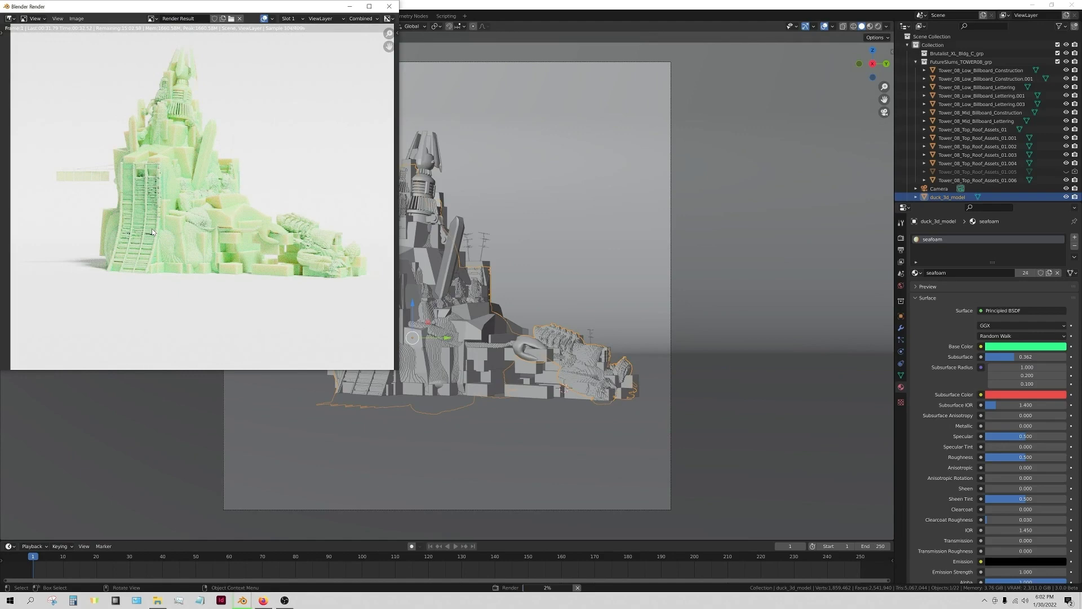
{"action": "scroll", "coordinate": [261, 206], "scroll_direction": "down", "scroll_amount": 2}
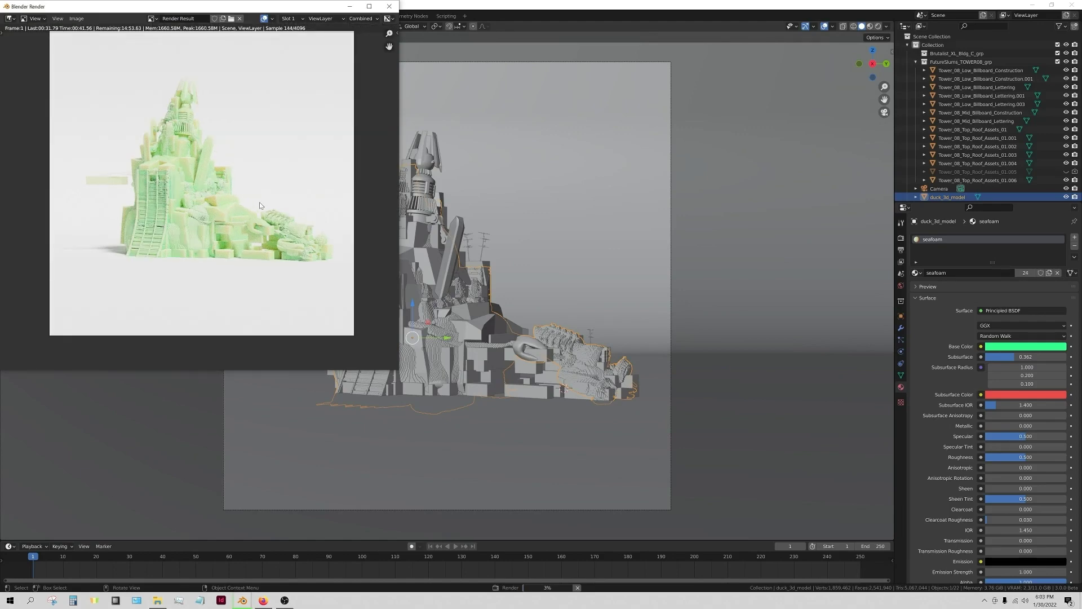
{"action": "scroll", "coordinate": [174, 214], "scroll_direction": "up", "scroll_amount": 8}
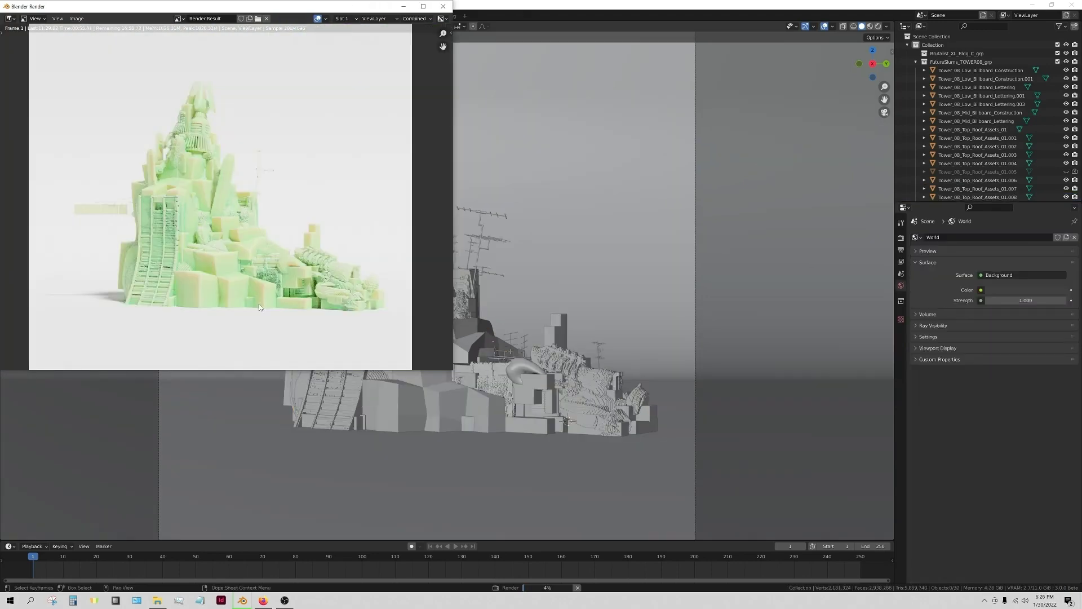
Stop the render and move the tall antenna Tower_08_Top_Roof_Assets_01.011 over to the low blocky end.
{"action": "left_click", "coordinate": [577, 587]}
{"action": "left_click", "coordinate": [481, 239]}
{"action": "left_click_drag", "start_coordinate": [479, 288], "coordinate": [520, 329]}
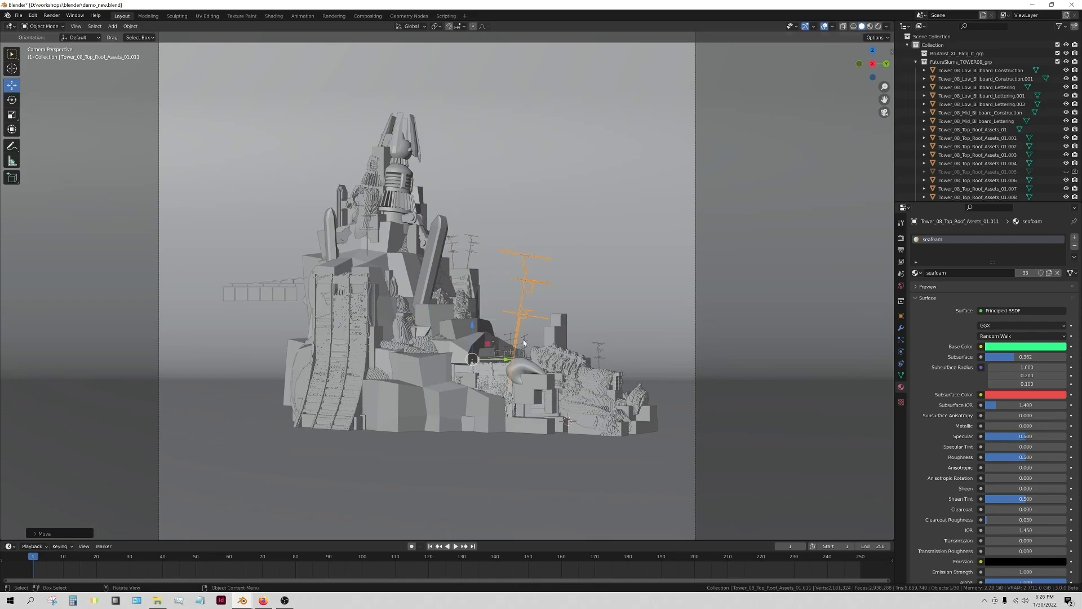
{"action": "middle_click_drag", "start_coordinate": [521, 329], "coordinate": [473, 374]}
{"action": "left_click_drag", "start_coordinate": [479, 299], "coordinate": [489, 319]}
Duplicate the tall antenna and rotate the copy to vary its angle.
{"action": "middle_click_drag", "start_coordinate": [491, 327], "coordinate": [527, 277]}
{"action": "key", "text": "shift+d"}
{"action": "left_click", "coordinate": [12, 100]}
{"action": "left_click_drag", "start_coordinate": [486, 307], "coordinate": [478, 290]}
{"action": "left_click", "coordinate": [12, 86]}
{"action": "scroll", "coordinate": [485, 293], "scroll_direction": "up", "scroll_amount": 5}
{"action": "middle_click_drag", "start_coordinate": [485, 293], "coordinate": [445, 259]}
{"action": "scroll", "coordinate": [451, 316], "scroll_direction": "down", "scroll_amount": 3}
Select duck_3d_model.003 and enable Collision physics on it.
{"action": "left_click", "coordinate": [462, 389]}
{"action": "middle_click_drag", "start_coordinate": [462, 389], "coordinate": [479, 429]}
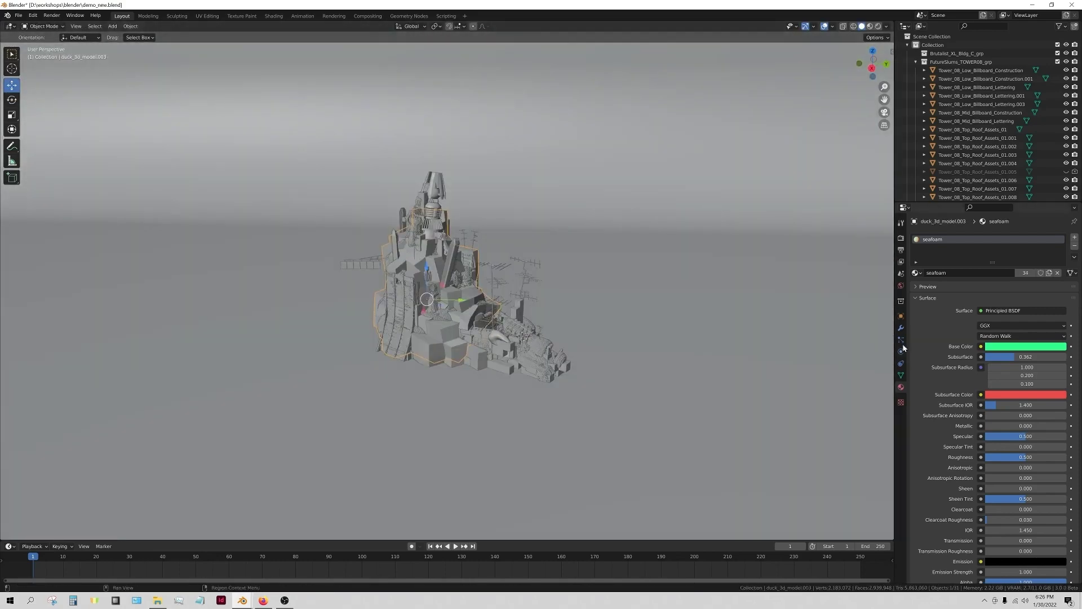
{"action": "left_click", "coordinate": [901, 351]}
{"action": "left_click", "coordinate": [953, 248]}
Add a cube, turn on X-ray display, raise the cube and enlarge it to span the model.
{"action": "left_click", "coordinate": [112, 26]}
{"action": "mouse_move", "coordinate": [121, 35]}
{"action": "left_click", "coordinate": [194, 47]}
{"action": "key", "text": "s"}
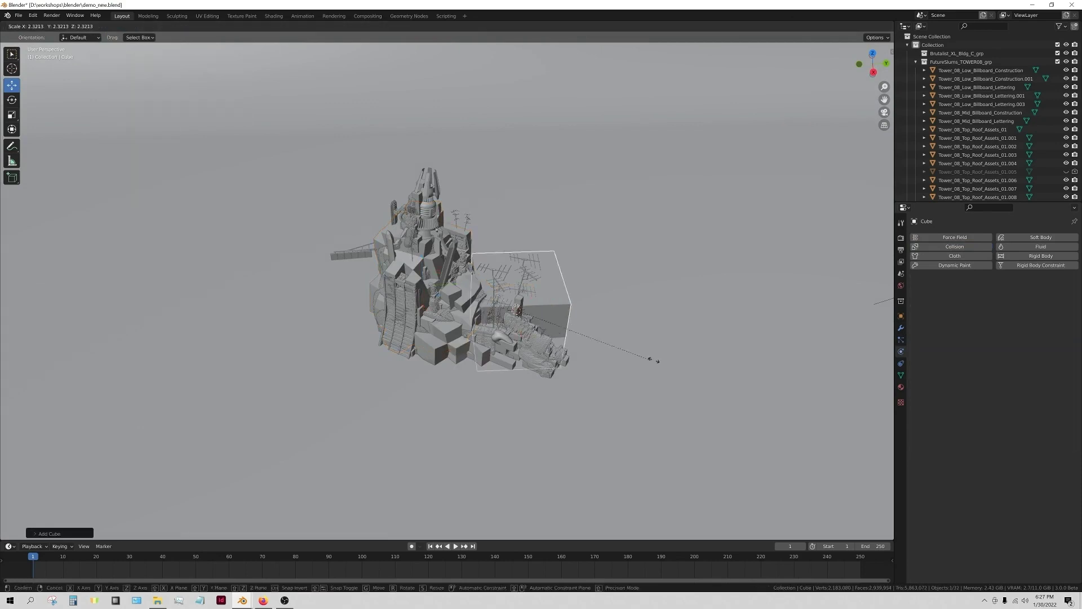
{"action": "left_click", "coordinate": [456, 345]}
{"action": "key", "text": "alt+z"}
{"action": "middle_click_drag", "start_coordinate": [456, 345], "coordinate": [494, 304]}
{"action": "left_click_drag", "start_coordinate": [494, 281], "coordinate": [493, 261]}
{"action": "key", "text": "s"}
{"action": "left_click", "coordinate": [514, 282]}
Center the cube horizontally over the tower and raise it to enclose the tower's upper part.
{"action": "middle_click_drag", "start_coordinate": [515, 282], "coordinate": [429, 284]}
{"action": "left_click_drag", "start_coordinate": [441, 284], "coordinate": [417, 287]}
{"action": "middle_click_drag", "start_coordinate": [417, 286], "coordinate": [458, 316]}
{"action": "left_click_drag", "start_coordinate": [453, 246], "coordinate": [451, 176]}
{"action": "middle_click_drag", "start_coordinate": [389, 417], "coordinate": [383, 433]}
{"action": "scroll", "coordinate": [384, 432], "scroll_direction": "up", "scroll_amount": 3}
{"action": "scroll", "coordinate": [422, 307], "scroll_direction": "down", "scroll_amount": 1}
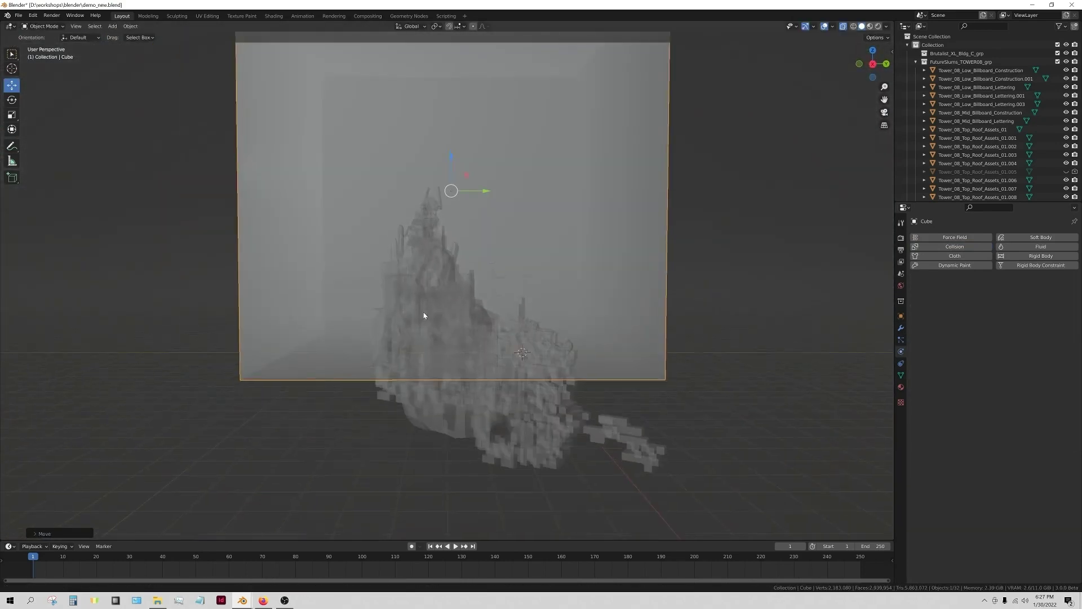
Reduce the cube's height along Z with the Scale tool and check its fit around the tower with X-ray.
{"action": "middle_click_drag", "start_coordinate": [423, 306], "coordinate": [425, 367], "text": "shift"}
{"action": "left_click", "coordinate": [11, 122]}
{"action": "left_click_drag", "start_coordinate": [451, 212], "coordinate": [451, 276]}
{"action": "left_click", "coordinate": [11, 85]}
{"action": "key", "text": "alt+z"}
{"action": "scroll", "coordinate": [502, 319], "scroll_direction": "down", "scroll_amount": 1}
{"action": "middle_click_drag", "start_coordinate": [503, 320], "coordinate": [435, 334]}
{"action": "scroll", "coordinate": [495, 313], "scroll_direction": "down", "scroll_amount": 2}
{"action": "key", "text": "alt+z"}
{"action": "scroll", "coordinate": [482, 269], "scroll_direction": "up", "scroll_amount": 5}
Add a UV sphere and move it onto the tip of the tower inside the cube.
{"action": "left_click", "coordinate": [113, 26]}
{"action": "mouse_move", "coordinate": [129, 40]}
{"action": "left_click", "coordinate": [197, 63]}
{"action": "scroll", "coordinate": [491, 316], "scroll_direction": "down", "scroll_amount": 6}
{"action": "left_click_drag", "start_coordinate": [524, 367], "coordinate": [457, 231]}
{"action": "scroll", "coordinate": [449, 250], "scroll_direction": "up", "scroll_amount": 4}
{"action": "middle_click_drag", "start_coordinate": [434, 332], "coordinate": [485, 248]}
{"action": "scroll", "coordinate": [485, 248], "scroll_direction": "up", "scroll_amount": 2}
{"action": "middle_click_drag", "start_coordinate": [405, 264], "coordinate": [532, 290]}
Add Fluid physics to the sphere and set it as a Flow object emitting liquid.
{"action": "left_click", "coordinate": [1031, 247]}
{"action": "left_click", "coordinate": [992, 292]}
{"action": "left_click", "coordinate": [988, 322]}
{"action": "left_click", "coordinate": [991, 318]}
{"action": "left_click", "coordinate": [991, 356]}
Add Fluid physics to the backdrop plane, setting its type to Domain and its domain type to Liquid.
{"action": "left_click", "coordinate": [716, 315]}
{"action": "left_click", "coordinate": [1032, 247]}
{"action": "left_click", "coordinate": [991, 292]}
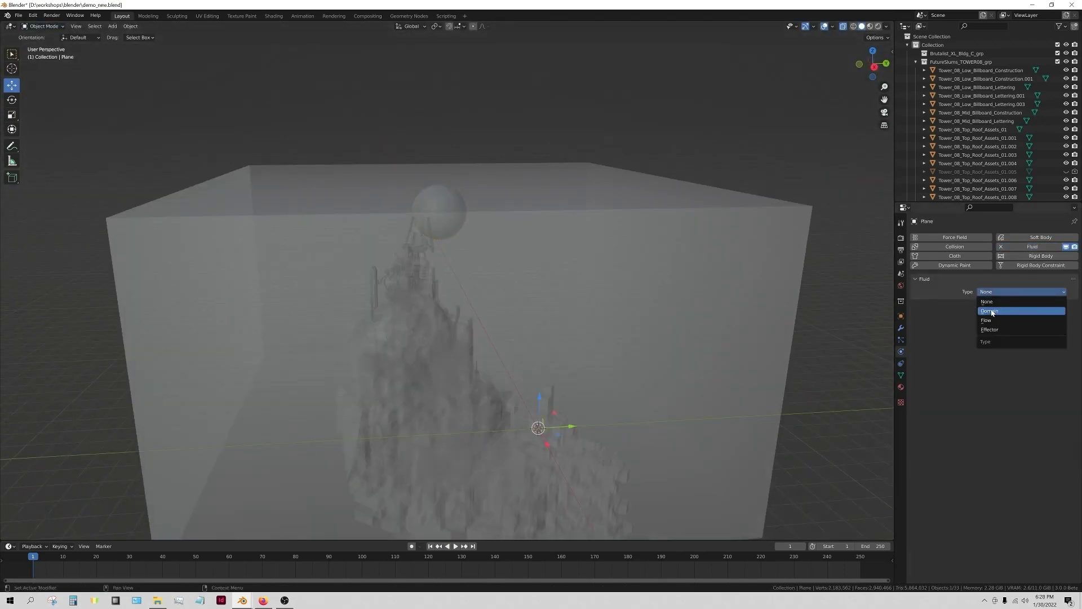
{"action": "left_click", "coordinate": [990, 312]}
{"action": "scroll", "coordinate": [676, 338], "scroll_direction": "down", "scroll_amount": 1}
{"action": "left_click", "coordinate": [996, 318]}
{"action": "left_click", "coordinate": [1000, 338]}
Enable Mesh for the plane's liquid domain and set its Resolution Divisions to 44.
{"action": "middle_click_drag", "start_coordinate": [645, 368], "coordinate": [631, 350]}
{"action": "scroll", "coordinate": [947, 451], "scroll_direction": "down", "scroll_amount": 3}
{"action": "left_click", "coordinate": [927, 516]}
{"action": "middle_click_drag", "start_coordinate": [581, 395], "coordinate": [540, 394]}
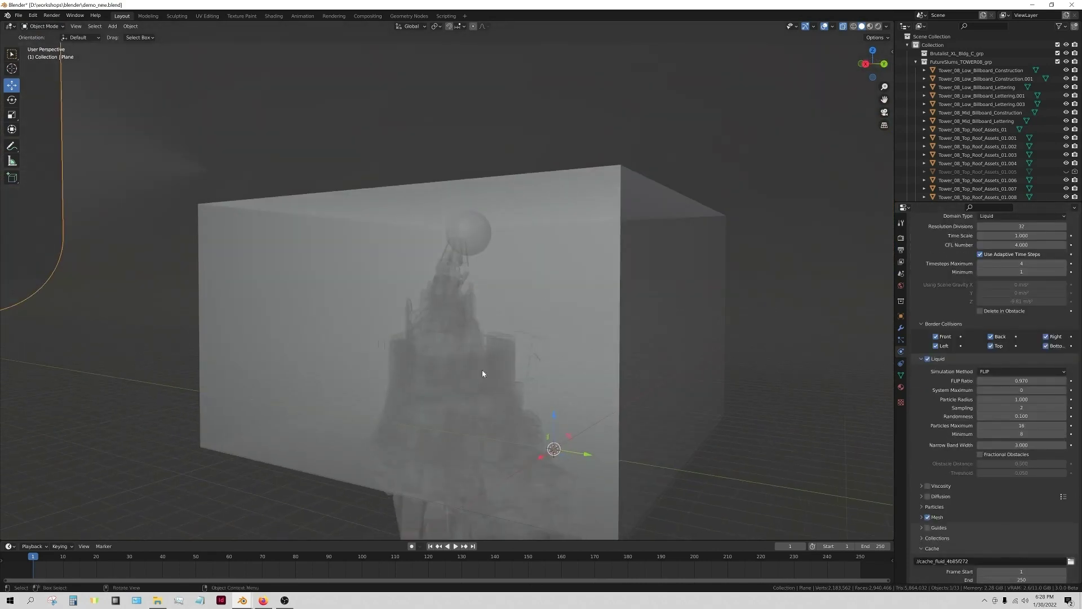
{"action": "left_click", "coordinate": [843, 26]}
{"action": "scroll", "coordinate": [1043, 304], "scroll_direction": "up", "scroll_amount": 3}
{"action": "left_click", "coordinate": [1064, 294]}
{"action": "left_click", "coordinate": [1064, 294]}
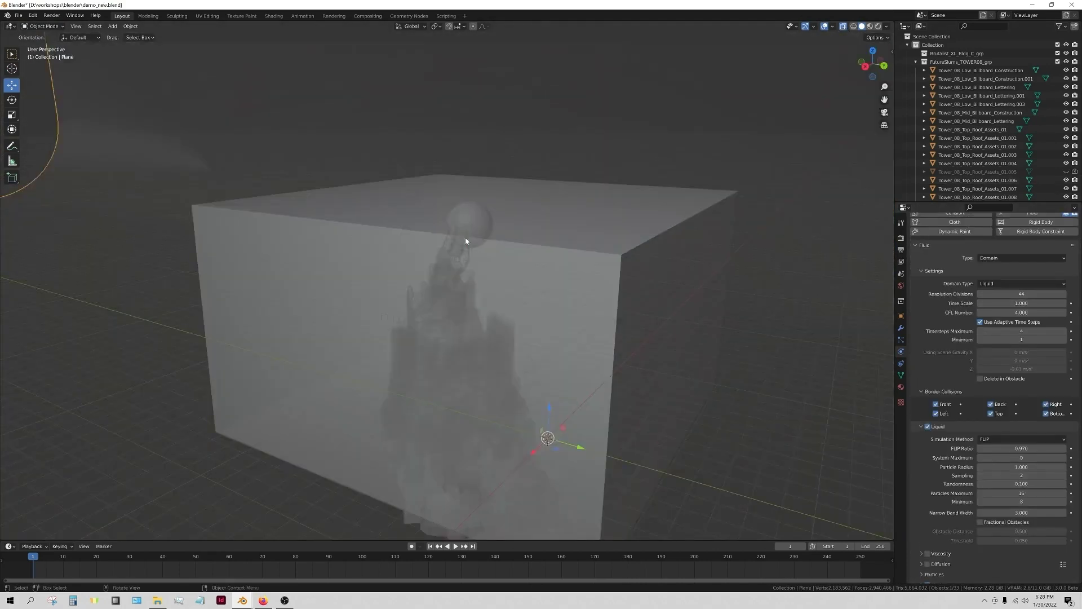
Remove the Fluid physics from the backdrop plane.
{"action": "left_click", "coordinate": [465, 237]}
{"action": "left_click", "coordinate": [688, 310]}
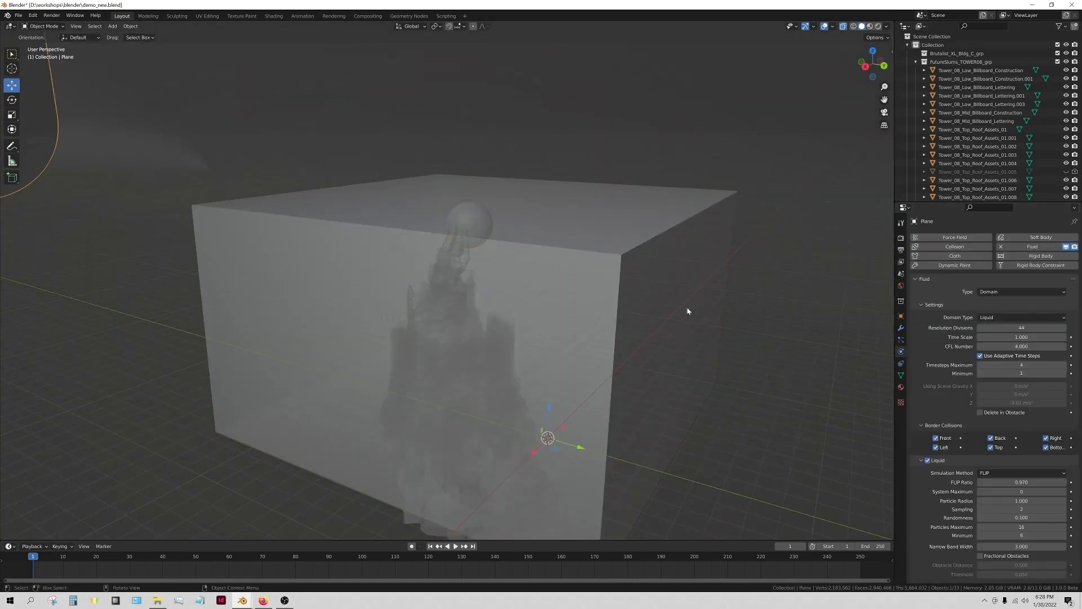
{"action": "scroll", "coordinate": [472, 271], "scroll_direction": "down", "scroll_amount": 5}
{"action": "left_click", "coordinate": [1009, 247]}
{"action": "scroll", "coordinate": [383, 235], "scroll_direction": "up", "scroll_amount": 3}
Add Fluid physics to the large cube as a Liquid domain and increase its Resolution Divisions.
{"action": "left_click", "coordinate": [383, 235]}
{"action": "left_click", "coordinate": [1035, 247]}
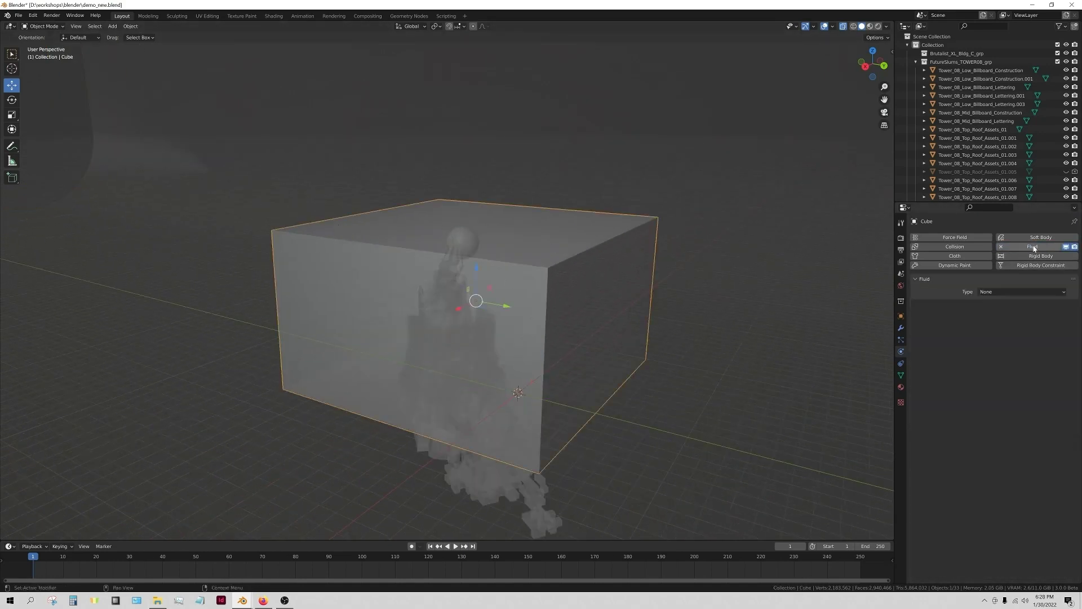
{"action": "left_click", "coordinate": [1020, 291]}
{"action": "left_click", "coordinate": [1009, 310]}
{"action": "left_click", "coordinate": [1007, 317]}
{"action": "left_click", "coordinate": [1003, 336]}
{"action": "scroll", "coordinate": [952, 451], "scroll_direction": "down", "scroll_amount": 7}
{"action": "scroll", "coordinate": [938, 420], "scroll_direction": "up", "scroll_amount": 4}
{"action": "scroll", "coordinate": [939, 417], "scroll_direction": "up", "scroll_amount": 1}
{"action": "left_click_drag", "start_coordinate": [1017, 316], "coordinate": [1031, 317]}
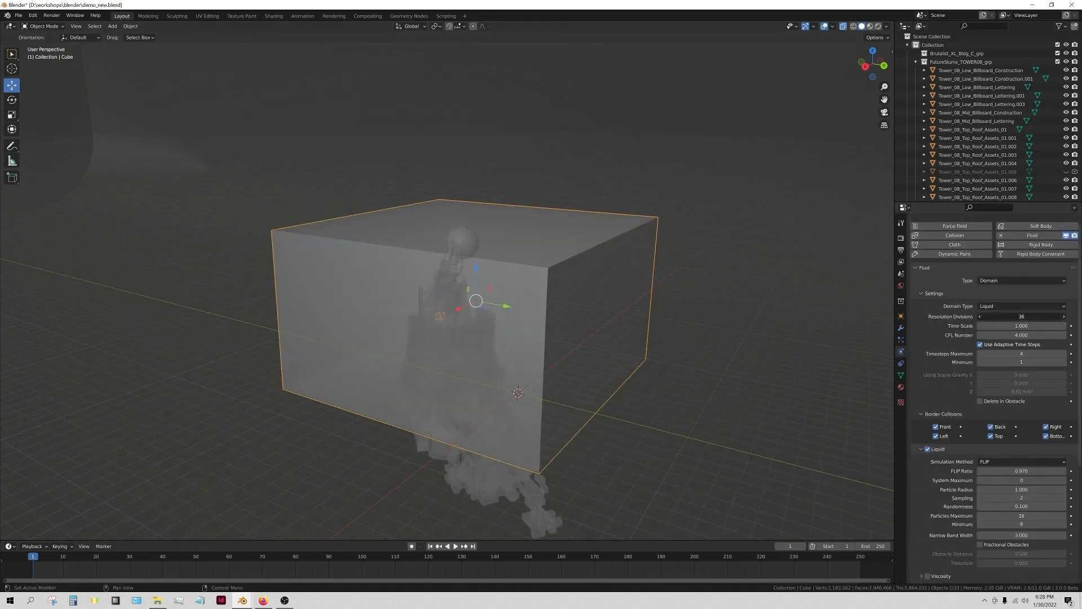
Reposition and rescale the liquid domain cube around the duck tower and set its Resolution Divisions to 74.
{"action": "middle_click_drag", "start_coordinate": [563, 282], "coordinate": [485, 254]}
{"action": "left_click", "coordinate": [478, 247]}
{"action": "left_click", "coordinate": [715, 349]}
{"action": "middle_click_drag", "start_coordinate": [715, 349], "coordinate": [630, 297]}
{"action": "left_click_drag", "start_coordinate": [497, 286], "coordinate": [497, 284]}
{"action": "middle_click_drag", "start_coordinate": [501, 367], "coordinate": [529, 386]}
{"action": "key", "text": "s"}
{"action": "left_click", "coordinate": [532, 388]}
{"action": "left_click", "coordinate": [1065, 328]}
{"action": "left_click", "coordinate": [1064, 328]}
Turn off X-ray display and add Fluid physics to duck_3d_model.003 as a Collision effector.
{"action": "middle_click_drag", "start_coordinate": [507, 315], "coordinate": [609, 298]}
{"action": "scroll", "coordinate": [608, 299], "scroll_direction": "up", "scroll_amount": 4}
{"action": "left_click", "coordinate": [842, 26]}
{"action": "left_click", "coordinate": [422, 350]}
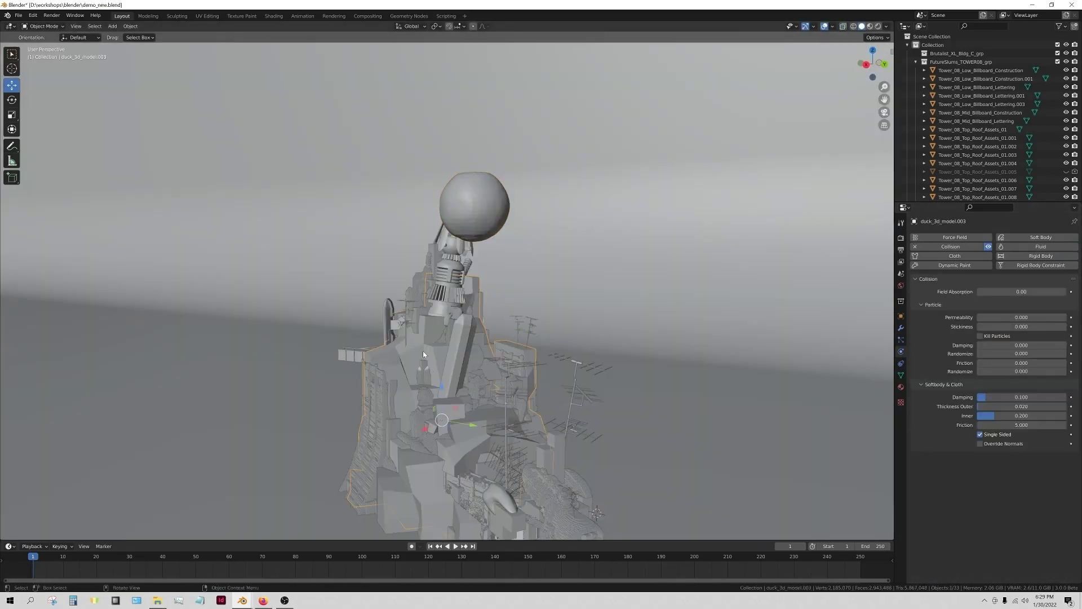
{"action": "left_click", "coordinate": [1032, 246]}
{"action": "left_click", "coordinate": [1022, 292]}
{"action": "left_click", "coordinate": [990, 328]}
{"action": "left_click", "coordinate": [1063, 329]}
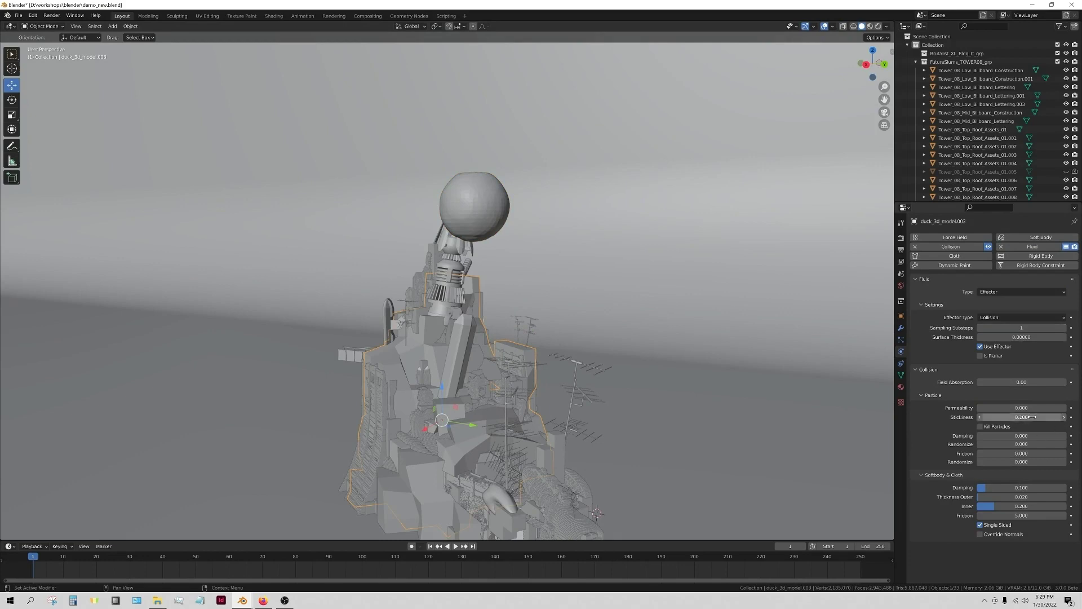
Set duck_3d_model.003's particle collision Stickiness to 2.2, Damping to 0.038 and Friction to 0.153.
{"action": "left_click_drag", "start_coordinate": [1008, 436], "coordinate": [1016, 436]}
{"action": "left_click_drag", "start_coordinate": [1009, 454], "coordinate": [1020, 453]}
{"action": "scroll", "coordinate": [663, 399], "scroll_direction": "down", "scroll_amount": 1}
{"action": "middle_click_drag", "start_coordinate": [663, 399], "coordinate": [726, 389]}
Set the liquid domain's Resolution Divisions to 78 and play the simulation from the first frame.
{"action": "left_click", "coordinate": [452, 186]}
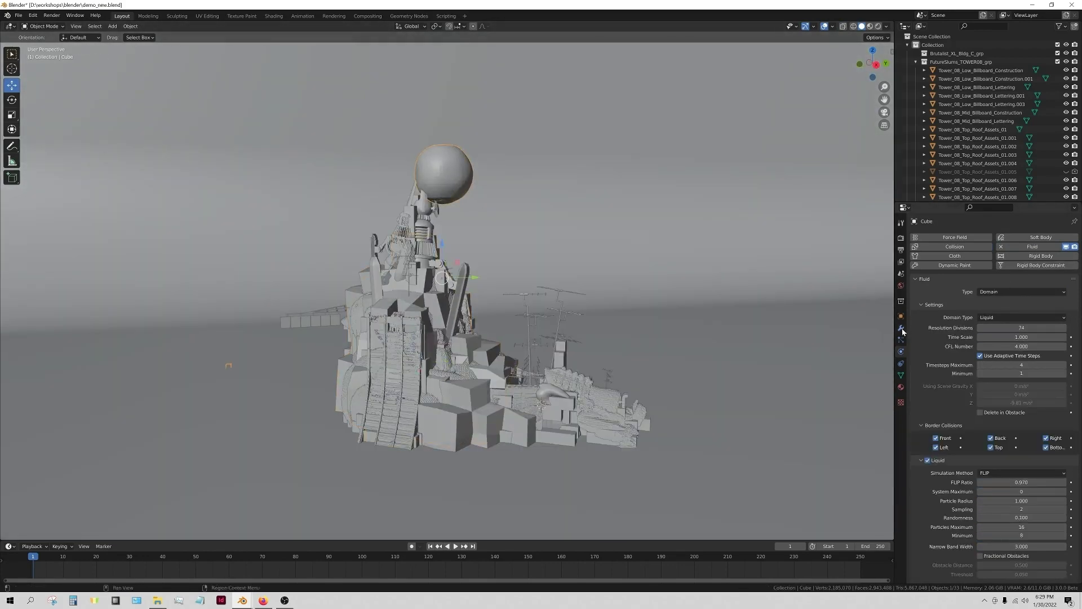
{"action": "left_click", "coordinate": [431, 546]}
{"action": "left_click_drag", "start_coordinate": [973, 363], "coordinate": [979, 363]}
{"action": "left_click", "coordinate": [454, 547]}
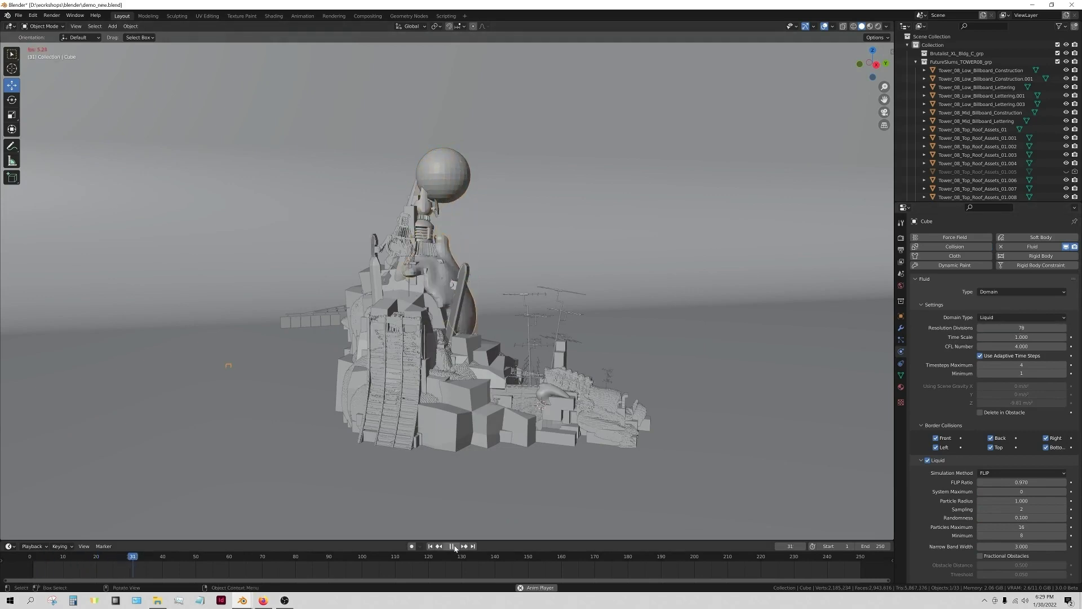
{"action": "left_click", "coordinate": [455, 547]}
Rewind the timeline and move the liquid emitter sphere slightly sideways above the tower's tip.
{"action": "middle_click_drag", "start_coordinate": [535, 361], "coordinate": [512, 361]}
{"action": "left_click", "coordinate": [453, 184]}
{"action": "scroll", "coordinate": [935, 167], "scroll_direction": "down", "scroll_amount": 10}
{"action": "middle_click_drag", "start_coordinate": [648, 338], "coordinate": [457, 453]}
{"action": "left_click", "coordinate": [430, 546]}
{"action": "left_click", "coordinate": [496, 85]}
{"action": "left_click", "coordinate": [938, 193]}
{"action": "middle_click_drag", "start_coordinate": [620, 281], "coordinate": [592, 324]}
{"action": "left_click_drag", "start_coordinate": [513, 107], "coordinate": [488, 106]}
Set the liquid domain's Resolution Divisions to 84 and hide the emitter sphere in the viewport.
{"action": "left_click", "coordinate": [935, 84]}
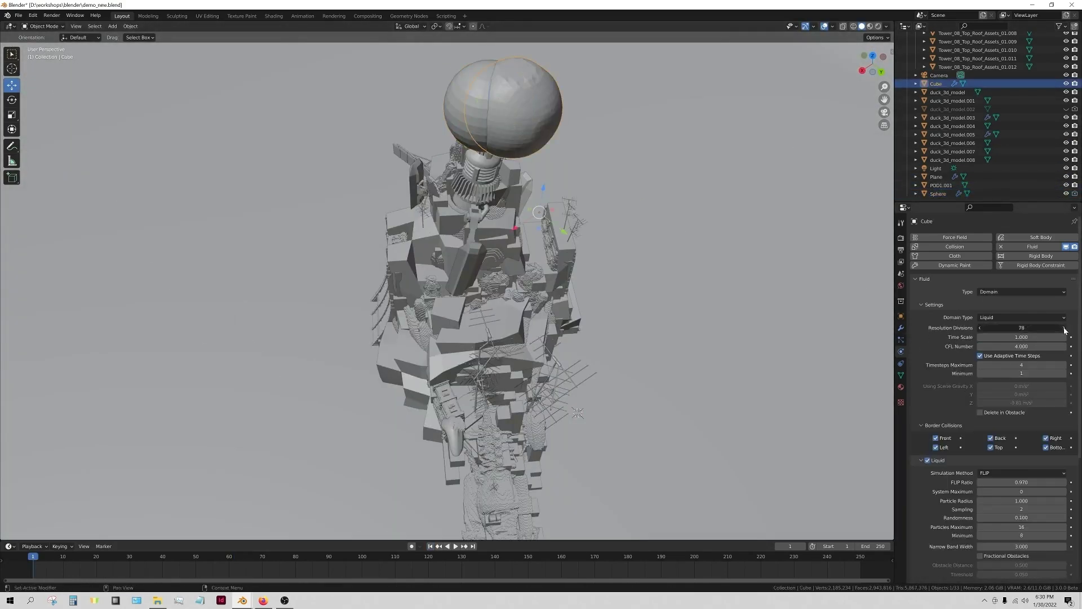
{"action": "key", "text": "KP_Decimal"}
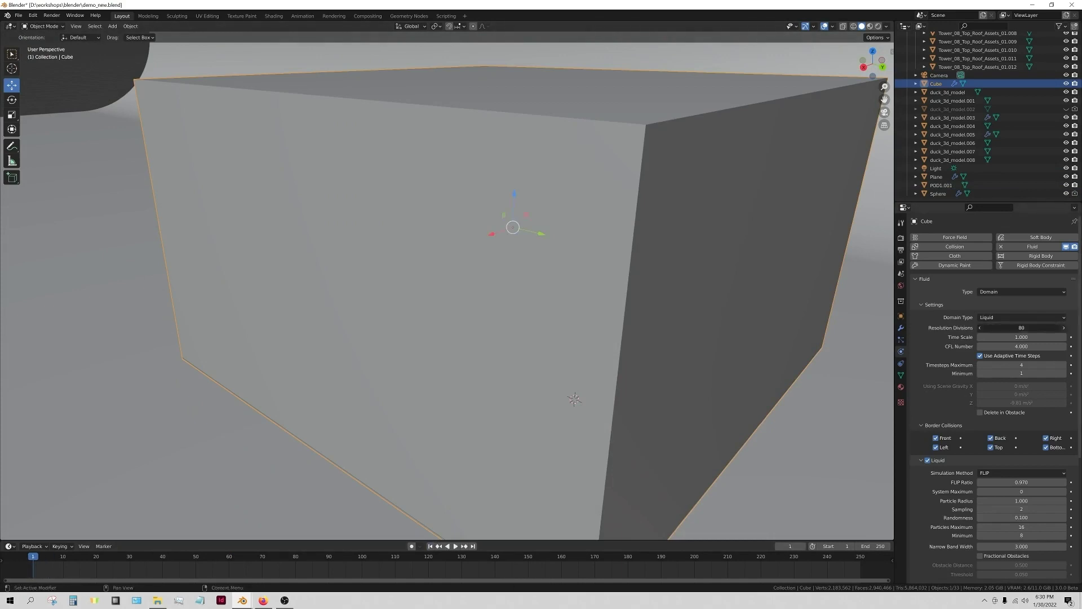
{"action": "left_click", "coordinate": [1065, 328]}
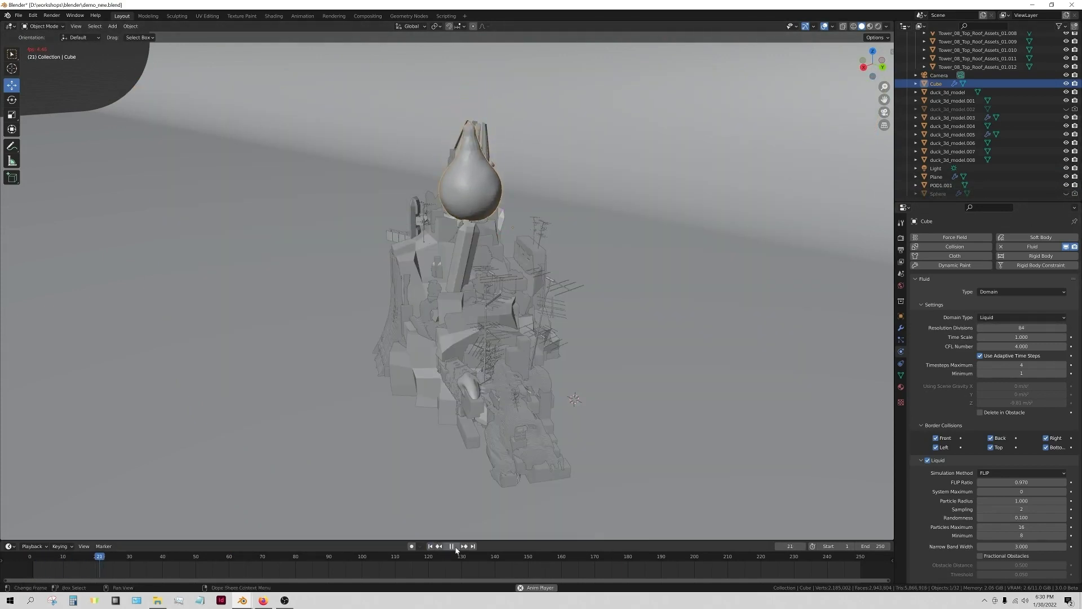
Play the liquid simulation to about frame 88 and examine how the liquid flows over the tower.
{"action": "left_click", "coordinate": [455, 548]}
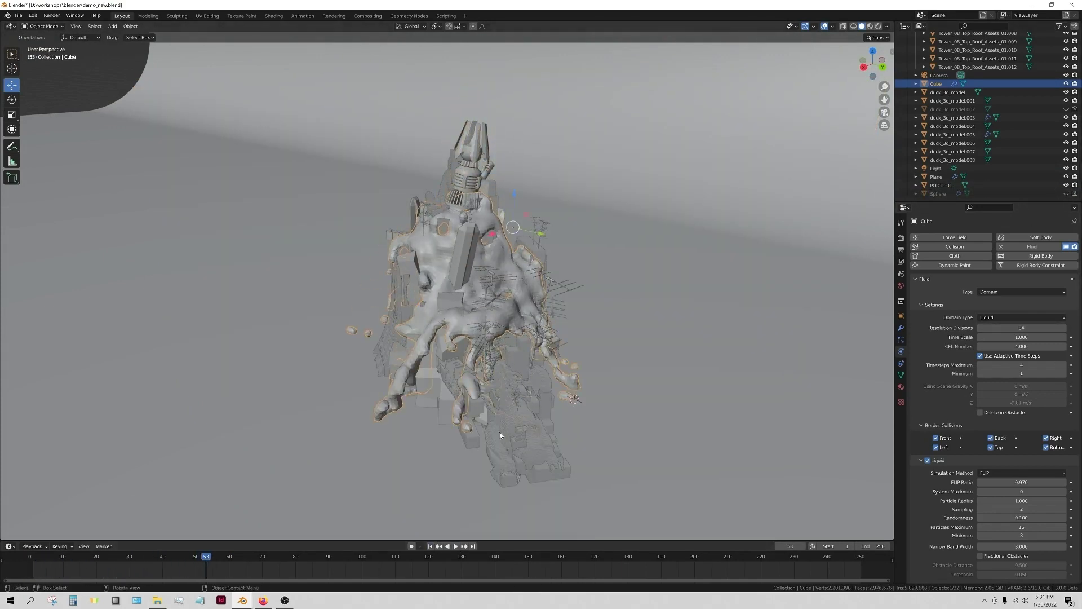
{"action": "middle_click_drag", "start_coordinate": [500, 434], "coordinate": [579, 402]}
{"action": "left_click", "coordinate": [453, 548]}
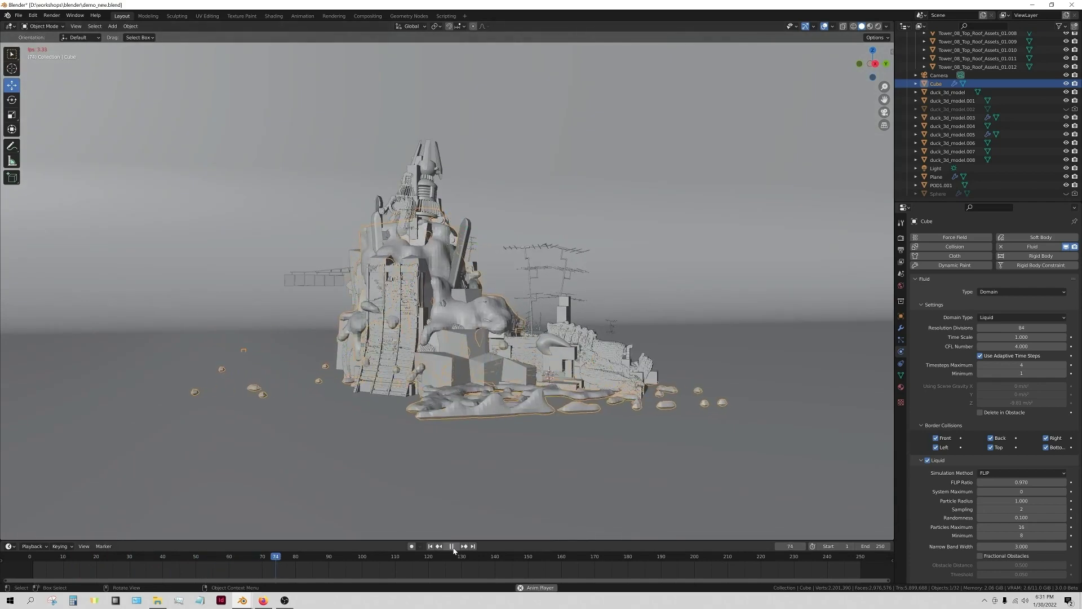
{"action": "left_click", "coordinate": [453, 548]}
{"action": "middle_click_drag", "start_coordinate": [462, 361], "coordinate": [515, 421]}
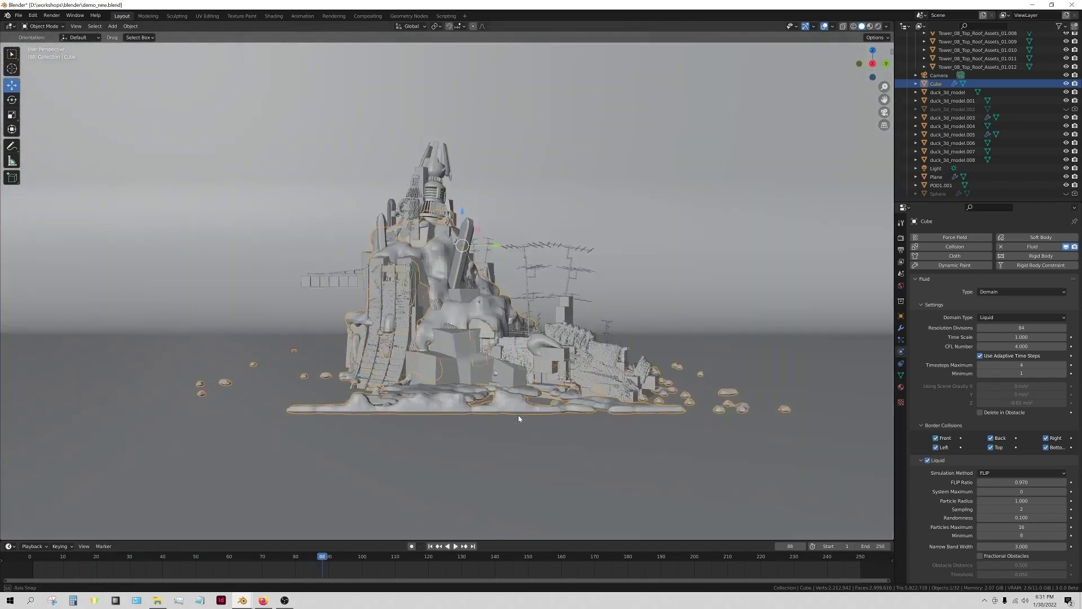
Disable every border collision of the liquid domain except Bottom and set its Time Scale to 0.9.
{"action": "left_click", "coordinate": [936, 438]}
{"action": "left_click", "coordinate": [935, 448]}
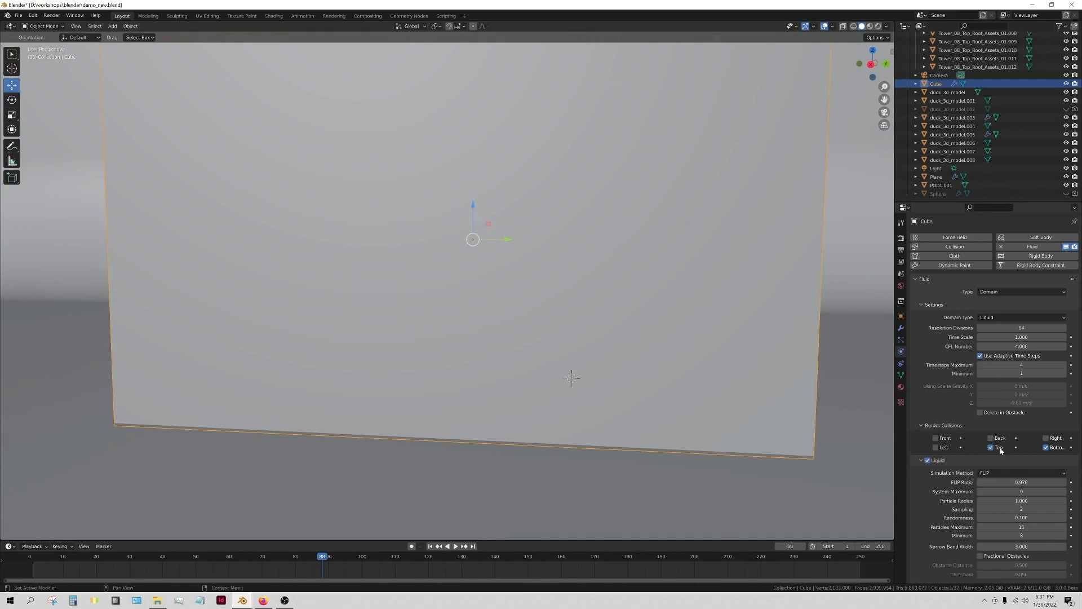
{"action": "left_click", "coordinate": [991, 448]}
{"action": "key", "text": "shift+Left"}
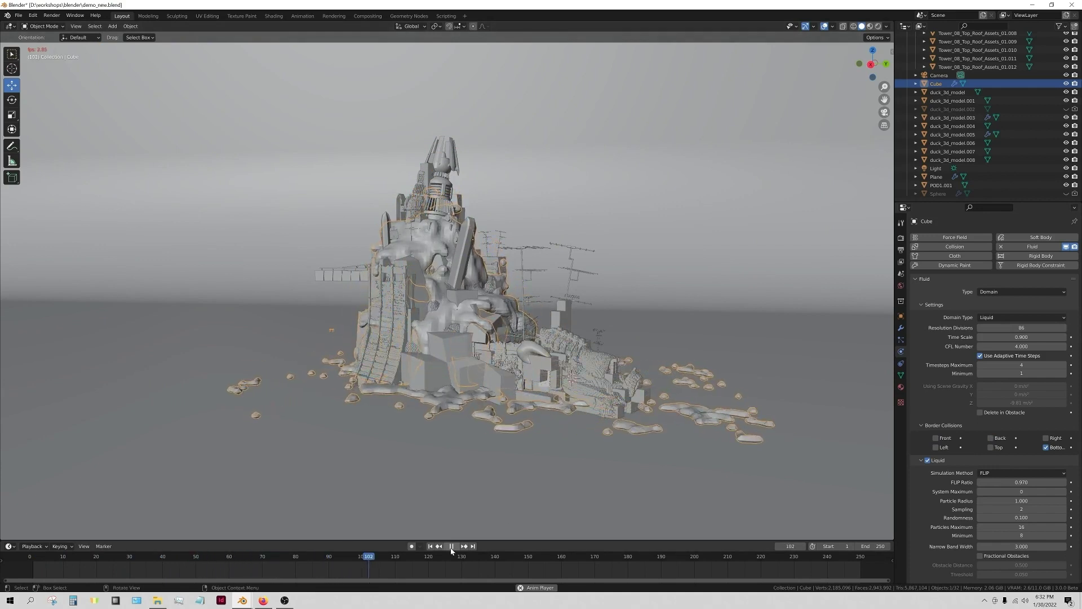
Stop the simulation playback and examine the liquid spread around the tower.
{"action": "left_click", "coordinate": [452, 546]}
{"action": "middle_click_drag", "start_coordinate": [451, 496], "coordinate": [472, 474]}
{"action": "scroll", "coordinate": [489, 403], "scroll_direction": "down", "scroll_amount": 2}
{"action": "mouse_move", "coordinate": [504, 439]}
{"action": "middle_mouse_down"}
{"action": "mouse_move", "coordinate": [509, 451]}
{"action": "mouse_move", "coordinate": [494, 447]}
{"action": "middle_mouse_up"}
Try duplicating the simulated liquid in place, and undo it.
{"action": "key", "text": "shift+d"}
{"action": "right_click", "coordinate": [508, 451]}
{"action": "scroll", "coordinate": [501, 452], "scroll_direction": "up", "scroll_amount": 2}
{"action": "key", "text": "ctrl+z"}
Turn off the liquid domain's Mesh option, lower the domain cube slightly and rescale it.
{"action": "left_click", "coordinate": [448, 148]}
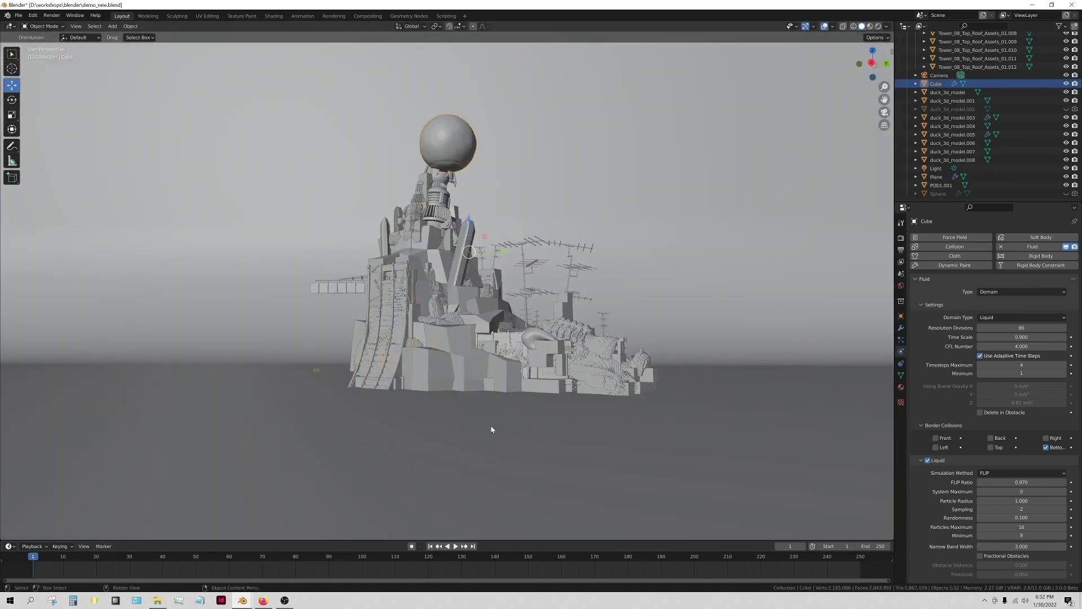
{"action": "left_click", "coordinate": [936, 84]}
{"action": "scroll", "coordinate": [958, 394], "scroll_direction": "down", "scroll_amount": 5}
{"action": "left_click", "coordinate": [927, 495]}
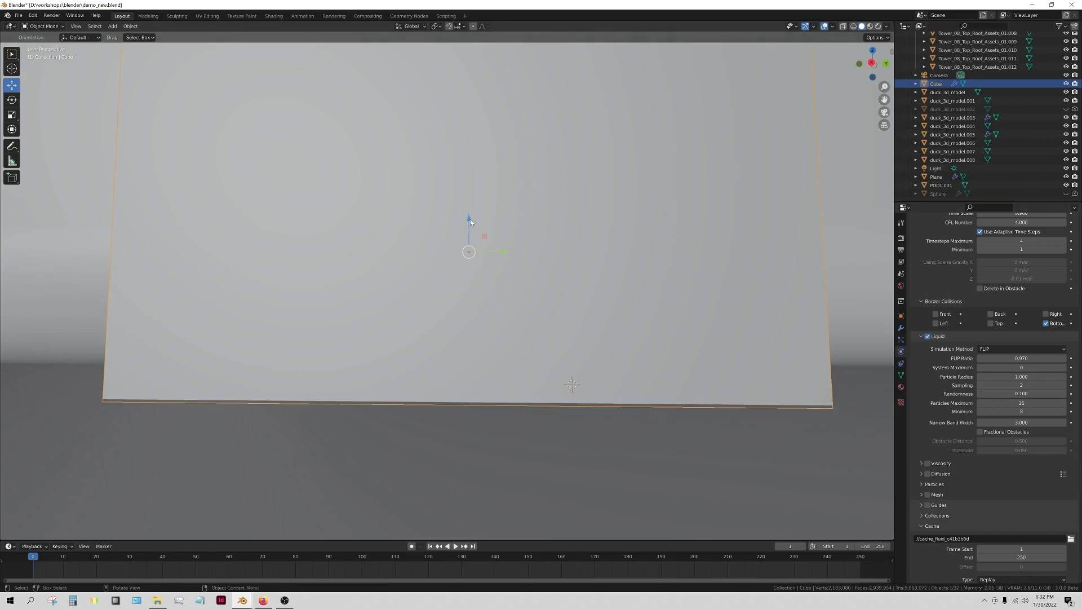
{"action": "left_click_drag", "start_coordinate": [470, 220], "coordinate": [542, 290]}
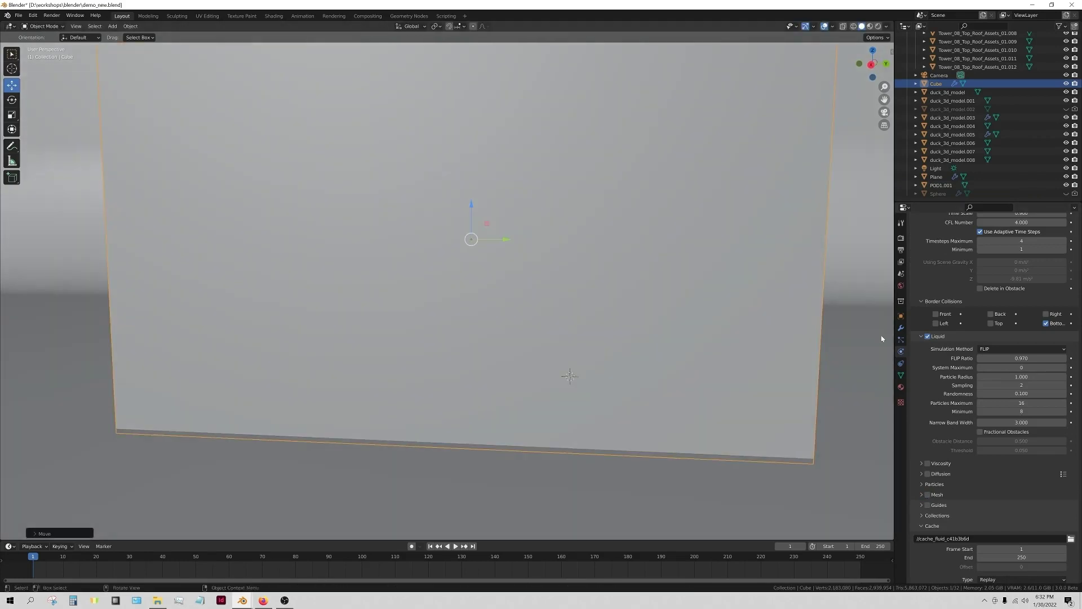
{"action": "scroll", "coordinate": [1062, 252], "scroll_direction": "up", "scroll_amount": 2}
{"action": "middle_click_drag", "start_coordinate": [569, 349], "coordinate": [501, 351]}
{"action": "key", "text": "s"}
{"action": "left_click", "coordinate": [587, 360]}
Enable Mesh on the liquid domain with an Upres Factor of 3 and play the simulation to about frame 36.
{"action": "left_click", "coordinate": [928, 540]}
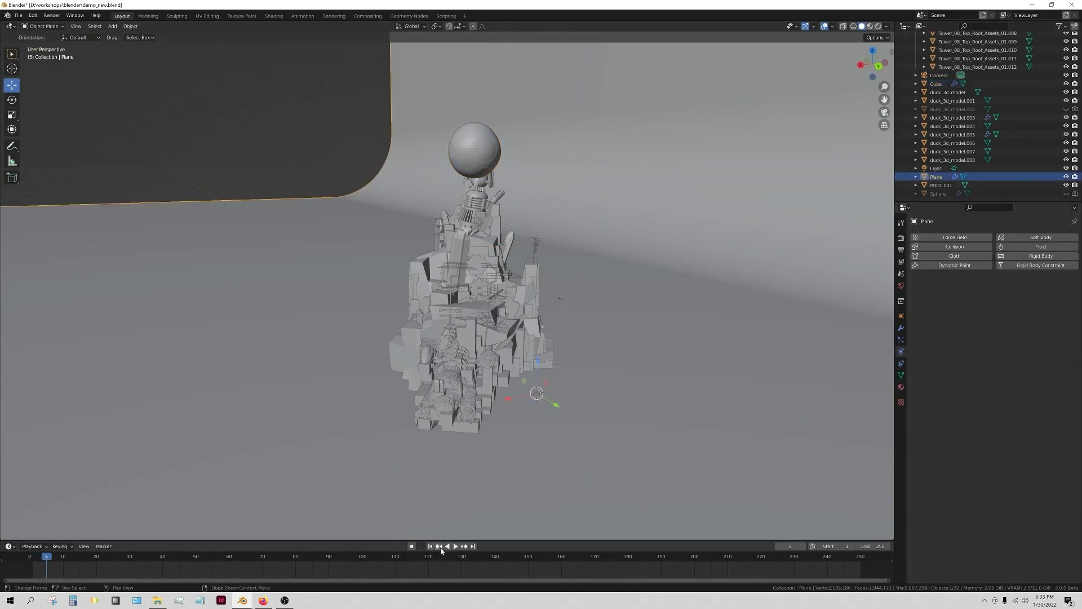
{"action": "key", "text": "Escape"}
{"action": "scroll", "coordinate": [953, 365], "scroll_direction": "down", "scroll_amount": 5}
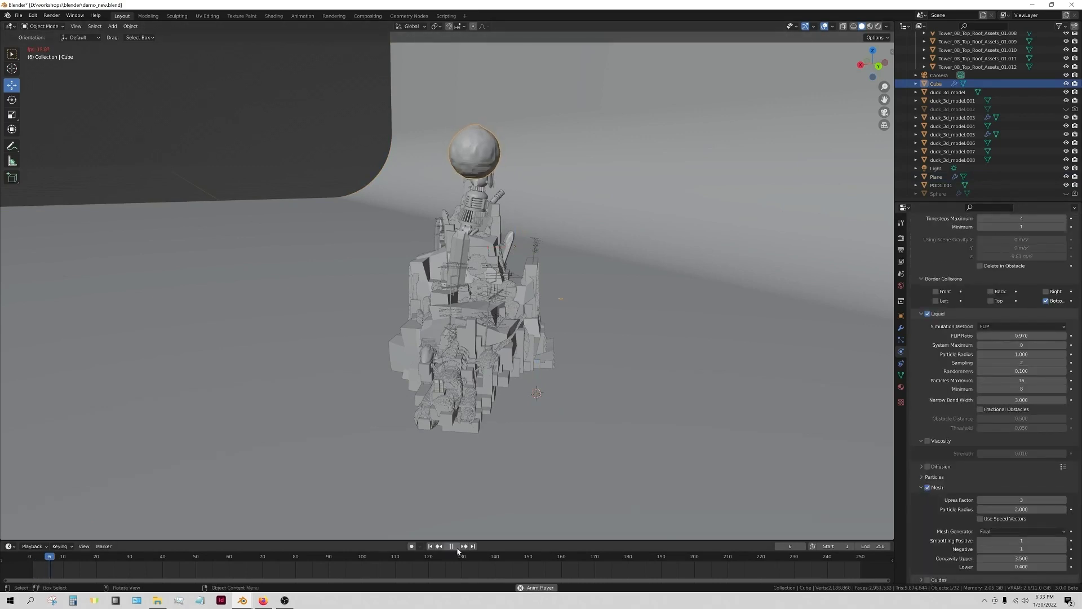
{"action": "middle_click_drag", "start_coordinate": [435, 370], "coordinate": [482, 368]}
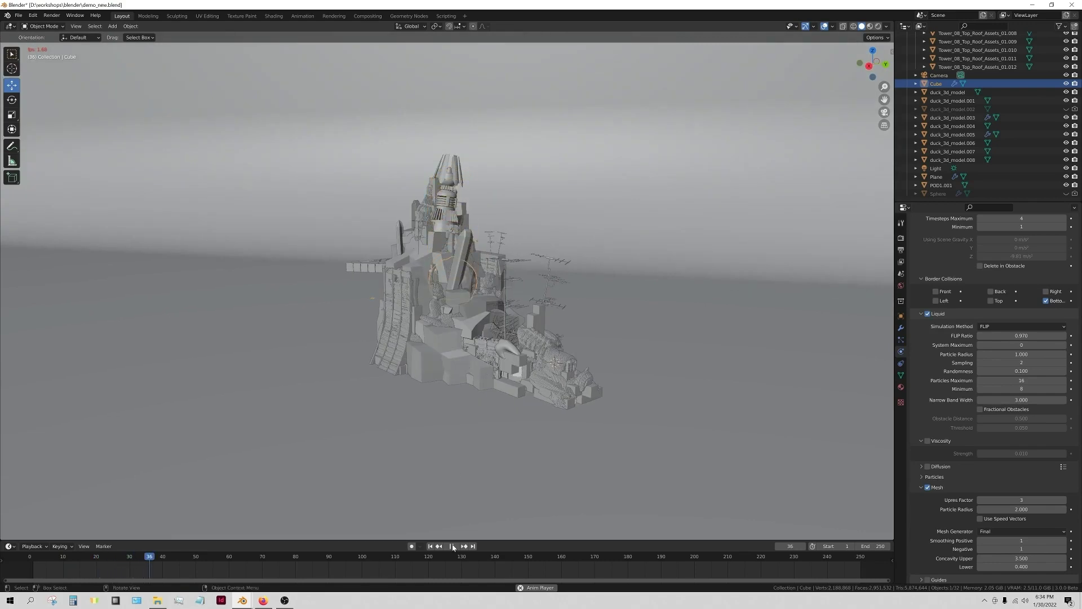
{"action": "key", "text": "Escape"}
Set the duck_3d_model.003 effector's Sampling Substeps to 2 and replay the simulation with the domain at 92 Resolution Divisions.
{"action": "left_click", "coordinate": [483, 369]}
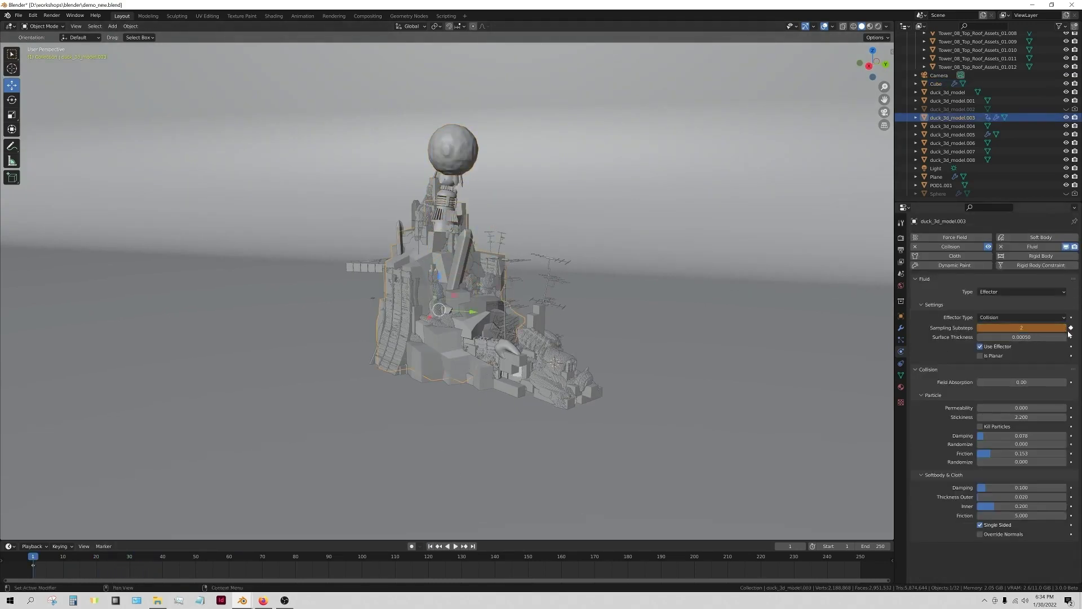
{"action": "left_click", "coordinate": [936, 83]}
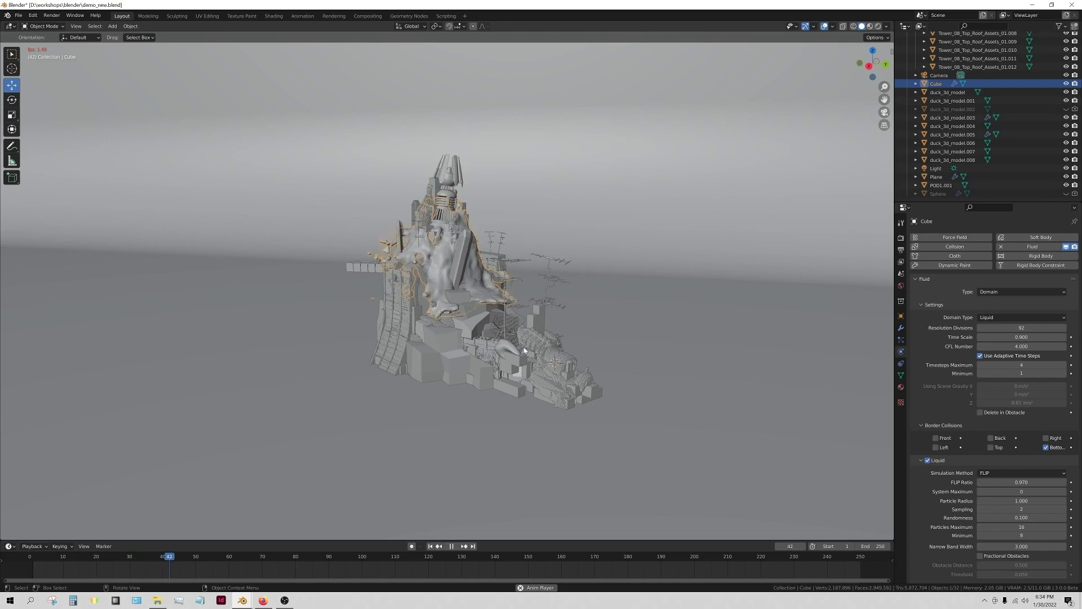
{"action": "left_click", "coordinate": [450, 545]}
Raise the liquid domain cube slightly and replay the simulation.
{"action": "middle_click_drag", "start_coordinate": [452, 440], "coordinate": [501, 411]}
{"action": "left_click_drag", "start_coordinate": [454, 226], "coordinate": [454, 220]}
{"action": "middle_click_drag", "start_coordinate": [504, 388], "coordinate": [472, 406]}
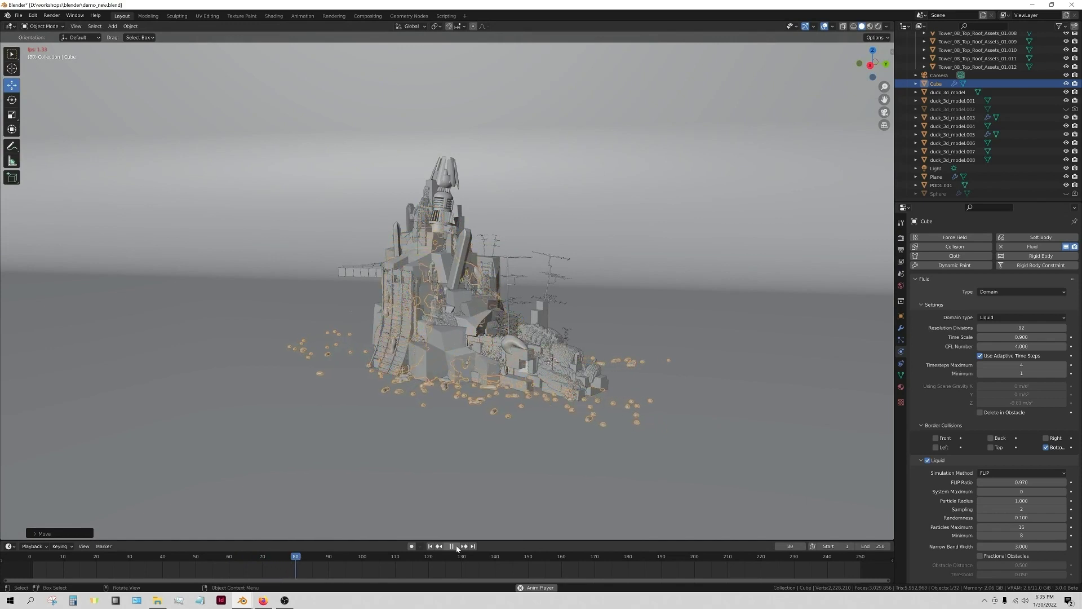
Set the domain's Resolution Divisions to 94 and mesh Upres Factor to 2, and replay the simulation to frame 115.
{"action": "left_click", "coordinate": [430, 546]}
{"action": "scroll", "coordinate": [1032, 338], "scroll_direction": "down", "scroll_amount": 3}
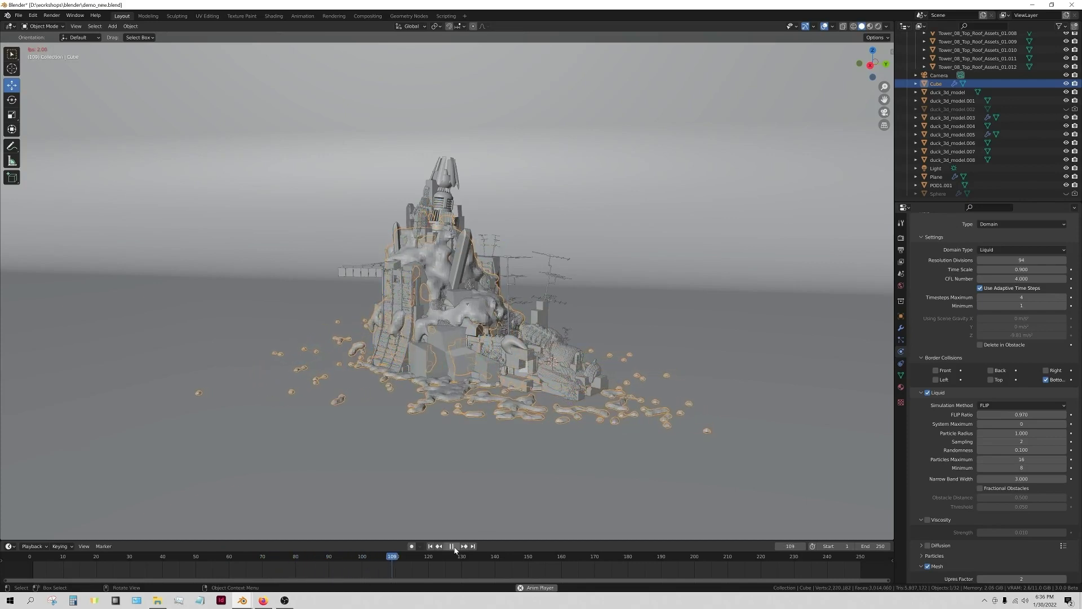
{"action": "key", "text": "space"}
Duplicate the liquid domain in place, hide the original cube and apply the duplicate's modifiers.
{"action": "key", "text": "shift+d"}
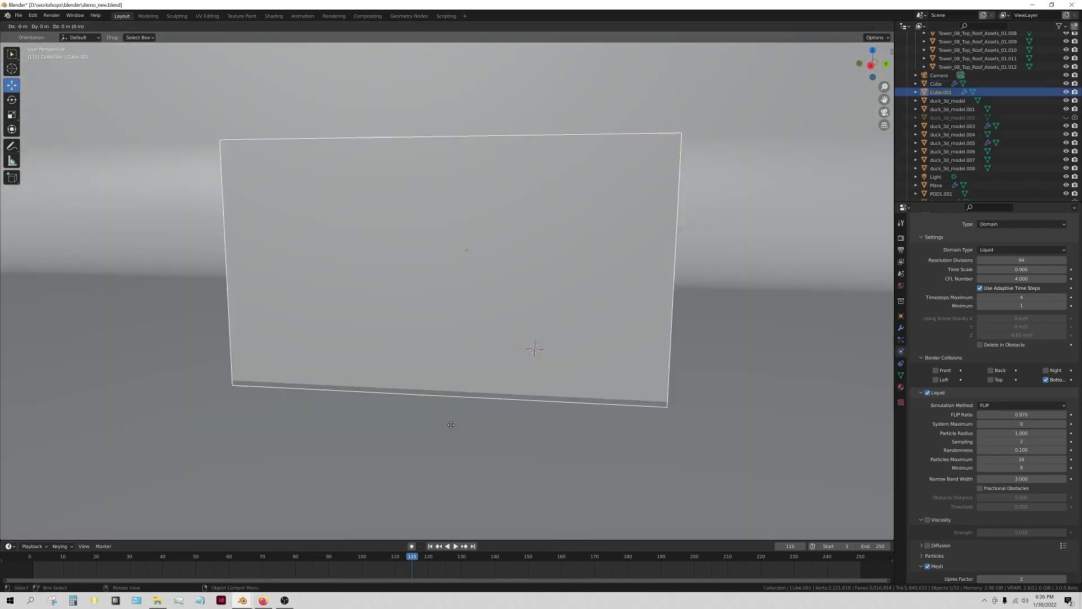
{"action": "left_click", "coordinate": [450, 425]}
{"action": "left_click", "coordinate": [1065, 83]}
{"action": "left_click", "coordinate": [901, 327]}
{"action": "left_click", "coordinate": [1052, 277]}
{"action": "left_click", "coordinate": [1039, 287]}
{"action": "scroll", "coordinate": [562, 398], "scroll_direction": "up", "scroll_amount": 2}
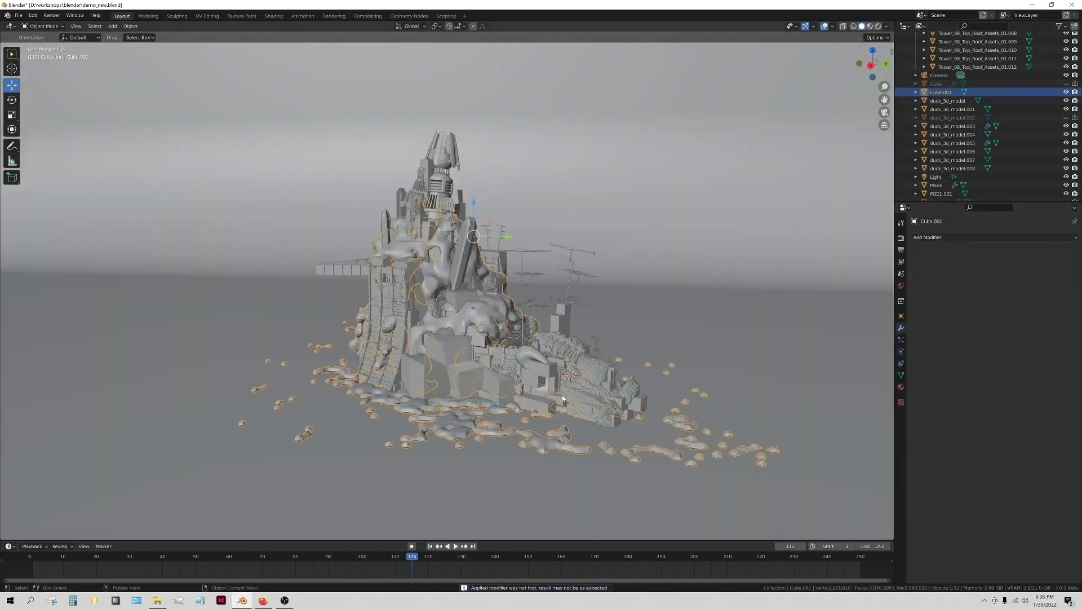
Delete the loose droplets from the duplicated liquid mesh, keeping the selected connected parts.
{"action": "key", "text": "Tab"}
{"action": "left_click", "coordinate": [446, 433]}
{"action": "key", "text": "ctrl+l"}
{"action": "key", "text": "ctrl+i"}
{"action": "key", "text": "x"}
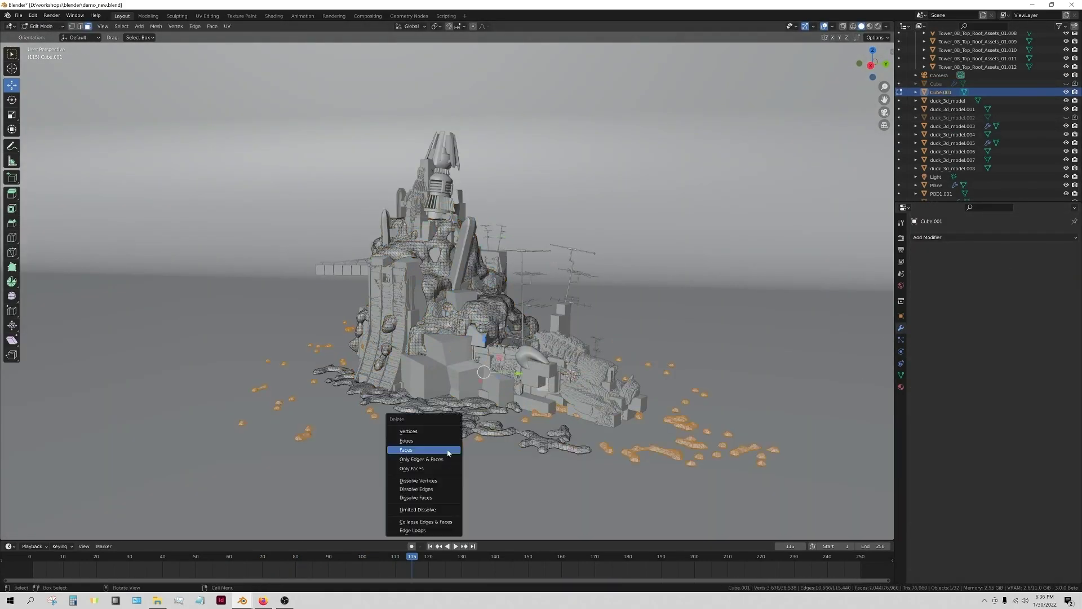
{"action": "left_click", "coordinate": [447, 451]}
{"action": "key", "text": "Tab"}
Assign the seafoam material to the liquid mesh and shade it smooth in the camera view.
{"action": "key", "text": "KP_0"}
{"action": "left_click", "coordinate": [900, 387]}
{"action": "left_click", "coordinate": [917, 273]}
{"action": "scroll", "coordinate": [938, 327], "scroll_direction": "down", "scroll_amount": 10}
{"action": "left_click", "coordinate": [938, 358]}
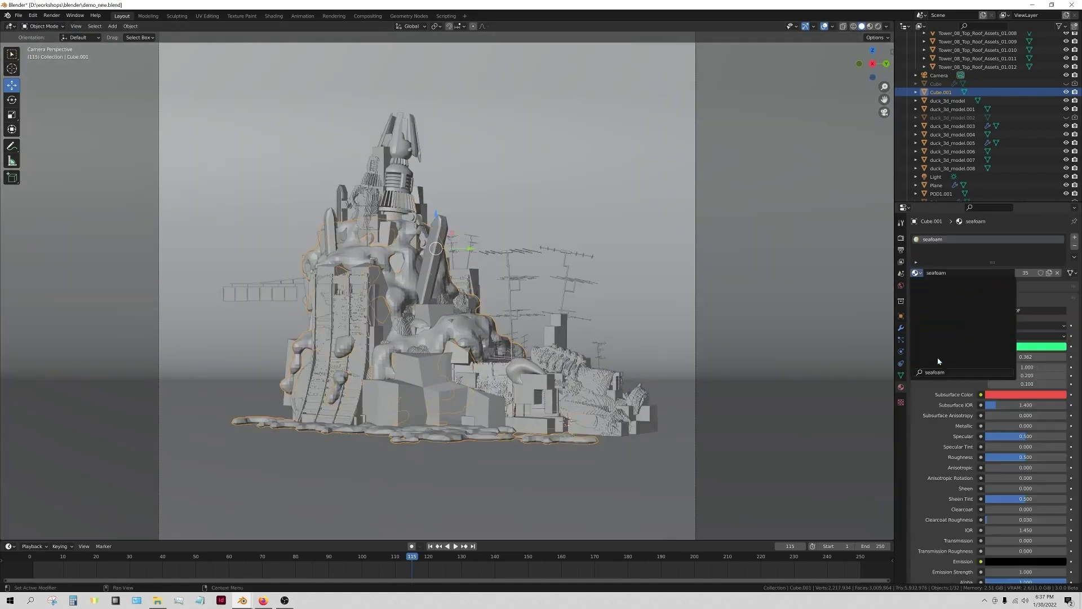
{"action": "right_click", "coordinate": [380, 349]}
{"action": "left_click", "coordinate": [385, 297]}
Render the camera view and save the image as a PNG in the ducks folder.
{"action": "left_click", "coordinate": [51, 15]}
{"action": "left_click", "coordinate": [64, 25]}
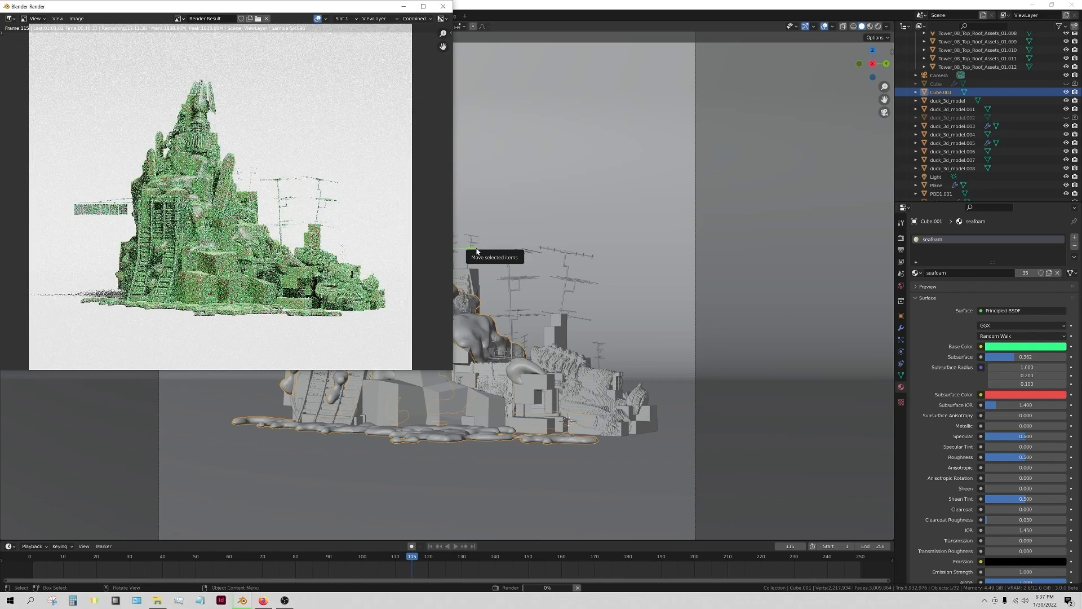
{"action": "left_click", "coordinate": [76, 19]}
{"action": "left_click", "coordinate": [91, 99]}
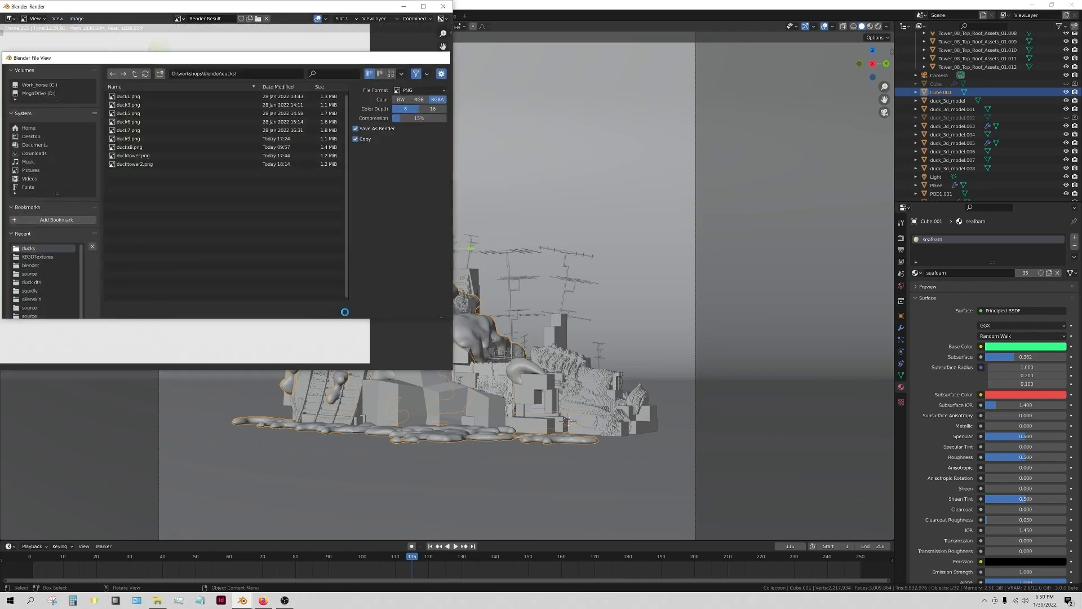
{"action": "left_click", "coordinate": [362, 311]}
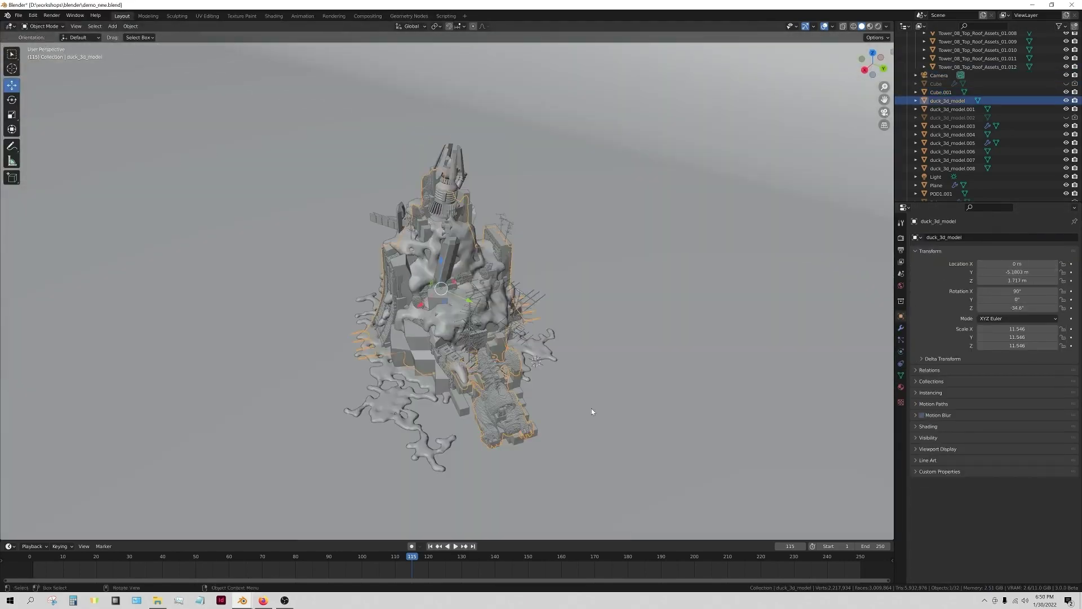
Delete stray linked pieces of the duck_3d_model.008 mesh wedged between the tower's blocks.
{"action": "middle_click_drag", "start_coordinate": [591, 412], "coordinate": [479, 417]}
{"action": "scroll", "coordinate": [507, 301], "scroll_direction": "up", "scroll_amount": 3}
{"action": "scroll", "coordinate": [462, 377], "scroll_direction": "up", "scroll_amount": 5}
{"action": "left_click", "coordinate": [462, 377]}
{"action": "scroll", "coordinate": [475, 313], "scroll_direction": "up", "scroll_amount": 5}
{"action": "middle_click_drag", "start_coordinate": [475, 313], "coordinate": [434, 381]}
{"action": "key", "text": "Tab"}
{"action": "key", "text": "l"}
{"action": "key", "text": "x"}
{"action": "left_click", "coordinate": [422, 381]}
{"action": "key", "text": "l"}
{"action": "key", "text": "x"}
{"action": "left_click", "coordinate": [420, 375]}
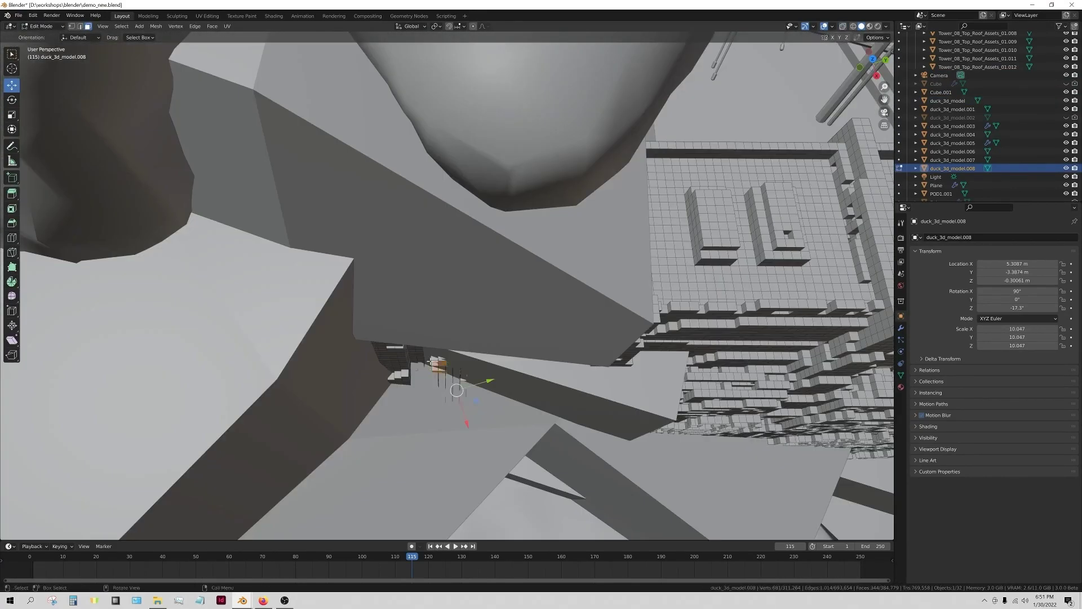
Delete the further linked fragments left in the gap of duck_3d_model.008 and return to Object Mode.
{"action": "middle_click_drag", "start_coordinate": [431, 361], "coordinate": [445, 338]}
{"action": "key", "text": "x"}
{"action": "left_click", "coordinate": [517, 335]}
{"action": "key", "text": "l"}
{"action": "key", "text": "x"}
{"action": "left_click", "coordinate": [446, 338]}
{"action": "middle_click_drag", "start_coordinate": [489, 295], "coordinate": [480, 271]}
{"action": "key", "text": "Tab"}
Move Tower_08_Top_Roof_Assets_01.009 into the gap at the tower's base and rotate it.
{"action": "left_click", "coordinate": [474, 282]}
{"action": "key", "text": "g"}
{"action": "left_click", "coordinate": [499, 356]}
{"action": "mouse_move", "coordinate": [499, 356]}
{"action": "middle_mouse_down"}
{"action": "mouse_move", "coordinate": [501, 342]}
{"action": "mouse_move", "coordinate": [495, 355]}
{"action": "middle_mouse_up"}
{"action": "left_click", "coordinate": [12, 100]}
{"action": "left_click_drag", "start_coordinate": [530, 324], "coordinate": [508, 324]}
Shift the roof asset between the base blocks and scale it to 0.895.
{"action": "left_click", "coordinate": [12, 85]}
{"action": "middle_click_drag", "start_coordinate": [485, 315], "coordinate": [499, 343]}
{"action": "mouse_move", "coordinate": [518, 332]}
{"action": "left_mouse_down"}
{"action": "mouse_move", "coordinate": [503, 356]}
{"action": "mouse_move", "coordinate": [506, 344]}
{"action": "left_mouse_up"}
{"action": "key", "text": "s"}
{"action": "left_click", "coordinate": [572, 331]}
Rotate the roof asset further to align it with the surrounding blocks.
{"action": "mouse_move", "coordinate": [592, 403]}
{"action": "middle_mouse_down"}
{"action": "mouse_move", "coordinate": [599, 360]}
{"action": "mouse_move", "coordinate": [591, 397]}
{"action": "middle_mouse_up"}
{"action": "left_click", "coordinate": [12, 99]}
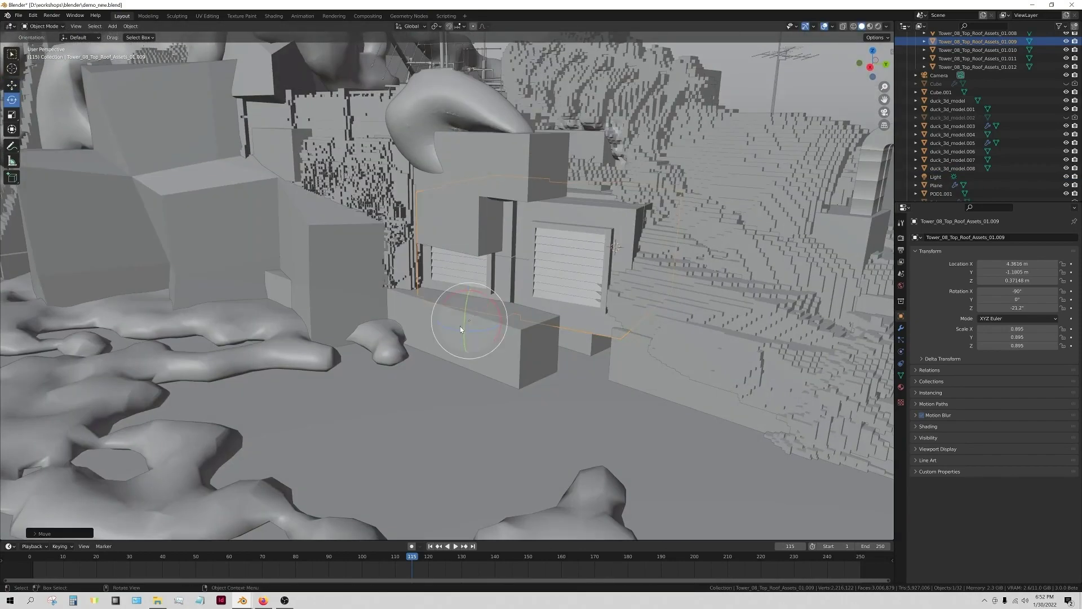
{"action": "left_click_drag", "start_coordinate": [460, 328], "coordinate": [477, 332]}
Select duck_3d_model and inflate its blocky voxel surfaces around the tower's base in Sculpt Mode with the Inflate/Deflate brush.
{"action": "middle_click_drag", "start_coordinate": [324, 242], "coordinate": [315, 225]}
{"action": "scroll", "coordinate": [508, 253], "scroll_direction": "down", "scroll_amount": 4}
{"action": "middle_click_drag", "start_coordinate": [567, 245], "coordinate": [506, 266]}
{"action": "left_click", "coordinate": [506, 265]}
{"action": "key", "text": "KP_0"}
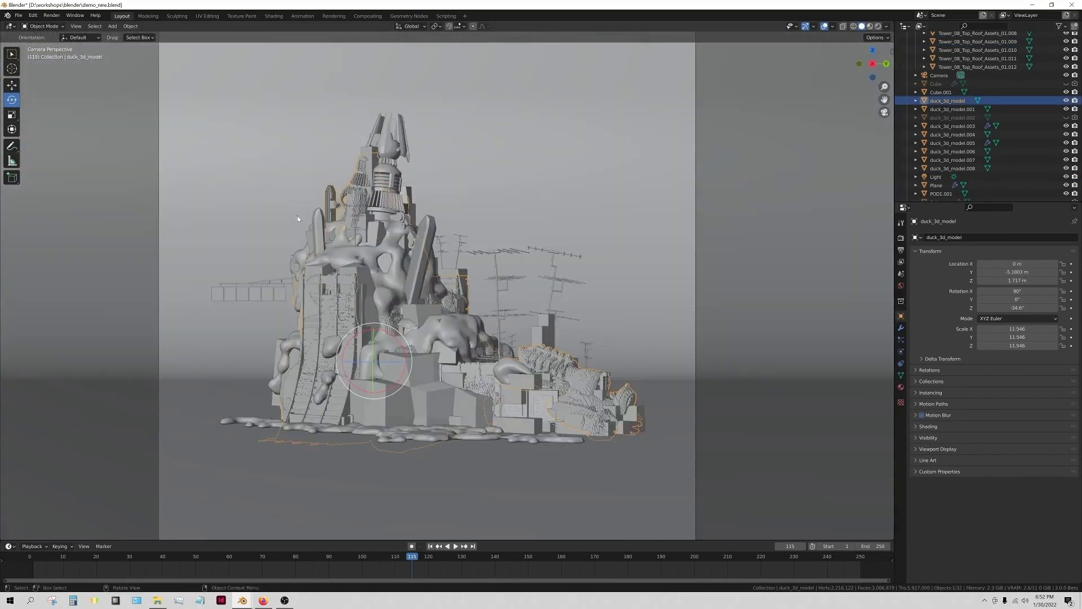
{"action": "key", "text": "ctrl+Tab"}
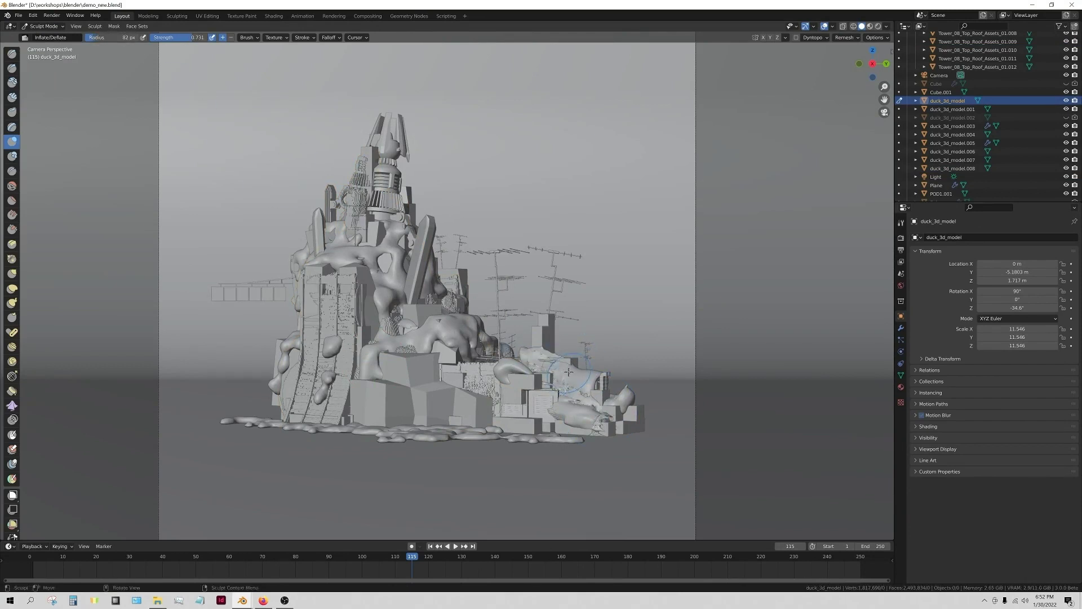
Load Chicken_Bone_INST_height.TGA as the image texture of the Inflate/Deflate brush.
{"action": "left_click", "coordinate": [900, 402]}
{"action": "left_click", "coordinate": [949, 249]}
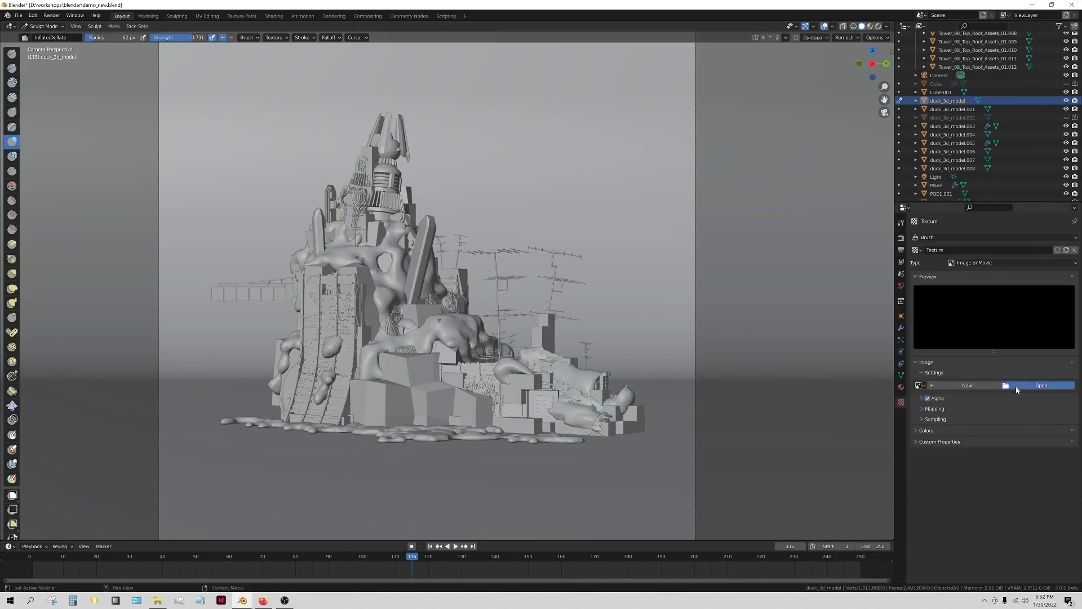
{"action": "left_click", "coordinate": [1026, 385]}
{"action": "double_click", "coordinate": [445, 207]}
{"action": "double_click", "coordinate": [465, 222]}
{"action": "left_click", "coordinate": [276, 38]}
{"action": "left_click", "coordinate": [242, 53]}
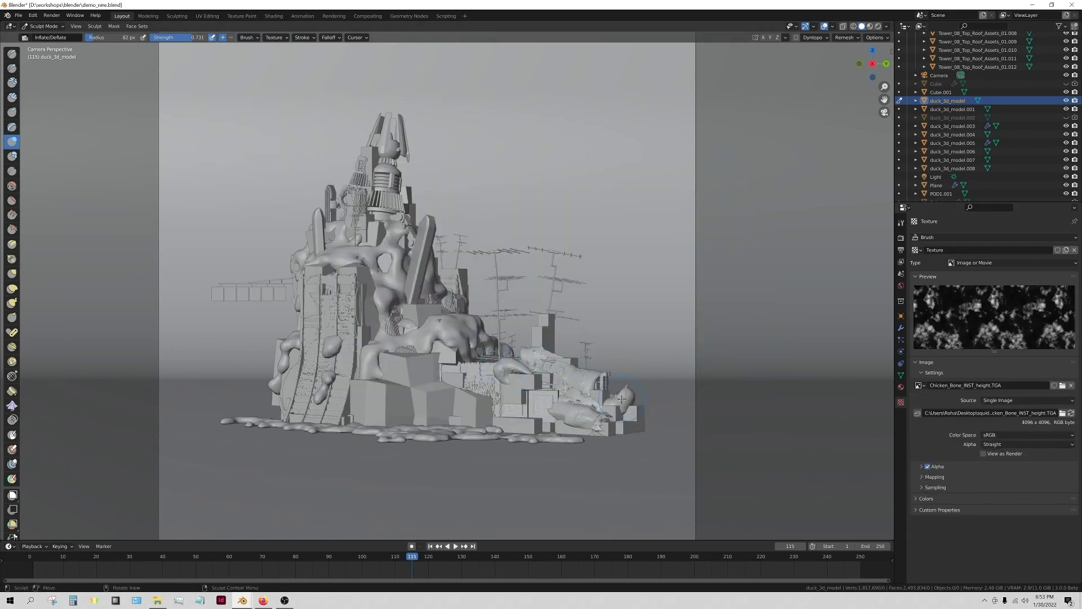
Return to Object Mode, pick the neighbouring mesh beside the base blocks and switch it to Sculpt Mode.
{"action": "middle_click_drag", "start_coordinate": [622, 399], "coordinate": [515, 355]}
{"action": "left_click", "coordinate": [45, 26]}
{"action": "left_click", "coordinate": [48, 36]}
{"action": "mouse_move", "coordinate": [401, 369]}
{"action": "middle_mouse_down"}
{"action": "mouse_move", "coordinate": [472, 372]}
{"action": "mouse_move", "coordinate": [506, 342]}
{"action": "mouse_move", "coordinate": [496, 361]}
{"action": "mouse_move", "coordinate": [430, 319]}
{"action": "middle_mouse_up"}
{"action": "left_click", "coordinate": [471, 380]}
{"action": "scroll", "coordinate": [471, 380], "scroll_direction": "up", "scroll_amount": 3}
{"action": "left_click", "coordinate": [45, 27]}
{"action": "left_click", "coordinate": [50, 53]}
Select duck_3d_model.003 from Object Mode and switch it to Sculpt Mode with the textured Inflate/Deflate brush.
{"action": "left_click", "coordinate": [45, 27]}
{"action": "left_click", "coordinate": [48, 36]}
{"action": "scroll", "coordinate": [456, 354], "scroll_direction": "up", "scroll_amount": 3}
{"action": "left_click", "coordinate": [456, 354]}
{"action": "left_click", "coordinate": [45, 26]}
{"action": "left_click", "coordinate": [49, 54]}
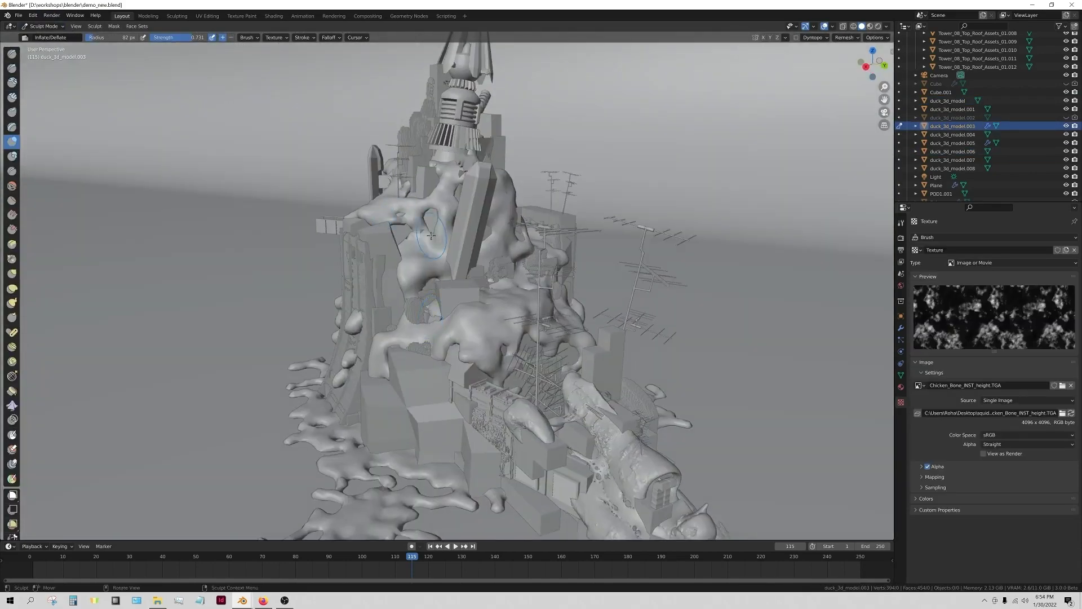
Return to Object Mode and scale down the antenna Tower_08_Top_Roof_Assets_01.012 in front of the tower.
{"action": "scroll", "coordinate": [430, 234], "scroll_direction": "down", "scroll_amount": 4}
{"action": "middle_click_drag", "start_coordinate": [430, 234], "coordinate": [474, 220]}
{"action": "left_click", "coordinate": [45, 26]}
{"action": "left_click", "coordinate": [49, 36]}
{"action": "mouse_move", "coordinate": [485, 350]}
{"action": "middle_mouse_down"}
{"action": "mouse_move", "coordinate": [501, 322]}
{"action": "mouse_move", "coordinate": [524, 325]}
{"action": "middle_mouse_up"}
{"action": "left_click", "coordinate": [520, 335]}
{"action": "key", "text": "s"}
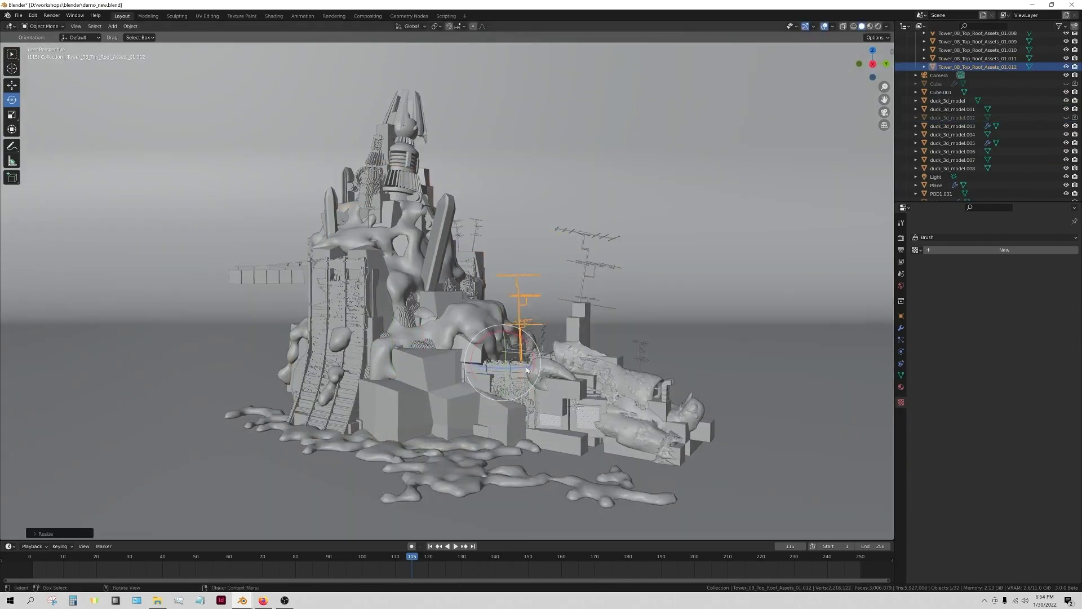
Move the scaled antenna down and sideways onto the roof of the low block behind the duck's tail.
{"action": "middle_click_drag", "start_coordinate": [551, 367], "coordinate": [508, 417]}
{"action": "left_click", "coordinate": [12, 85]}
{"action": "left_click_drag", "start_coordinate": [535, 341], "coordinate": [558, 354]}
{"action": "middle_click_drag", "start_coordinate": [541, 361], "coordinate": [614, 349]}
{"action": "left_click_drag", "start_coordinate": [510, 326], "coordinate": [510, 355]}
{"action": "middle_click_drag", "start_coordinate": [541, 395], "coordinate": [566, 388]}
{"action": "left_click_drag", "start_coordinate": [530, 386], "coordinate": [520, 388]}
{"action": "middle_click_drag", "start_coordinate": [520, 387], "coordinate": [609, 417]}
{"action": "middle_click_drag", "start_coordinate": [451, 338], "coordinate": [395, 350]}
Switch the tower mesh beneath the liquid drips to Sculpt Mode to refine it, and return to Object Mode.
{"action": "left_click", "coordinate": [358, 333]}
{"action": "mouse_move", "coordinate": [462, 315]}
{"action": "middle_mouse_down"}
{"action": "mouse_move", "coordinate": [406, 304]}
{"action": "mouse_move", "coordinate": [304, 313]}
{"action": "mouse_move", "coordinate": [363, 327]}
{"action": "middle_mouse_up"}
{"action": "left_click", "coordinate": [405, 299]}
{"action": "key", "text": "Tab"}
{"action": "left_click", "coordinate": [43, 27]}
{"action": "left_click", "coordinate": [45, 54]}
{"action": "mouse_move", "coordinate": [428, 303]}
{"action": "middle_mouse_down"}
{"action": "mouse_move", "coordinate": [316, 270]}
{"action": "mouse_move", "coordinate": [406, 285]}
{"action": "mouse_move", "coordinate": [383, 304]}
{"action": "mouse_move", "coordinate": [484, 282]}
{"action": "middle_mouse_up"}
{"action": "left_click", "coordinate": [43, 27]}
{"action": "left_click", "coordinate": [50, 37]}
Duplicate the roof antenna and scale the copy to a smaller size.
{"action": "scroll", "coordinate": [423, 282], "scroll_direction": "up", "scroll_amount": 3}
{"action": "left_click", "coordinate": [438, 292]}
{"action": "key", "text": "shift+d"}
{"action": "key", "text": "s"}
{"action": "left_click", "coordinate": [377, 316]}
Place three more duplicates of the small antenna close together beside the first copy.
{"action": "middle_click_drag", "start_coordinate": [377, 316], "coordinate": [378, 388]}
{"action": "key", "text": "shift+d"}
{"action": "left_click", "coordinate": [401, 388]}
{"action": "key", "text": "shift+d"}
{"action": "left_click", "coordinate": [405, 390]}
{"action": "key", "text": "shift+d"}
{"action": "left_click", "coordinate": [414, 393]}
Reposition the newest antenna copy and lower Tower_08_Top_Roof_Assets_01.013 onto the flat roof under the liquid.
{"action": "scroll", "coordinate": [414, 393], "scroll_direction": "up", "scroll_amount": 6}
{"action": "middle_click_drag", "start_coordinate": [432, 502], "coordinate": [450, 462]}
{"action": "key", "text": "g"}
{"action": "left_click", "coordinate": [468, 431]}
{"action": "middle_click_drag", "start_coordinate": [439, 361], "coordinate": [333, 341]}
{"action": "left_click", "coordinate": [353, 390]}
{"action": "left_click_drag", "start_coordinate": [317, 352], "coordinate": [337, 390]}
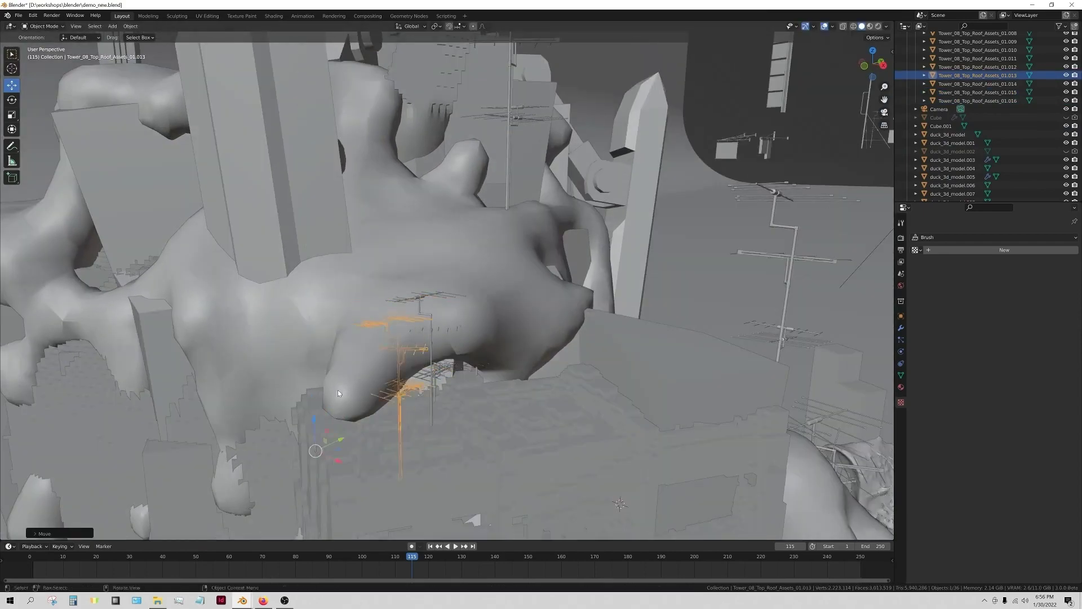
Lower two more of the antenna copies so that they stand on the roof surface.
{"action": "middle_click_drag", "start_coordinate": [337, 390], "coordinate": [367, 417]}
{"action": "left_click", "coordinate": [414, 337]}
{"action": "middle_click_drag", "start_coordinate": [415, 336], "coordinate": [389, 367]}
{"action": "left_click_drag", "start_coordinate": [311, 301], "coordinate": [311, 324]}
{"action": "middle_click_drag", "start_coordinate": [332, 343], "coordinate": [361, 330]}
{"action": "left_click", "coordinate": [381, 322]}
{"action": "left_click_drag", "start_coordinate": [346, 270], "coordinate": [346, 299]}
{"action": "middle_click_drag", "start_coordinate": [389, 389], "coordinate": [382, 368]}
Duplicate the small antenna once more, place the copy beside the others and return to the camera view.
{"action": "key", "text": "shift+d"}
{"action": "left_click", "coordinate": [395, 378]}
{"action": "key", "text": "KP_0"}
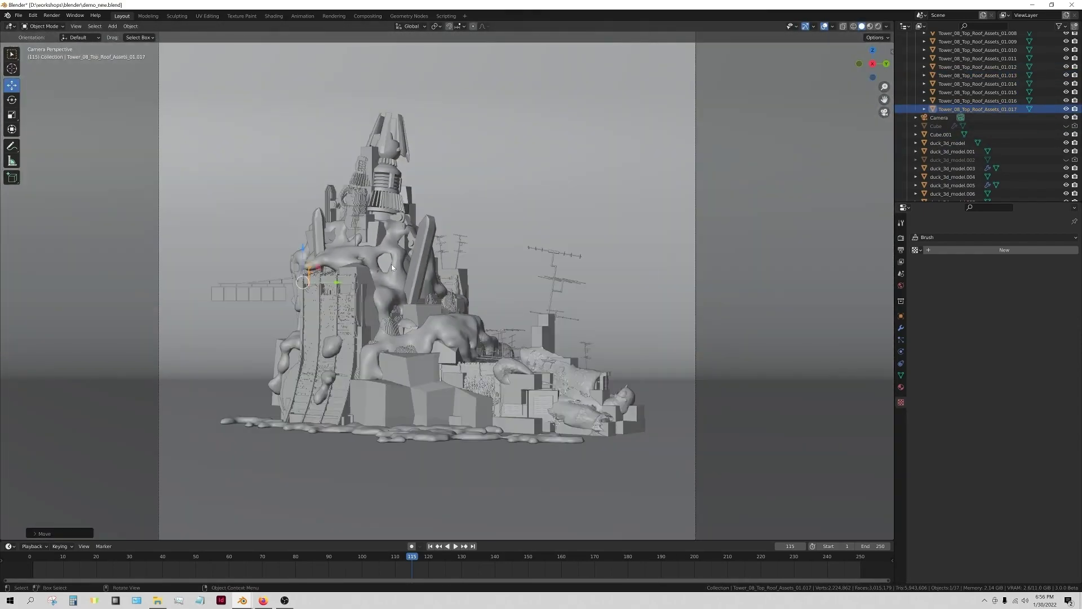
{"action": "scroll", "coordinate": [372, 314], "scroll_direction": "up", "scroll_amount": 2}
Give the backdrop Plane a Diffuse BSDF material in a yellow-orange colour.
{"action": "key", "text": "F11"}
{"action": "left_click", "coordinate": [405, 7]}
{"action": "left_click", "coordinate": [705, 270]}
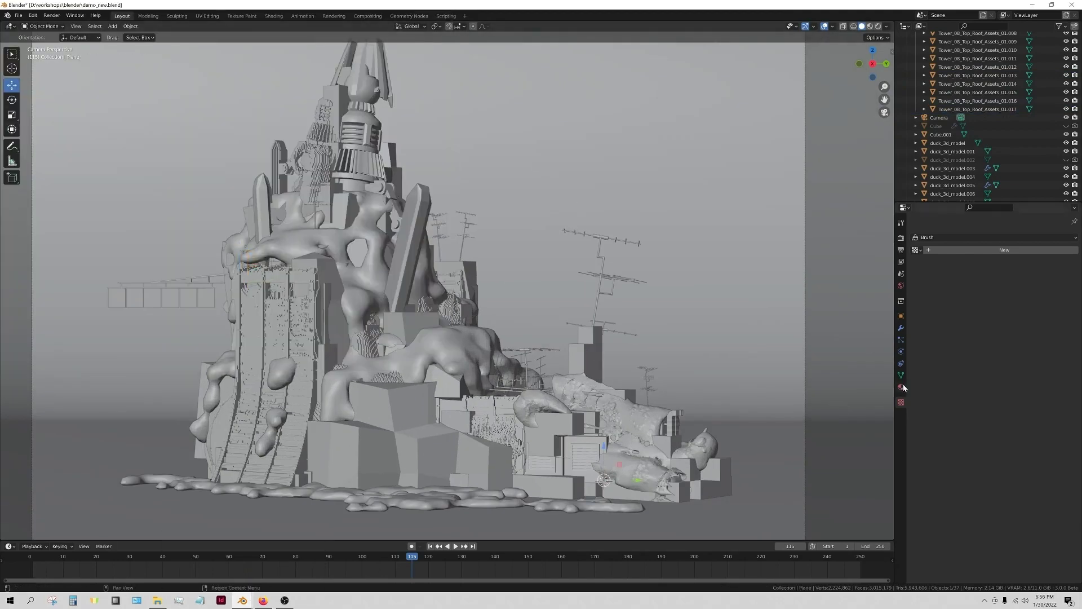
{"action": "left_click", "coordinate": [901, 387]}
{"action": "left_click", "coordinate": [1015, 311]}
{"action": "left_click", "coordinate": [971, 370]}
{"action": "left_click", "coordinate": [1026, 325]}
{"action": "left_click_drag", "start_coordinate": [1018, 240], "coordinate": [1011, 249]}
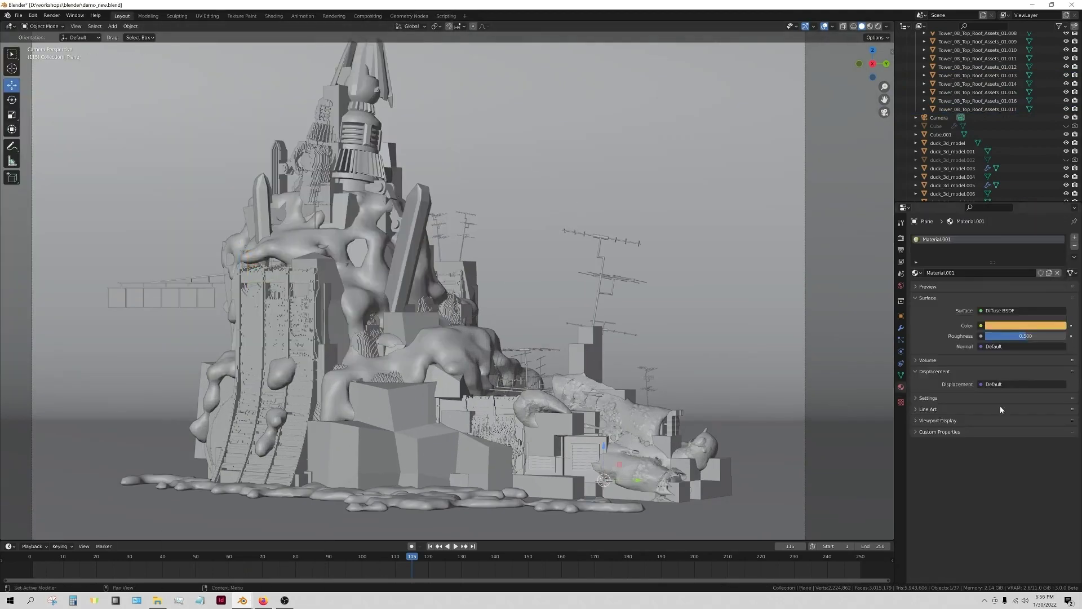
Render the current frame and save the image as ducktower5.png in the ducks folder.
{"action": "key", "text": "F12"}
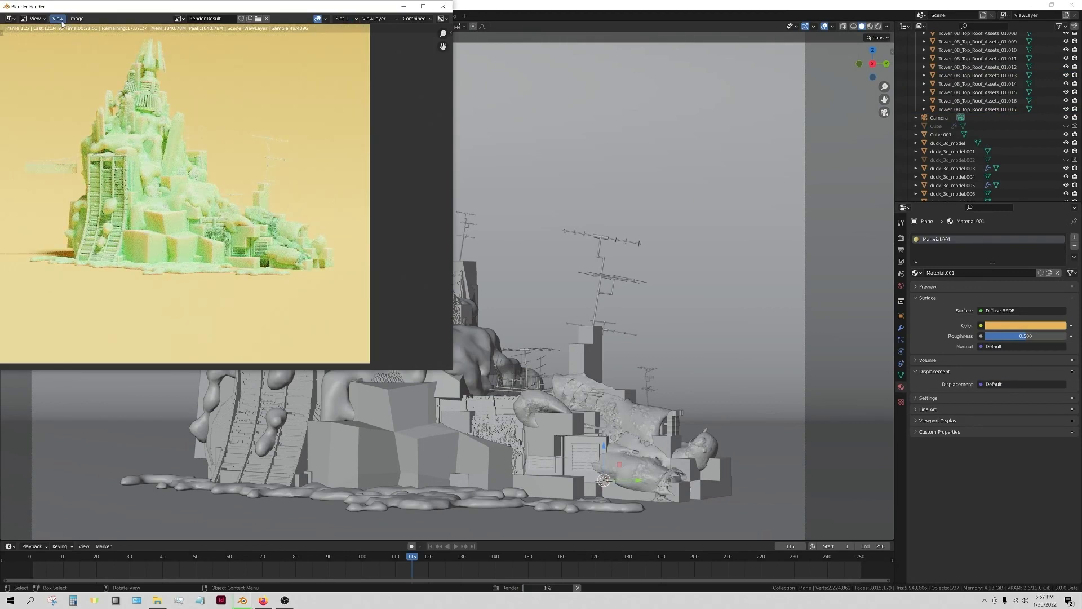
{"action": "scroll", "coordinate": [369, 157], "scroll_direction": "down", "scroll_amount": 1}
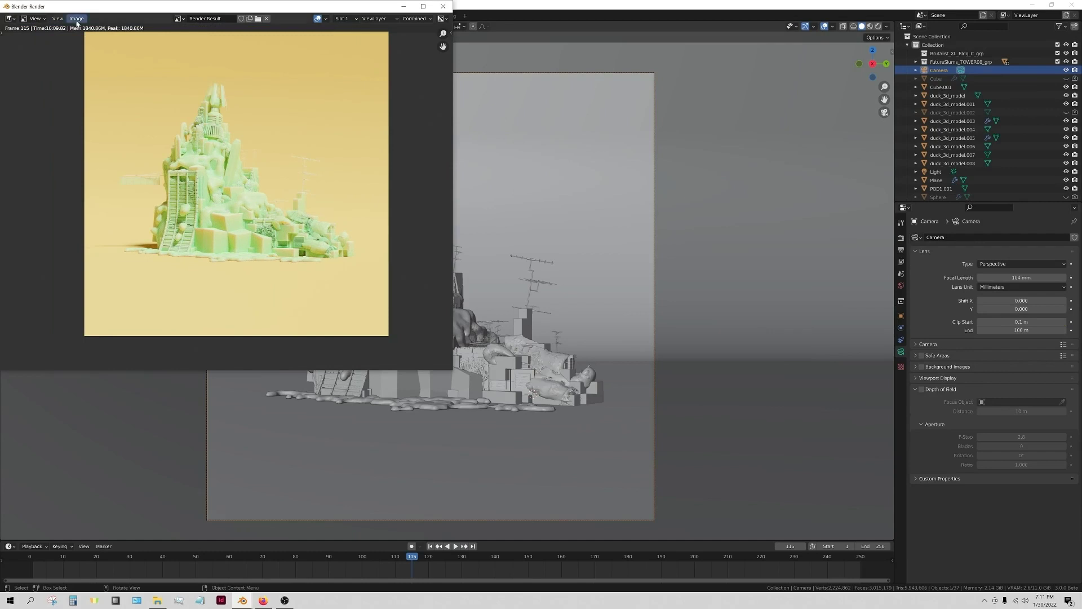
{"action": "left_click", "coordinate": [76, 18]}
{"action": "left_click", "coordinate": [93, 96]}
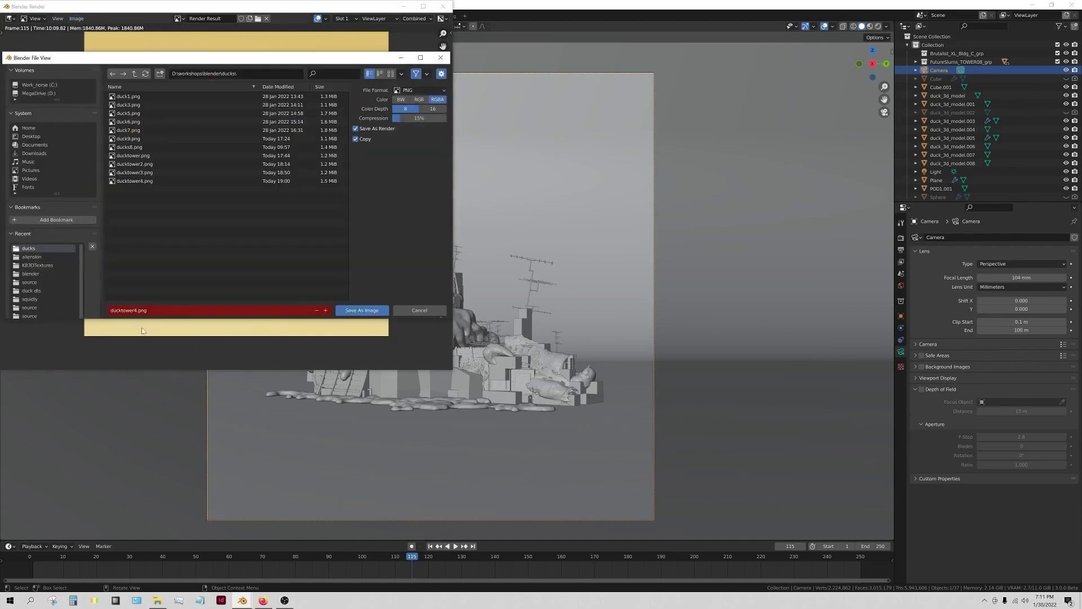
{"action": "left_click", "coordinate": [351, 311]}
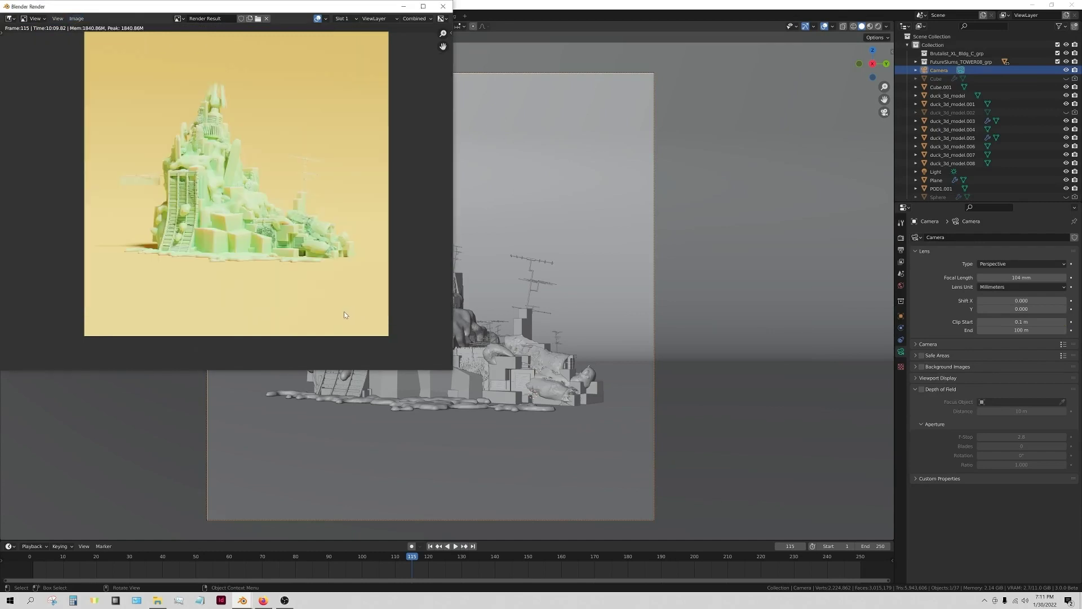
{"action": "scroll", "coordinate": [340, 309], "scroll_direction": "up", "scroll_amount": 2}
{"action": "scroll", "coordinate": [335, 310], "scroll_direction": "down", "scroll_amount": 1}
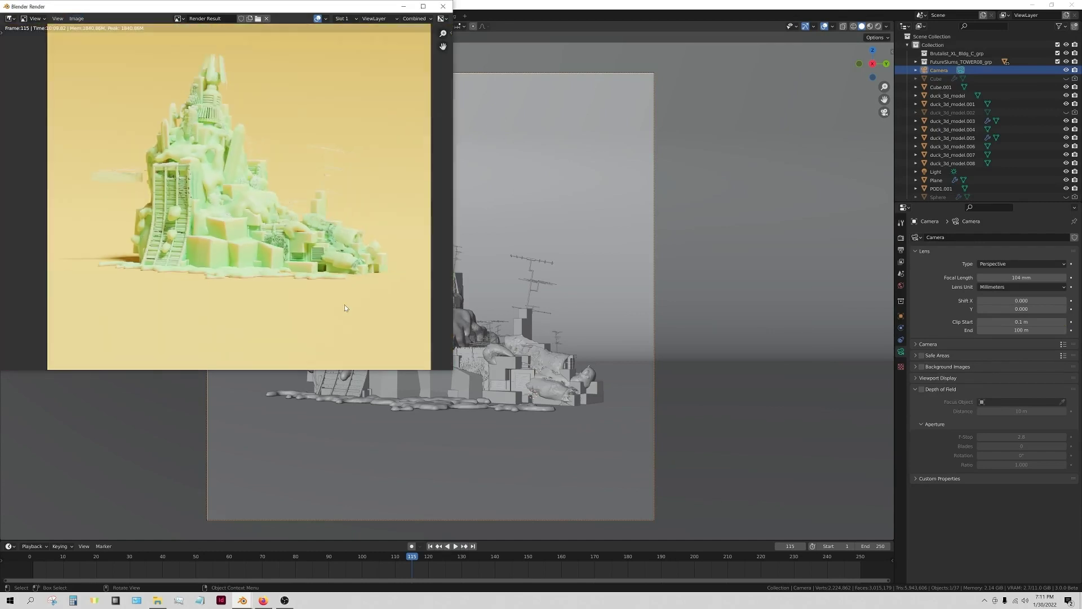
Set the render's max samples to 3000 and the output resolution to 1920.
{"action": "left_click", "coordinate": [404, 7]}
{"action": "left_click", "coordinate": [900, 237]}
{"action": "double_click", "coordinate": [1027, 370]}
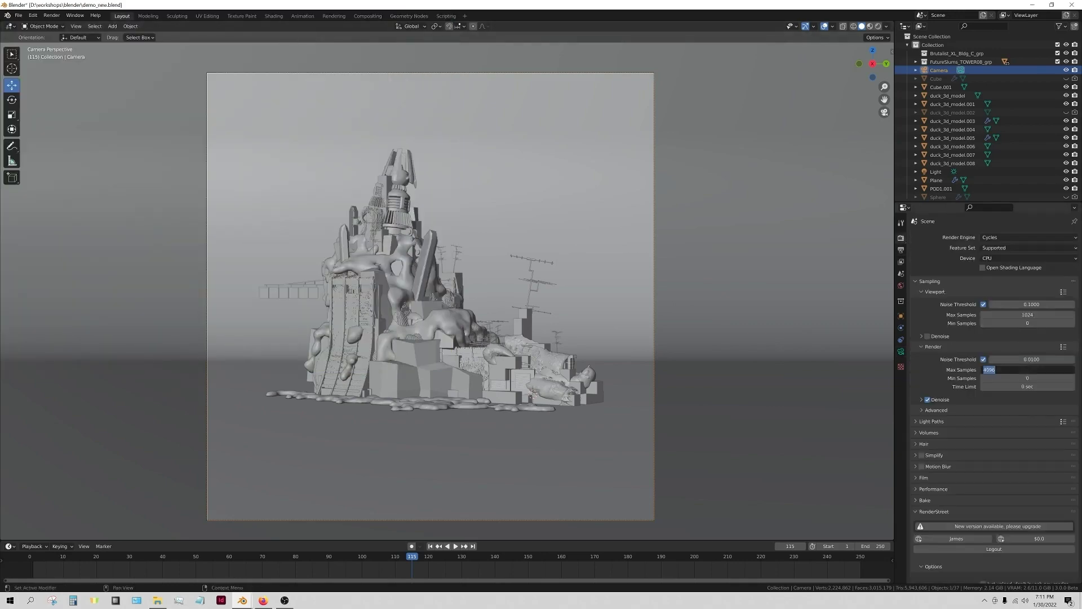
{"action": "left_click", "coordinate": [900, 251]}
{"action": "key", "text": "Tab"}
{"action": "type", "text": "1920"}
{"action": "key", "text": "Return"}
Save the scene and recolour the backdrop Plane's diffuse material purple, with hue 0.732 and value 0.800.
{"action": "left_click", "coordinate": [936, 181]}
{"action": "left_click", "coordinate": [901, 387]}
{"action": "left_click", "coordinate": [19, 16]}
{"action": "left_click", "coordinate": [28, 70]}
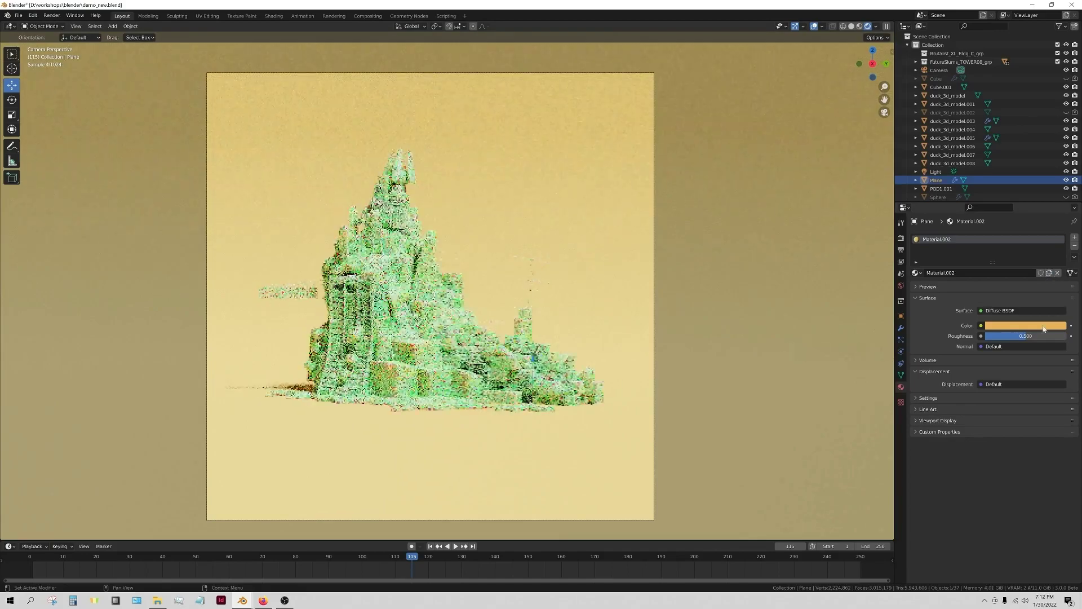
{"action": "left_click", "coordinate": [1026, 325]}
{"action": "left_click", "coordinate": [1034, 217]}
{"action": "mouse_move", "coordinate": [1034, 217]}
{"action": "left_mouse_down"}
{"action": "mouse_move", "coordinate": [998, 220]}
{"action": "mouse_move", "coordinate": [1050, 241]}
{"action": "mouse_move", "coordinate": [1040, 239]}
{"action": "left_mouse_up"}
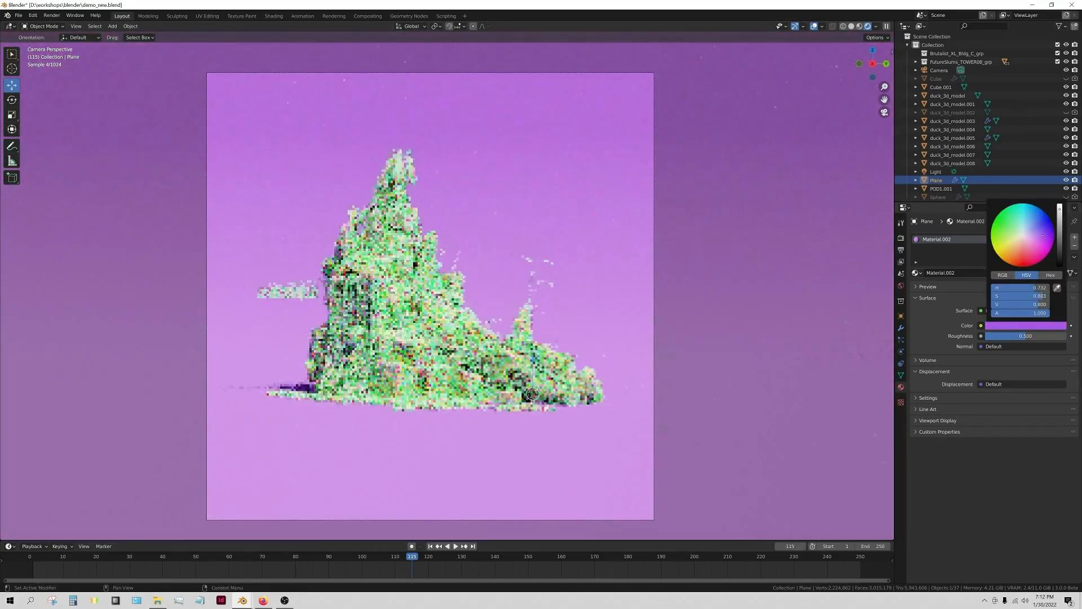
Rotate Light about its X and Z axes to relight the tower, and adjust Camera to reframe it slightly.
{"action": "left_click", "coordinate": [936, 172]}
{"action": "left_click_drag", "start_coordinate": [1017, 308], "coordinate": [1019, 308]}
{"action": "left_click_drag", "start_coordinate": [1017, 291], "coordinate": [1009, 299]}
{"action": "left_click_drag", "start_coordinate": [1017, 307], "coordinate": [989, 272]}
{"action": "left_click", "coordinate": [939, 71]}
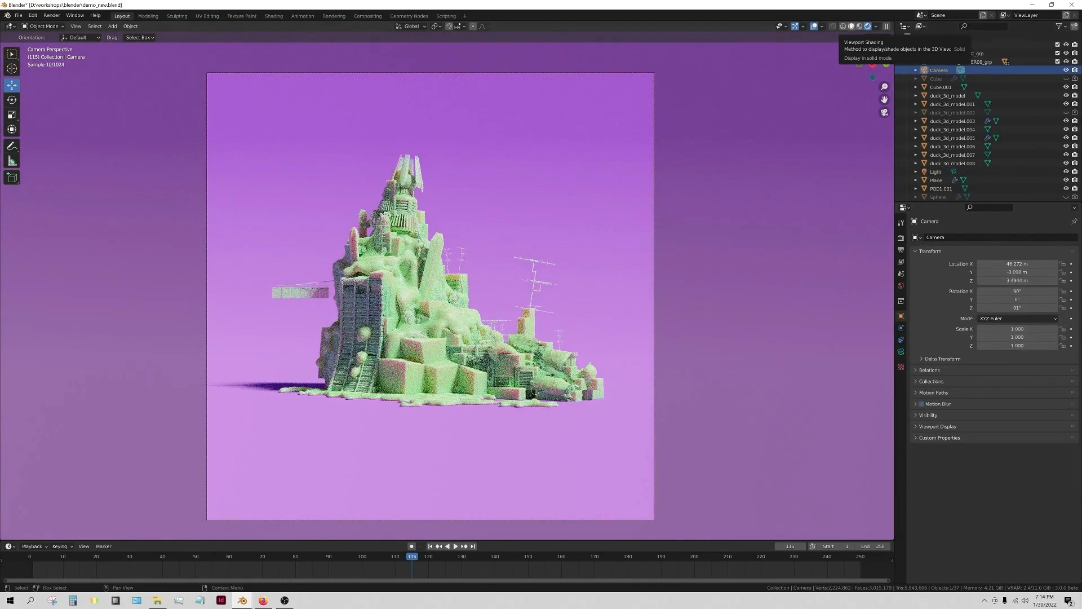
Delete the linked liquid blobs hanging on the front of the curved ladder facade from Cube.001.
{"action": "left_click", "coordinate": [851, 26]}
{"action": "left_click", "coordinate": [348, 280]}
{"action": "left_click", "coordinate": [47, 48]}
{"action": "scroll", "coordinate": [422, 313], "scroll_direction": "up", "scroll_amount": 4}
{"action": "middle_click_drag", "start_coordinate": [394, 293], "coordinate": [434, 332]}
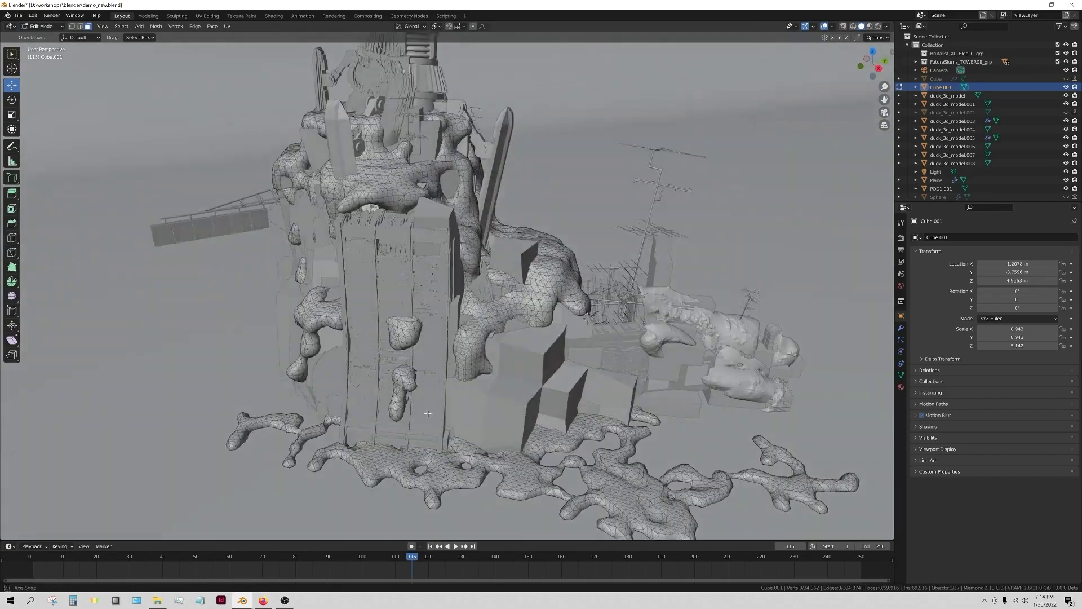
{"action": "key", "text": "l"}
{"action": "key", "text": "l"}
{"action": "key", "text": "x"}
{"action": "left_click", "coordinate": [374, 305]}
Delete one more loose linked piece of the Cube.001 liquid near the tower and return to Object Mode.
{"action": "middle_click_drag", "start_coordinate": [420, 372], "coordinate": [473, 423]}
{"action": "scroll", "coordinate": [479, 394], "scroll_direction": "up", "scroll_amount": 5}
{"action": "key", "text": "l"}
{"action": "key", "text": "x"}
{"action": "left_click", "coordinate": [287, 439]}
{"action": "scroll", "coordinate": [293, 394], "scroll_direction": "down", "scroll_amount": 4}
{"action": "left_click", "coordinate": [45, 26]}
{"action": "left_click", "coordinate": [48, 37]}
Preview the tower through the camera in rendered shading and collapse the scene's collection.
{"action": "left_click", "coordinate": [884, 112]}
{"action": "left_click", "coordinate": [878, 26]}
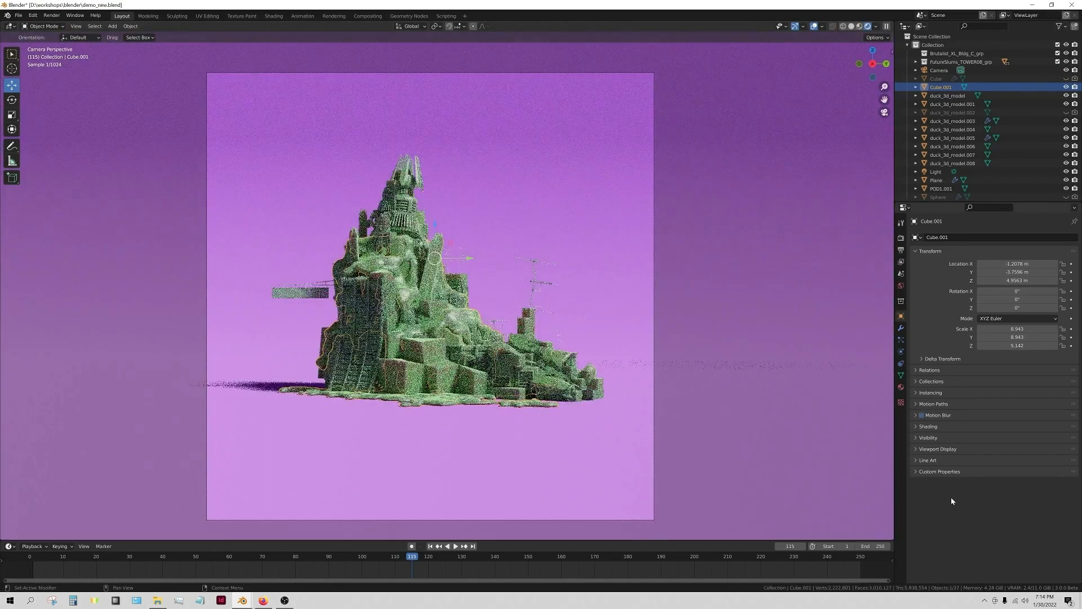
{"action": "left_click", "coordinate": [907, 45]}
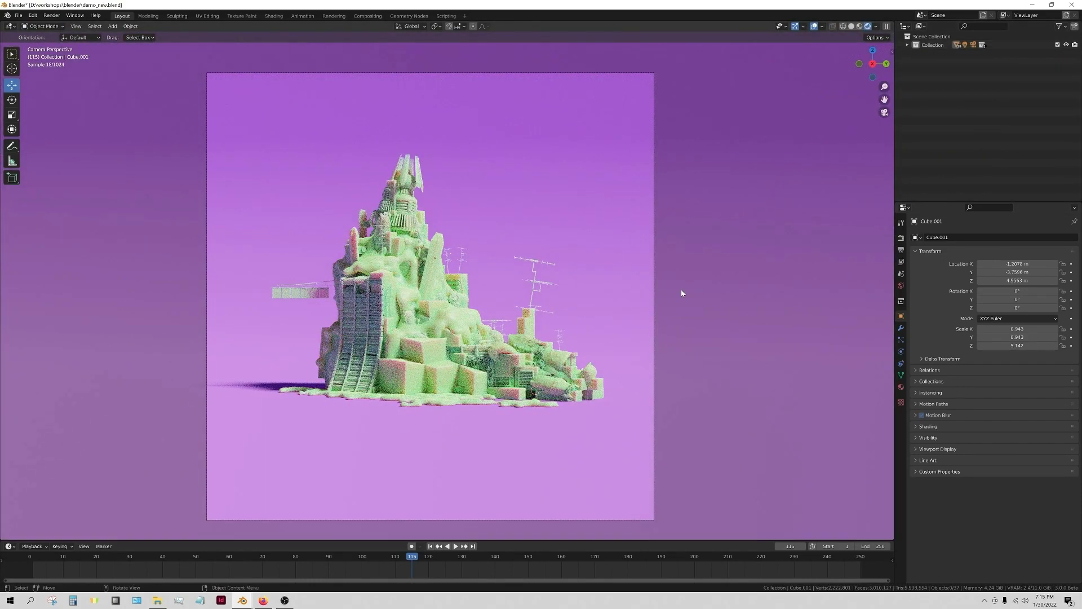
In solid shading, lower the antenna Tower_08_Top_Roof_Assets_01.003 behind the tower and slide it sideways.
{"action": "left_click", "coordinate": [851, 27]}
{"action": "left_click", "coordinate": [461, 259]}
{"action": "left_click_drag", "start_coordinate": [462, 257], "coordinate": [454, 278]}
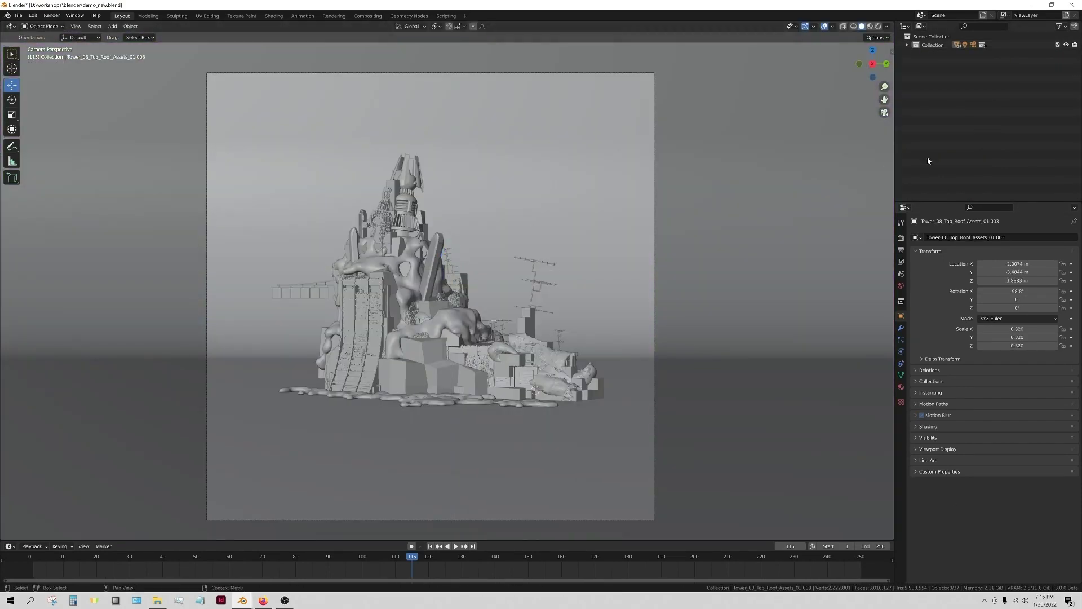
{"action": "middle_click_drag", "start_coordinate": [611, 248], "coordinate": [496, 305]}
{"action": "scroll", "coordinate": [496, 304], "scroll_direction": "up", "scroll_amount": 3}
{"action": "left_click_drag", "start_coordinate": [402, 268], "coordinate": [465, 253]}
Lower the antennas behind the tower further so that they sit on the rooftop.
{"action": "middle_click_drag", "start_coordinate": [465, 253], "coordinate": [491, 270]}
{"action": "left_click_drag", "start_coordinate": [483, 252], "coordinate": [473, 282]}
{"action": "middle_click_drag", "start_coordinate": [472, 282], "coordinate": [485, 231]}
{"action": "left_click_drag", "start_coordinate": [465, 186], "coordinate": [464, 218]}
{"action": "scroll", "coordinate": [522, 278], "scroll_direction": "up", "scroll_amount": 3}
{"action": "middle_click_drag", "start_coordinate": [479, 231], "coordinate": [576, 285]}
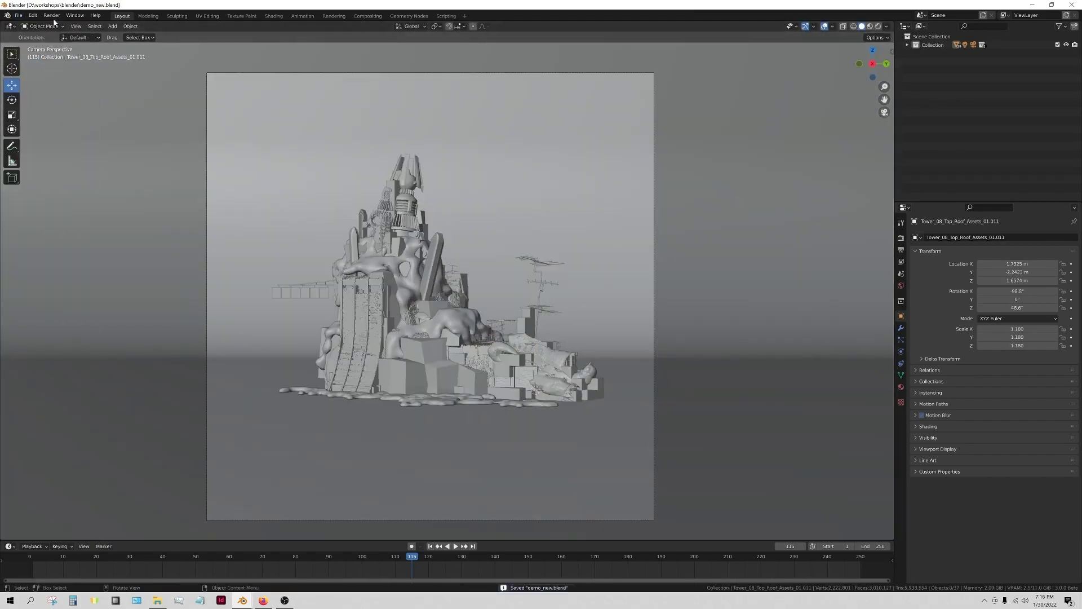
{"action": "key", "text": "F12"}
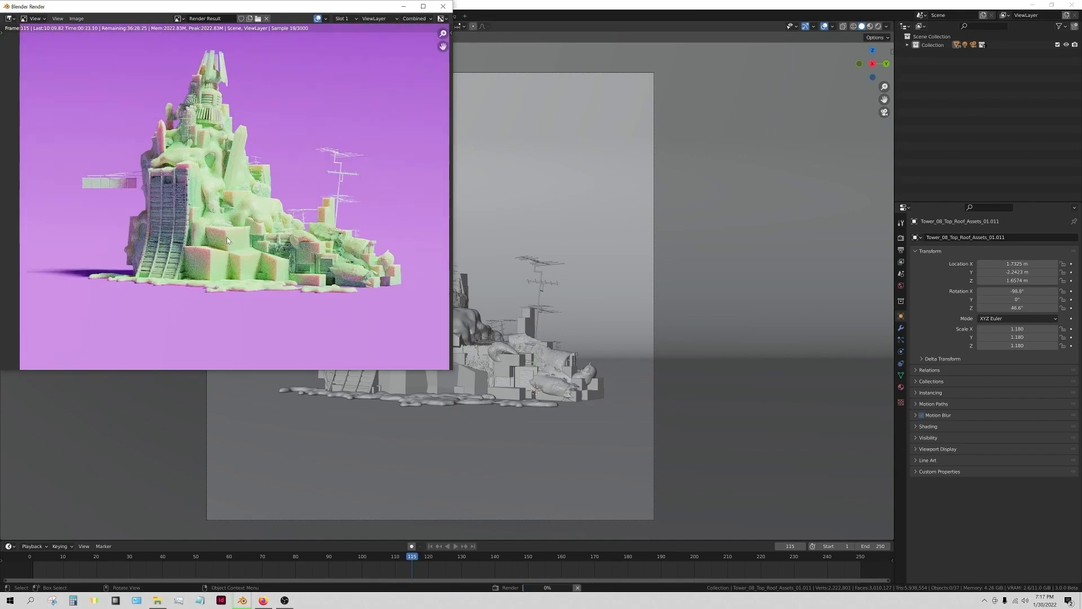
{"action": "scroll", "coordinate": [228, 241], "scroll_direction": "down", "scroll_amount": 1}
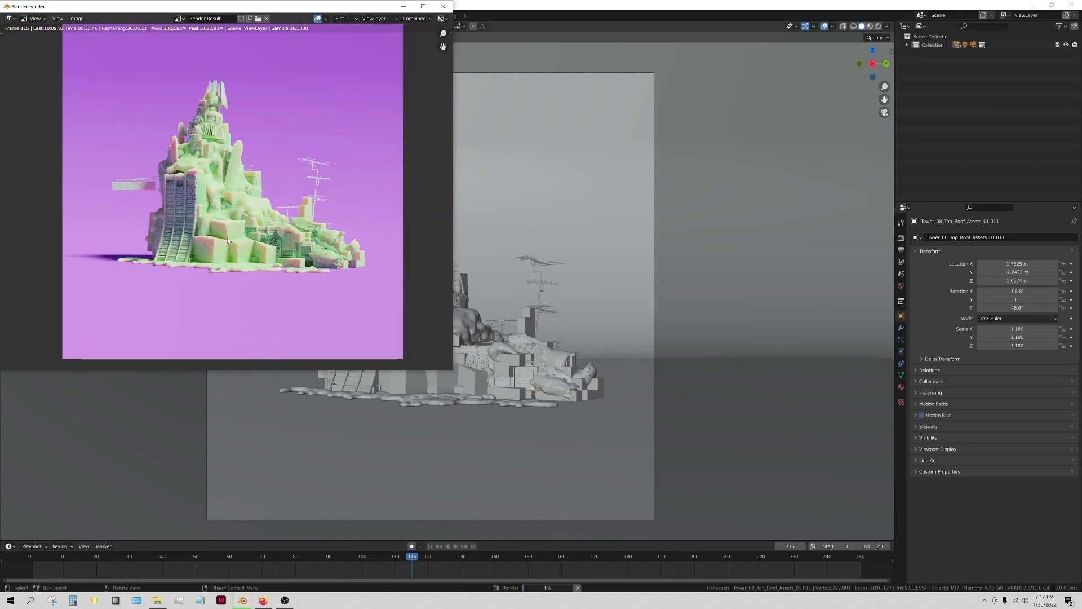
{"action": "left_click", "coordinate": [577, 587]}
Adjust Camera's X location and set its focal length to 97 mm.
{"action": "left_click", "coordinate": [908, 46]}
{"action": "left_click", "coordinate": [939, 70]}
{"action": "left_click_drag", "start_coordinate": [1018, 264], "coordinate": [1031, 264]}
{"action": "left_click", "coordinate": [901, 351]}
{"action": "left_click_drag", "start_coordinate": [983, 279], "coordinate": [1007, 279]}
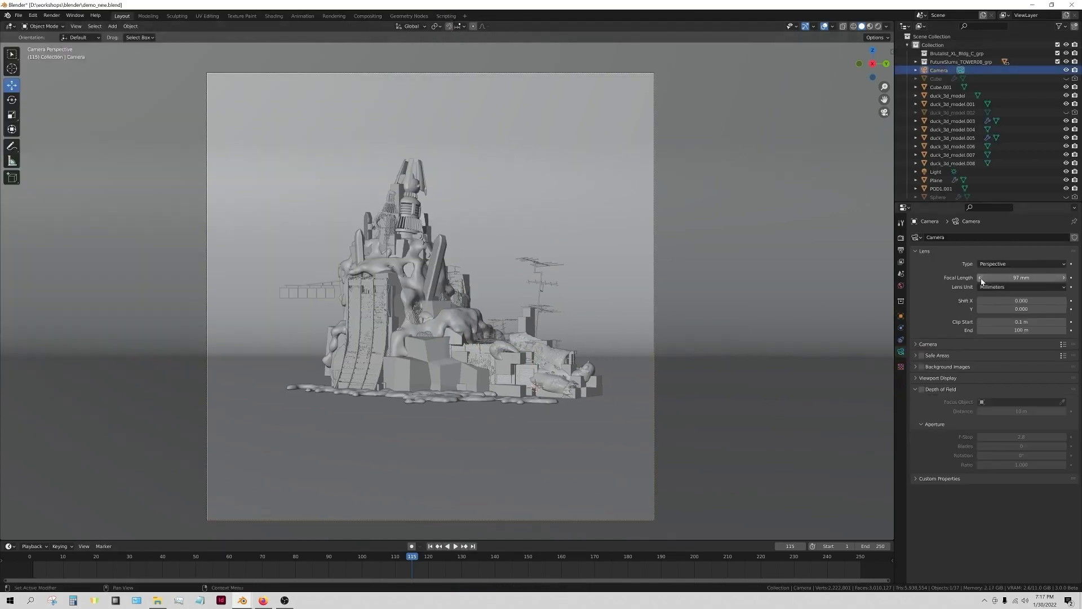
Render the tower from the camera and save the result as a PNG image in the ducks folder.
{"action": "key", "text": "F12"}
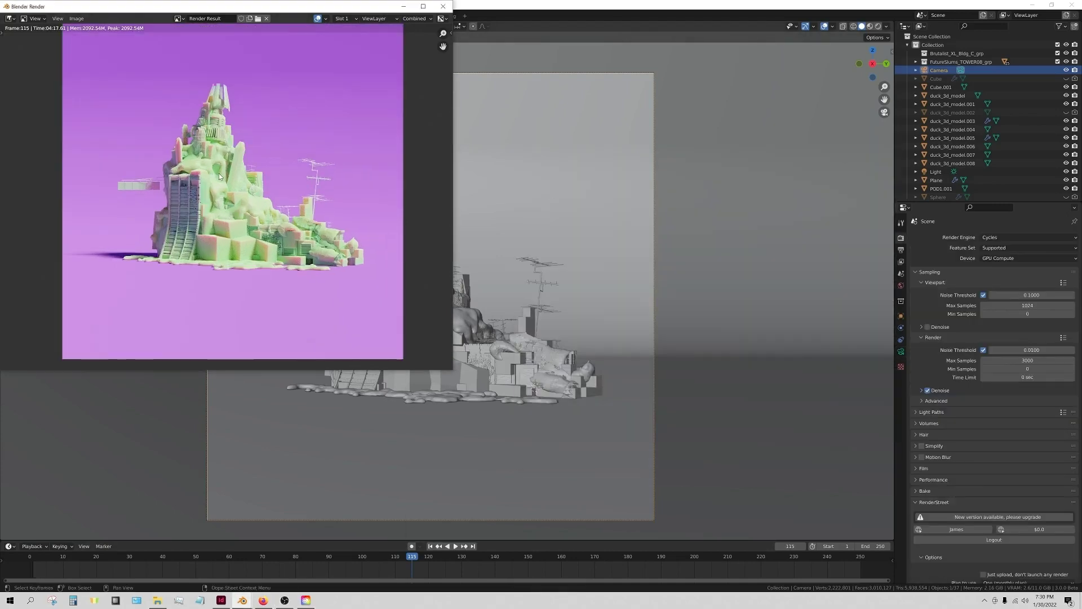
{"action": "key", "text": "shift+alt+s"}
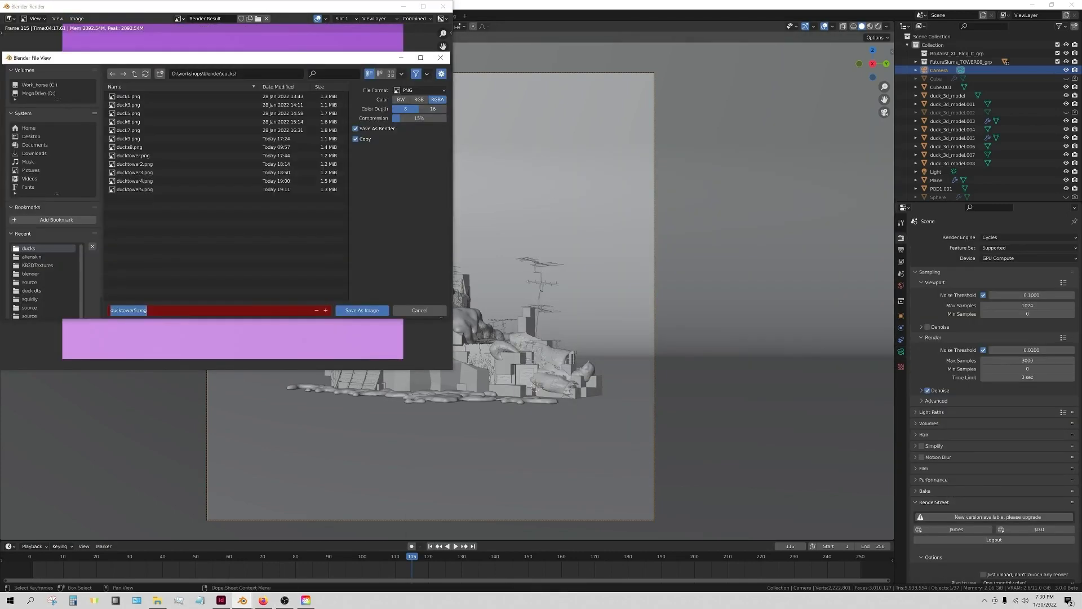
{"action": "left_click", "coordinate": [361, 310]}
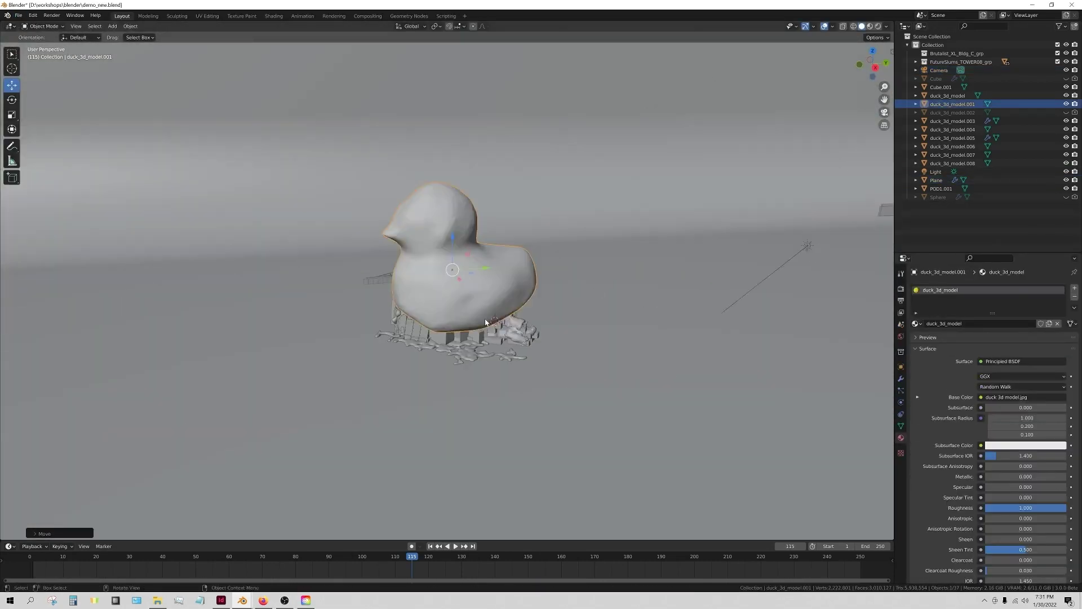
Scale duck_3d_model.001 down to a tiny duck, place it on the block below the slanted pillar, and rotate it freely.
{"action": "key", "text": "s"}
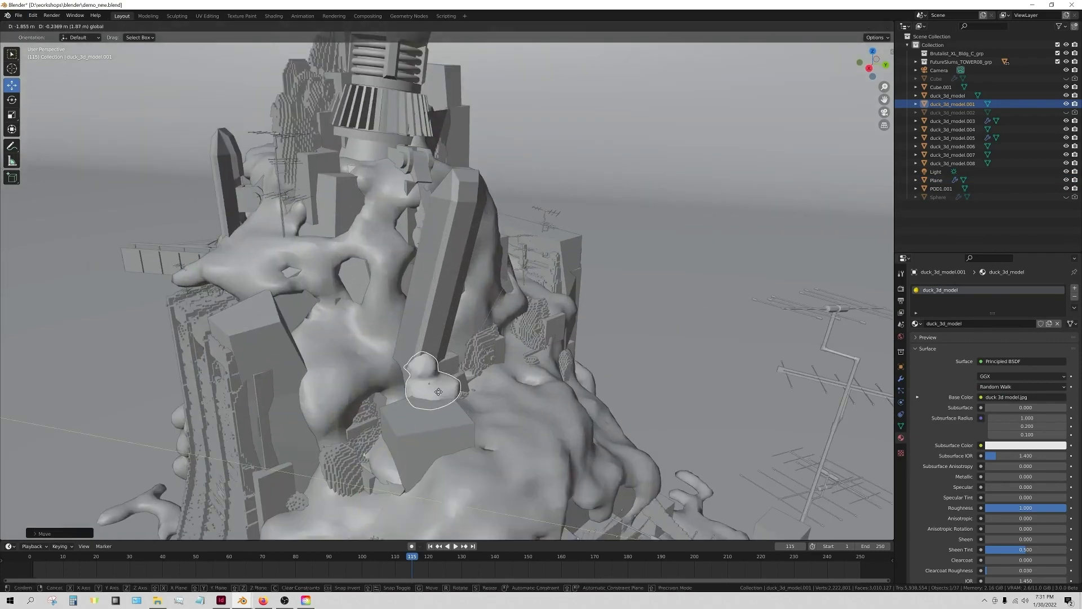
{"action": "key", "text": "shift+space"}
{"action": "key", "text": "r"}
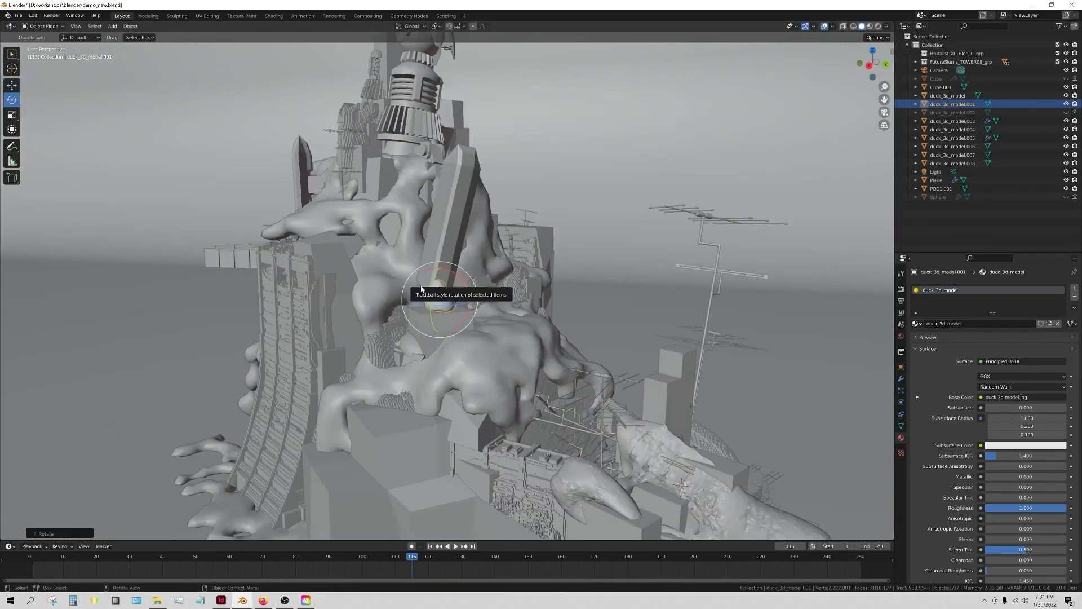
{"action": "left_click_drag", "start_coordinate": [421, 289], "coordinate": [428, 296]}
{"action": "left_click", "coordinate": [12, 85]}
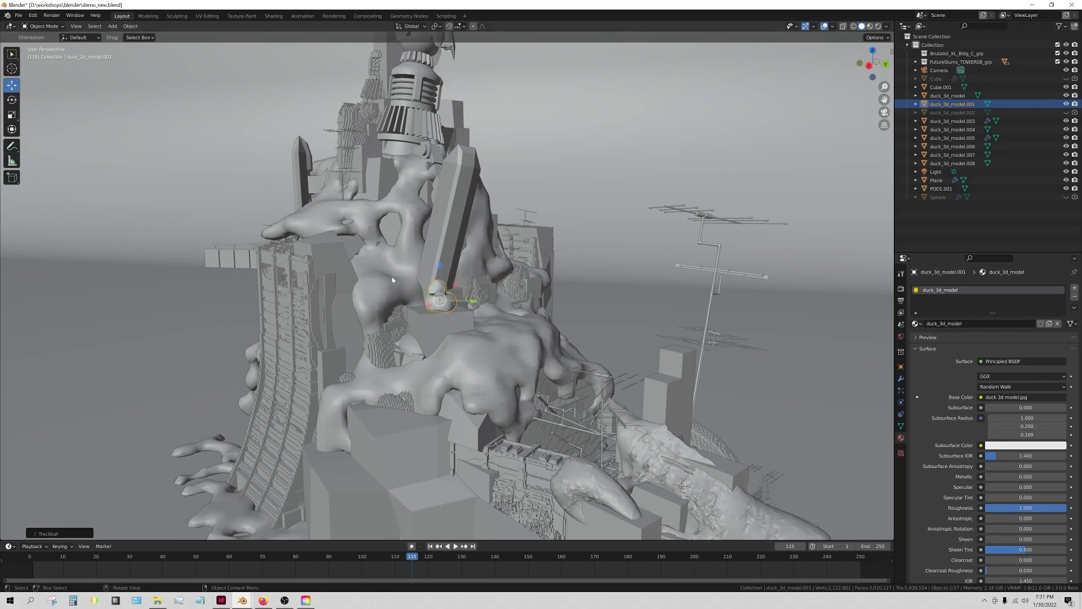
In the rendered camera view, set the Light's X rotation to 37.3°.
{"action": "left_click", "coordinate": [884, 112]}
{"action": "left_click", "coordinate": [958, 223]}
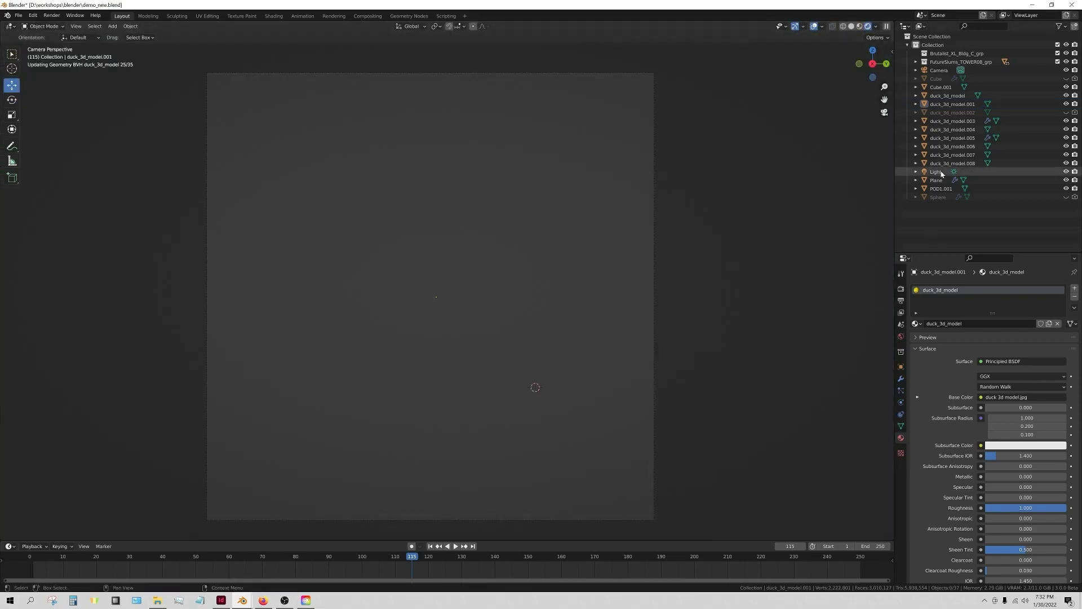
{"action": "left_click", "coordinate": [940, 172]}
{"action": "left_click", "coordinate": [901, 366]}
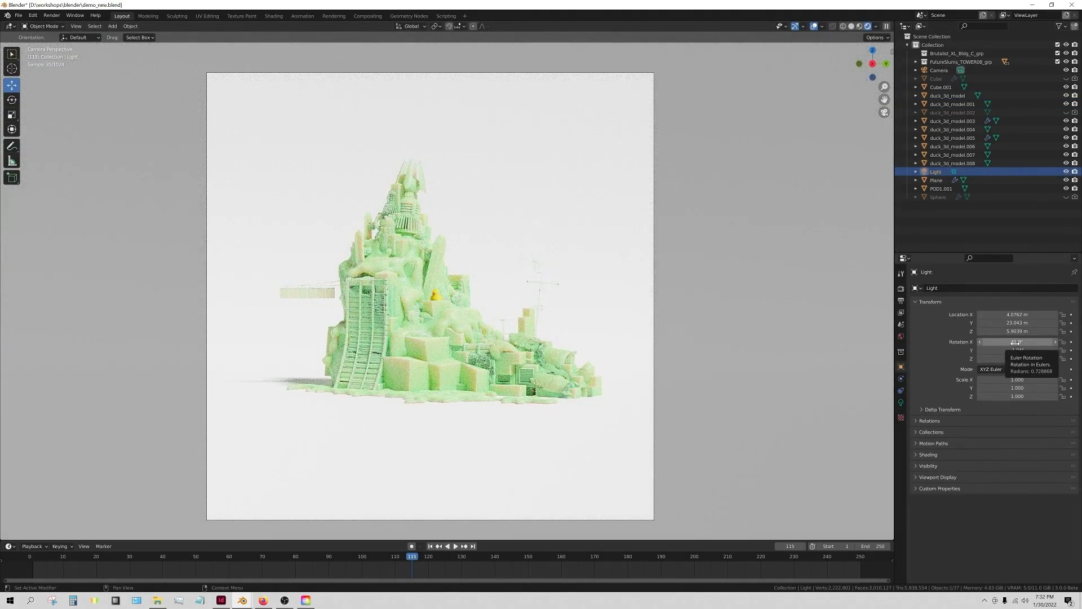
{"action": "left_click_drag", "start_coordinate": [1018, 342], "coordinate": [997, 341]}
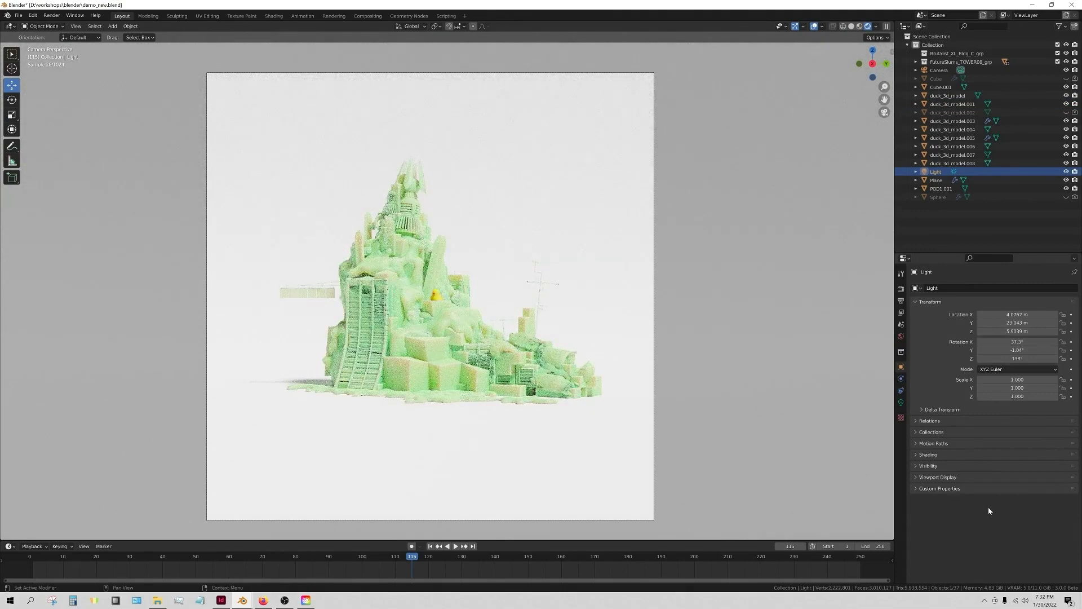